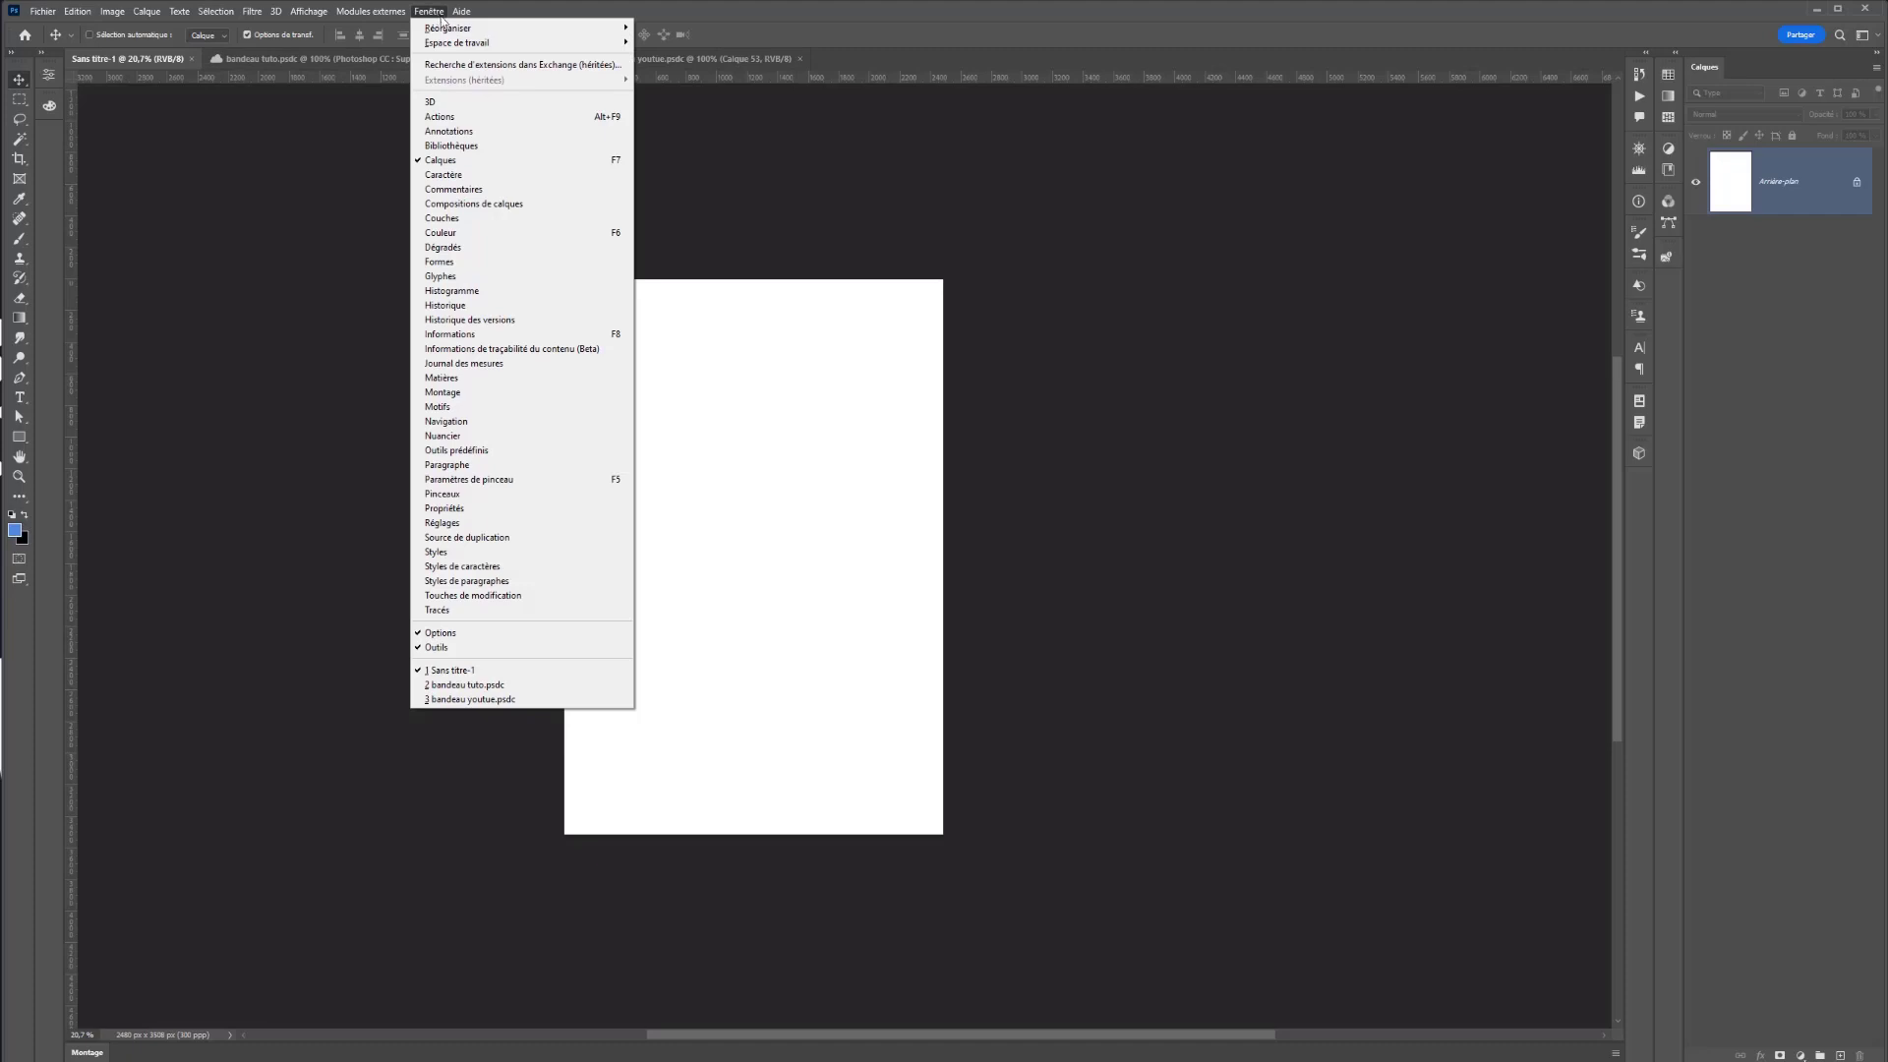
# - Show the Matières panel, float it beside the white page and enlarge its materials list
pyautogui.click(439, 379)
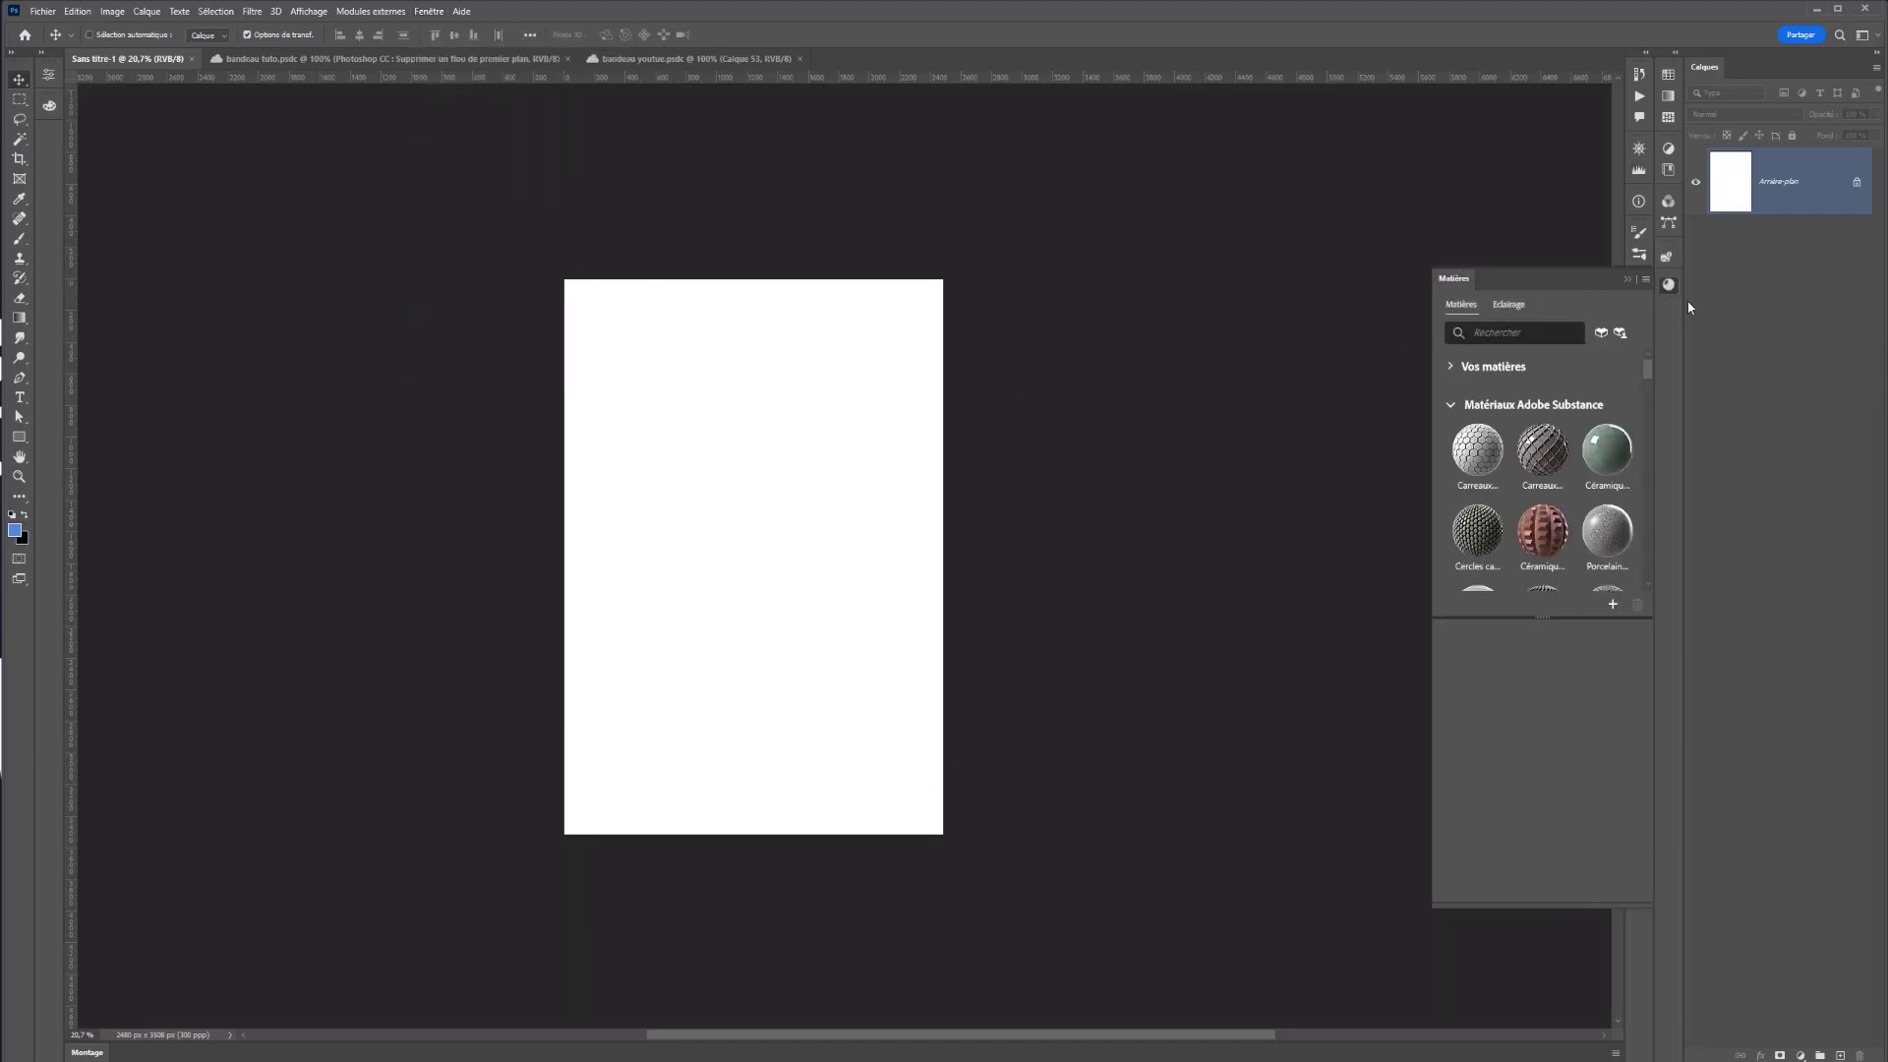
pyautogui.moveTo(1543, 305); pyautogui.dragTo(1442, 219)
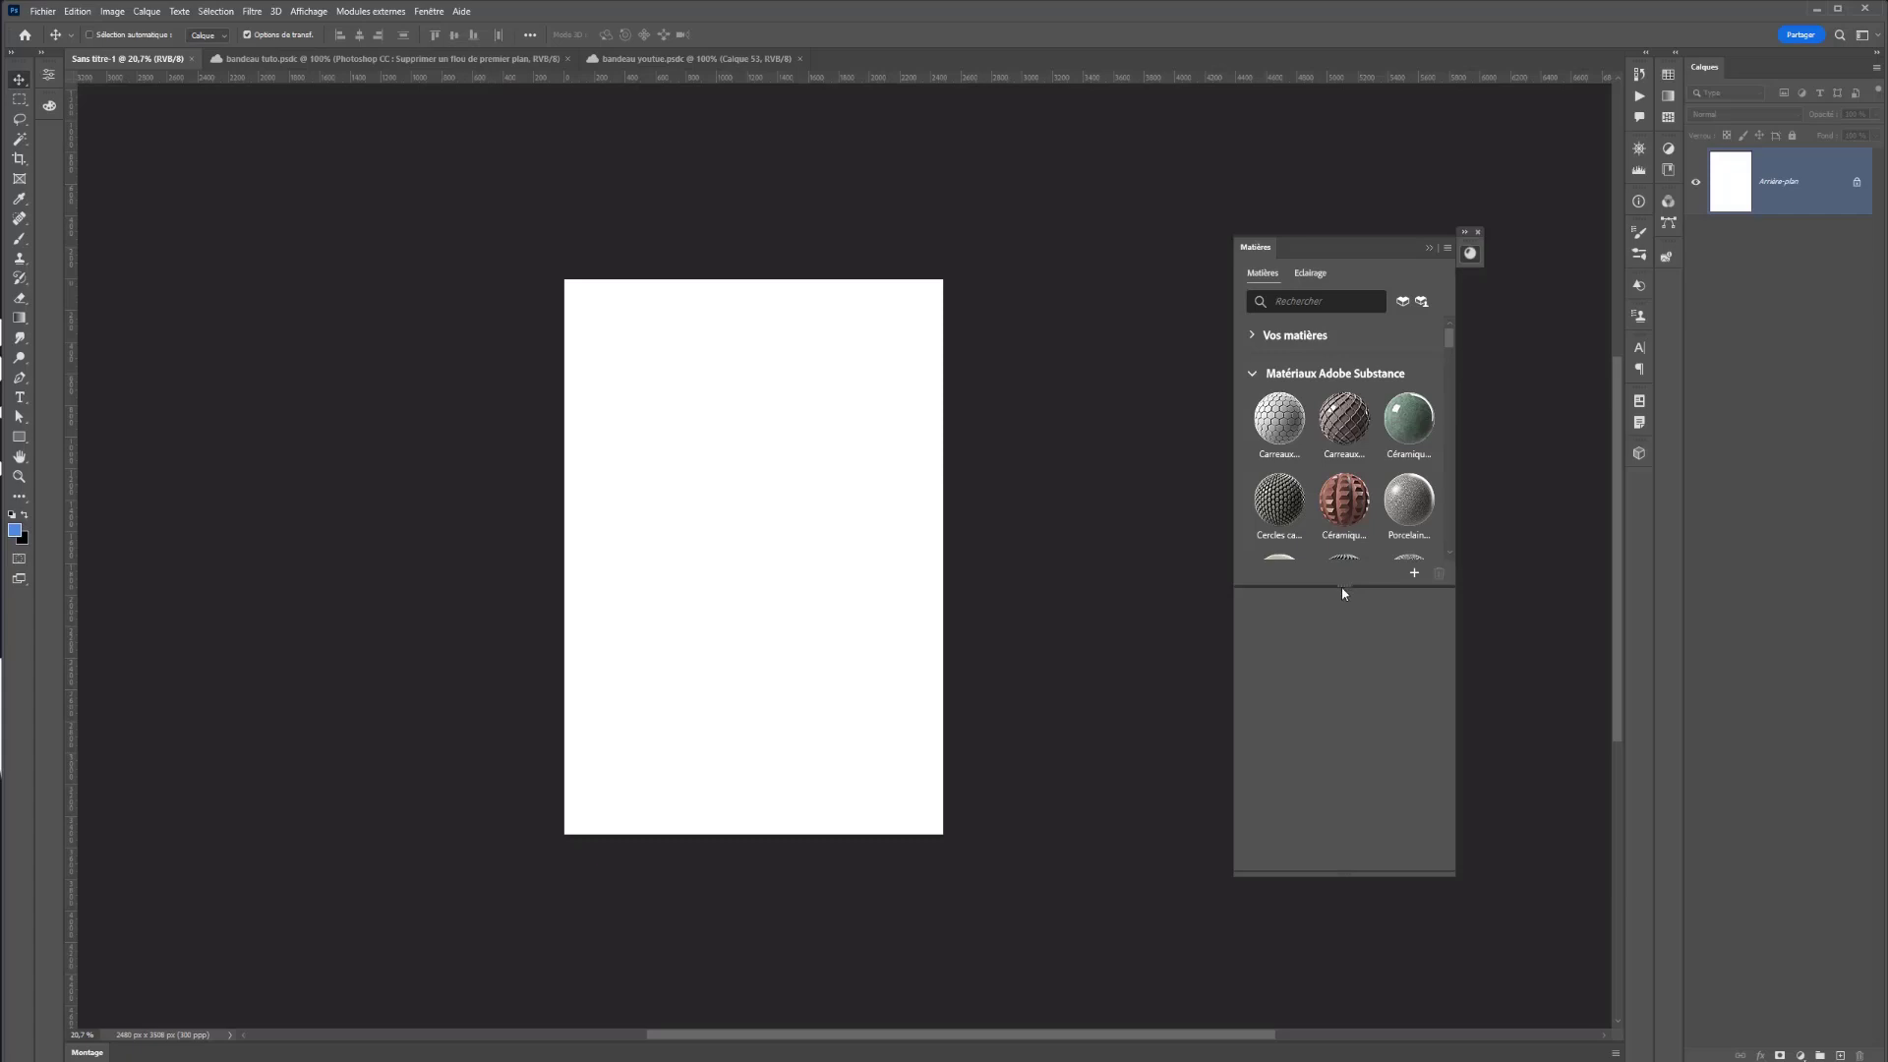
pyautogui.moveTo(1342, 588); pyautogui.dragTo(1341, 641)
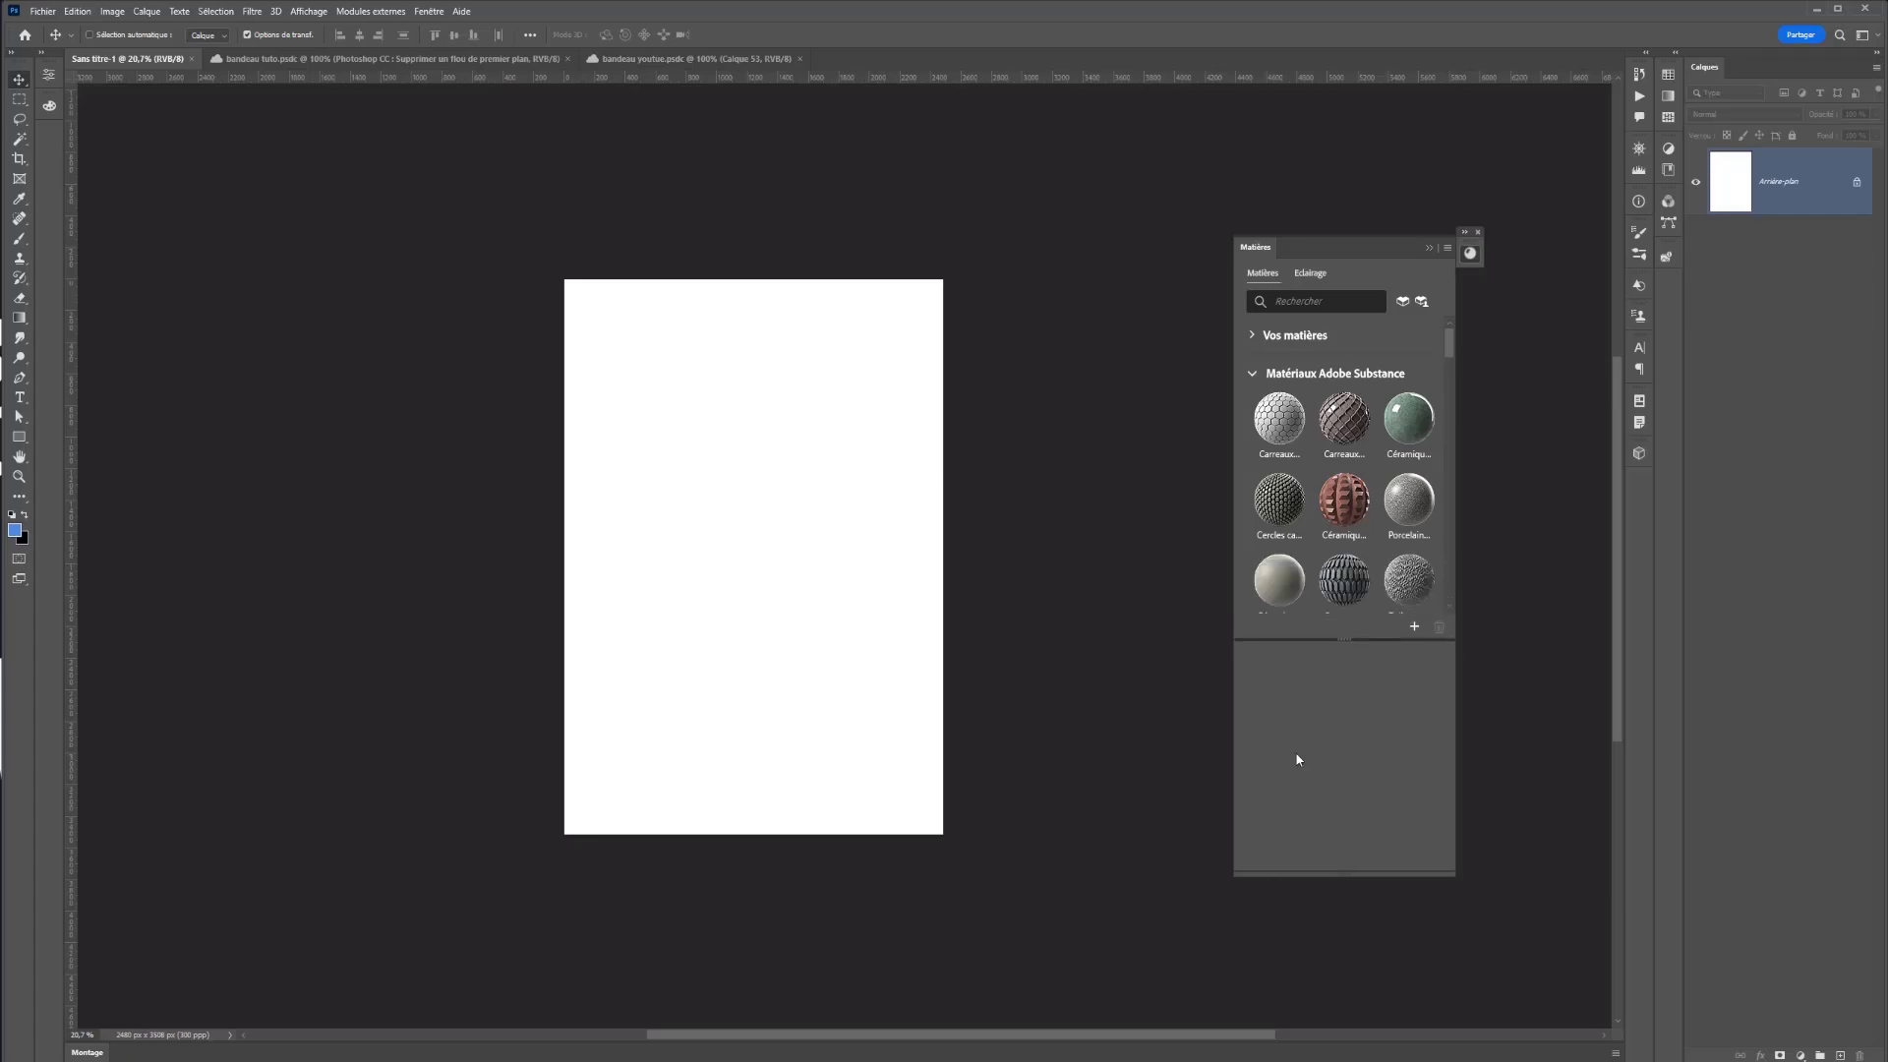
# - Examine the Vos matières and Matériaux Adobe Substance sections by expanding and collapsing them
pyautogui.click(1254, 339)
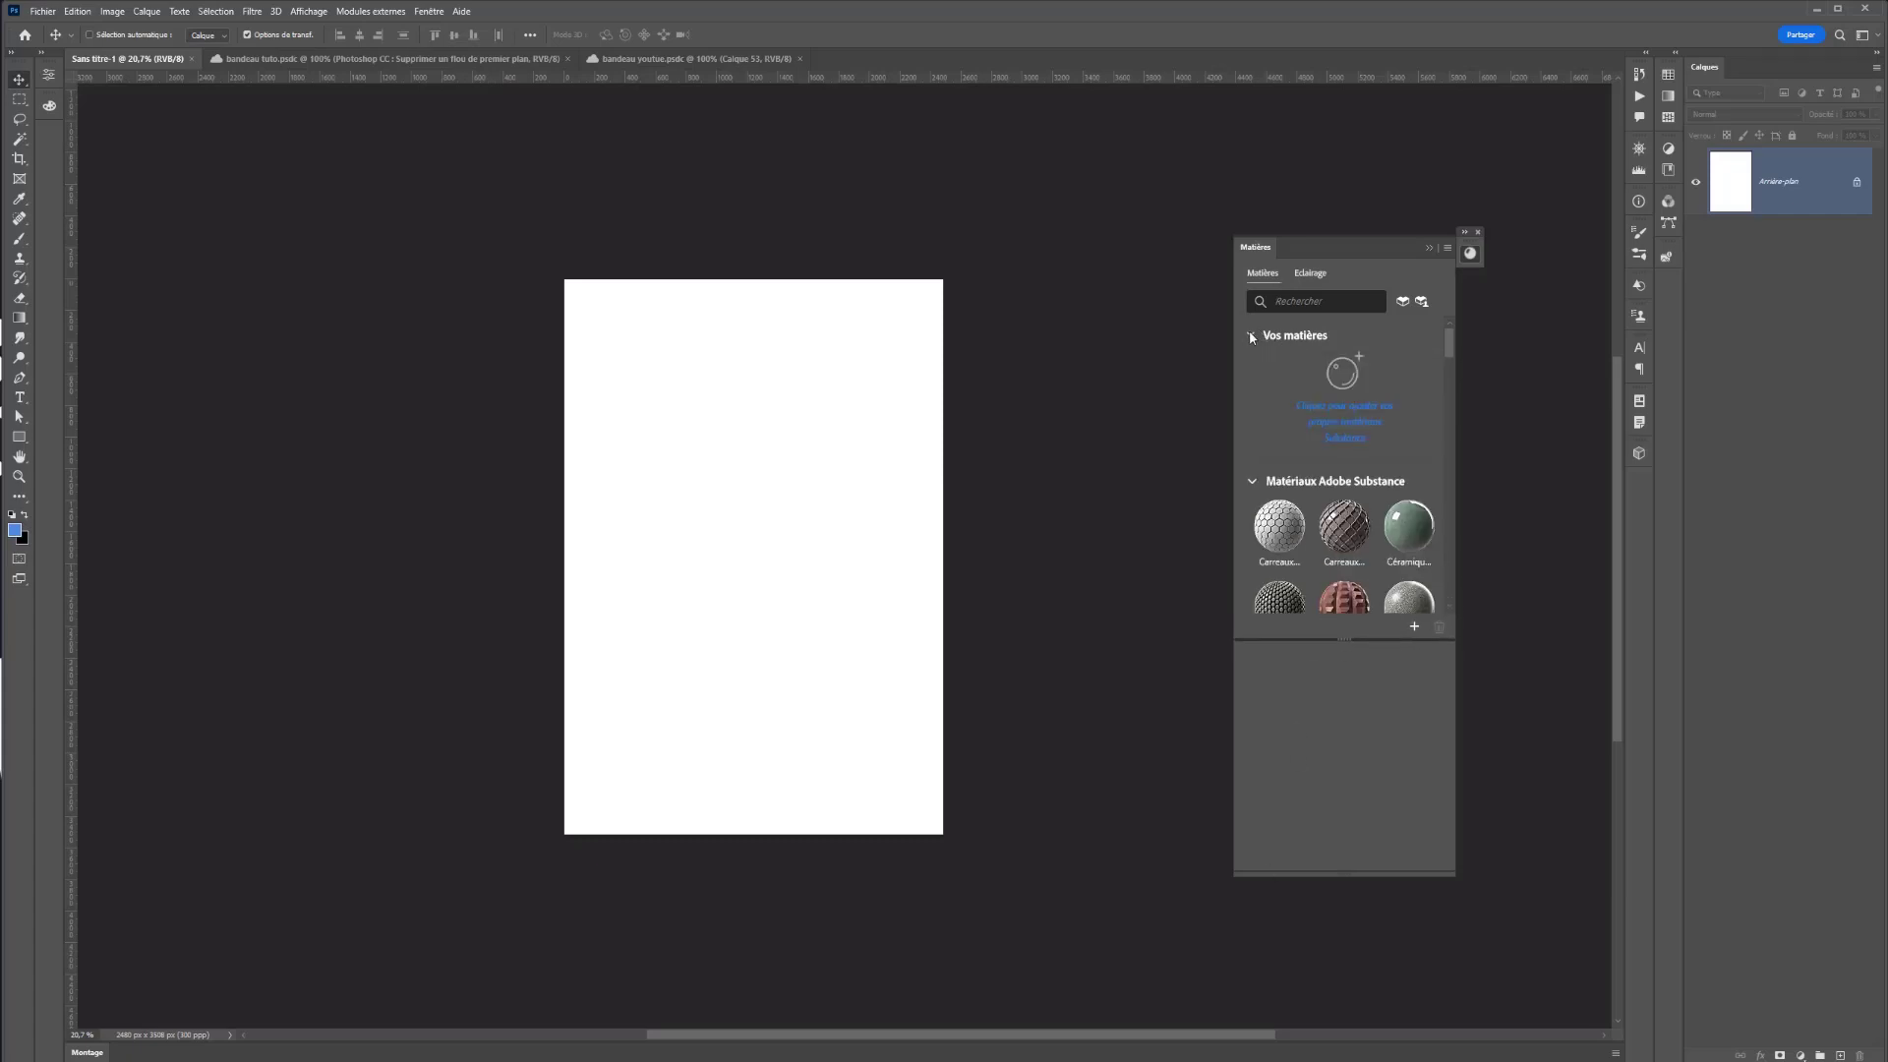
pyautogui.click(1251, 335)
pyautogui.click(1252, 374)
pyautogui.click(1253, 374)
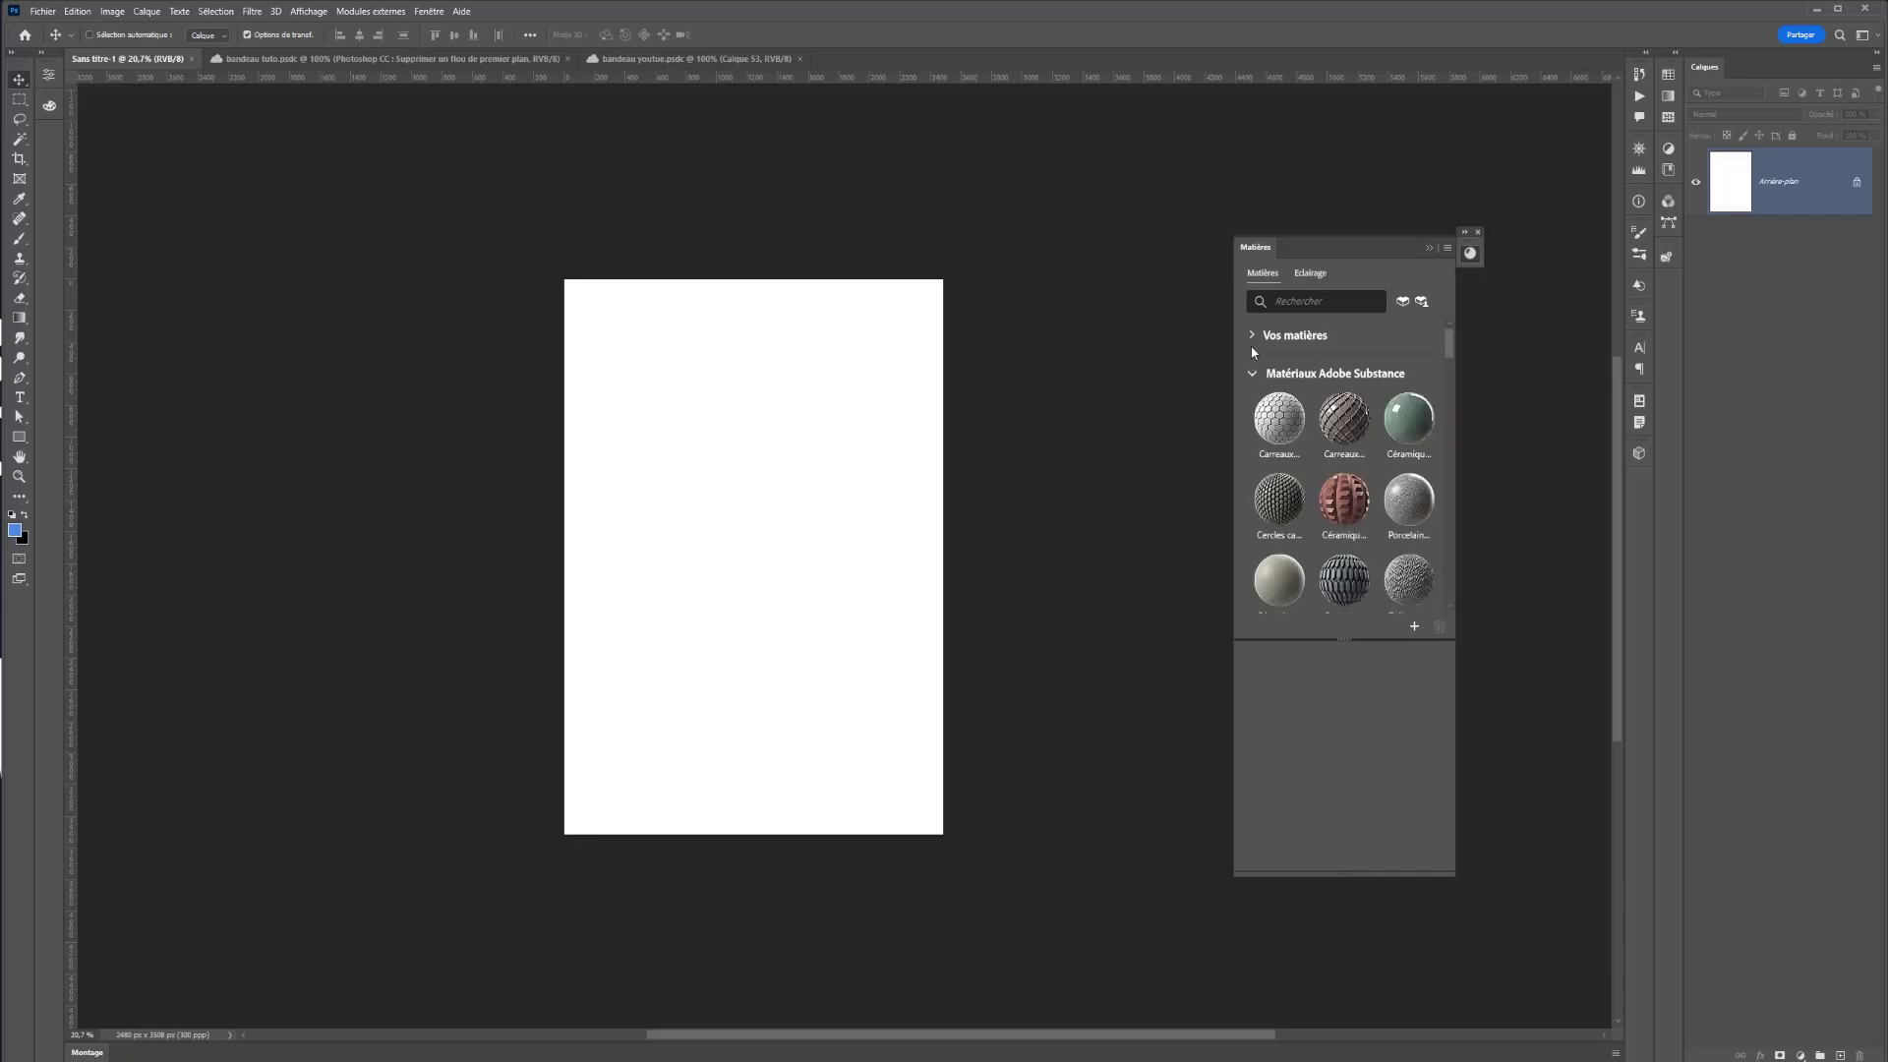
pyautogui.click(1250, 332)
pyautogui.click(1252, 337)
# - Make a wide rectangular selection in the upper half of the page and add a new empty layer
pyautogui.click(18, 100)
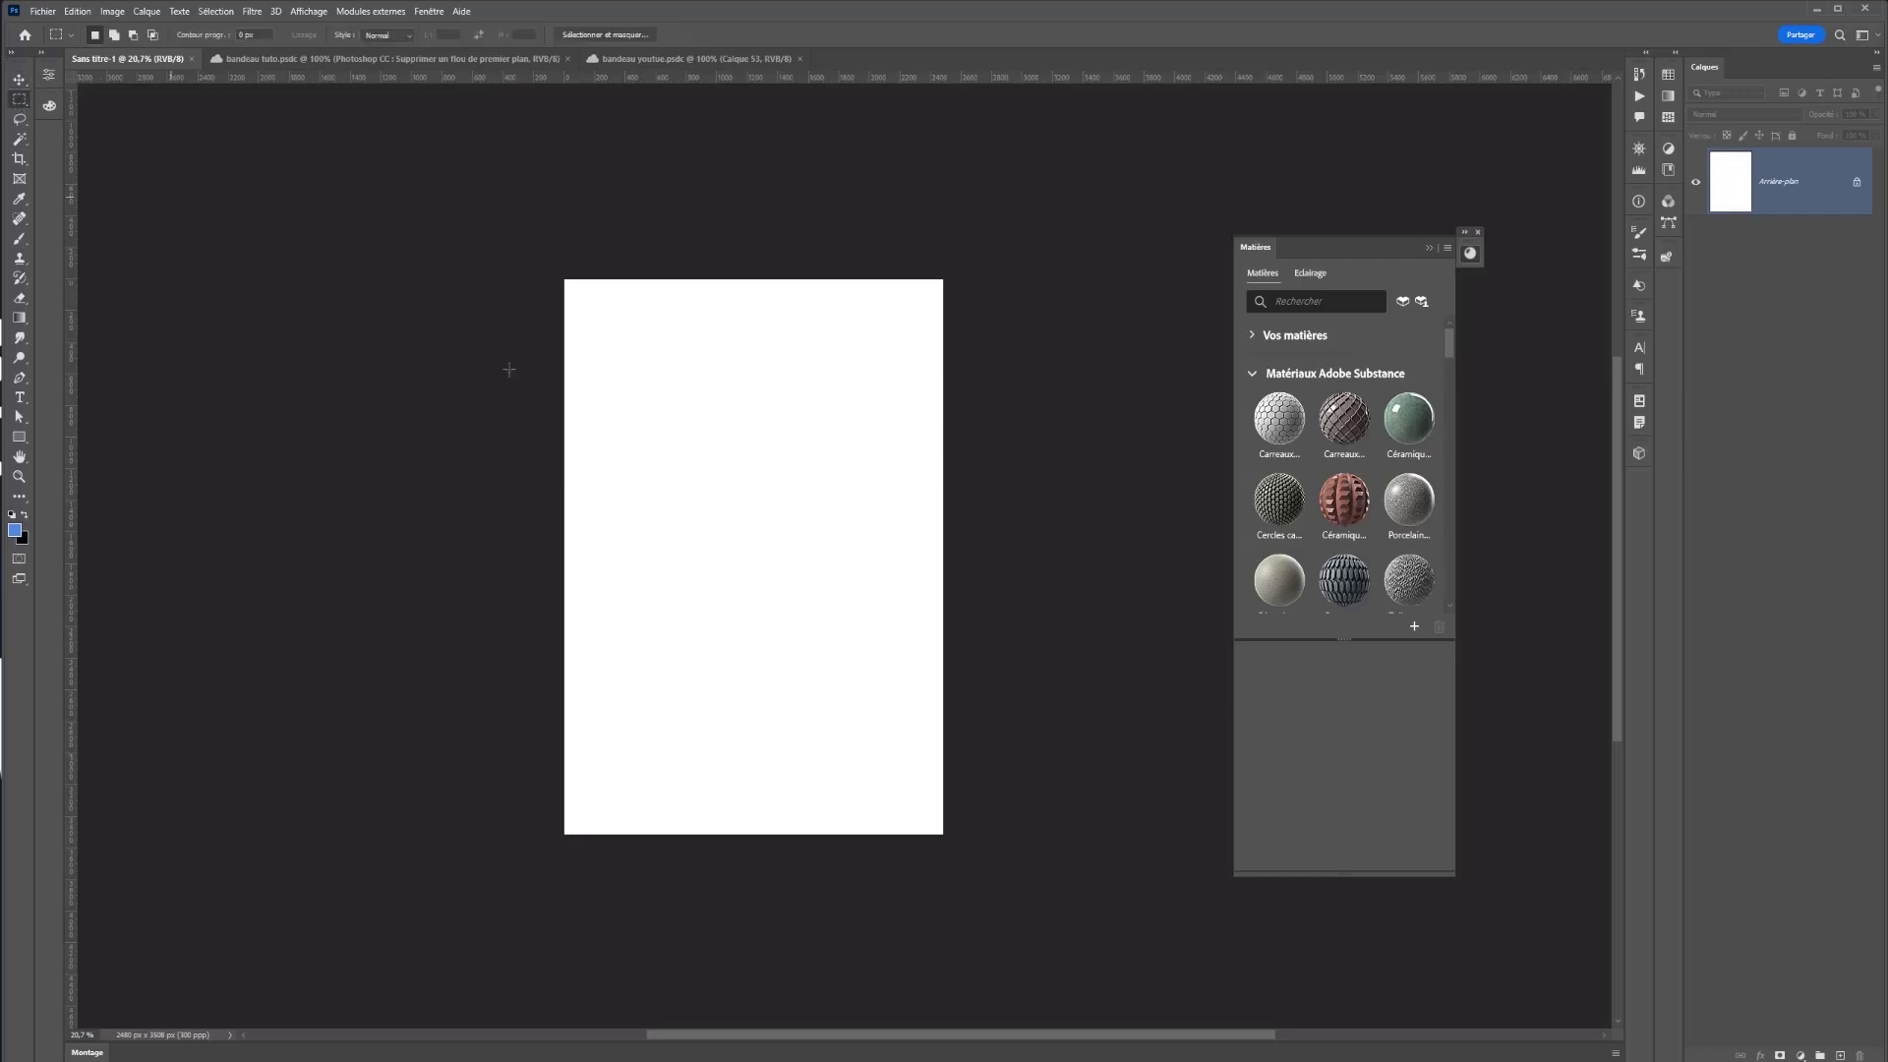
pyautogui.moveTo(594, 376); pyautogui.dragTo(900, 617)
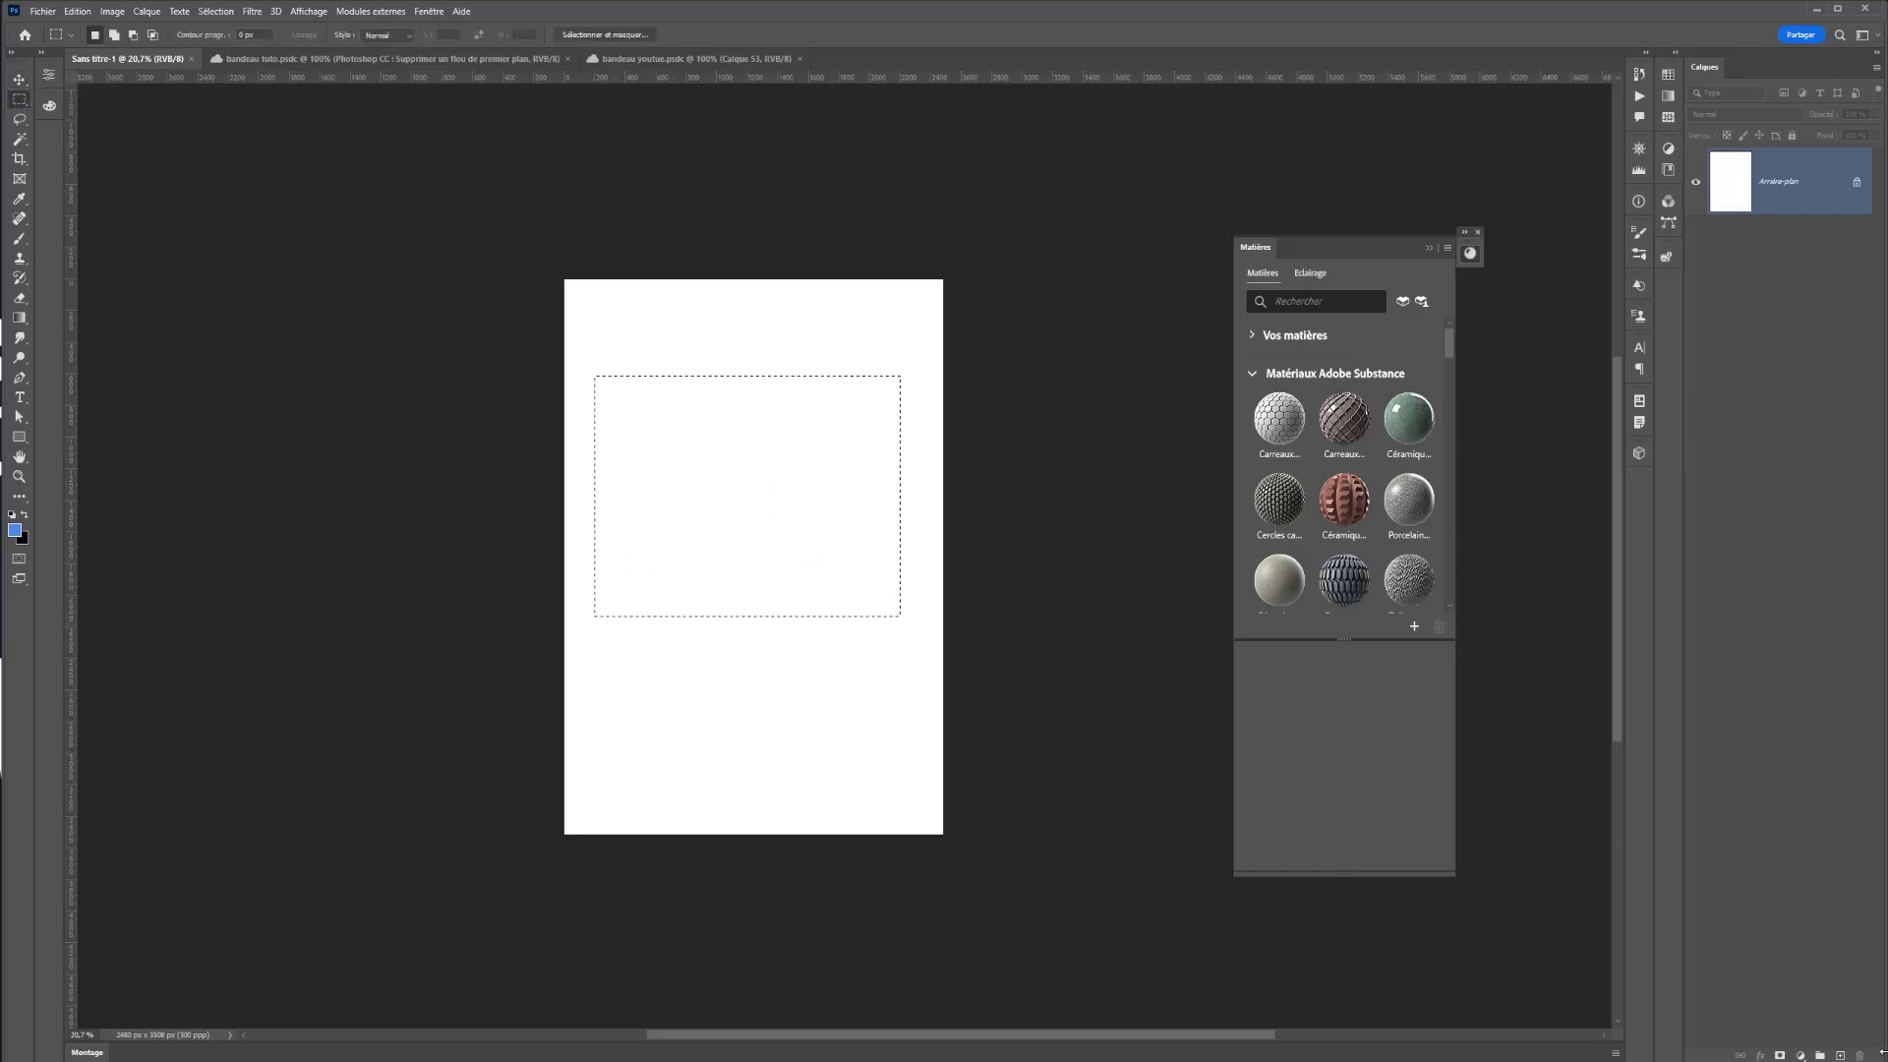
pyautogui.click(1841, 1055)
# - Apply the Substance material Cube de parquet en bois peint to the rectangular selection
pyautogui.scroll(-8, 1316, 489)
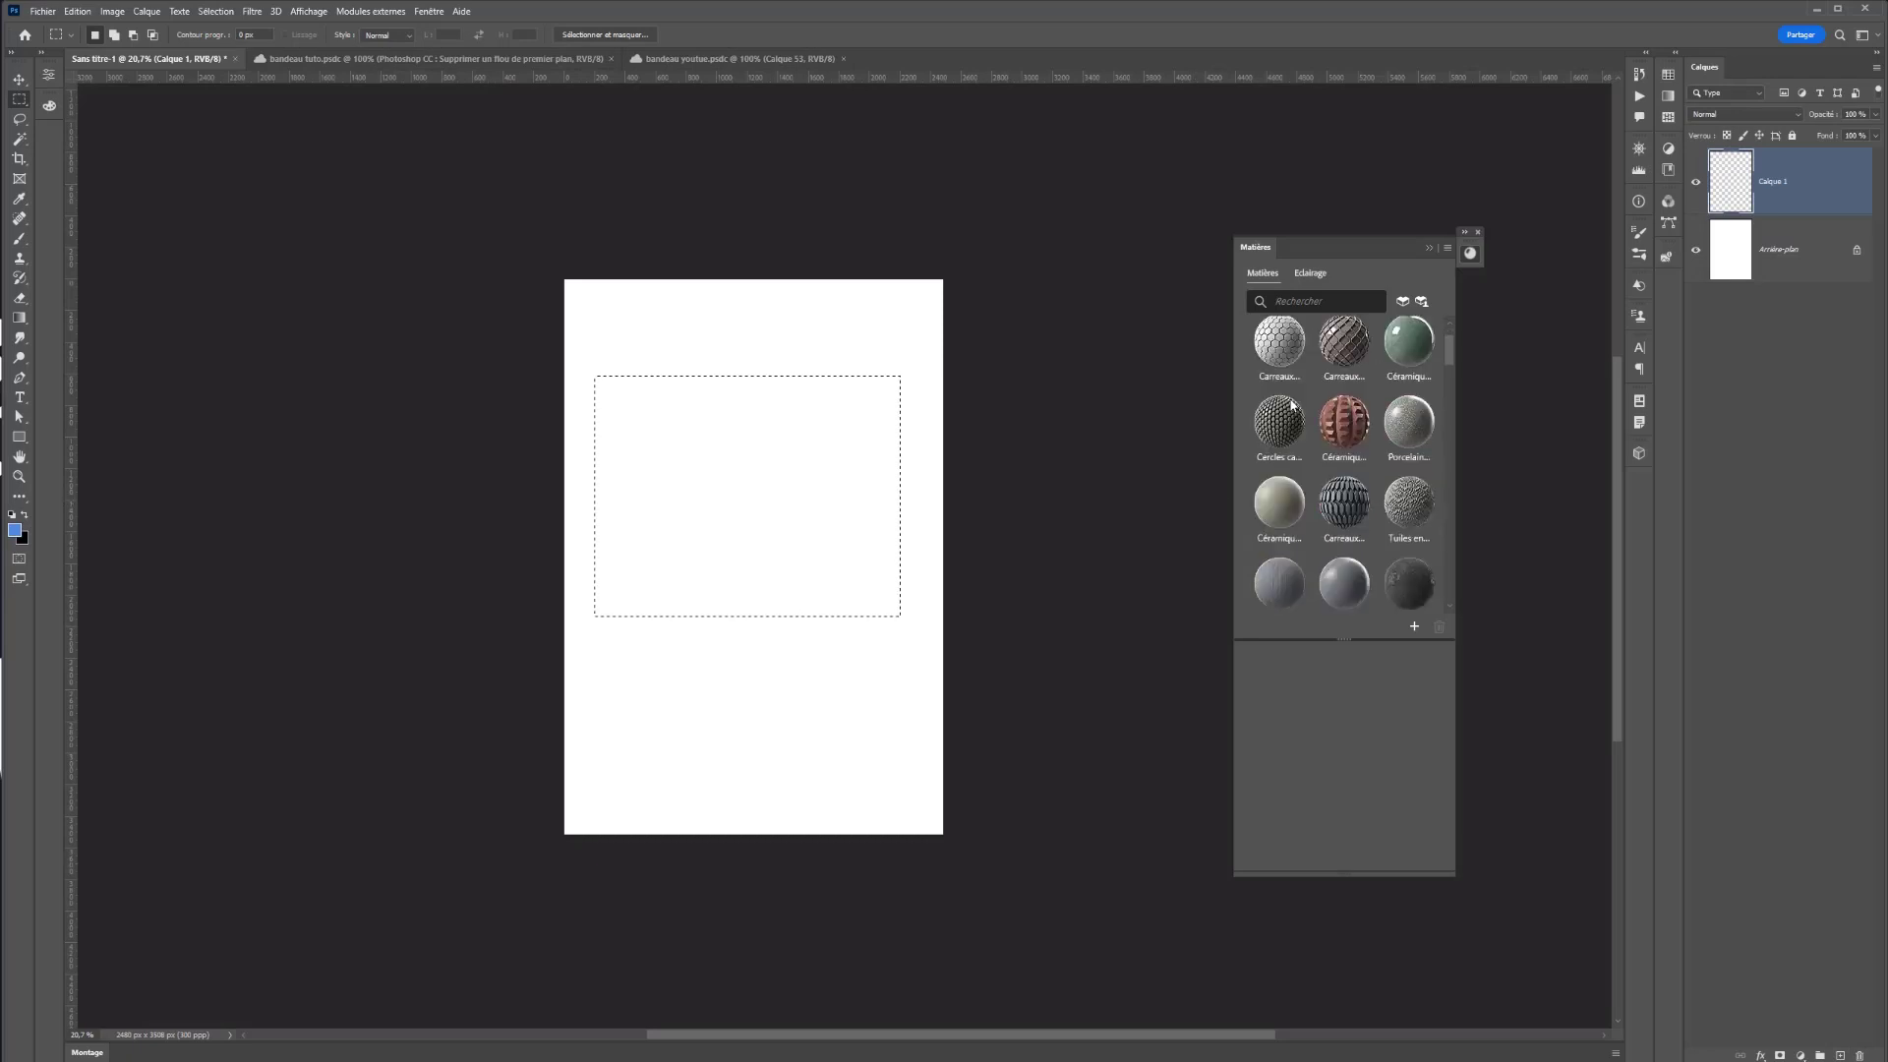
pyautogui.scroll(-10, 1315, 488)
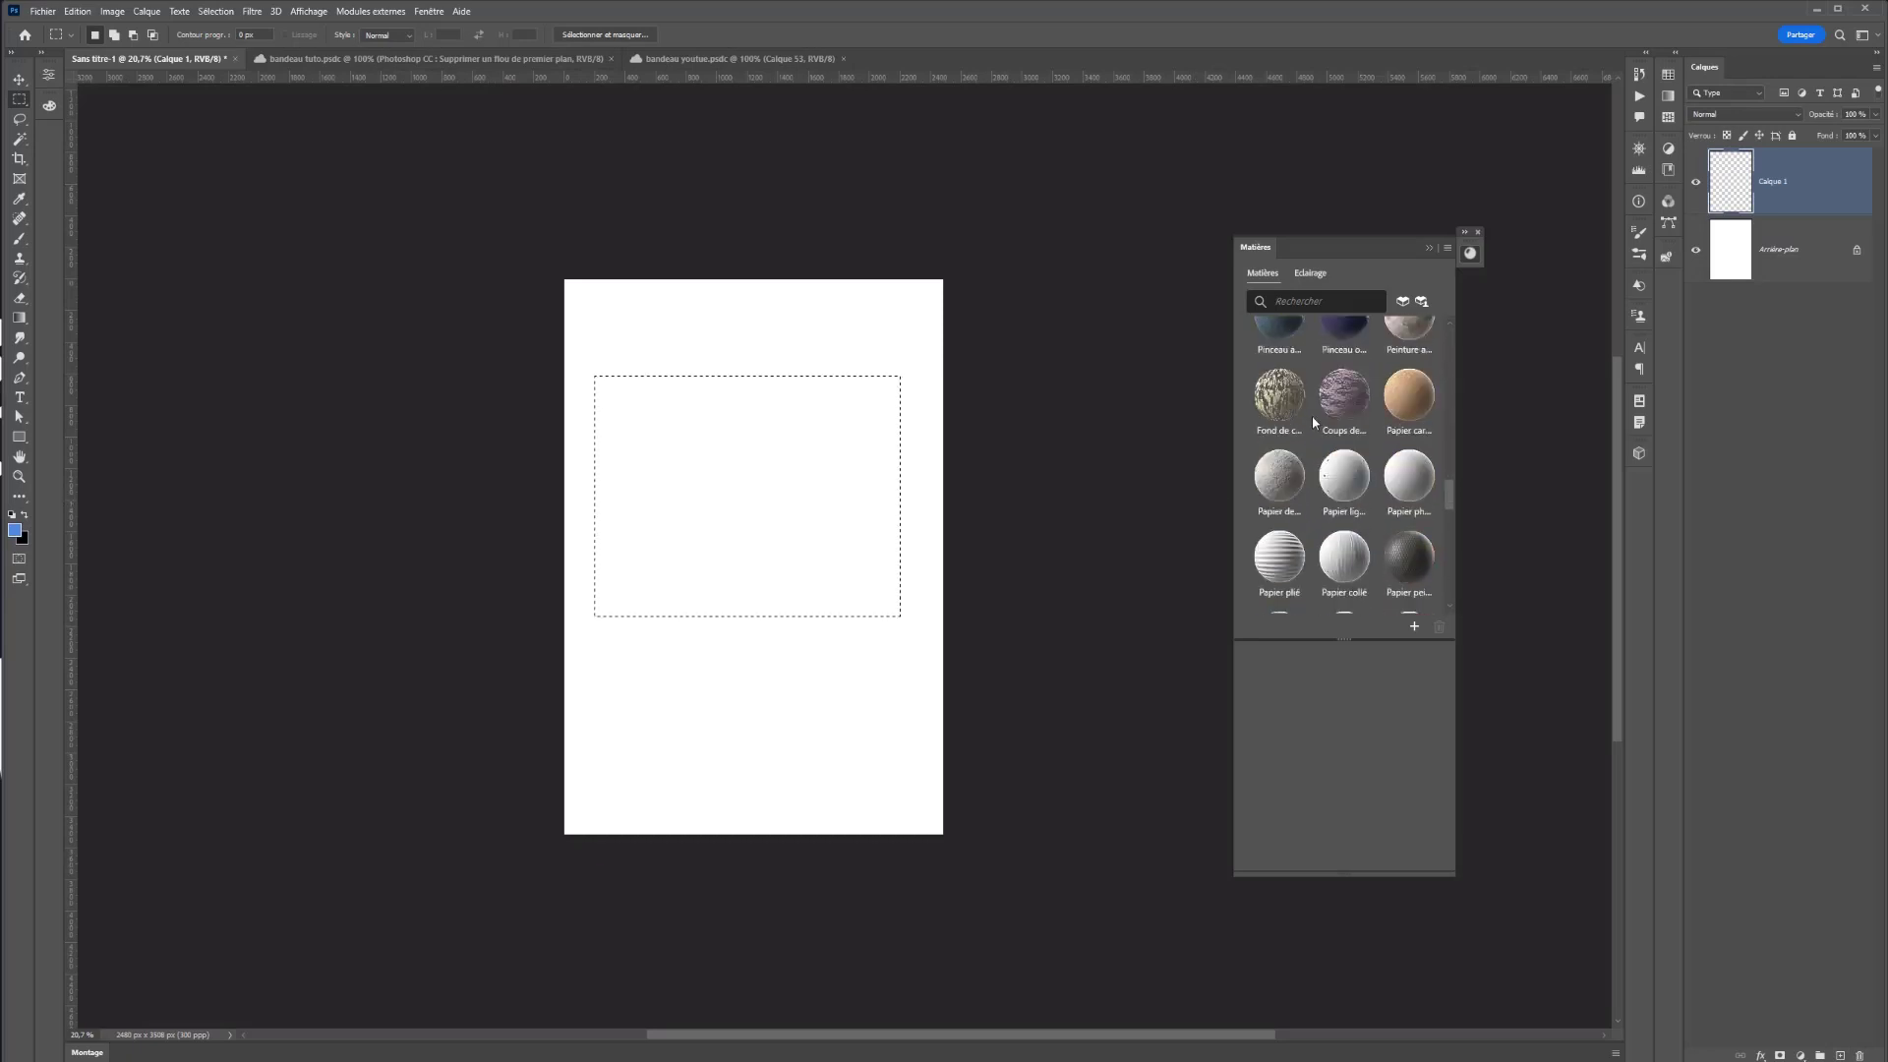
pyautogui.scroll(-2, 1346, 548)
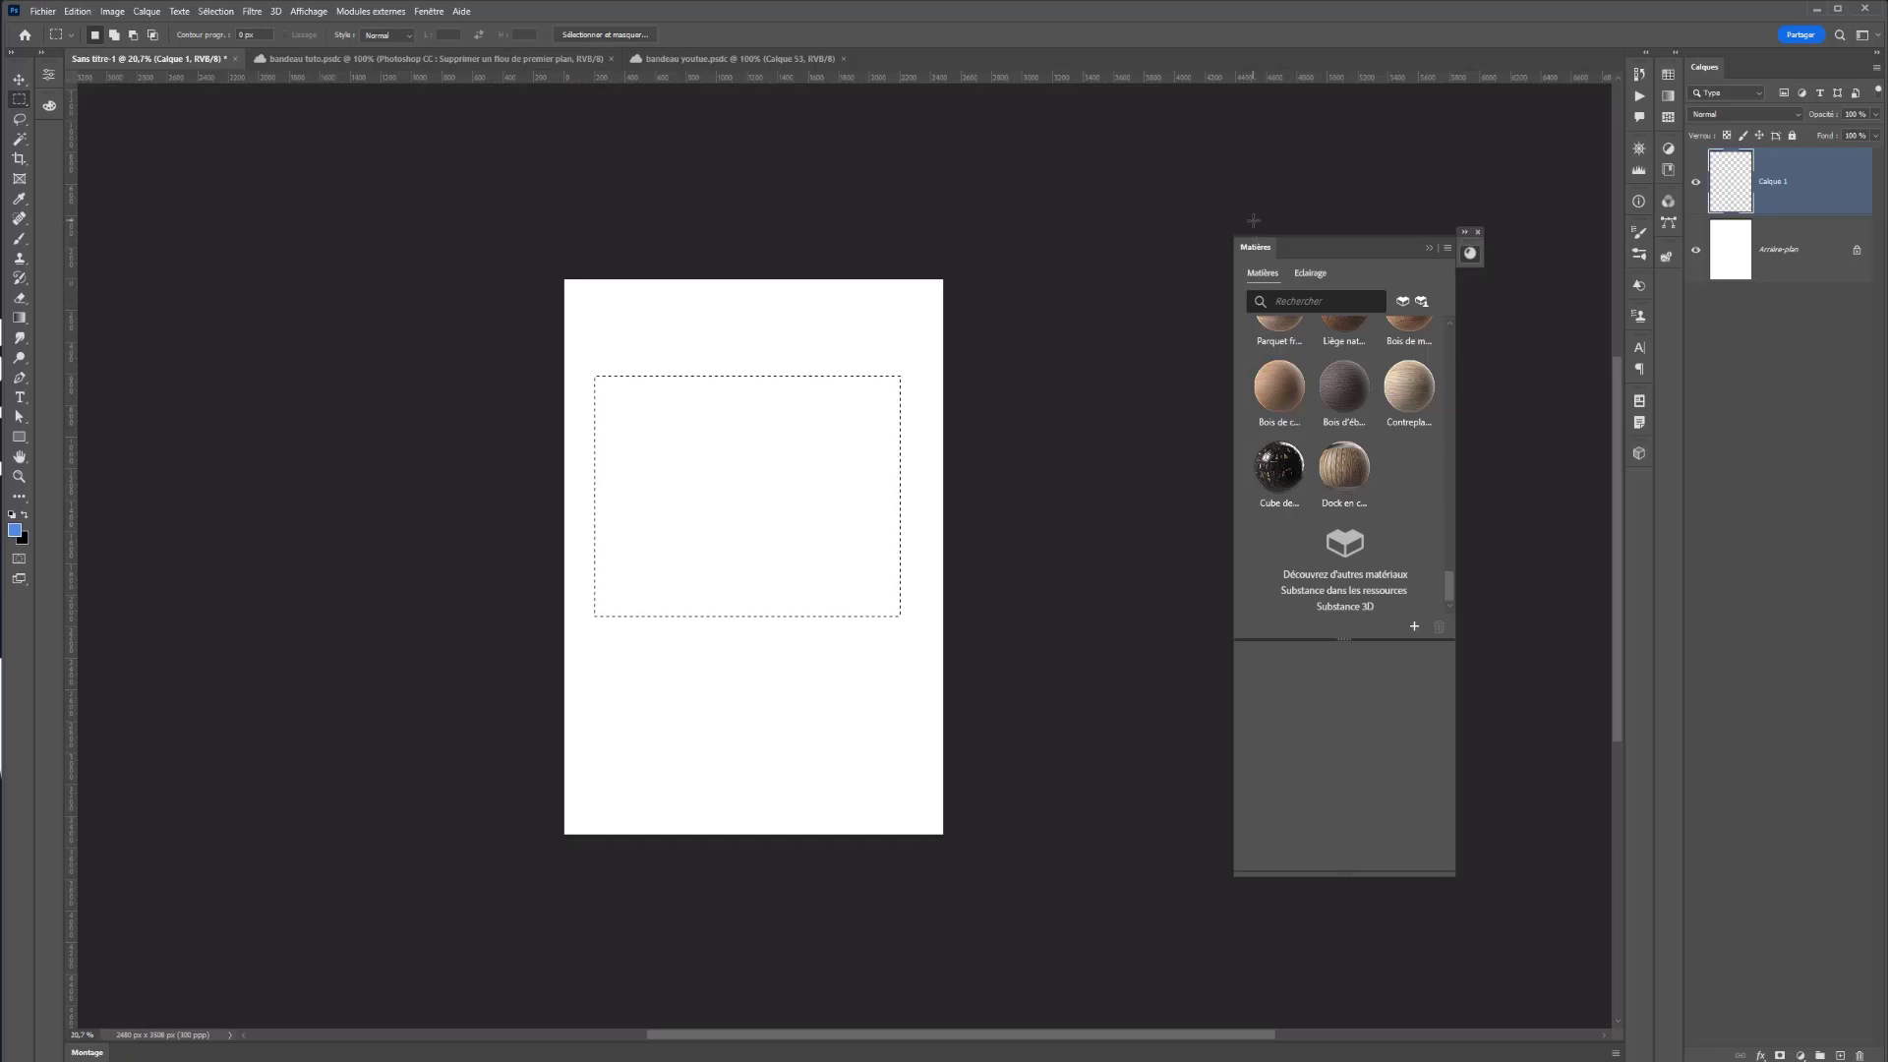
pyautogui.click(1260, 502)
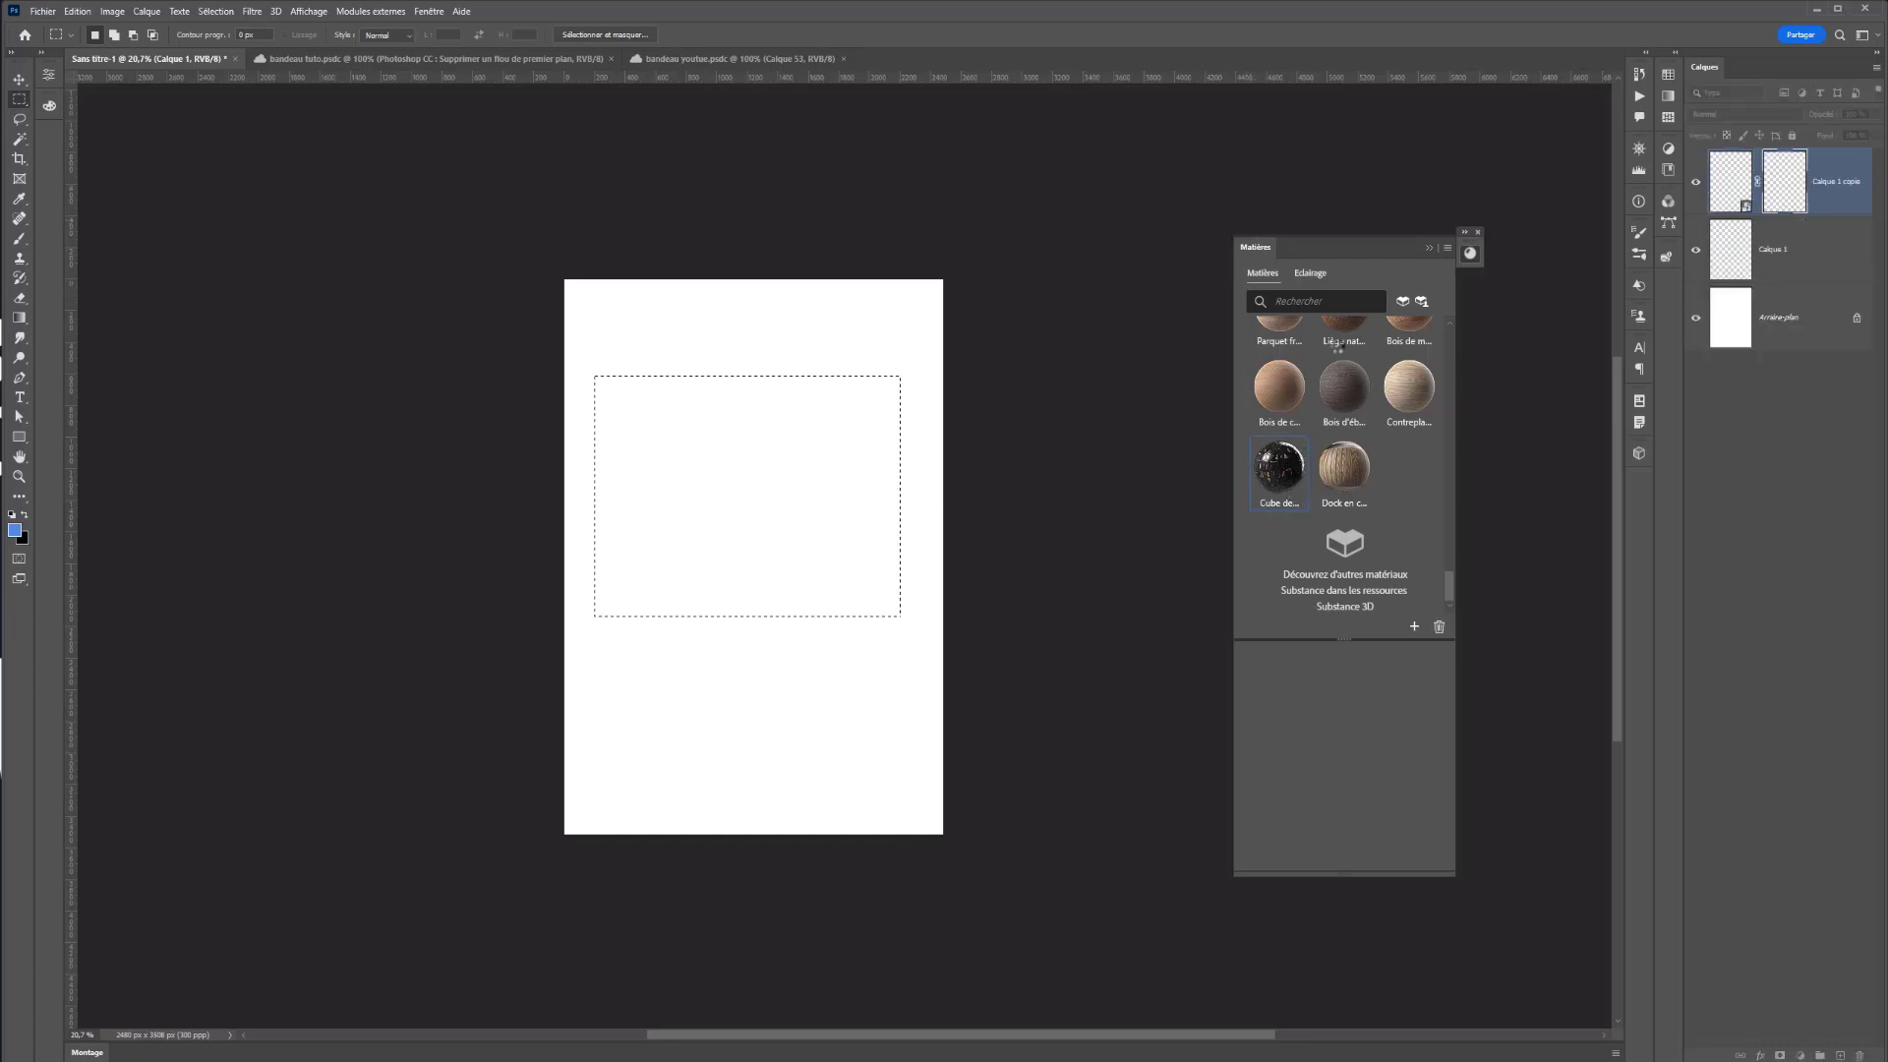
pyautogui.scroll(-2, 1282, 590)
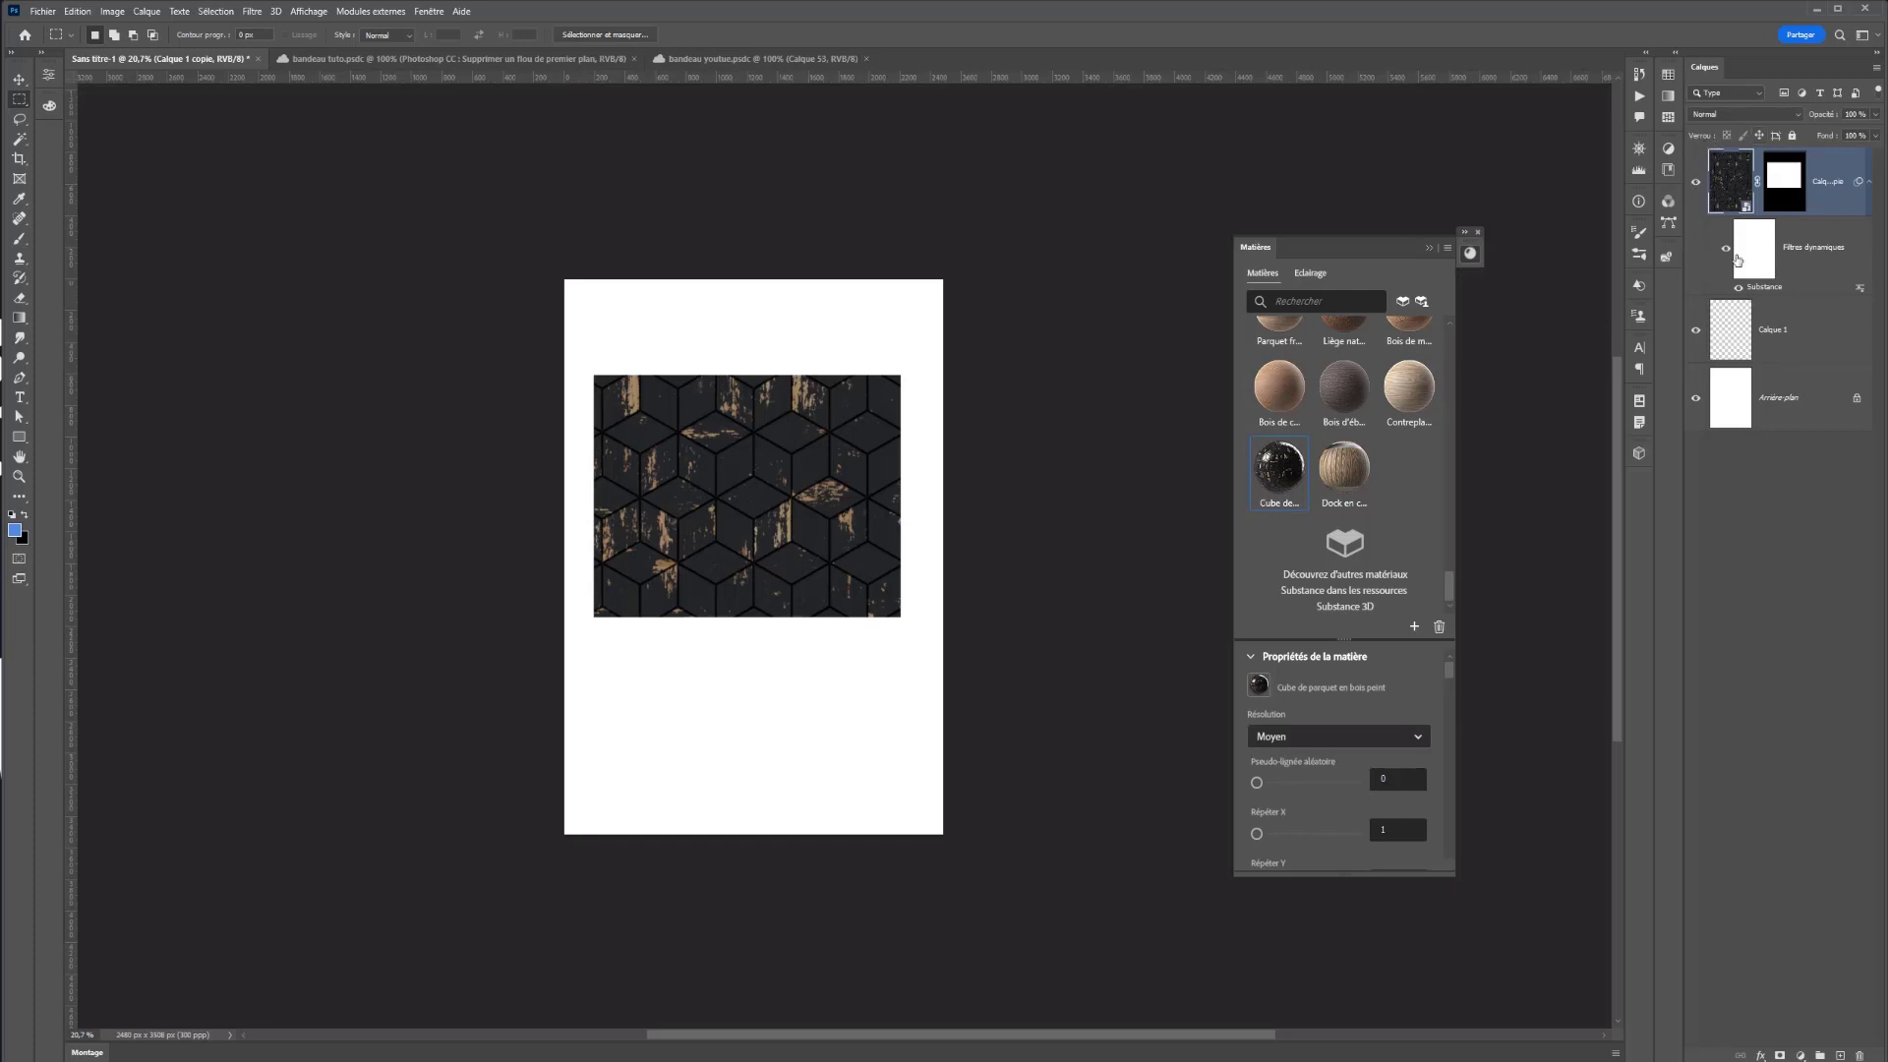
# - Delete the empty Calque 1 layer beneath the material layer
pyautogui.click(1763, 356)
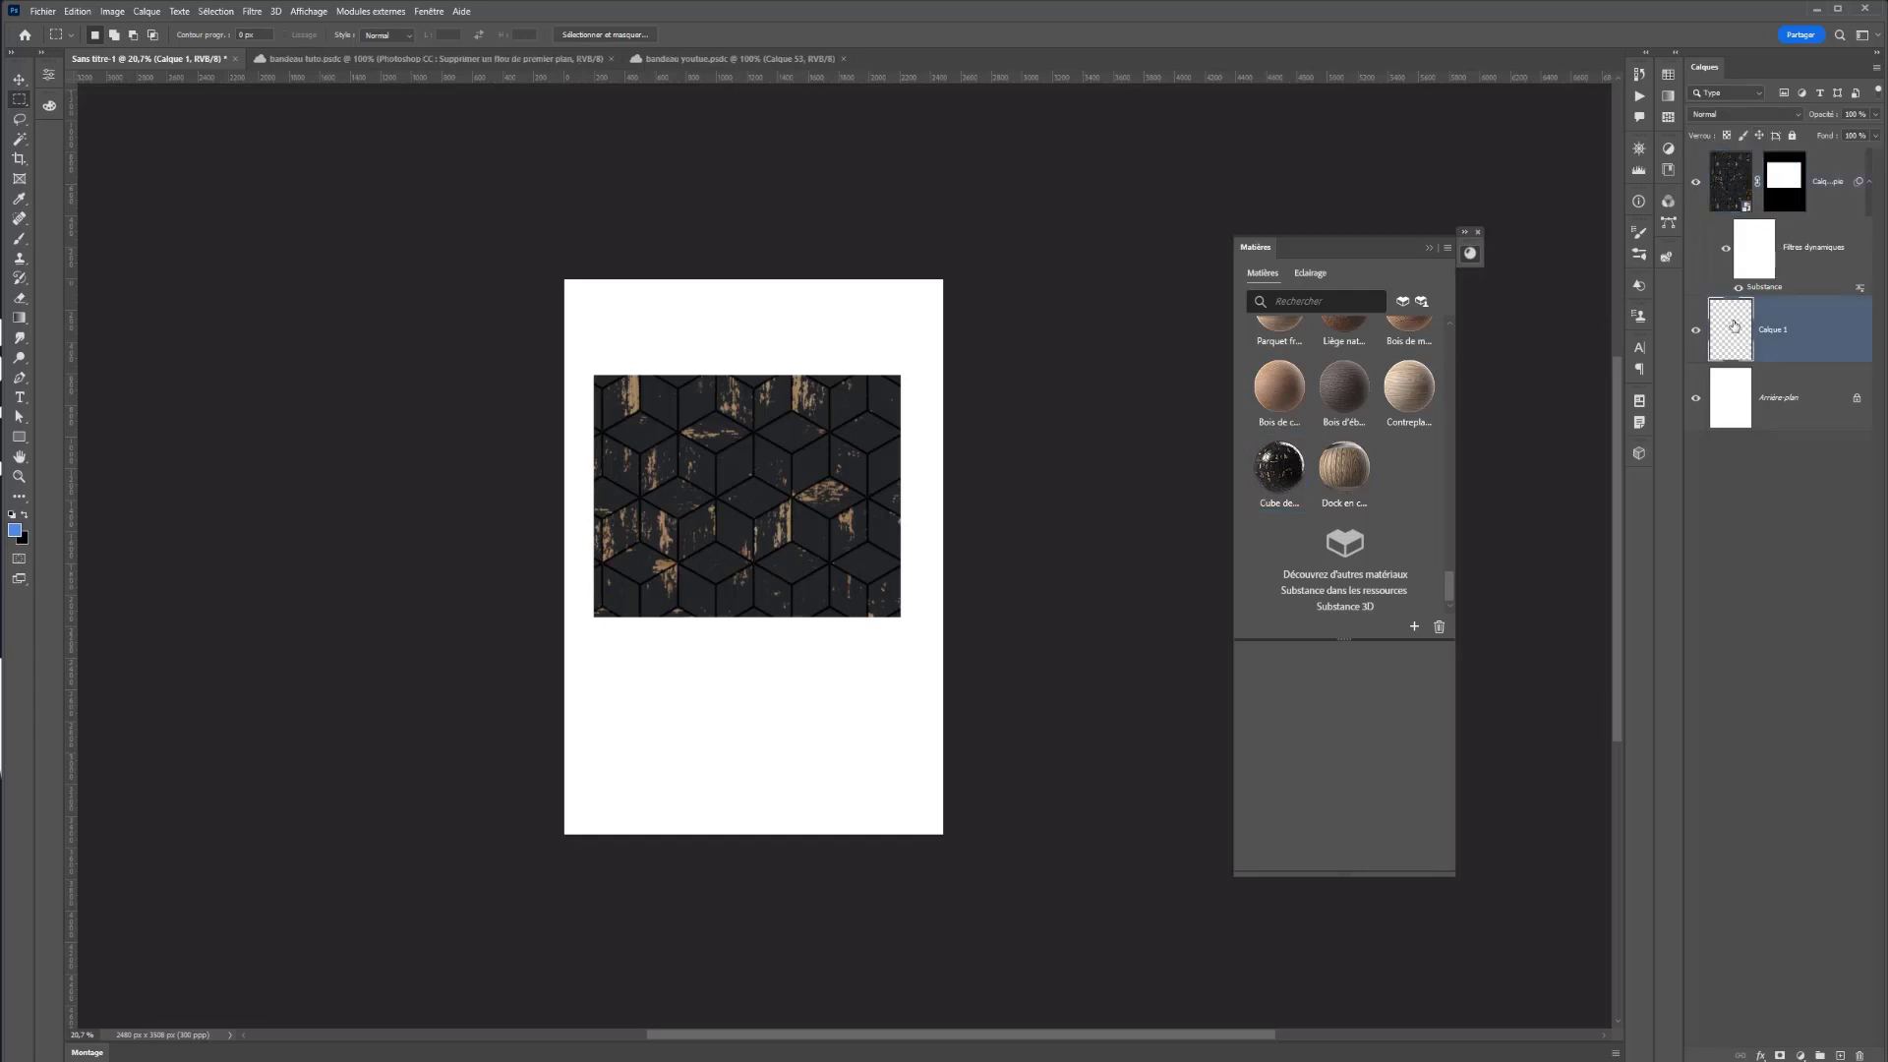
pyautogui.press('Delete')
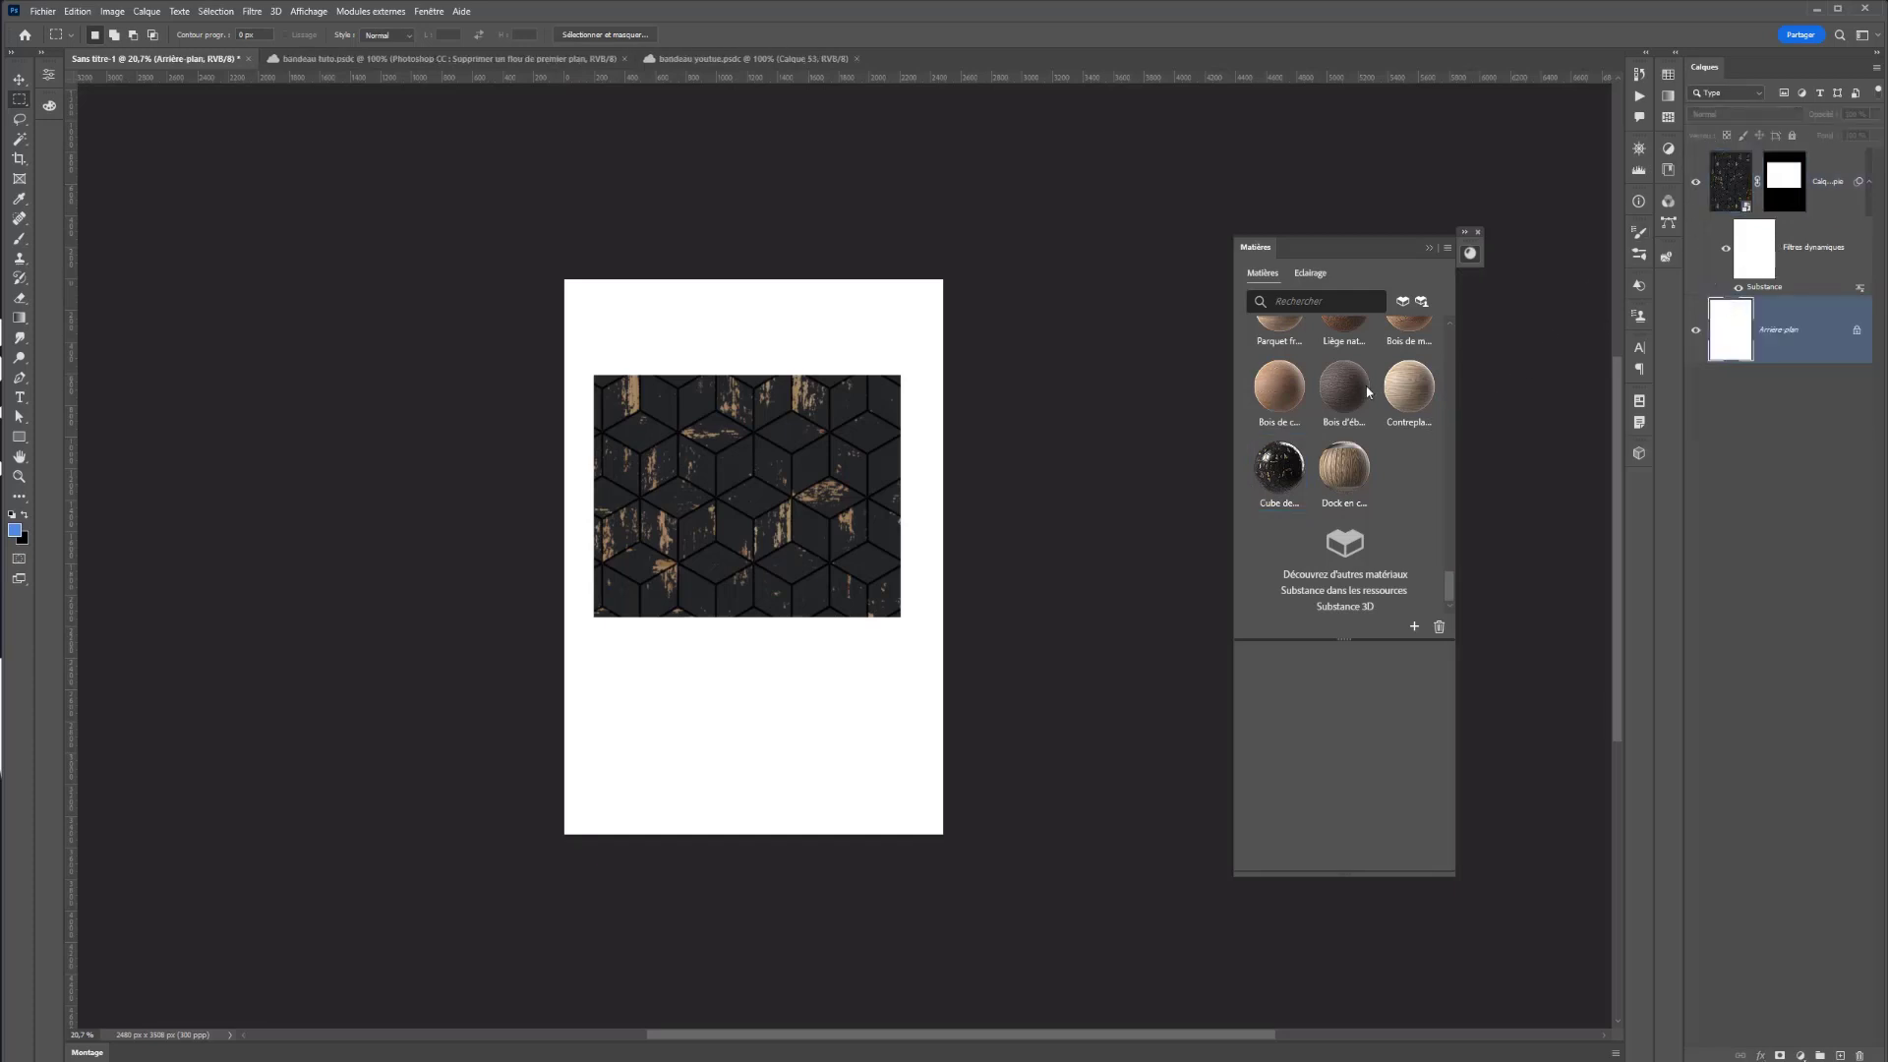
pyautogui.click(1745, 176)
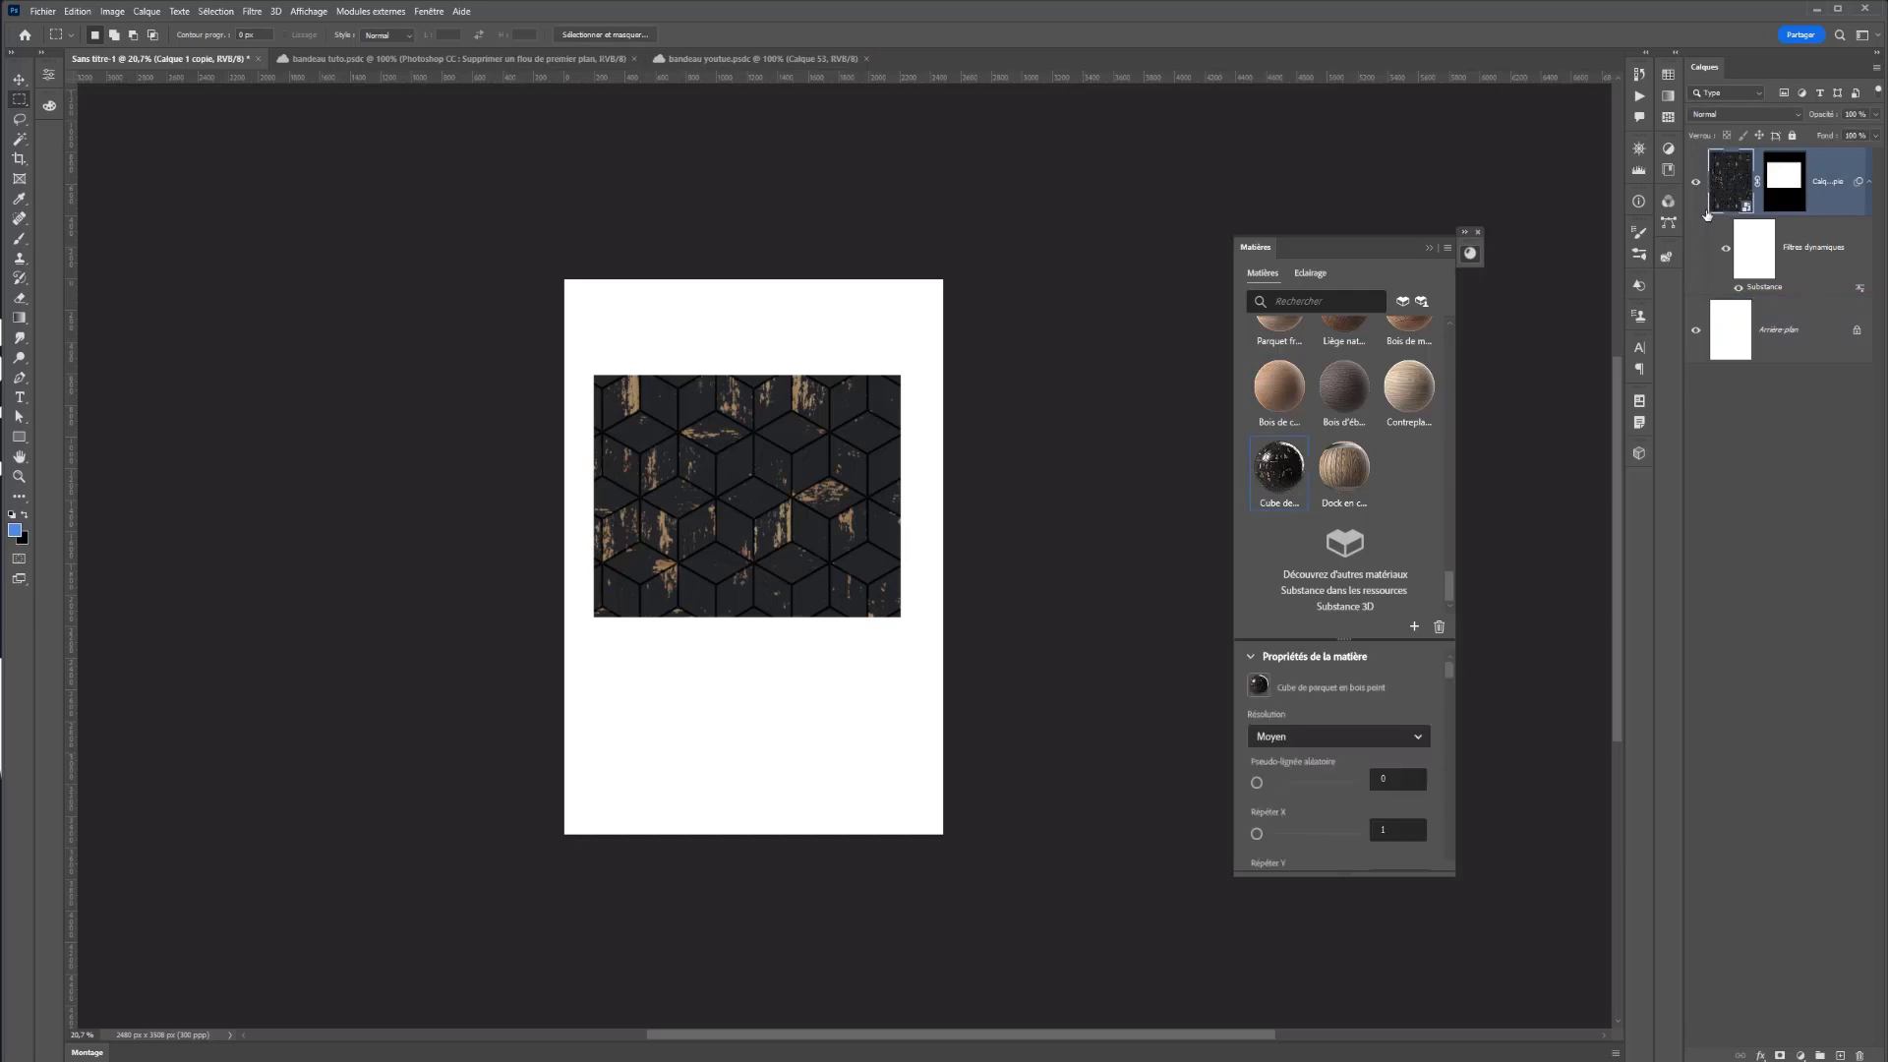
pyautogui.click(1785, 177)
pyautogui.press('b')
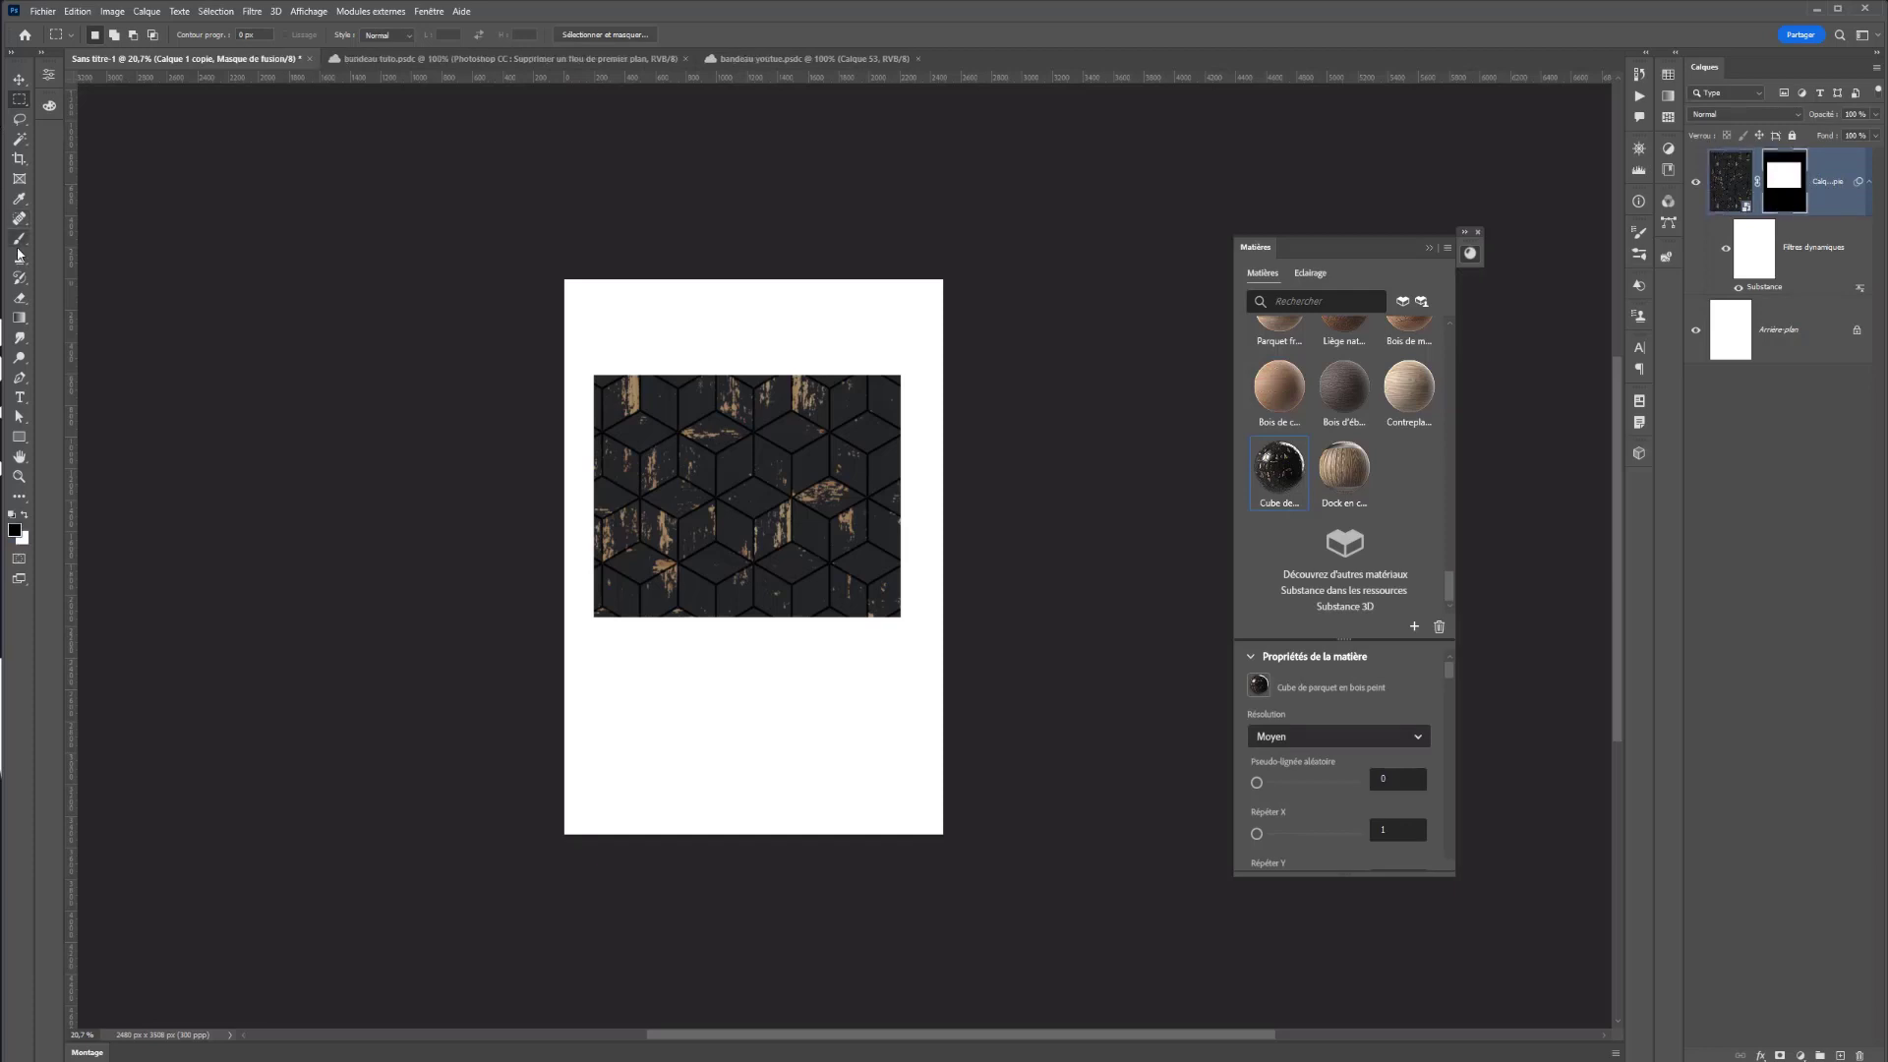
pyautogui.moveTo(695, 299)
pyautogui.mouseDown()
pyautogui.moveTo(742, 308)
pyautogui.moveTo(683, 320)
pyautogui.mouseUp()
pyautogui.hotkey('ctrl', 'z')
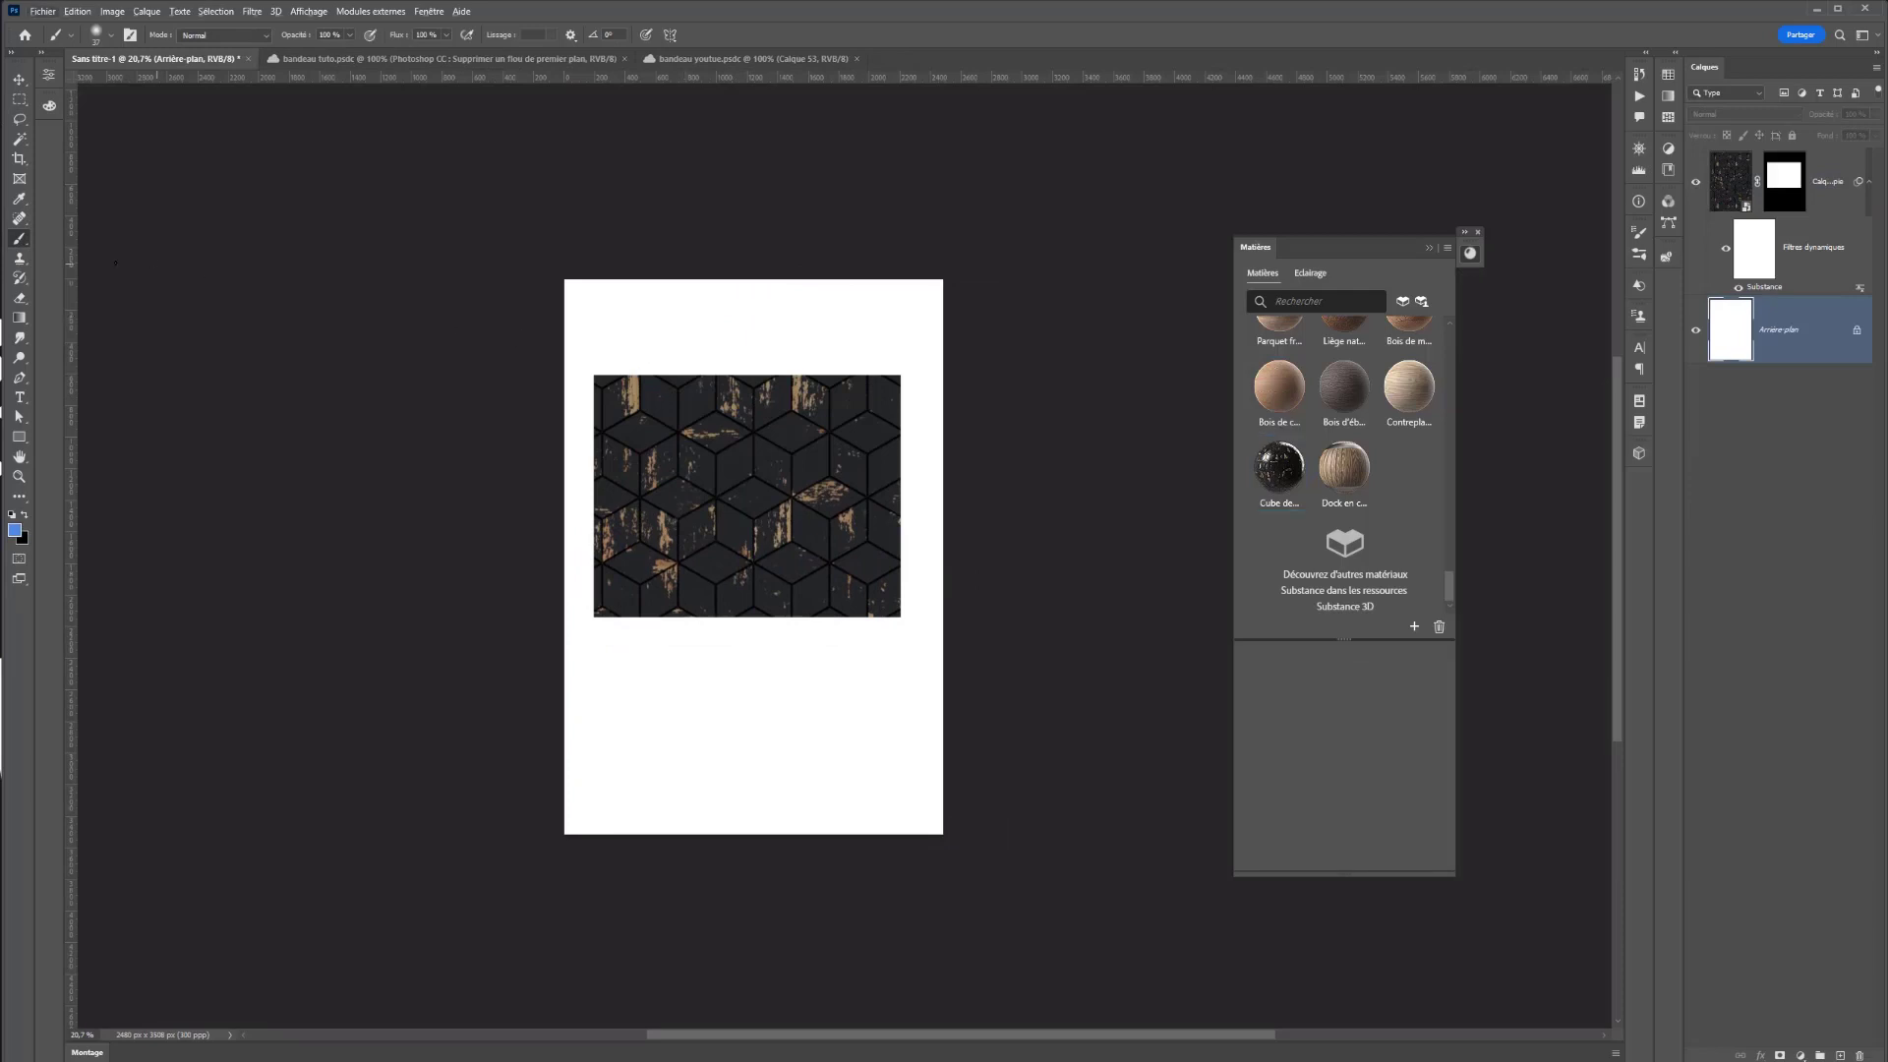
# - Try hiding the textured rectangle's upper edge by painting its layer mask with a larger soft black brush, and undo the stroke
pyautogui.moveTo(651, 351)
pyautogui.keyDown('alt'); pyautogui.mouseDown()
pyautogui.moveTo(716, 348)
pyautogui.moveTo(702, 366)
pyautogui.mouseUp(); pyautogui.keyUp('alt')
pyautogui.press('d')
pyautogui.press('x')
pyautogui.click(1780, 180)
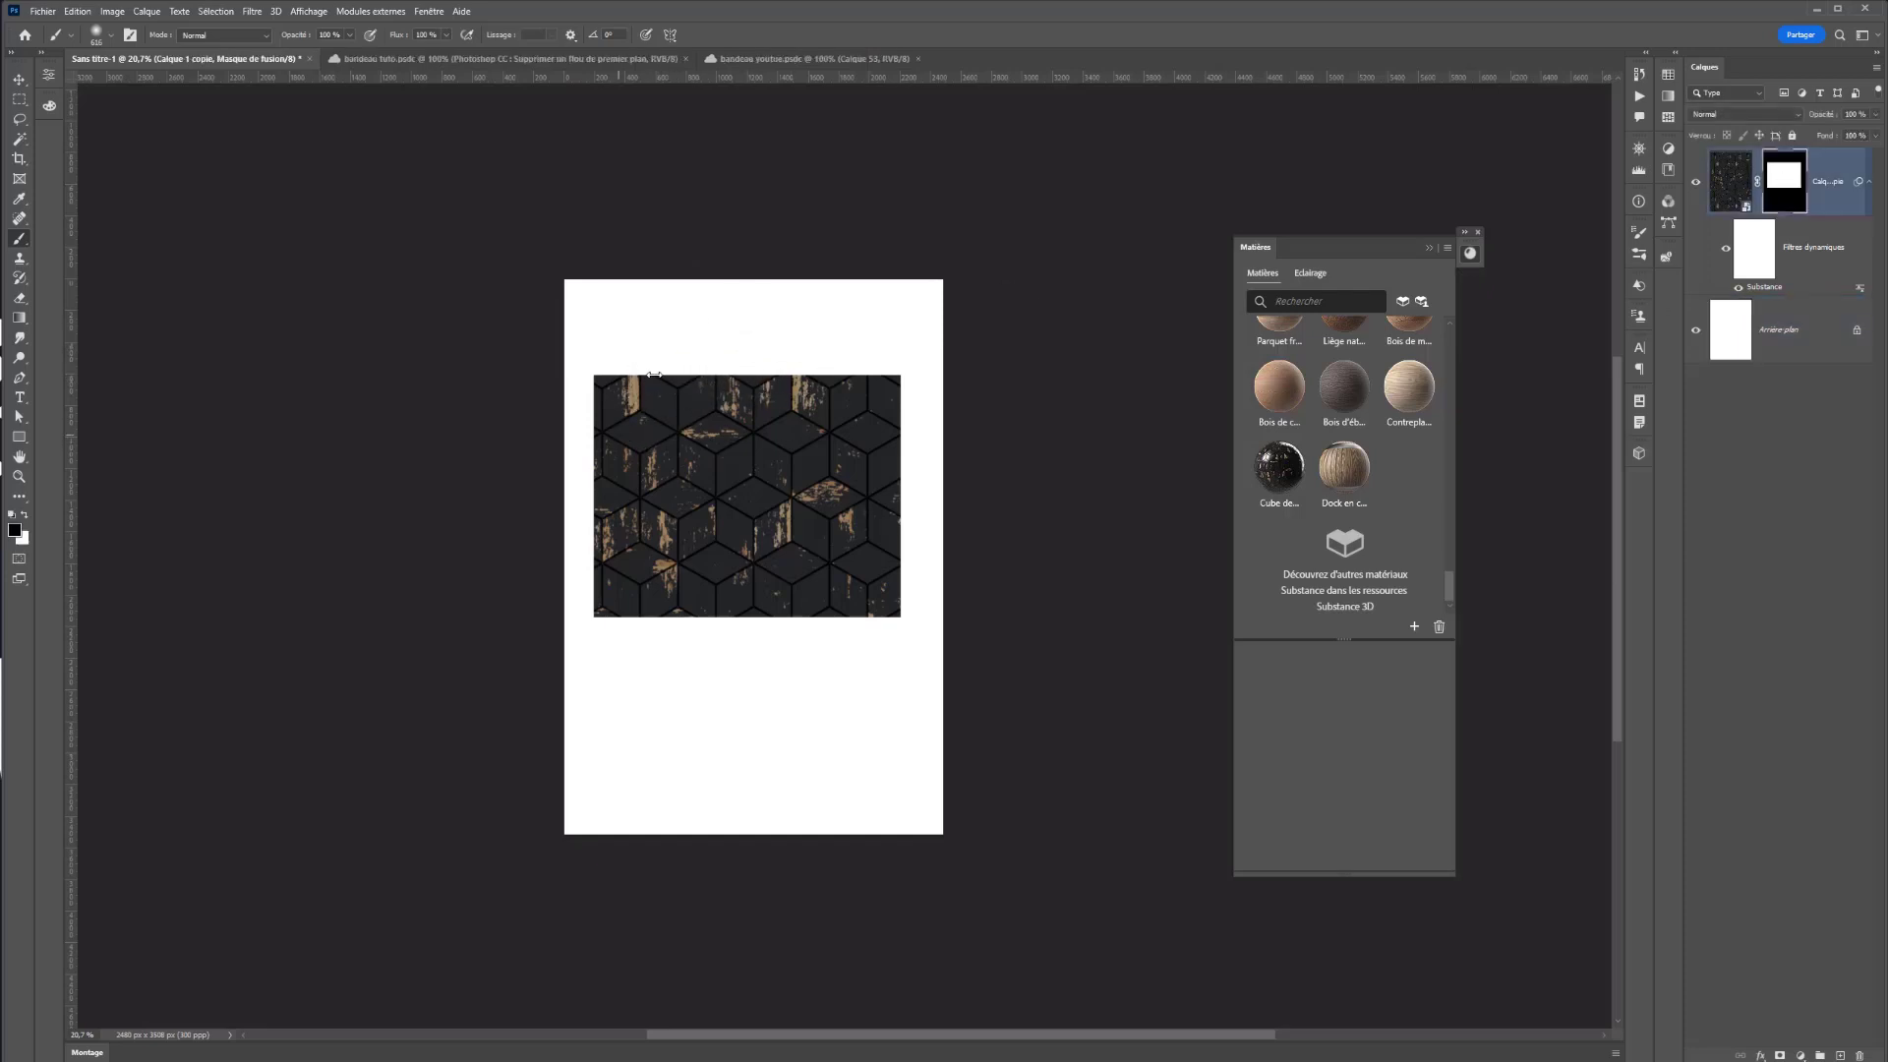
pyautogui.moveTo(654, 374)
pyautogui.mouseDown()
pyautogui.moveTo(739, 359)
pyautogui.moveTo(833, 375)
pyautogui.moveTo(801, 357)
pyautogui.moveTo(688, 397)
pyautogui.mouseUp()
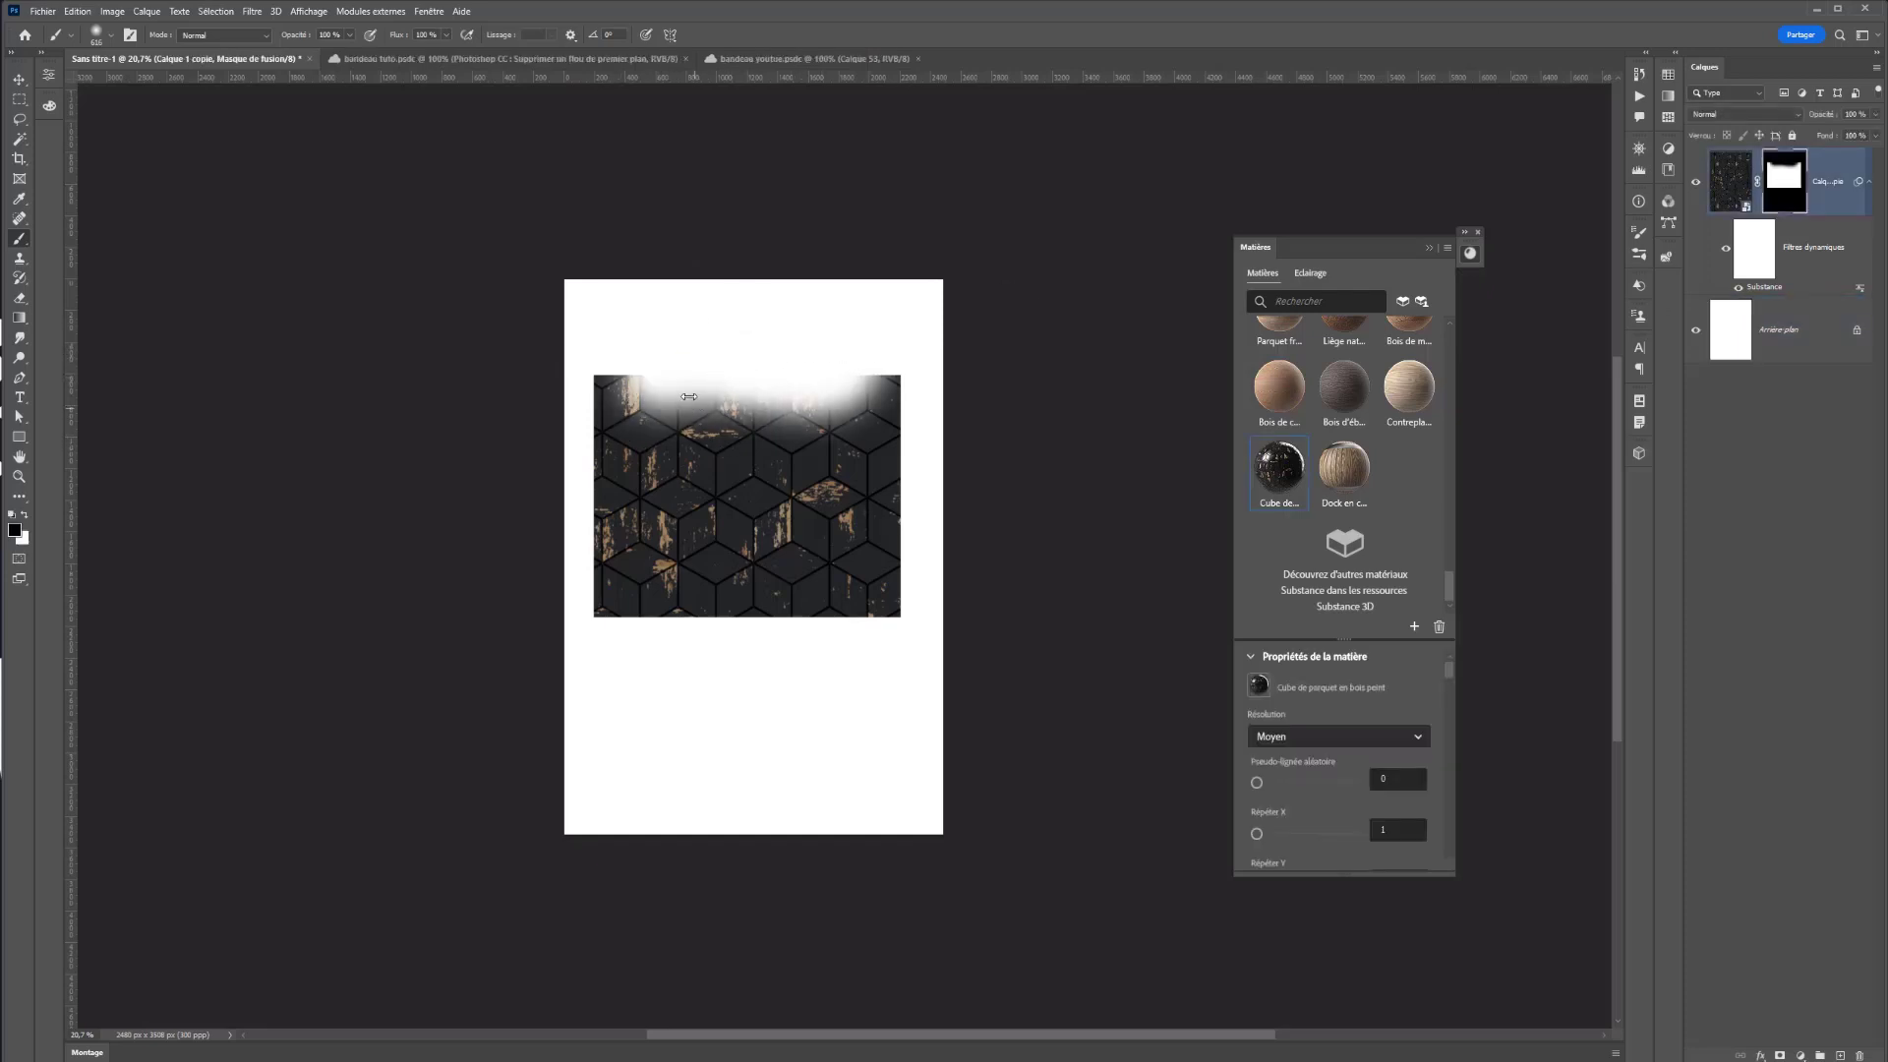
pyautogui.hotkey('ctrl', 'z')
# - Try extending the texture above the rectangle by painting its layer mask with white, and undo the stroke
pyautogui.press('x')
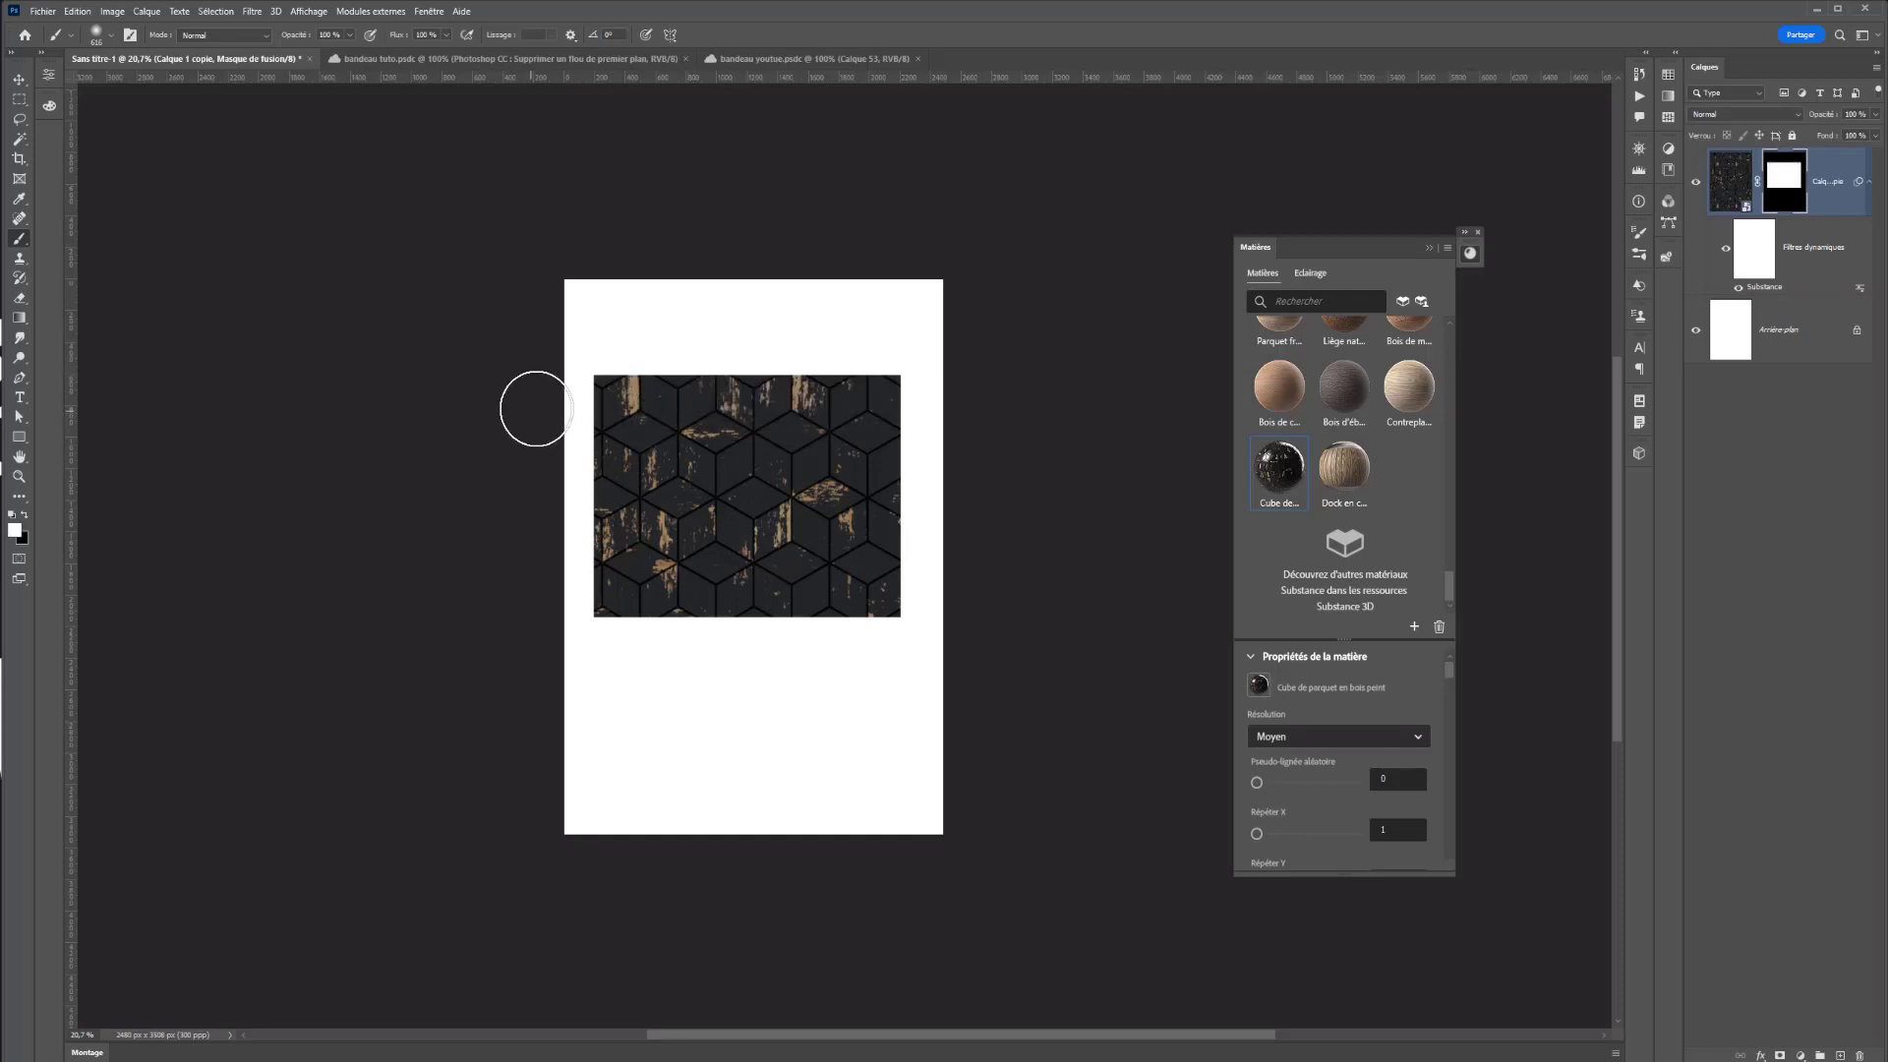
pyautogui.moveTo(588, 332)
pyautogui.mouseDown()
pyautogui.moveTo(802, 364)
pyautogui.moveTo(737, 354)
pyautogui.moveTo(679, 388)
pyautogui.mouseUp()
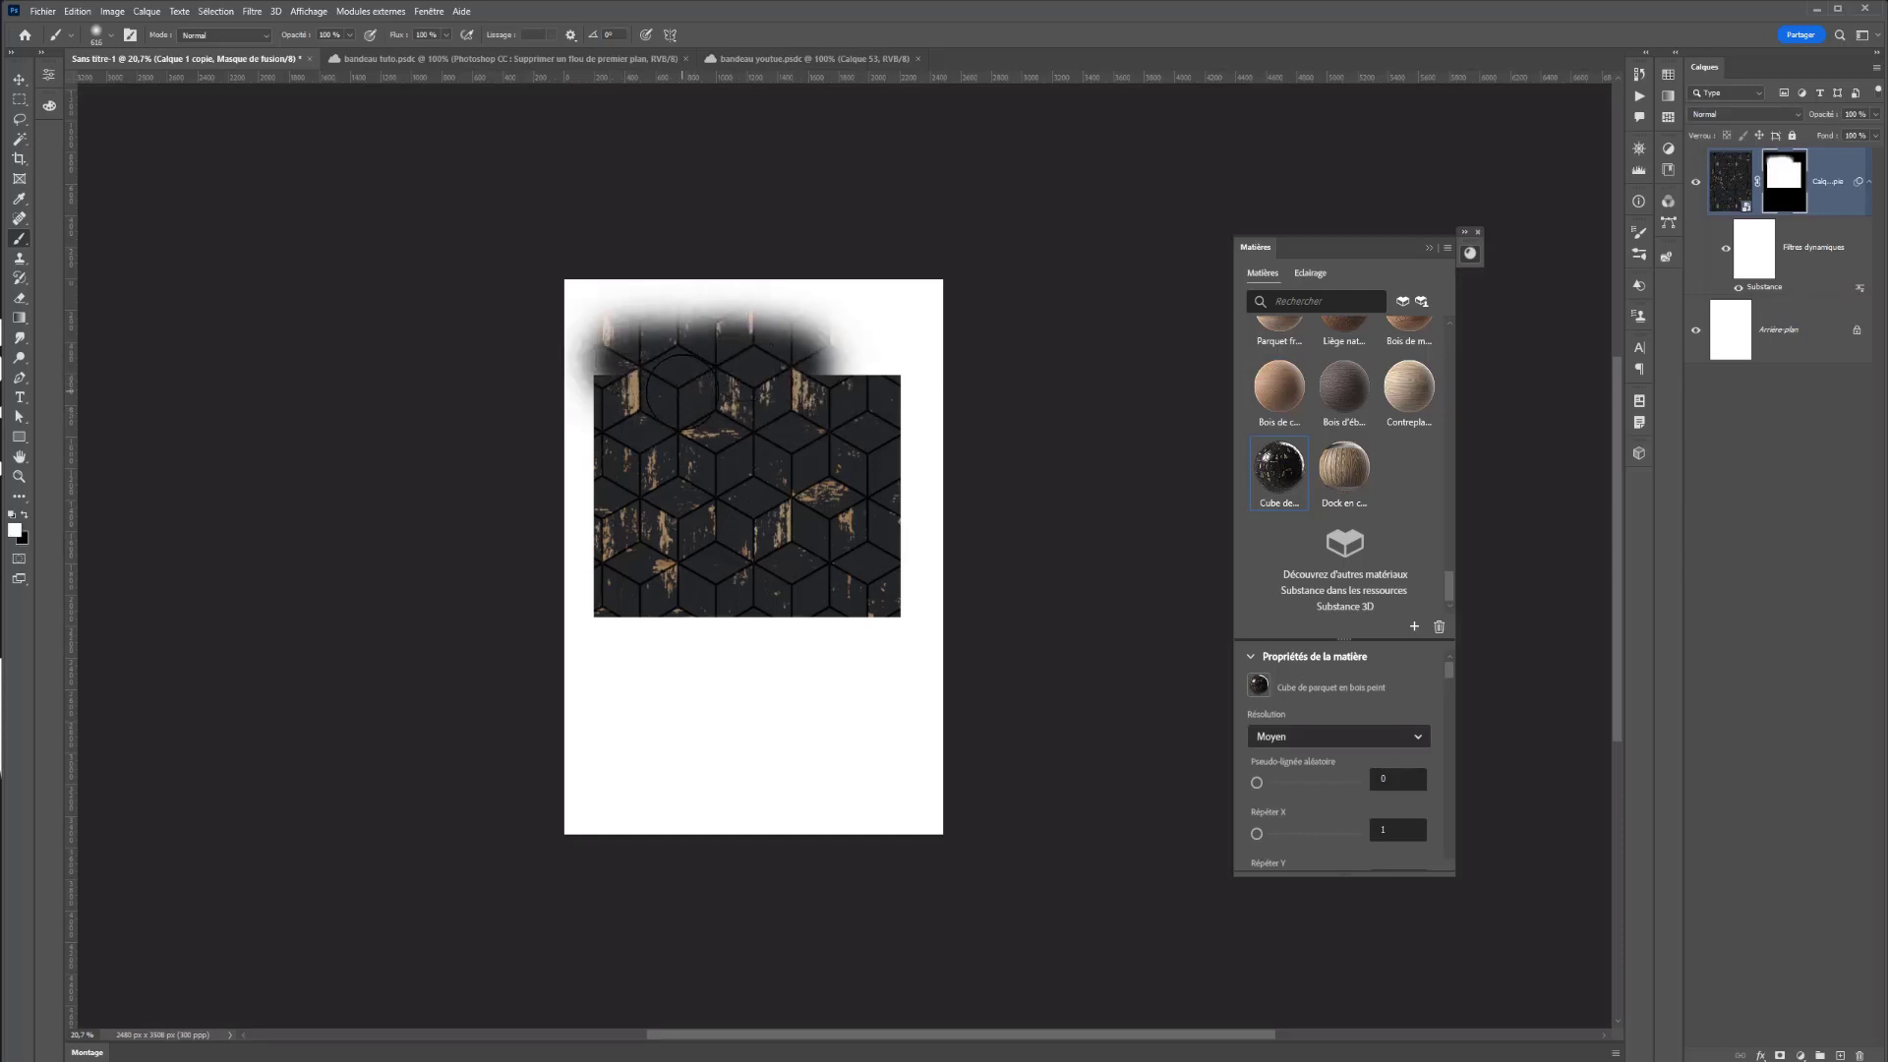
pyautogui.hotkey('ctrl', 'z')
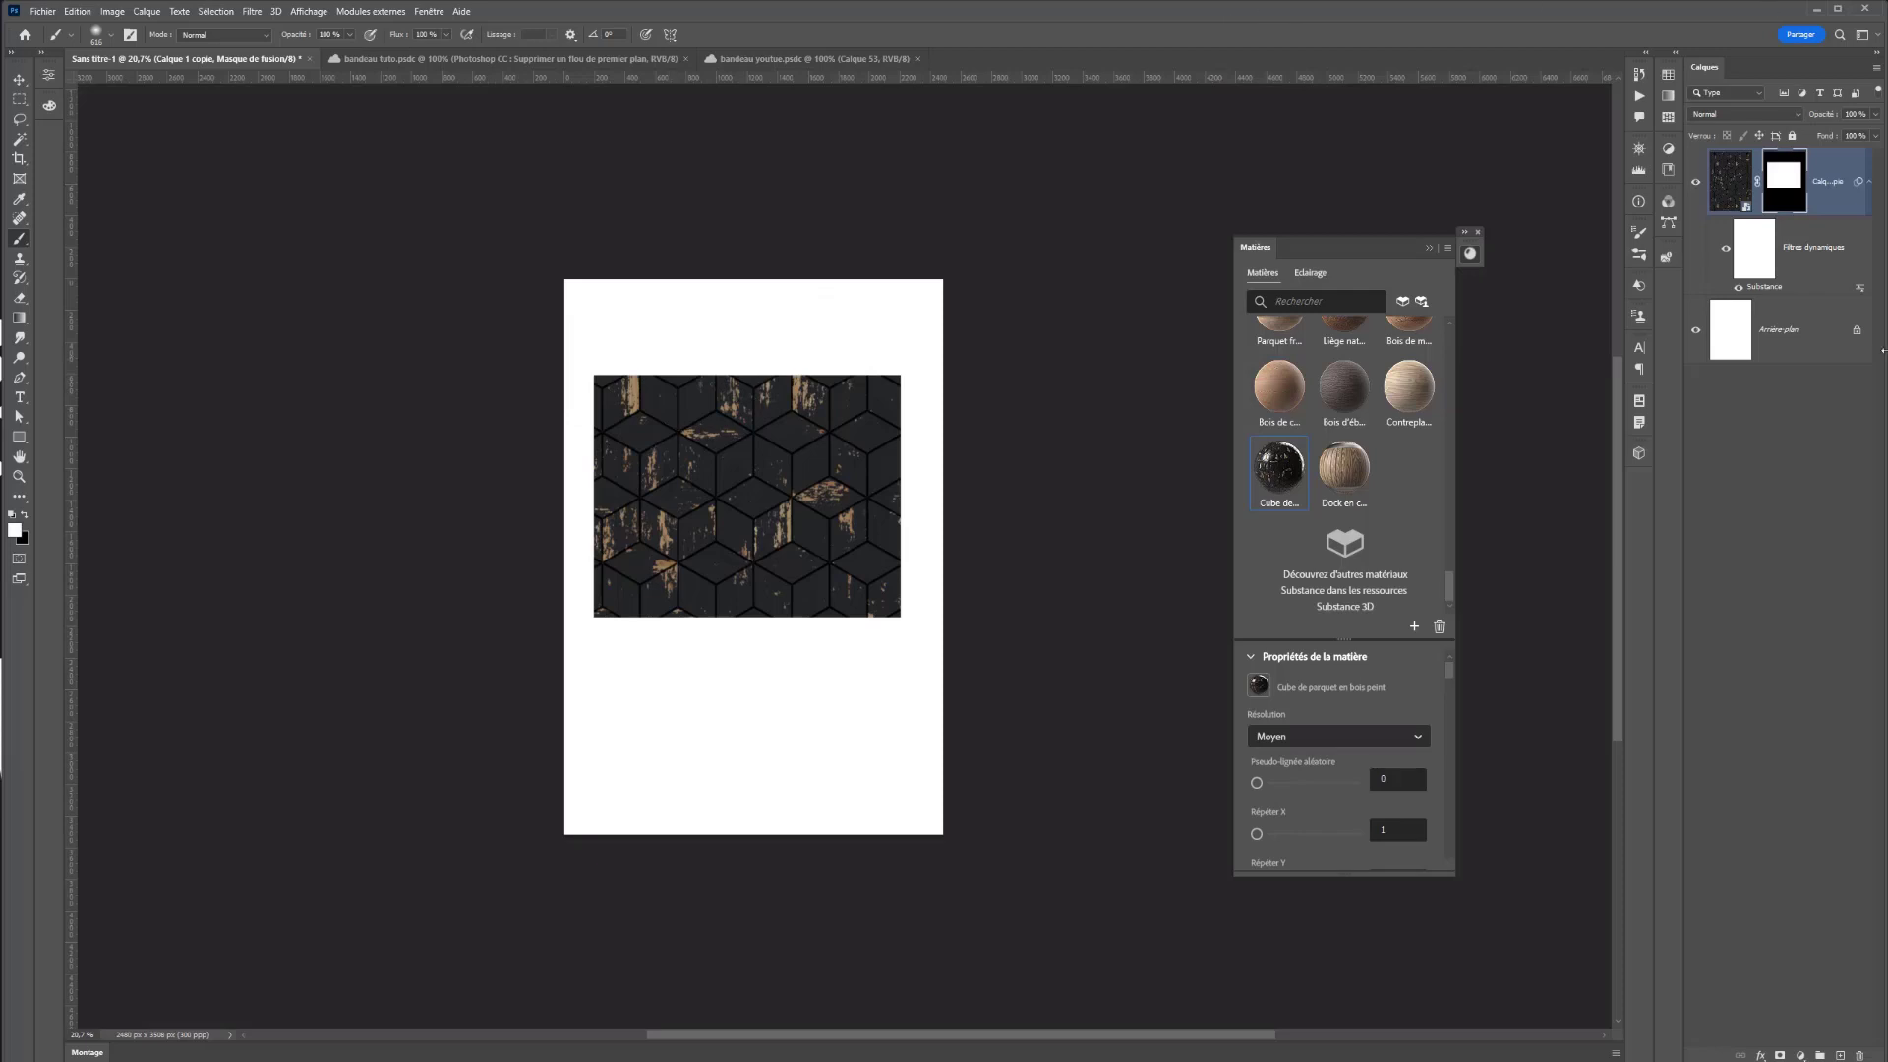
# - Open the material layer's smart object contents for inspection and close that document
pyautogui.doubleClick(1745, 197)
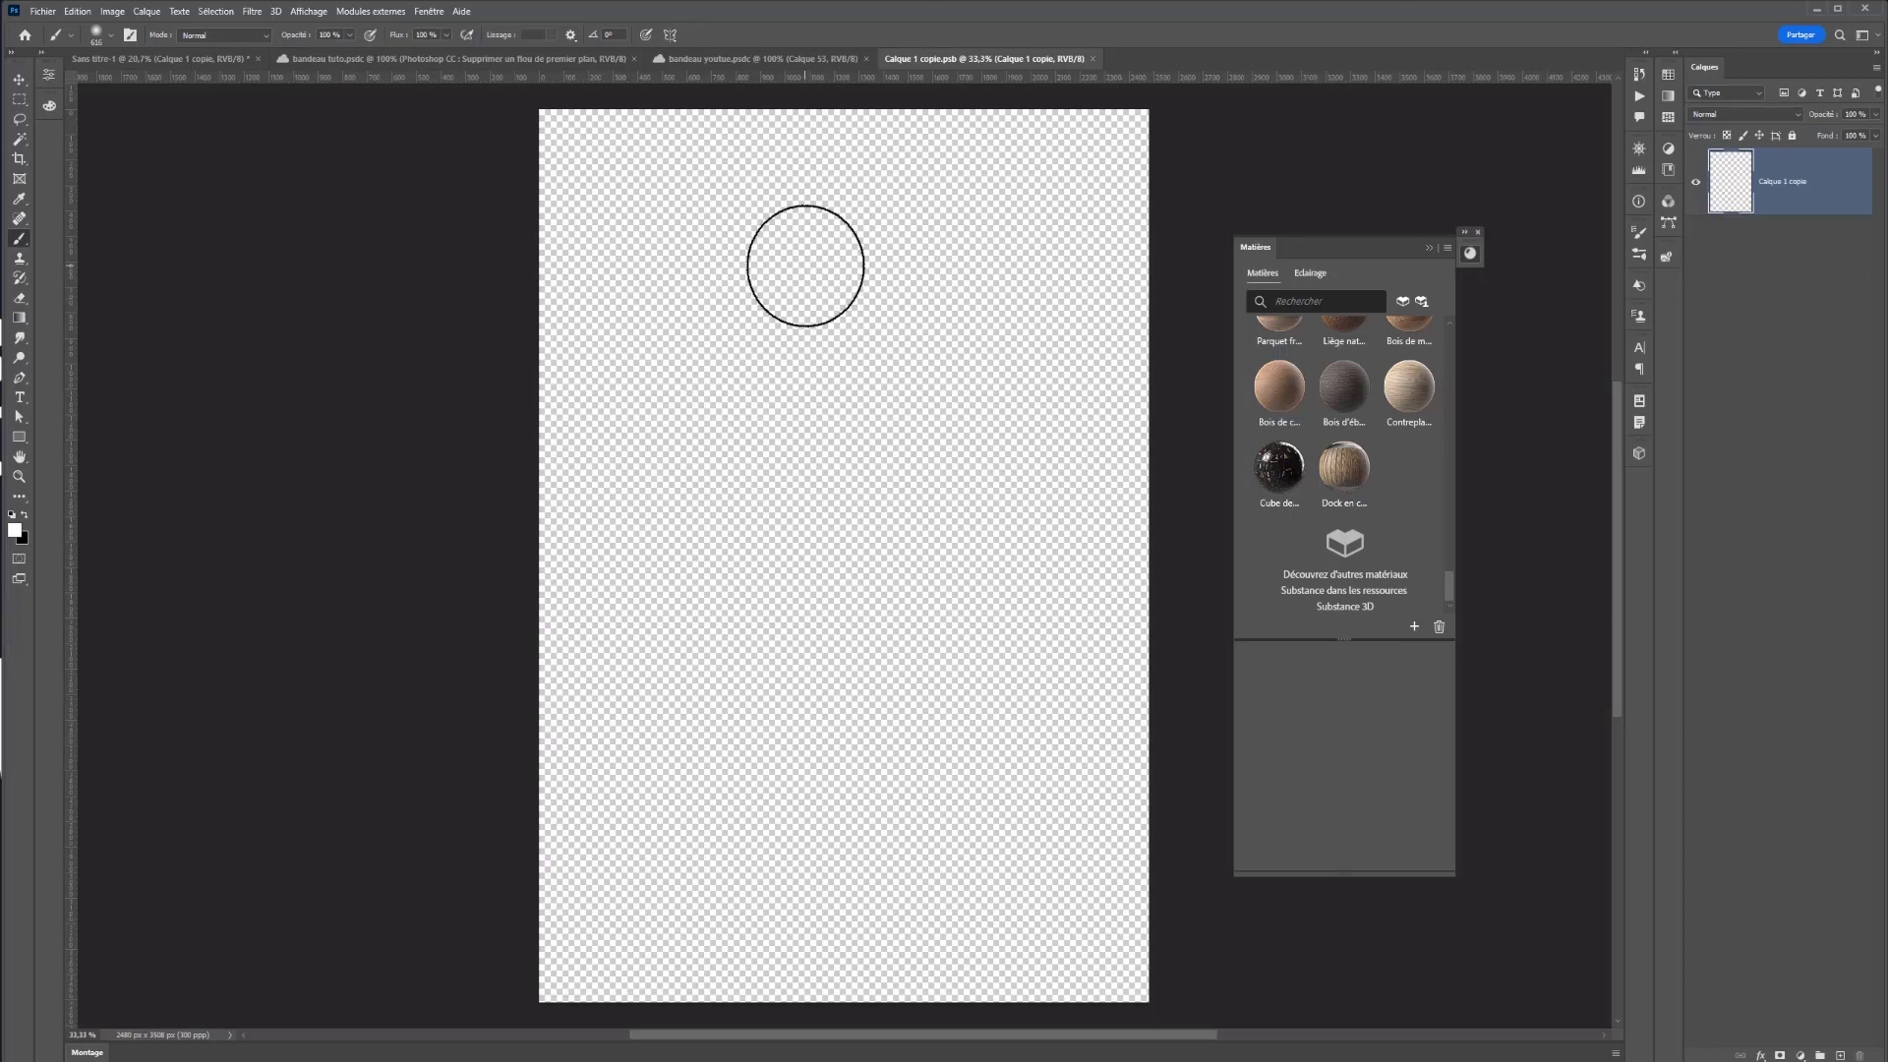
pyautogui.click(1092, 59)
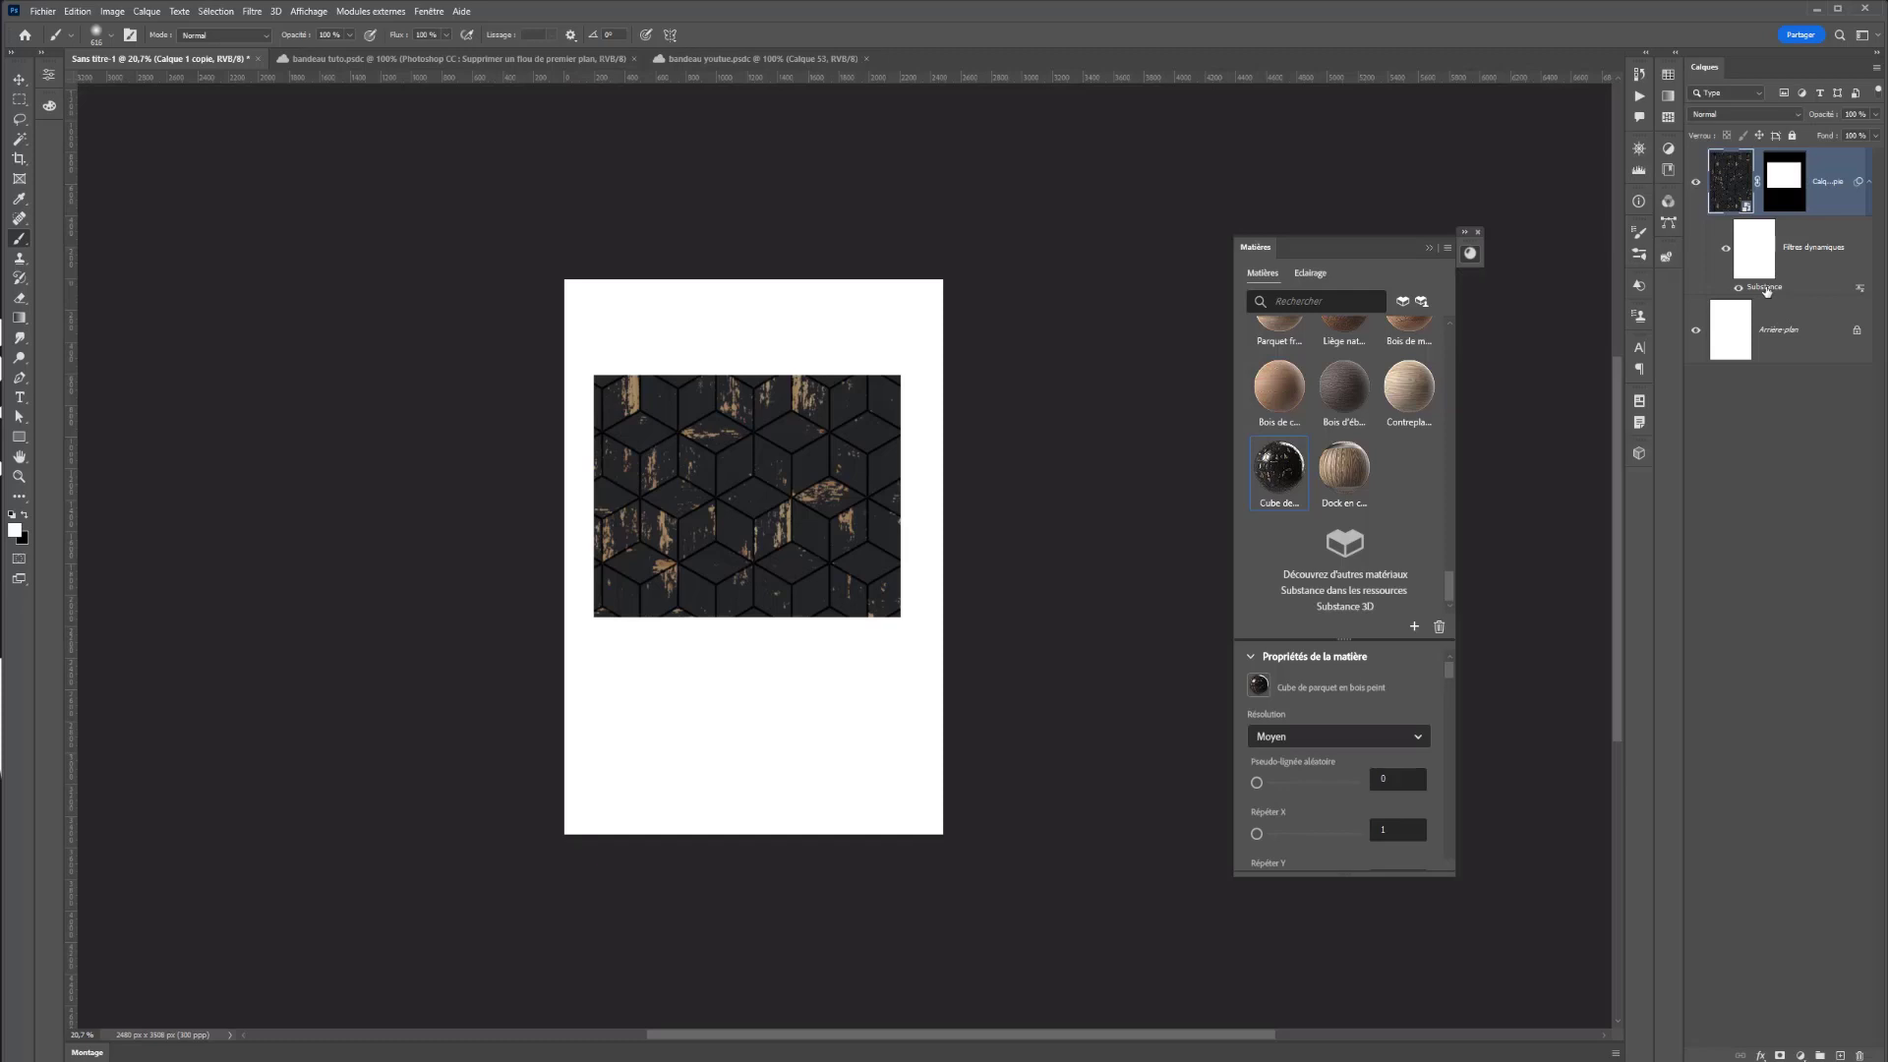
# - Try painting a soft black spot on the smart filter mask at the texture's centre, and undo it
pyautogui.click(1758, 246)
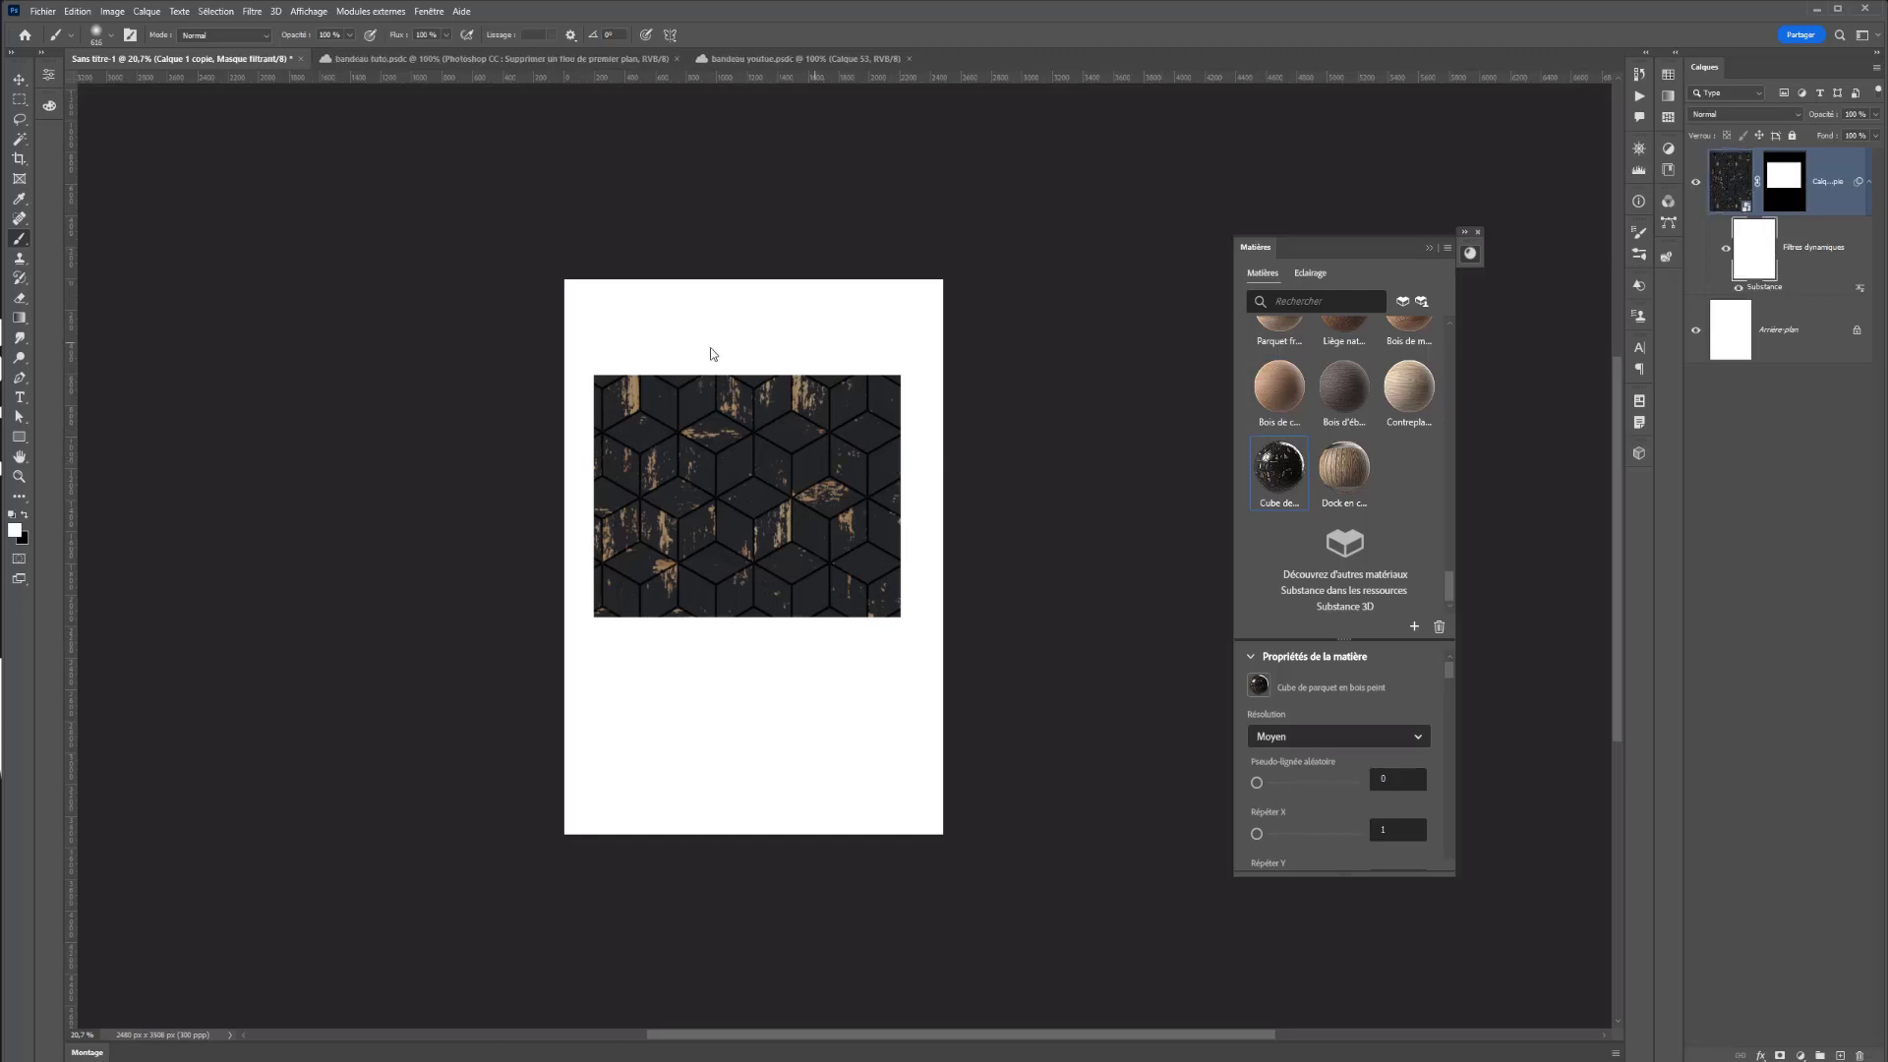
pyautogui.moveTo(753, 476); pyautogui.dragTo(791, 477)
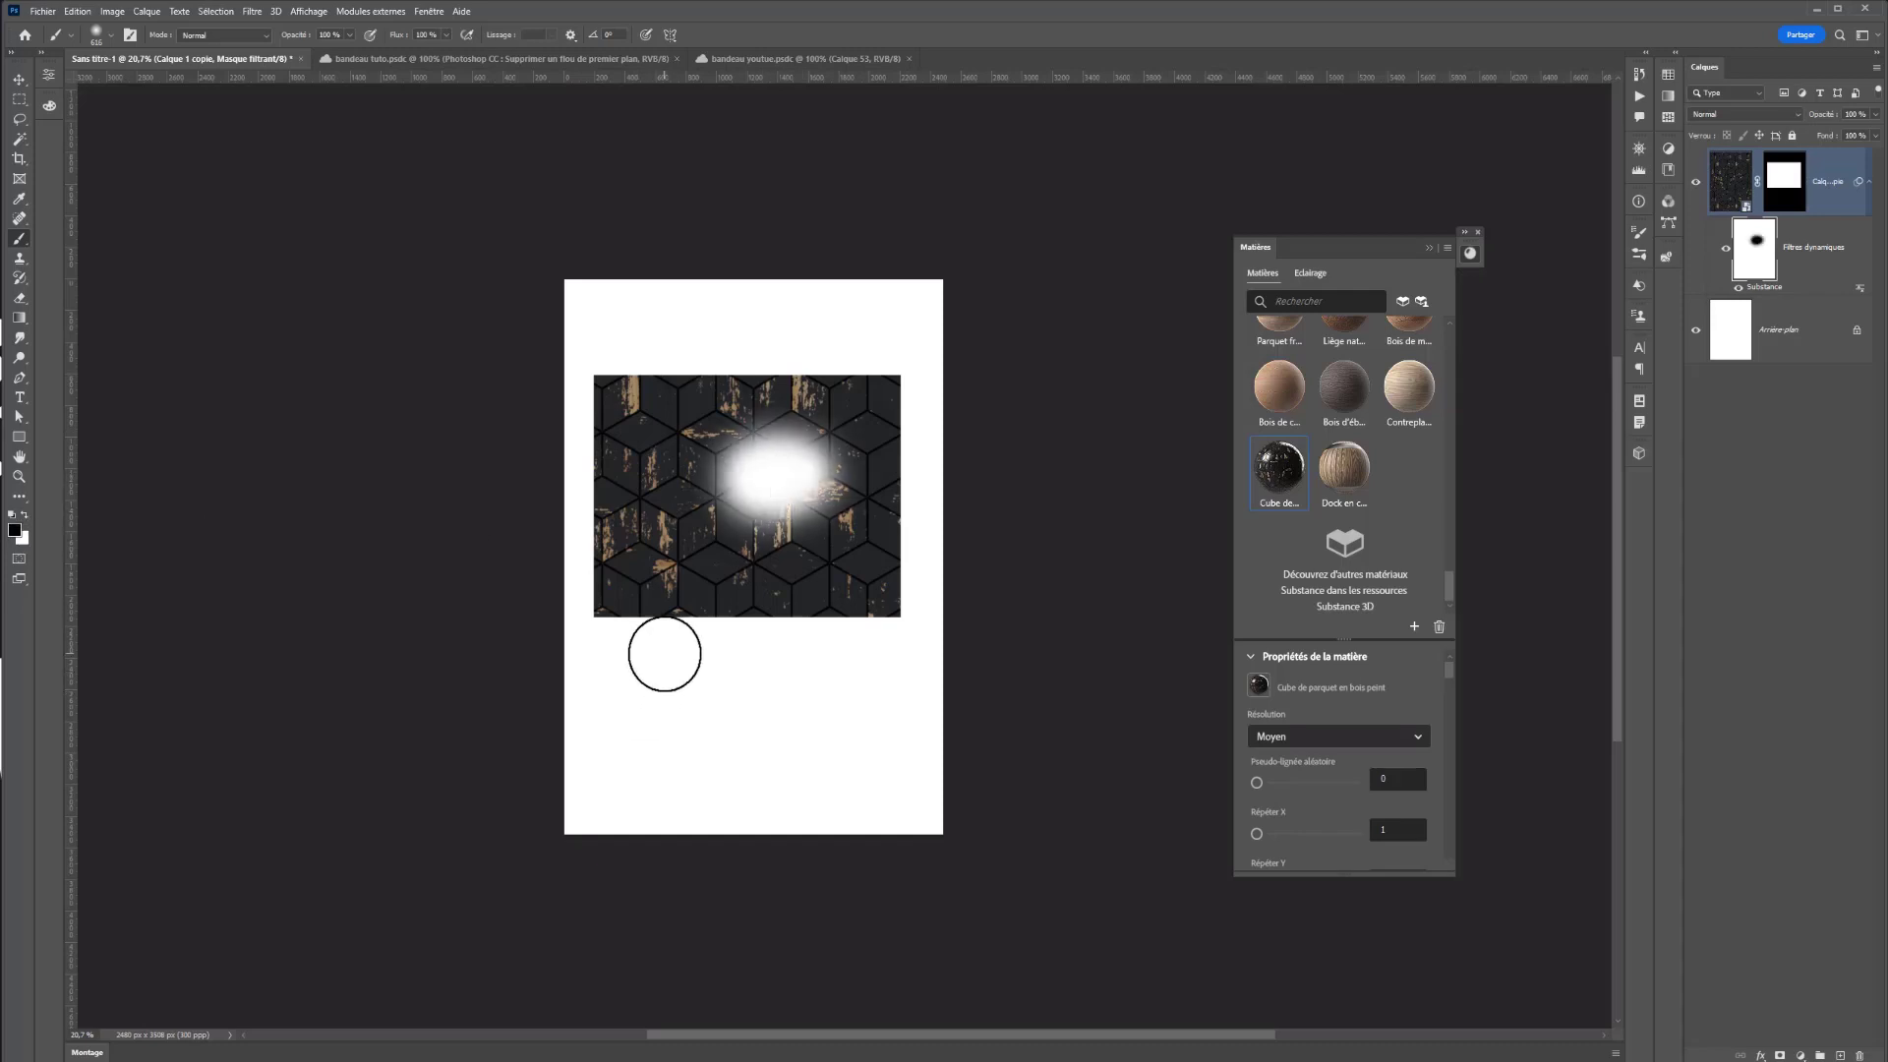
pyautogui.hotkey('ctrl', 'z')
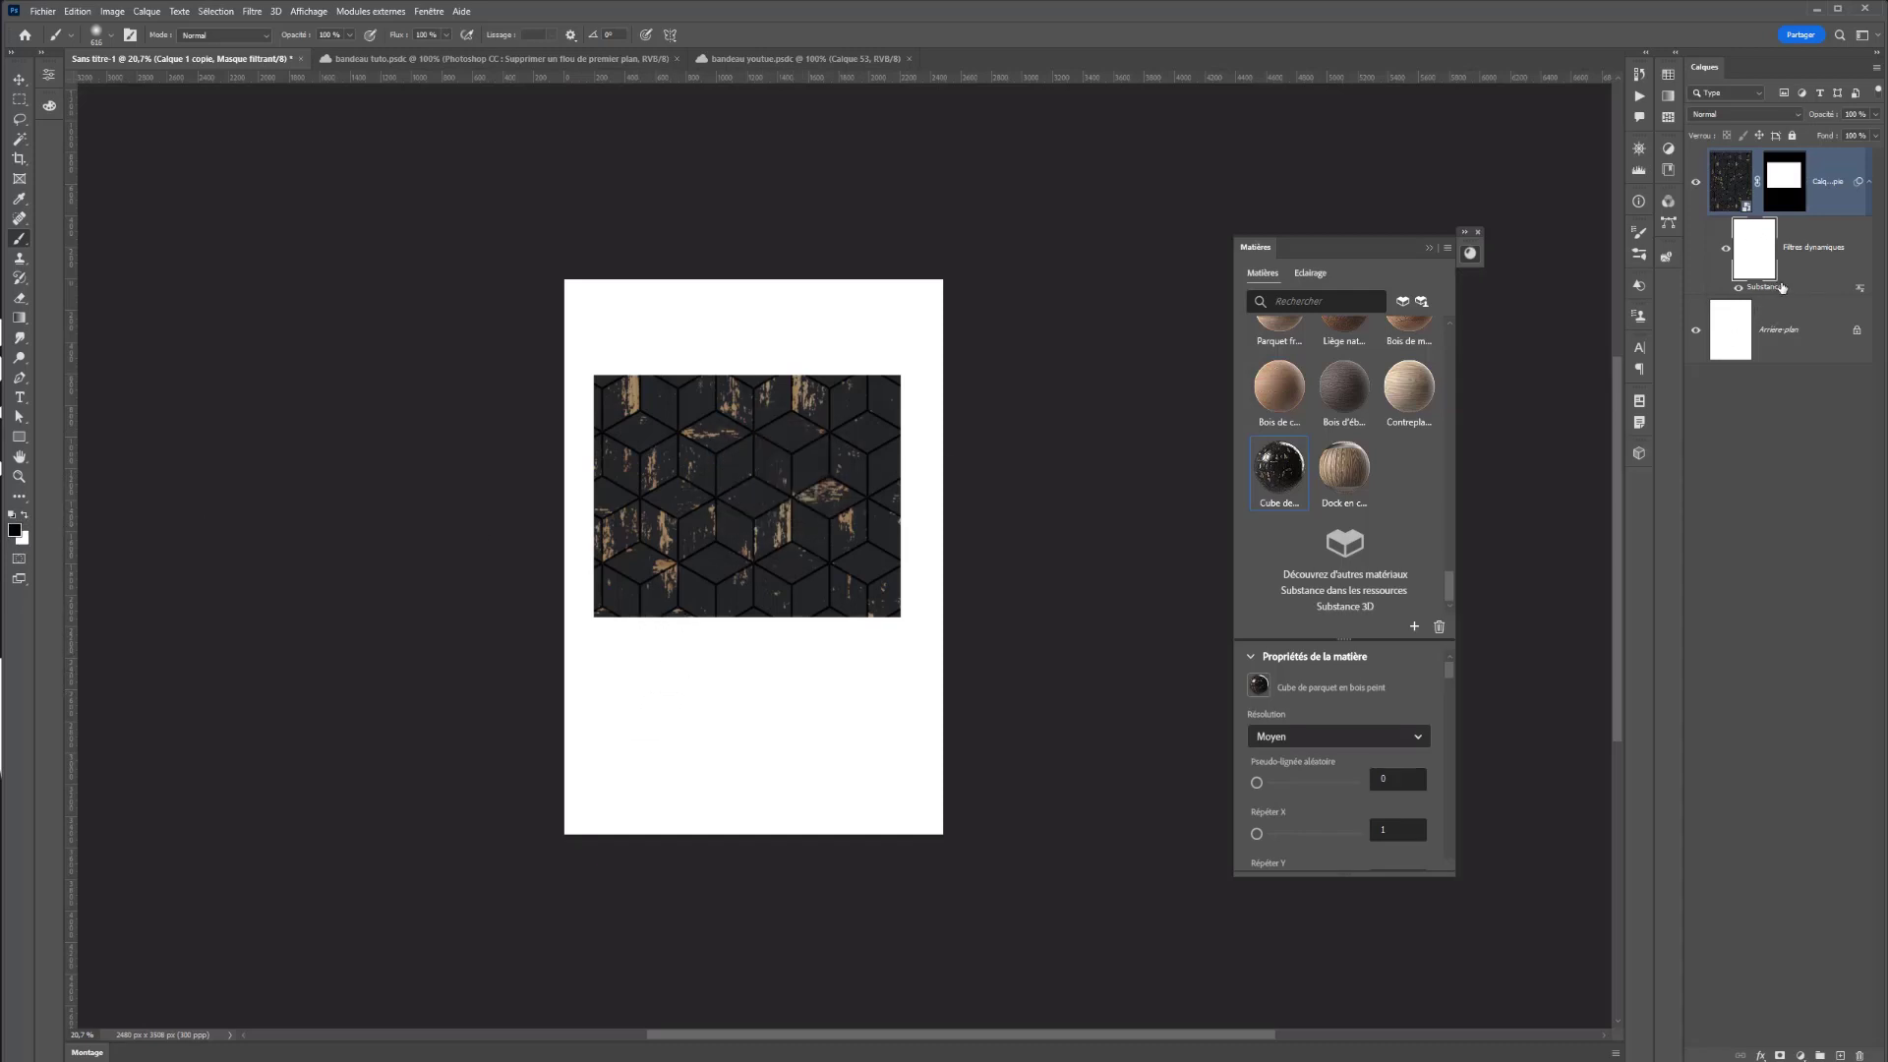
# - Examine the blending modes available for the Substance smart filter and cancel its blending options
pyautogui.doubleClick(1860, 292)
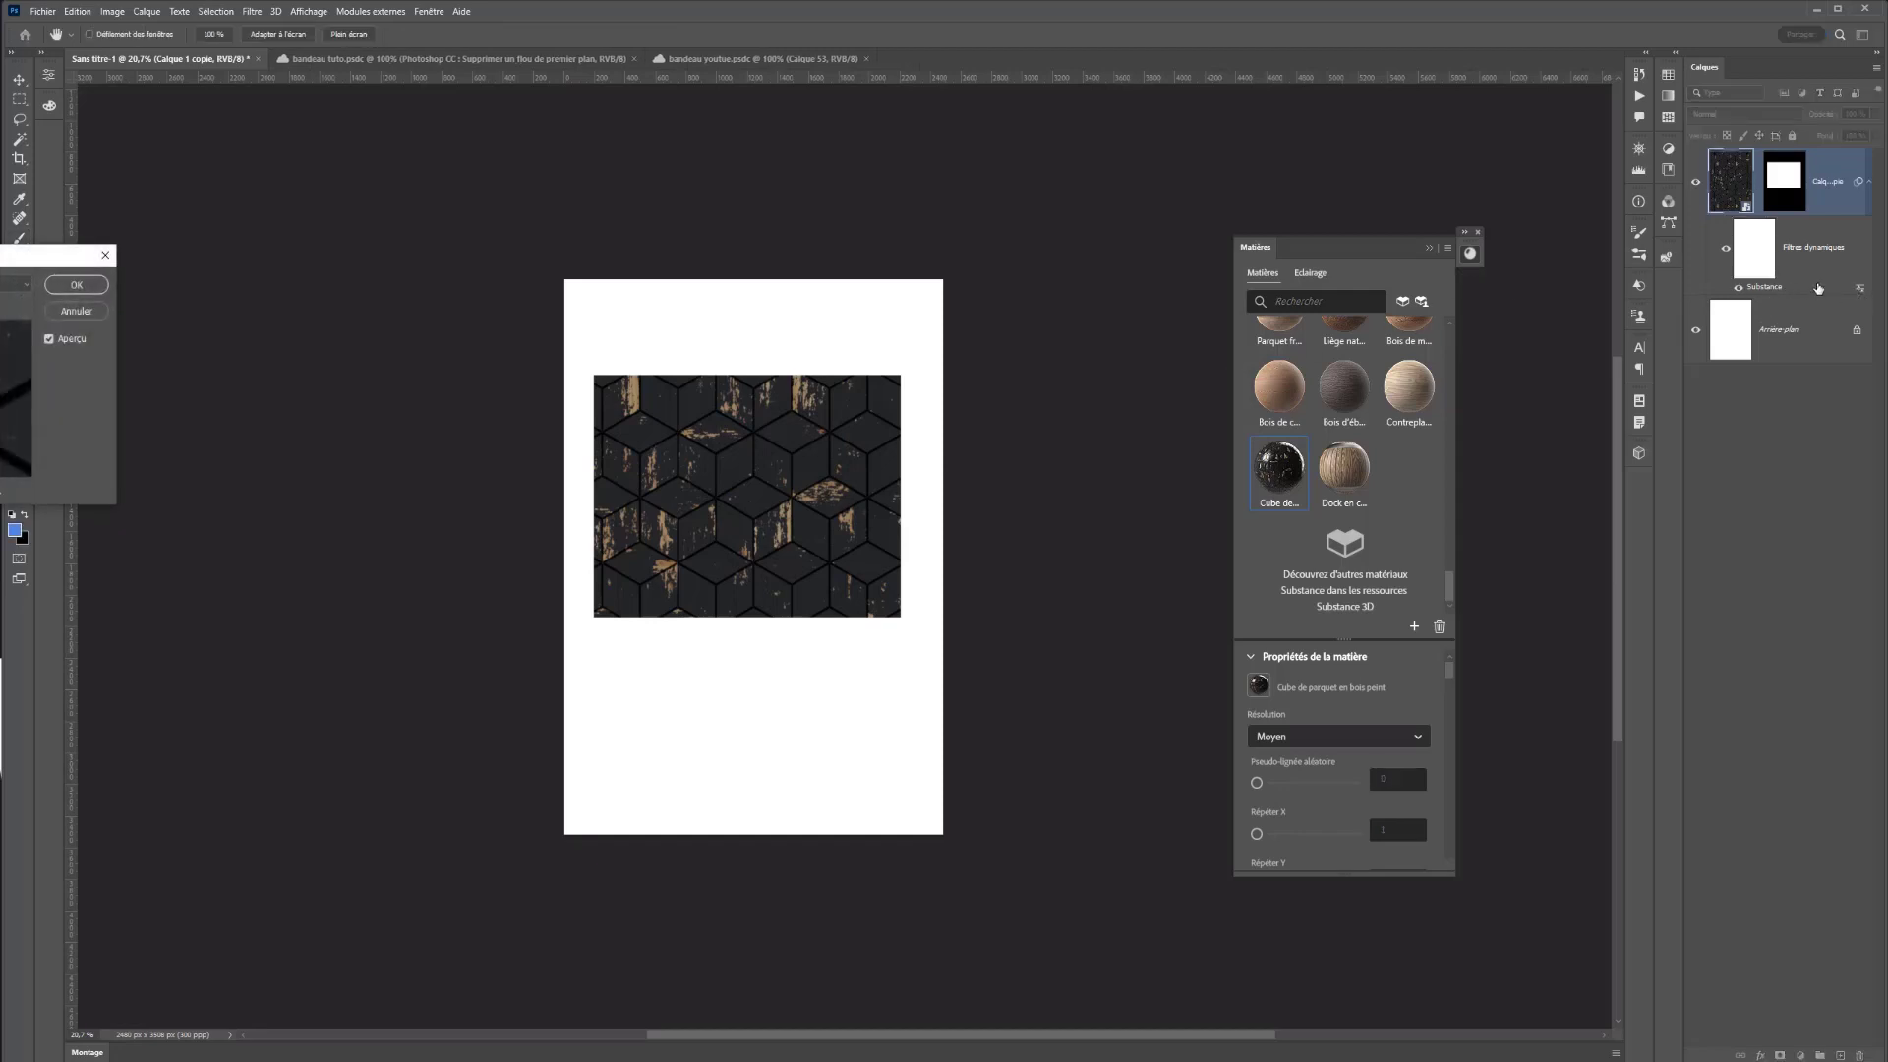
pyautogui.moveTo(21, 262); pyautogui.dragTo(396, 233)
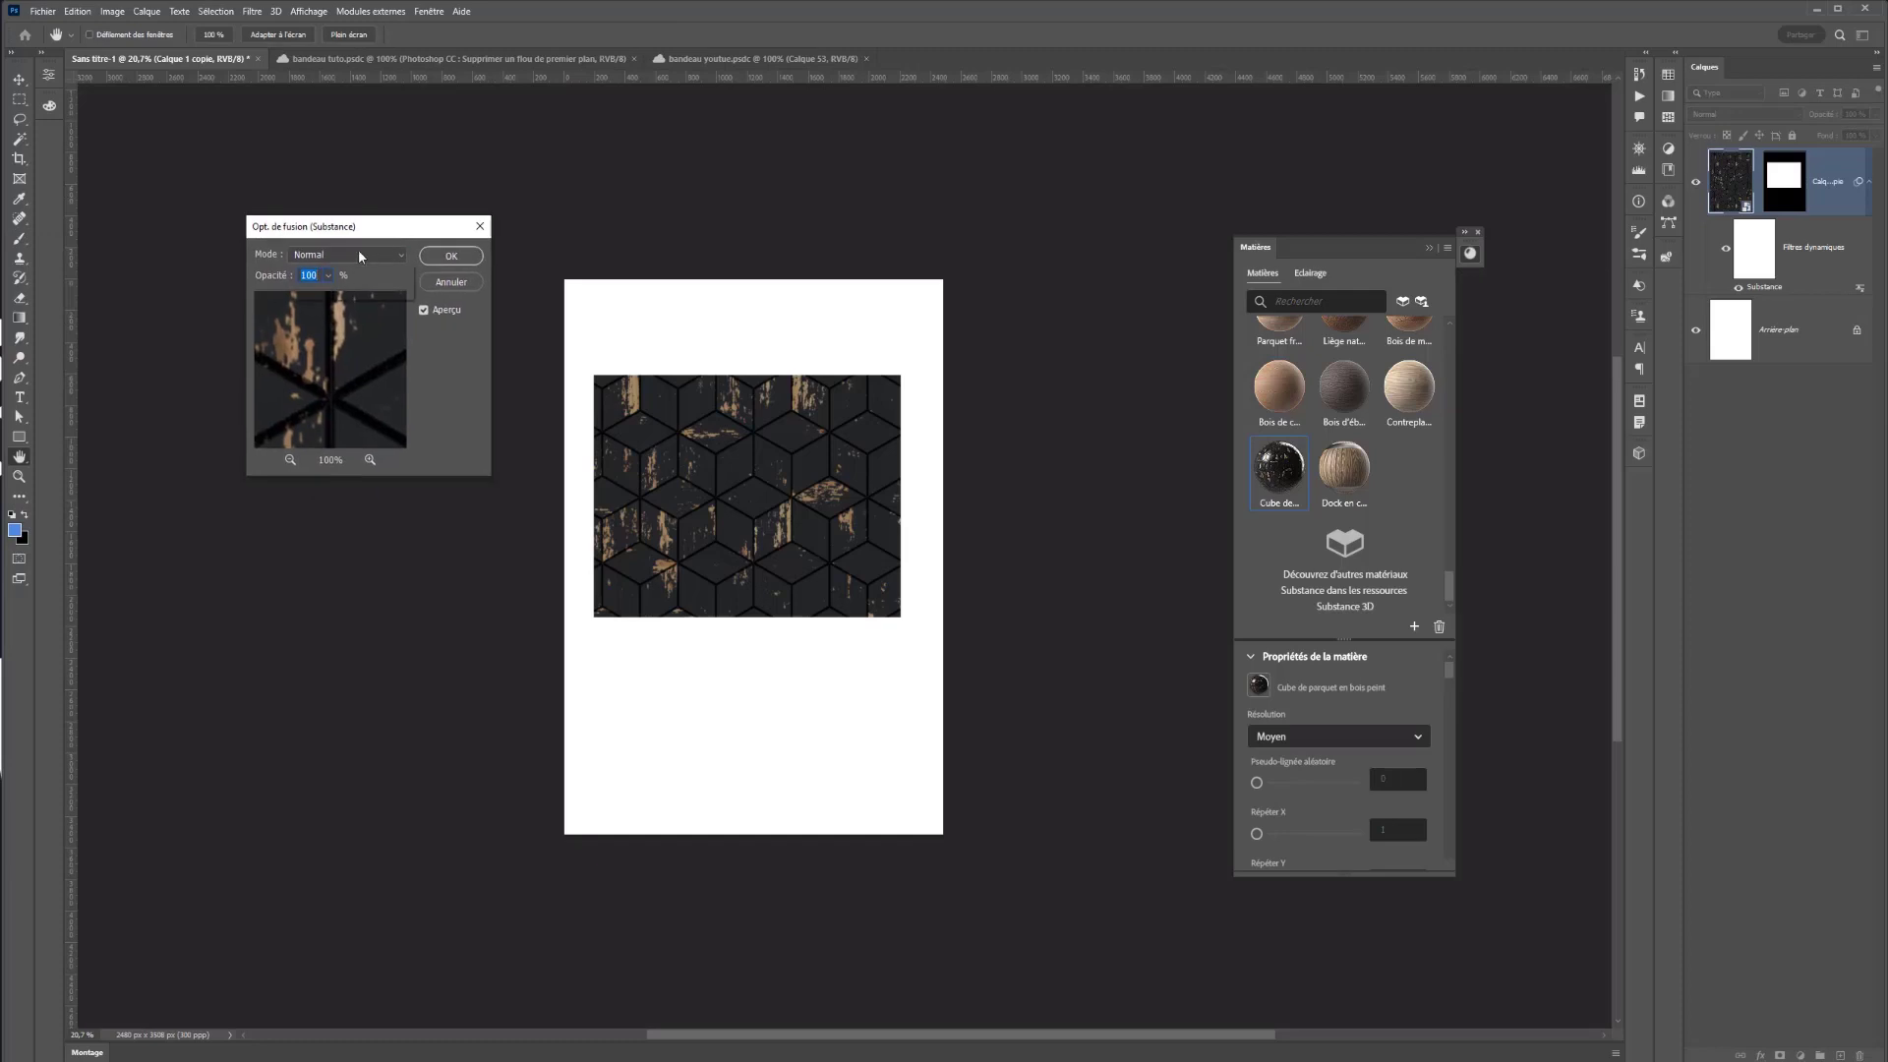
pyautogui.click(358, 250)
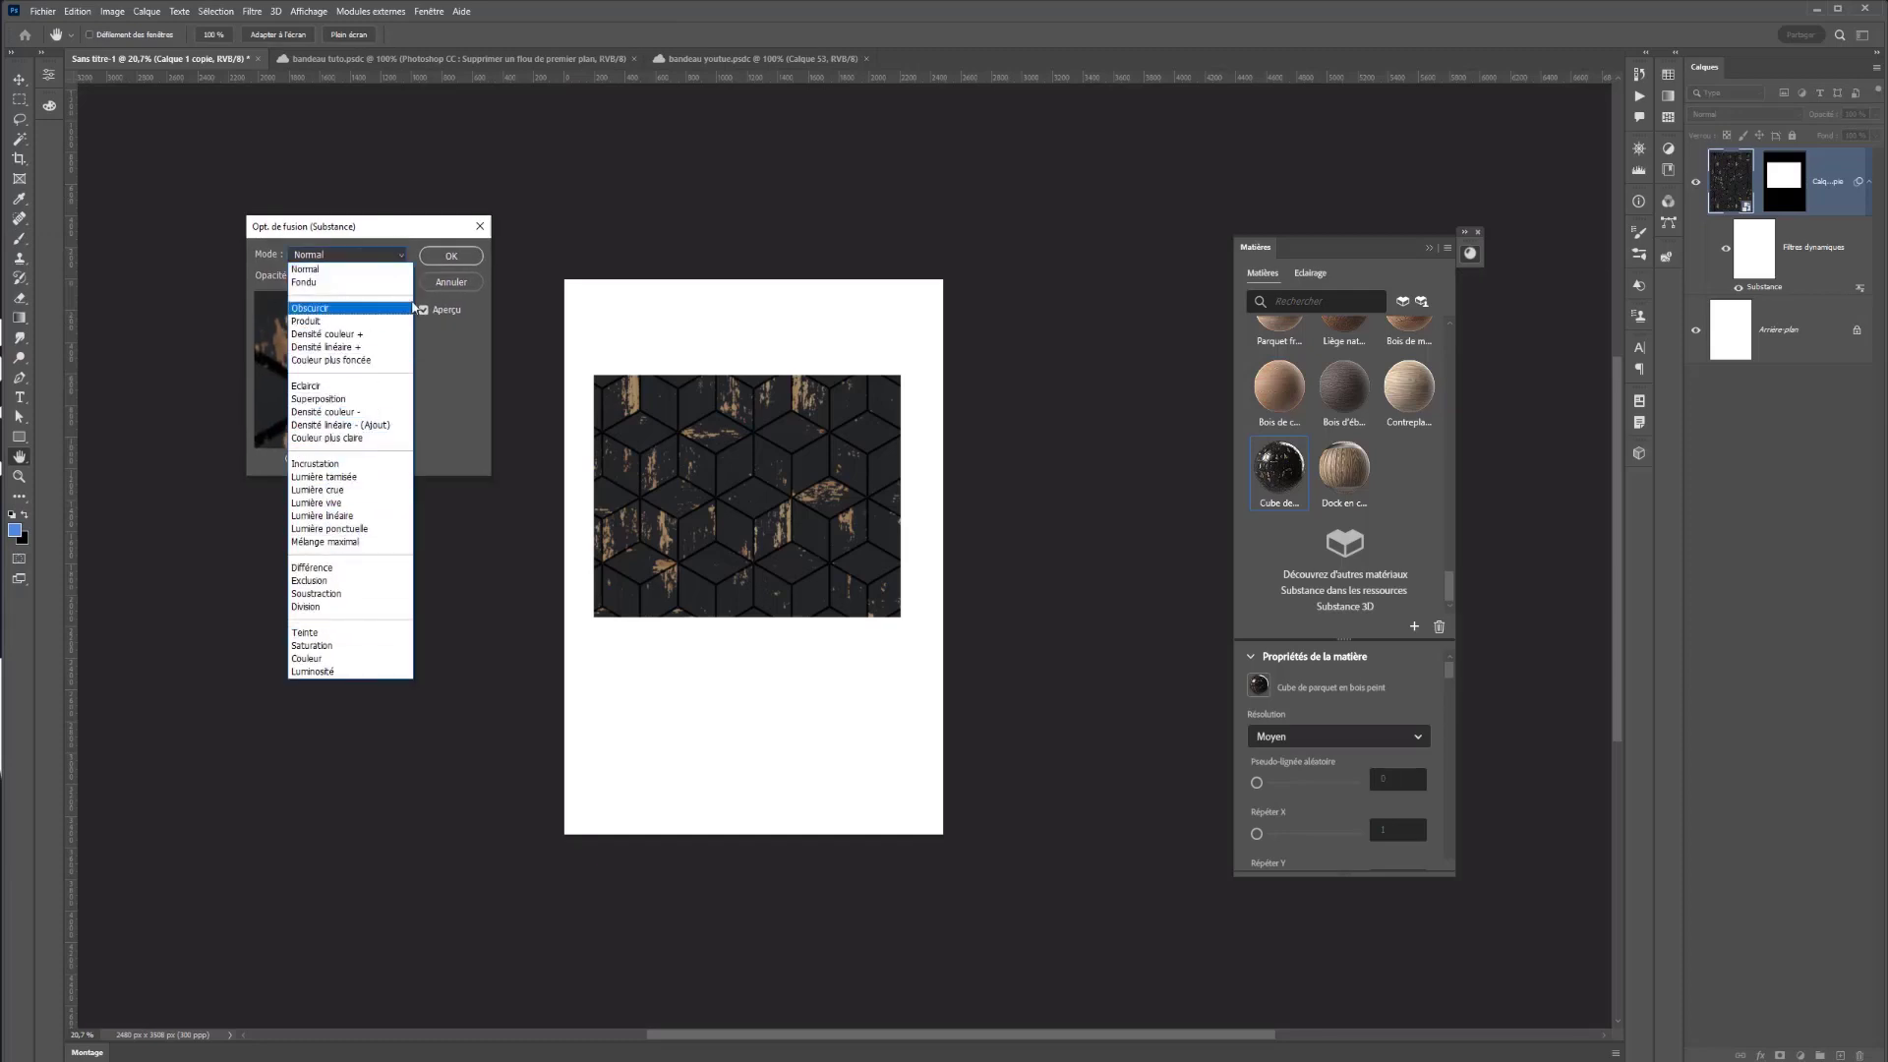
pyautogui.click(448, 284)
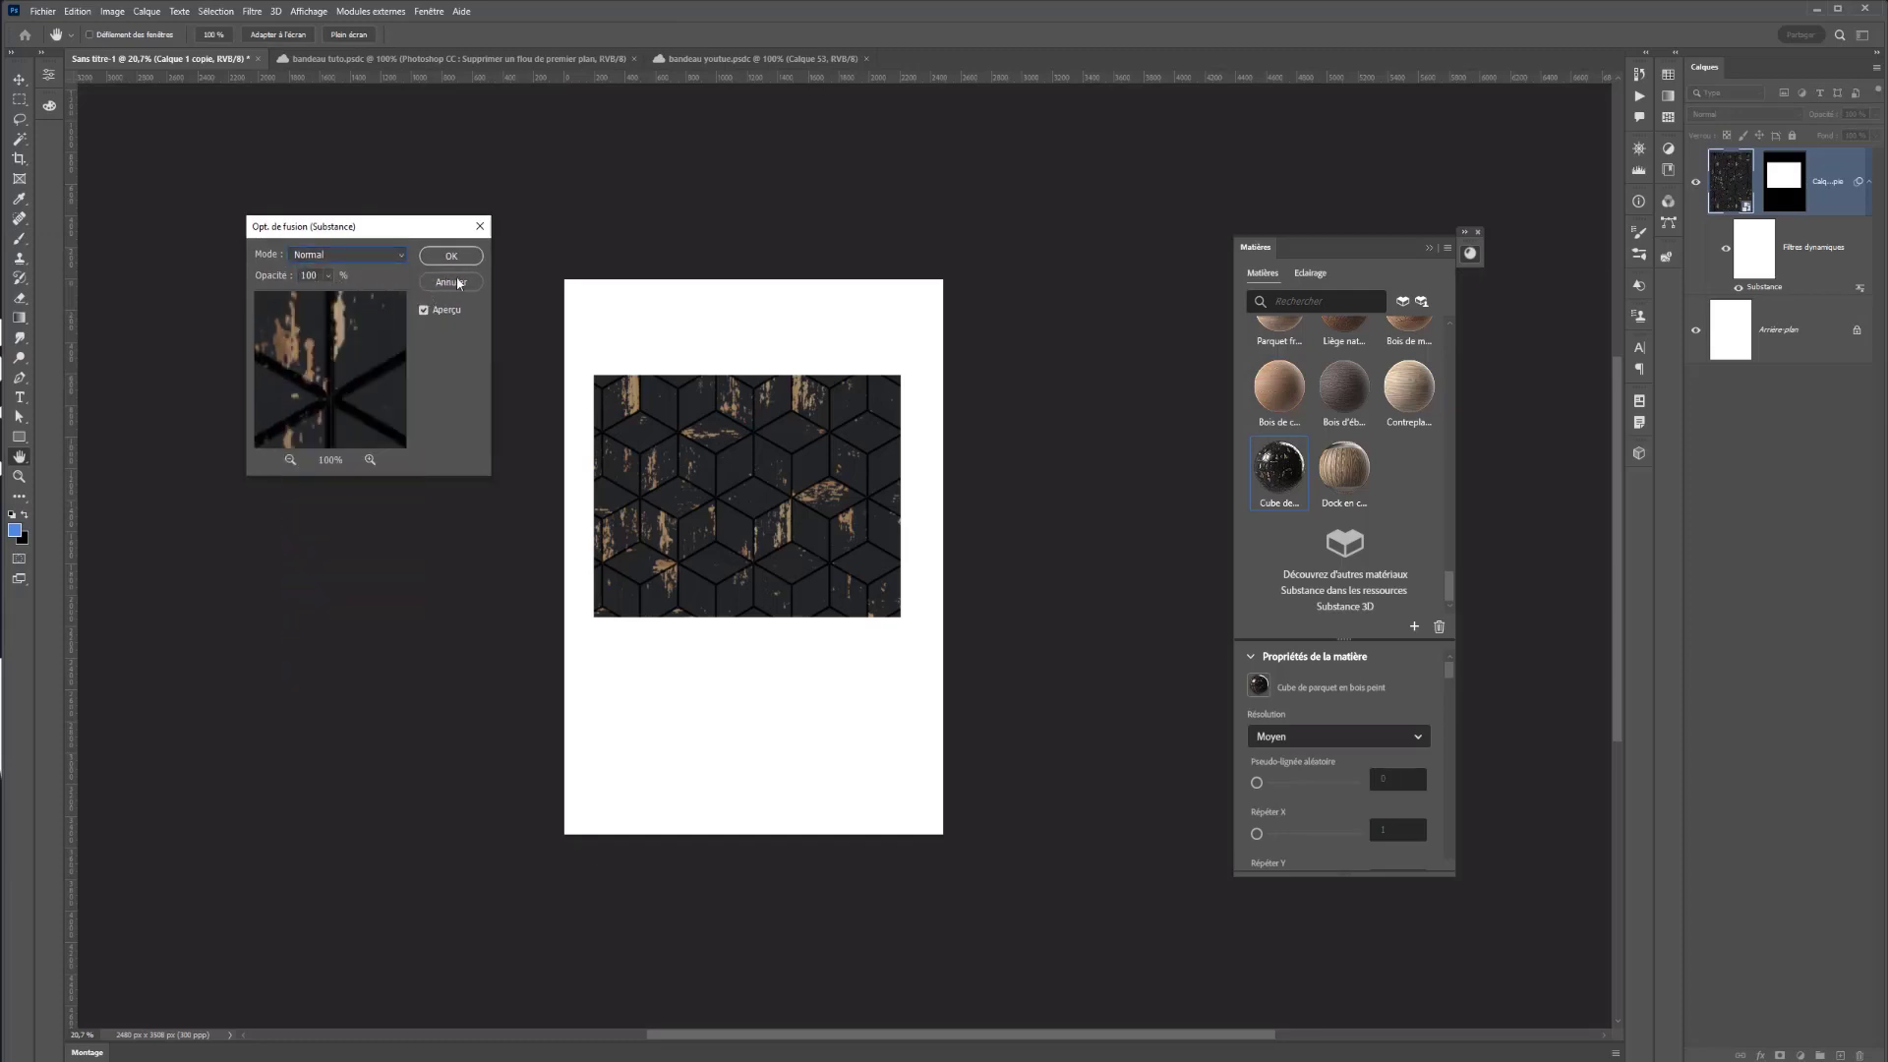
pyautogui.click(475, 285)
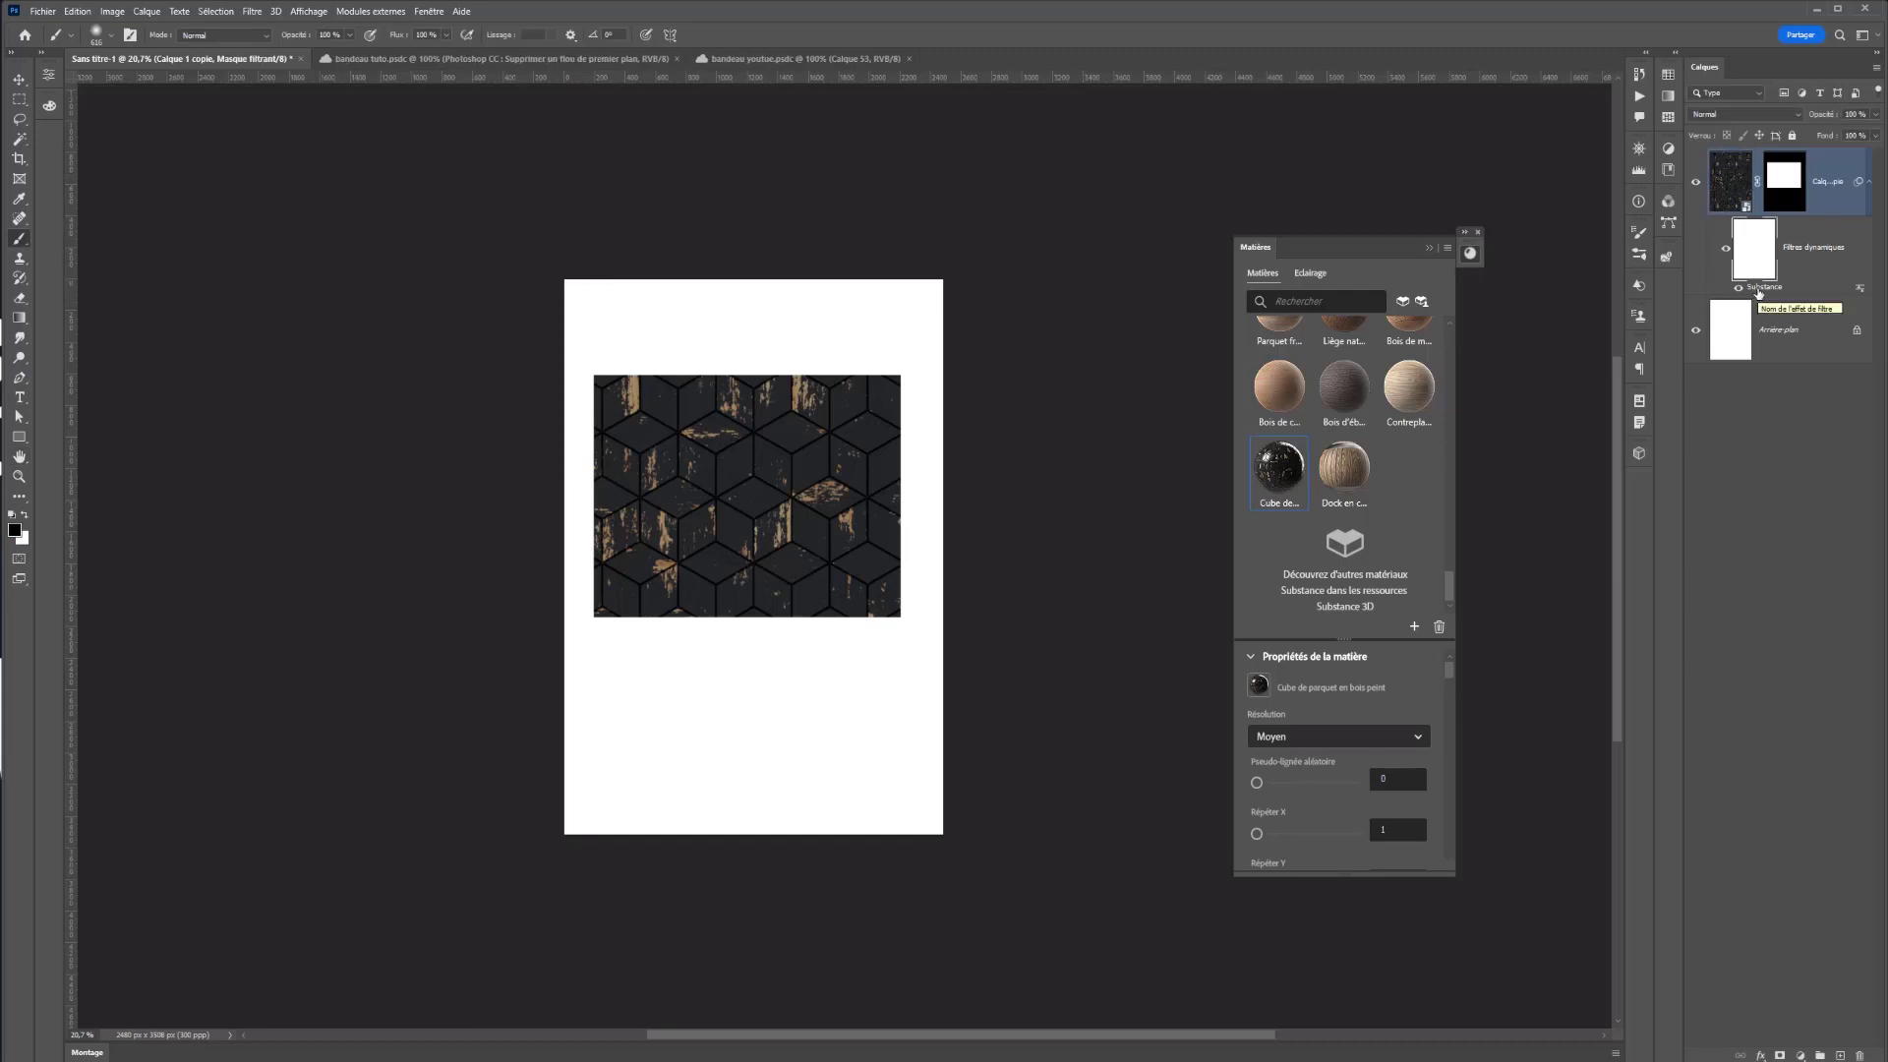
# - Replace the rectangle's material with Pinceau ordinaire and enlarge the material properties area
pyautogui.click(1759, 292)
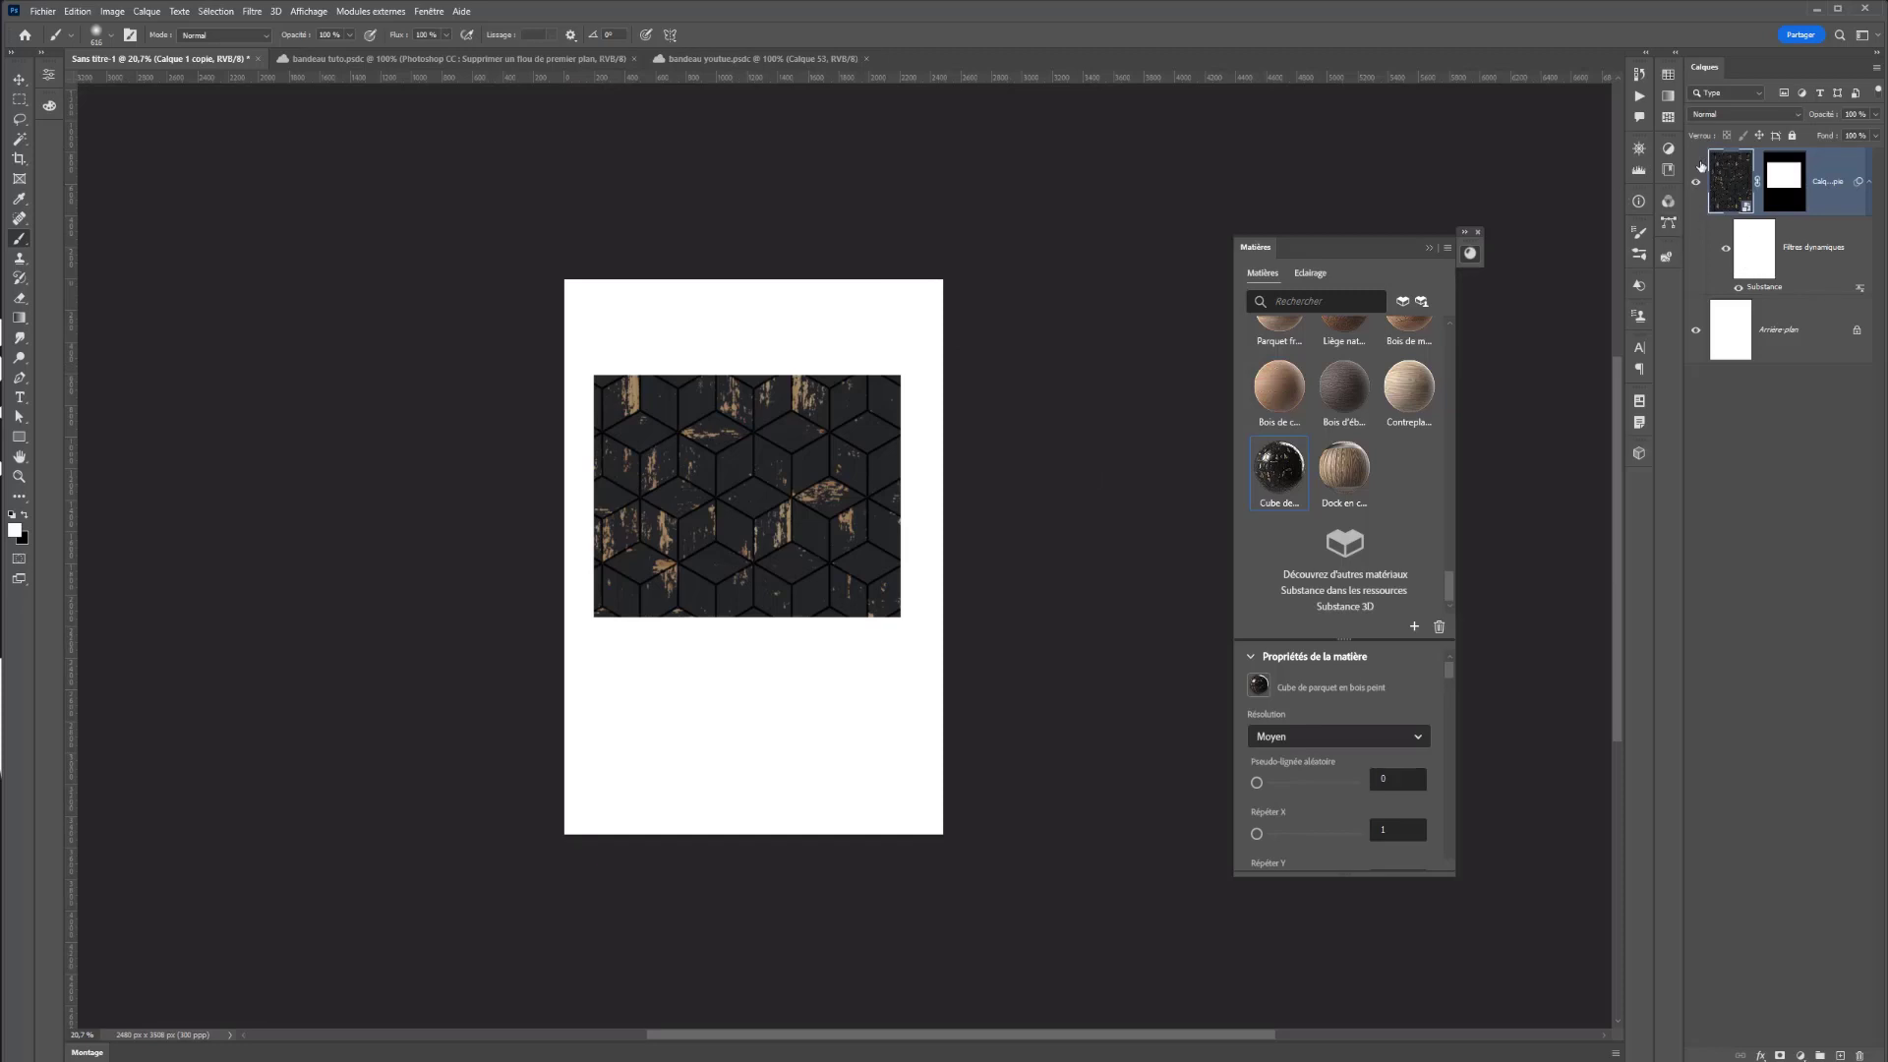
pyautogui.scroll(5, 1343, 467)
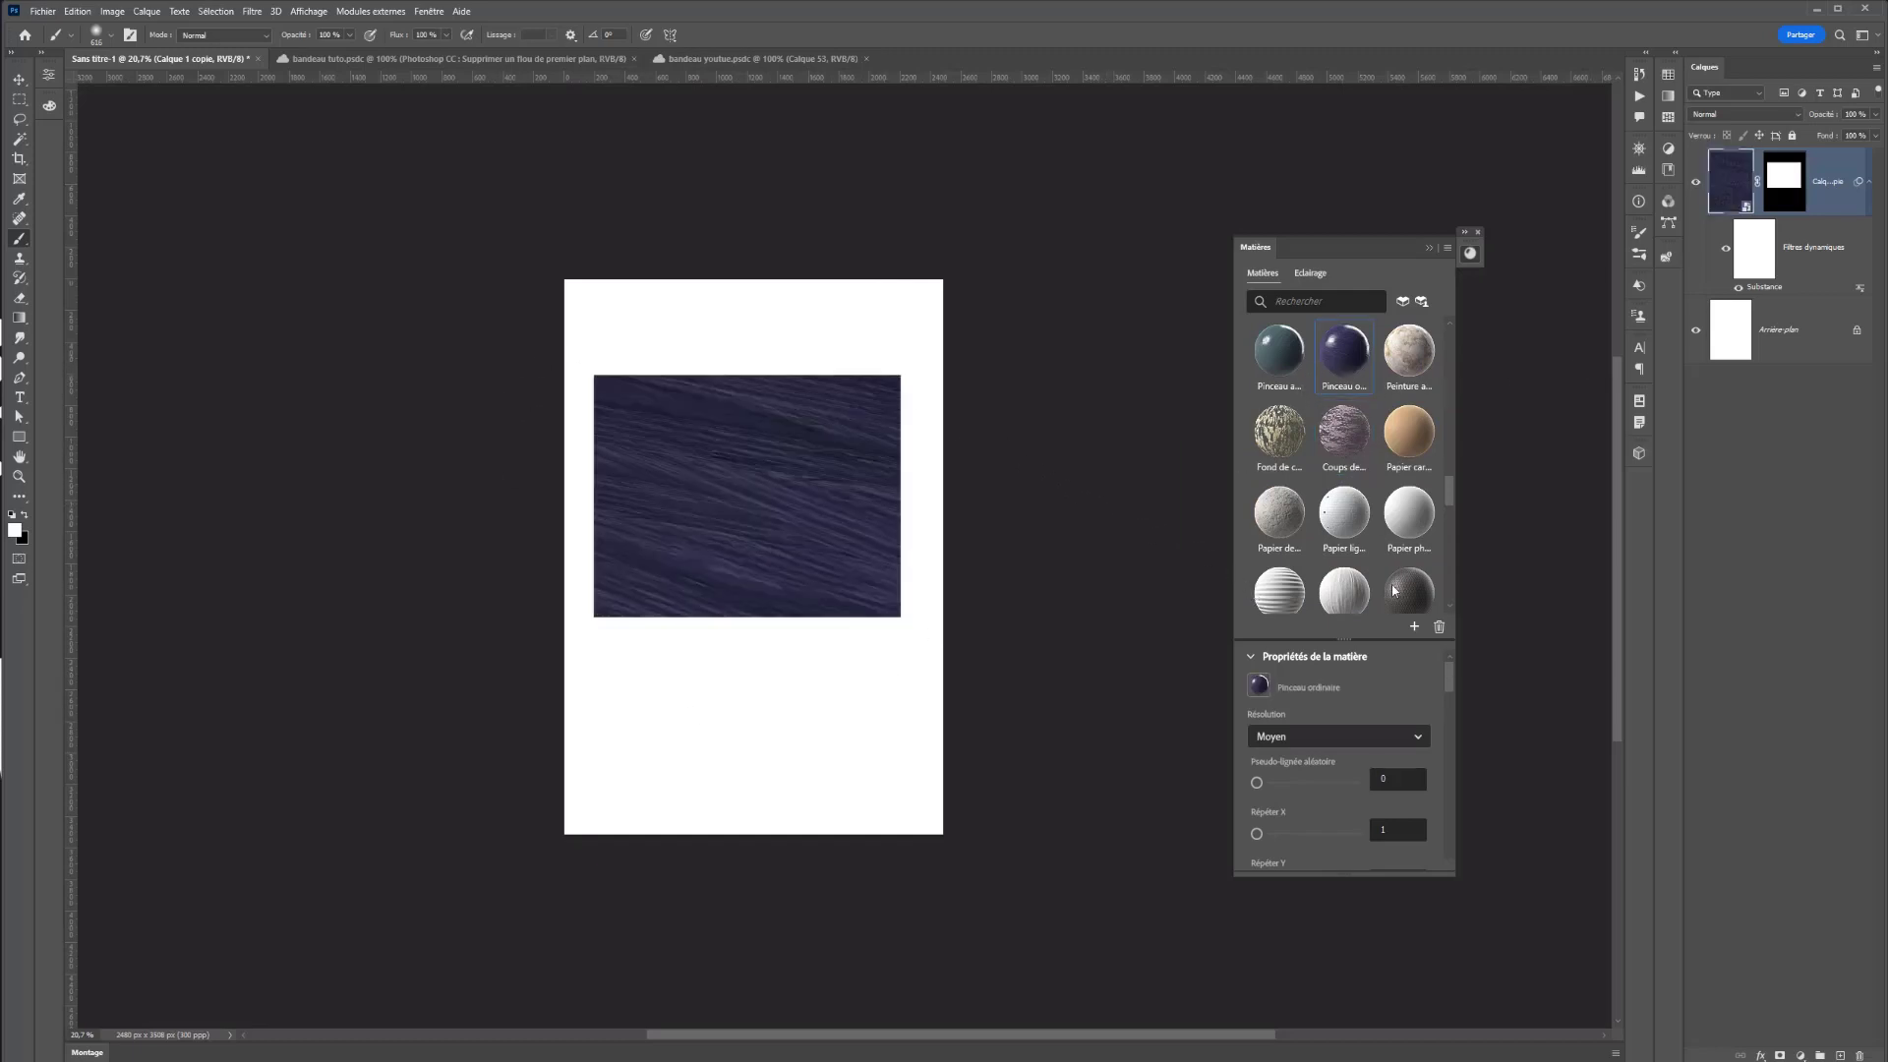
pyautogui.scroll(-3, 1316, 766)
pyautogui.scroll(3, 1316, 766)
pyautogui.moveTo(1339, 640); pyautogui.dragTo(1329, 494)
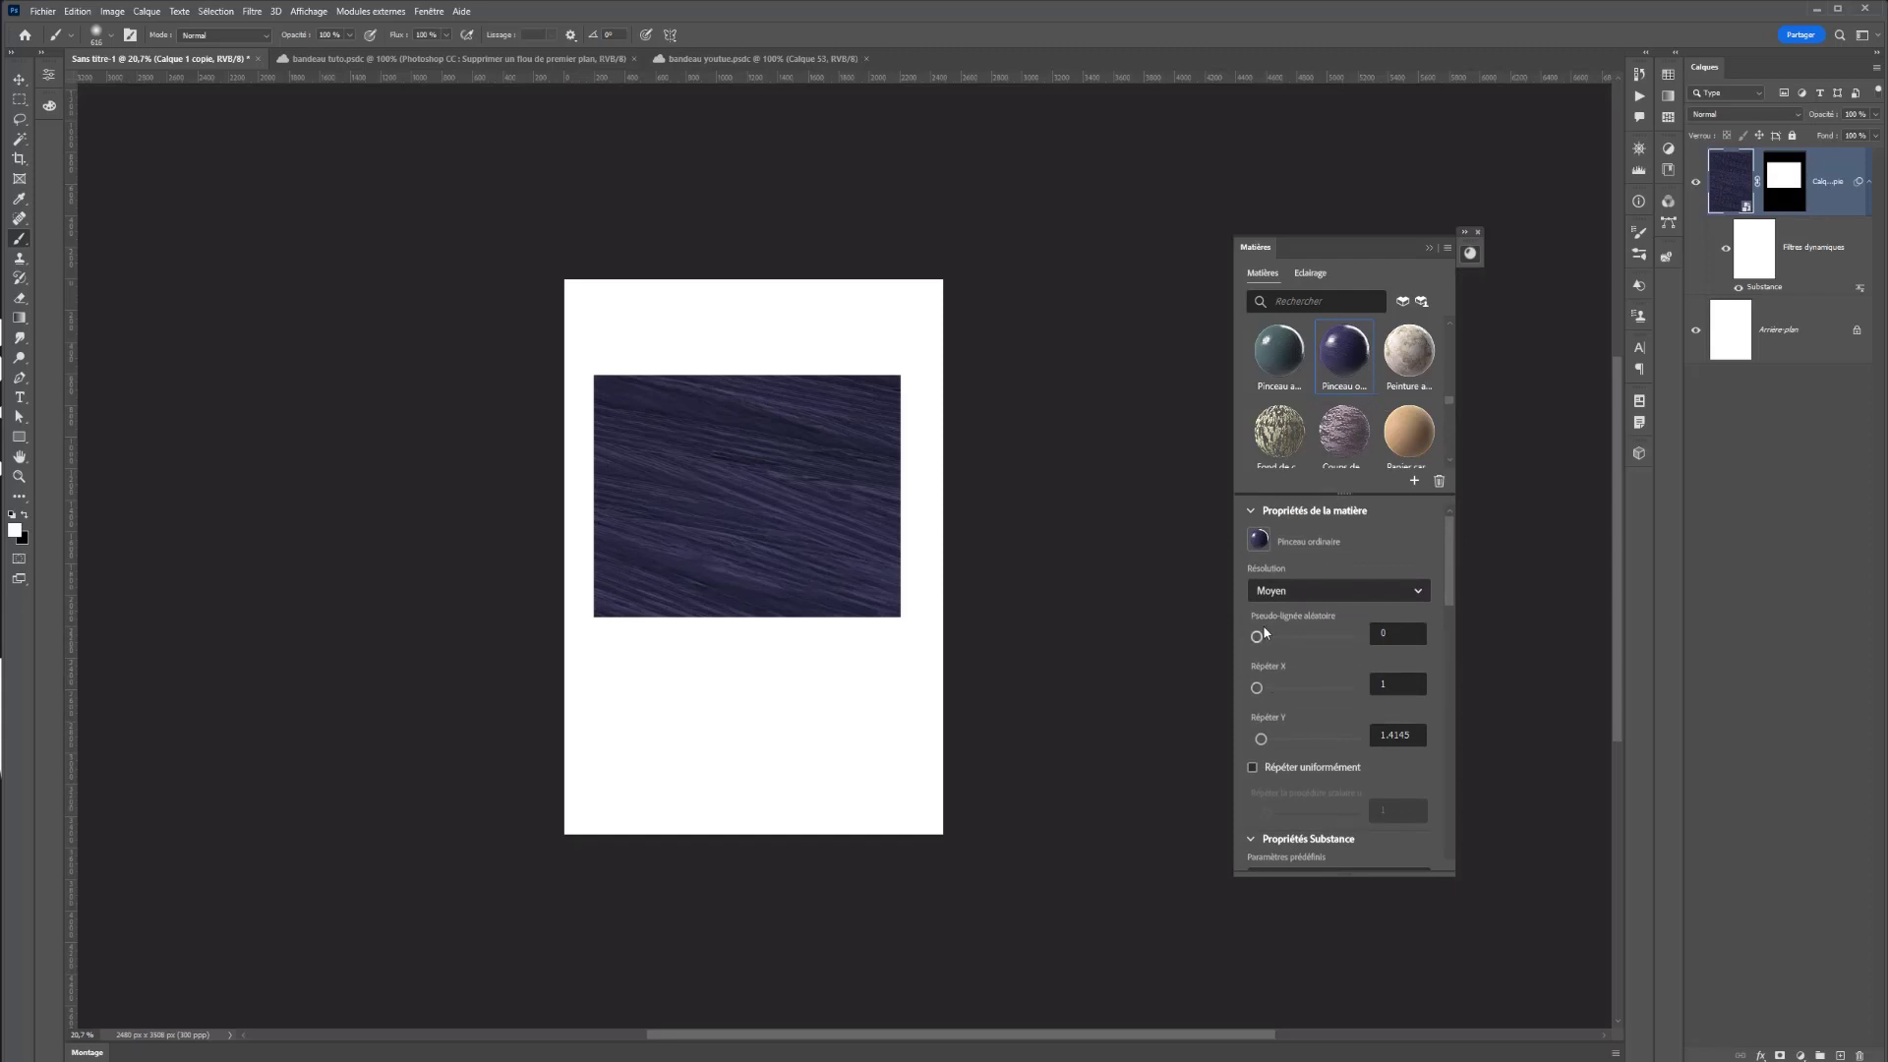
# - Replace the rectangle's material with Trait de stuc à la truelle
pyautogui.scroll(-5, 1269, 413)
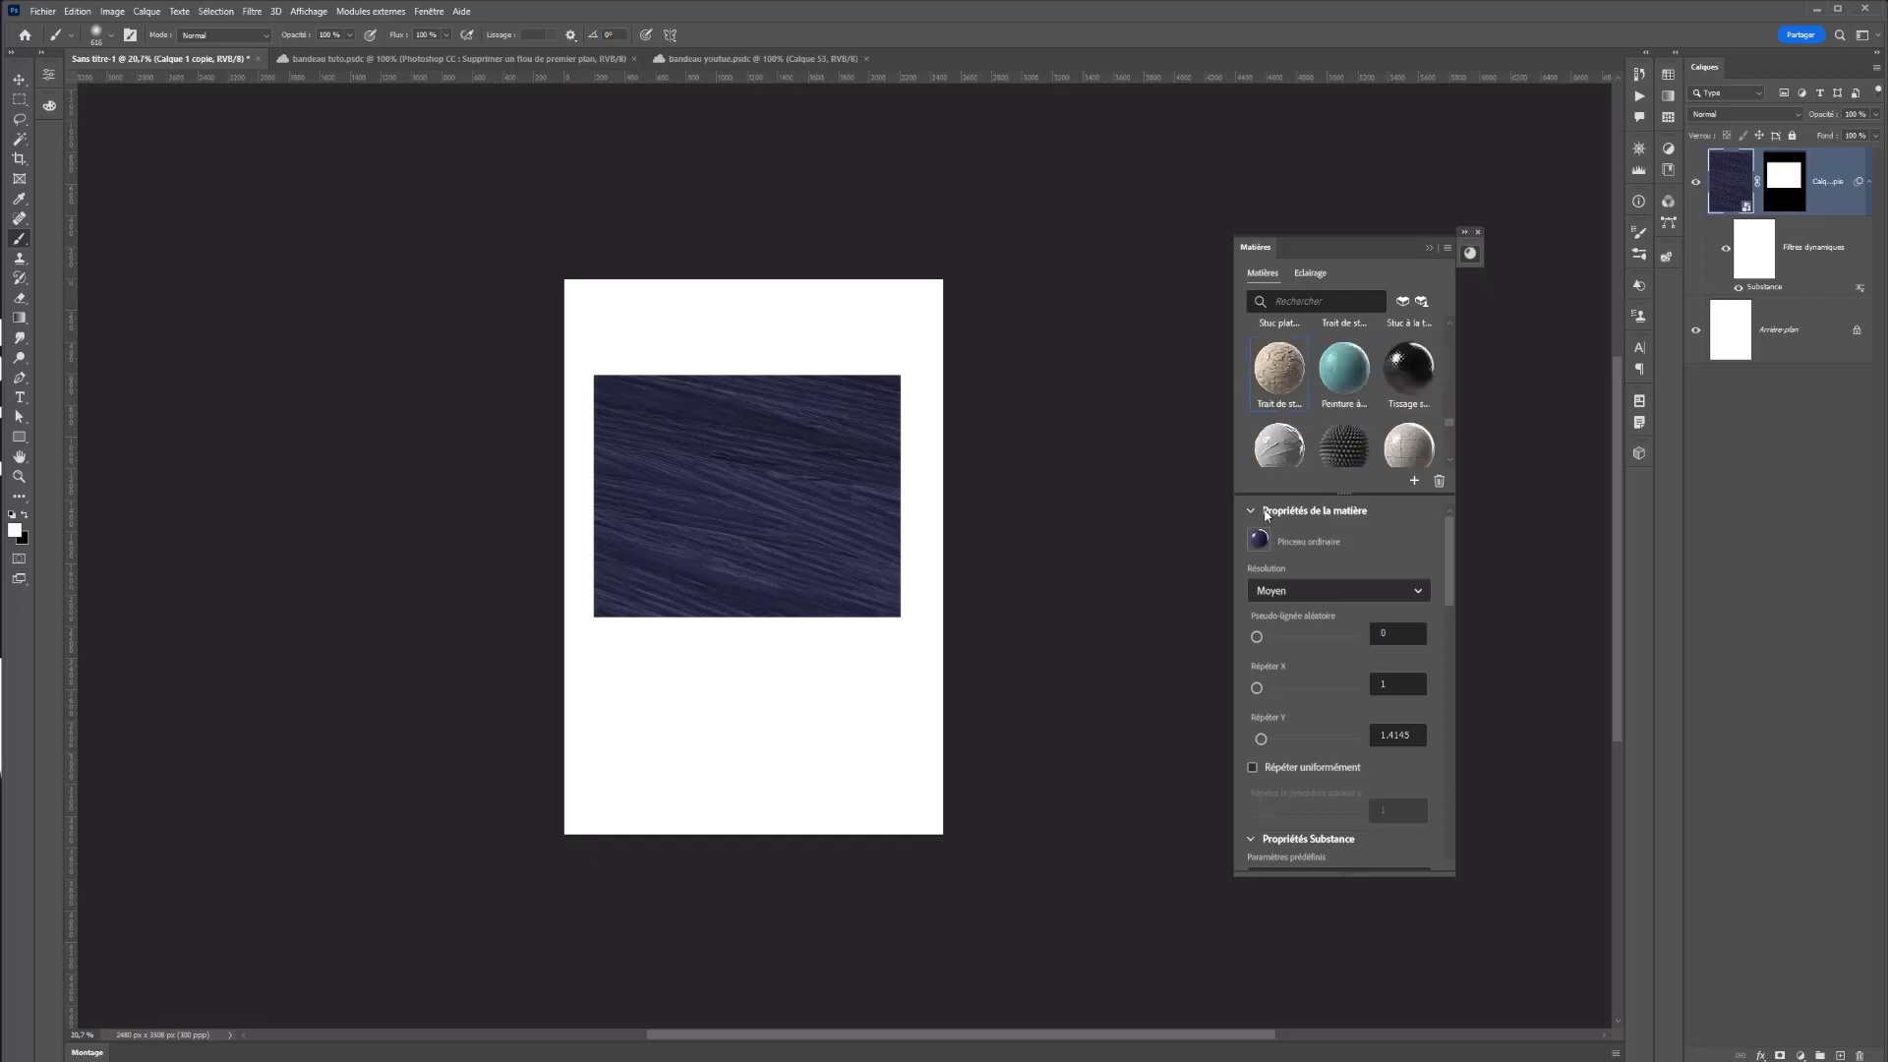
pyautogui.click(1288, 383)
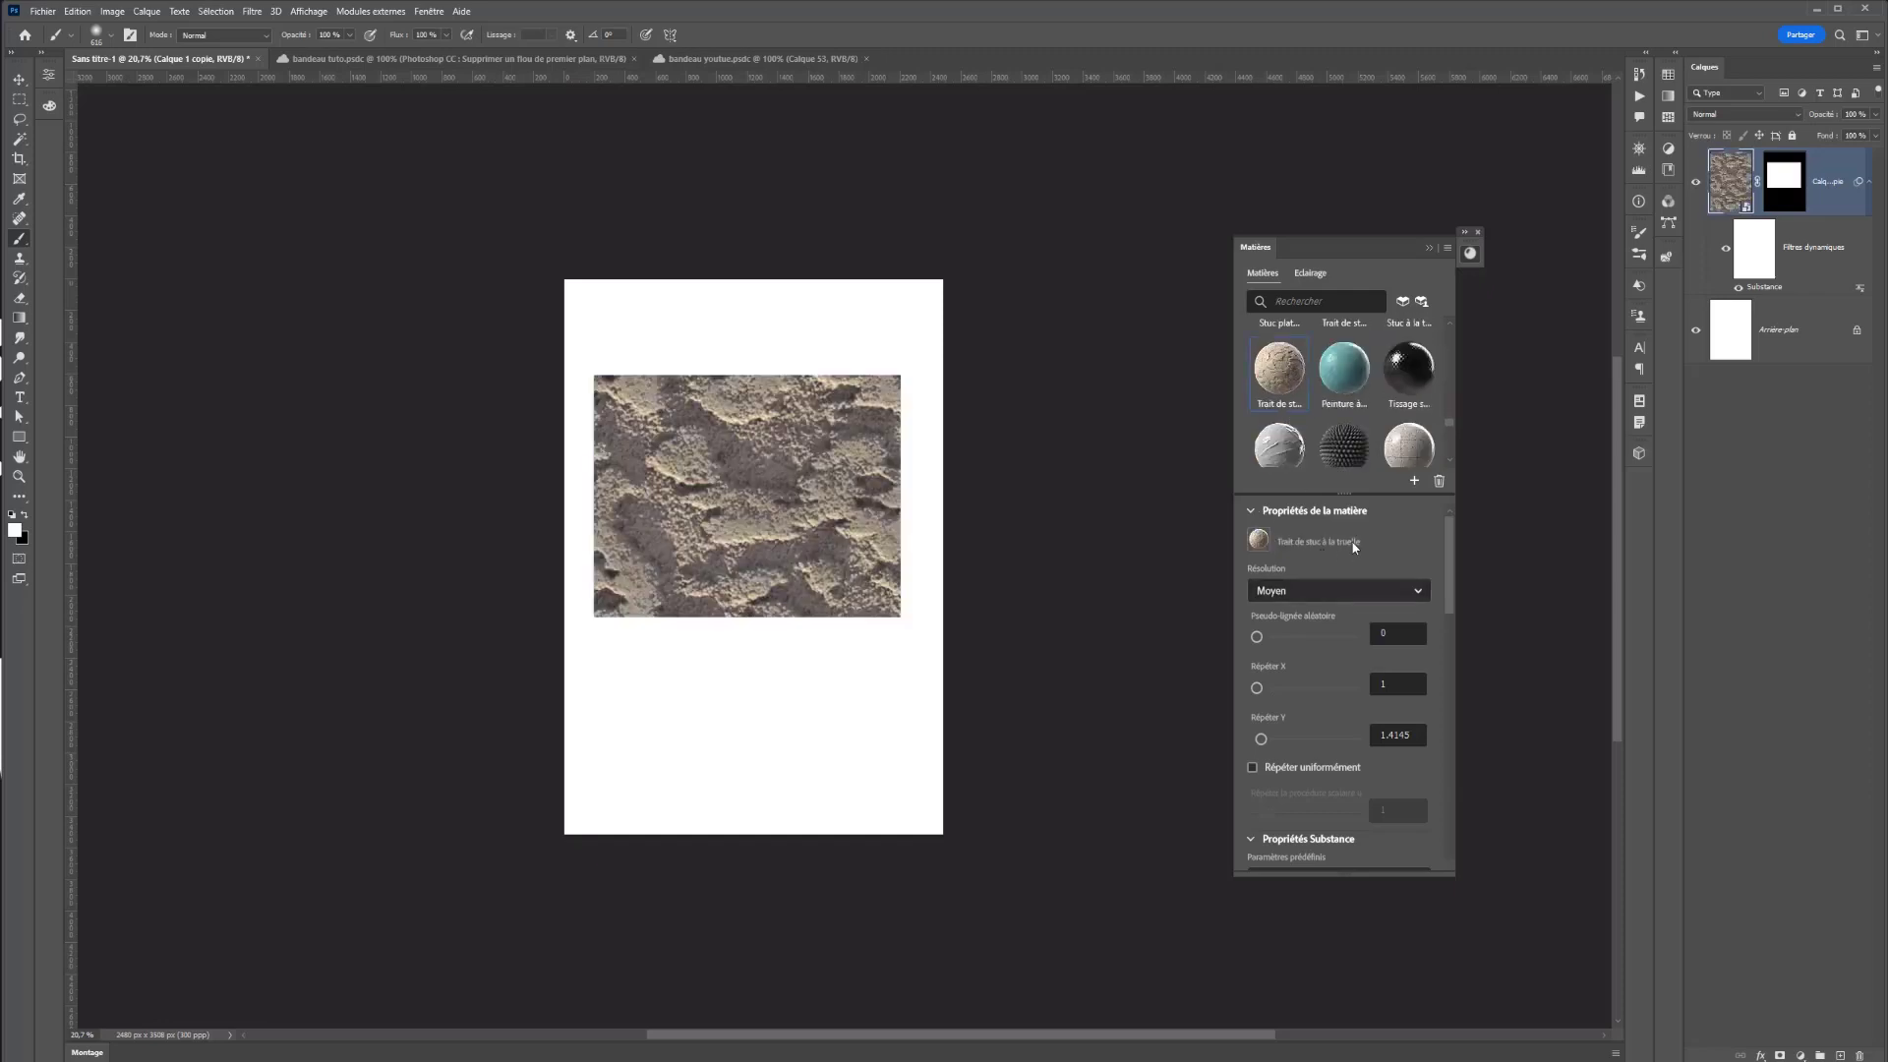
# - Try other Pseudo-lignée aléatoire values and a Répéter X of 6.5 on the stucco, returning them to 0 and 1
pyautogui.moveTo(1257, 637); pyautogui.dragTo(1296, 636)
pyautogui.moveTo(1296, 636); pyautogui.dragTo(1229, 635)
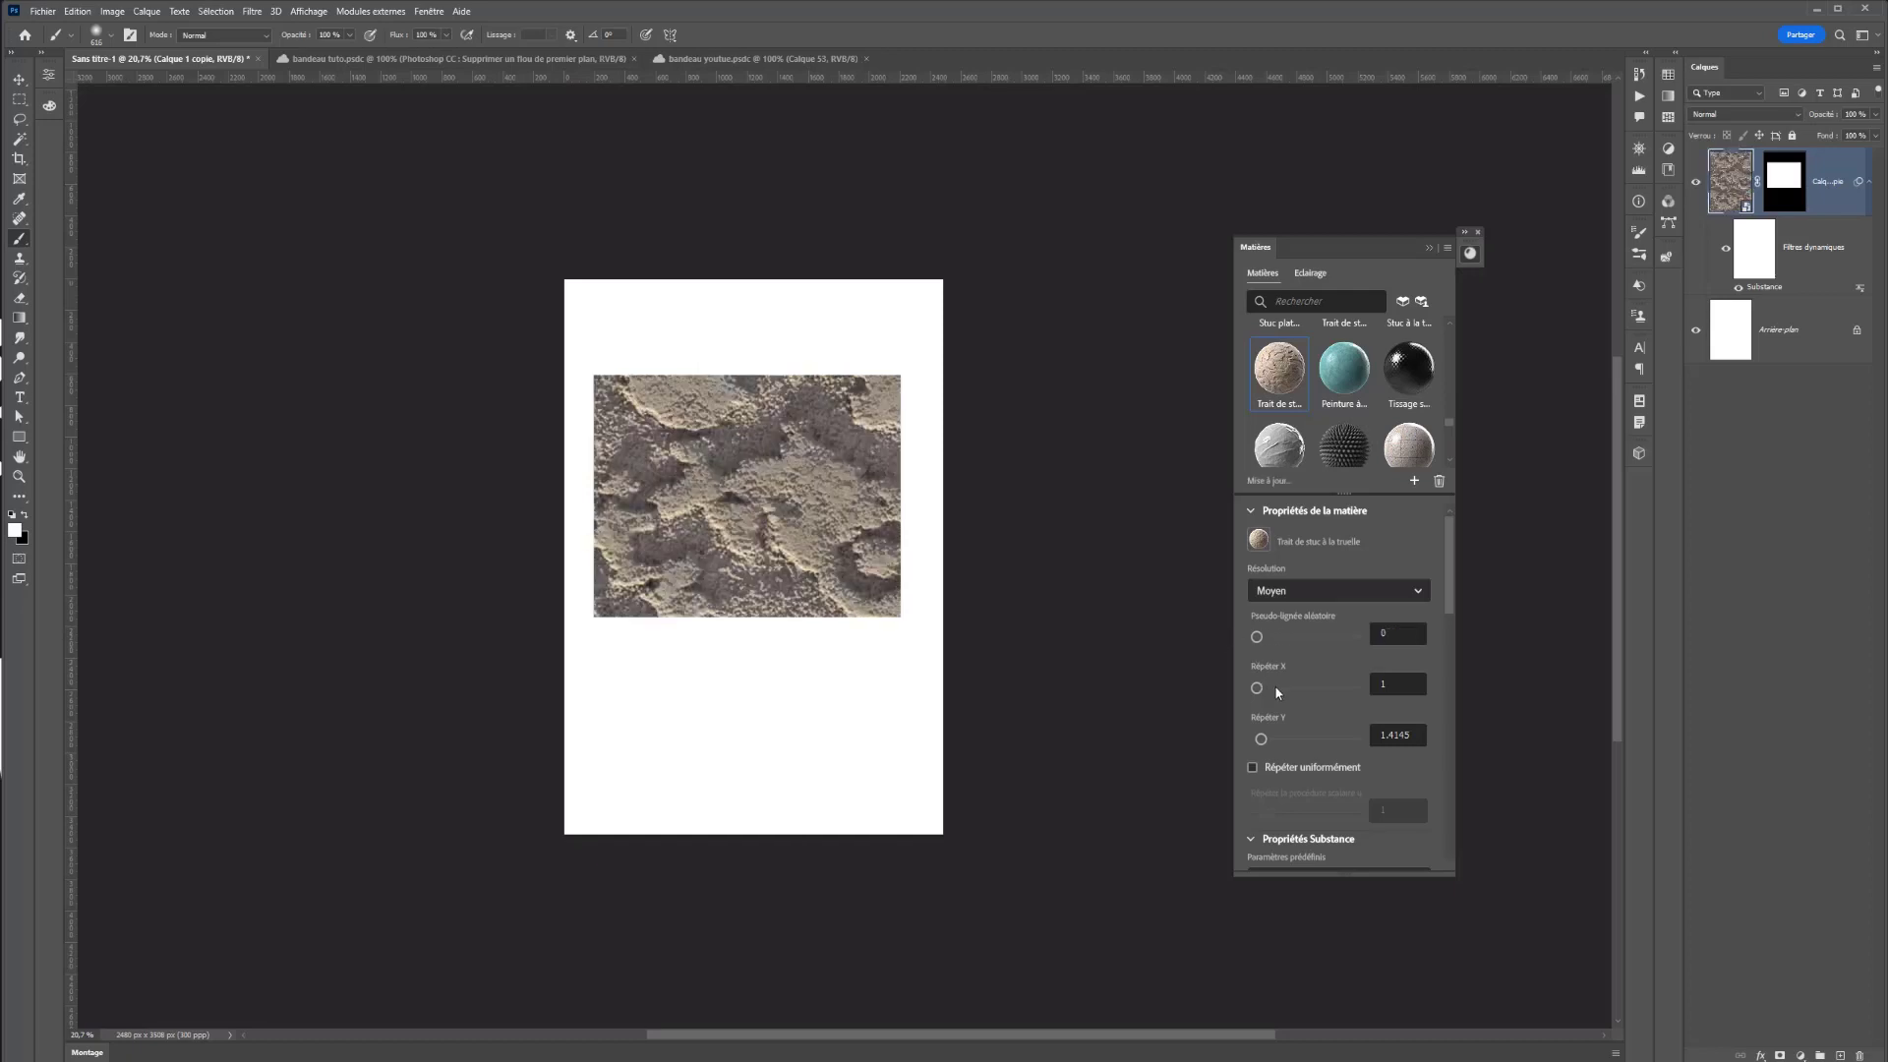
pyautogui.moveTo(1319, 688); pyautogui.dragTo(1316, 688)
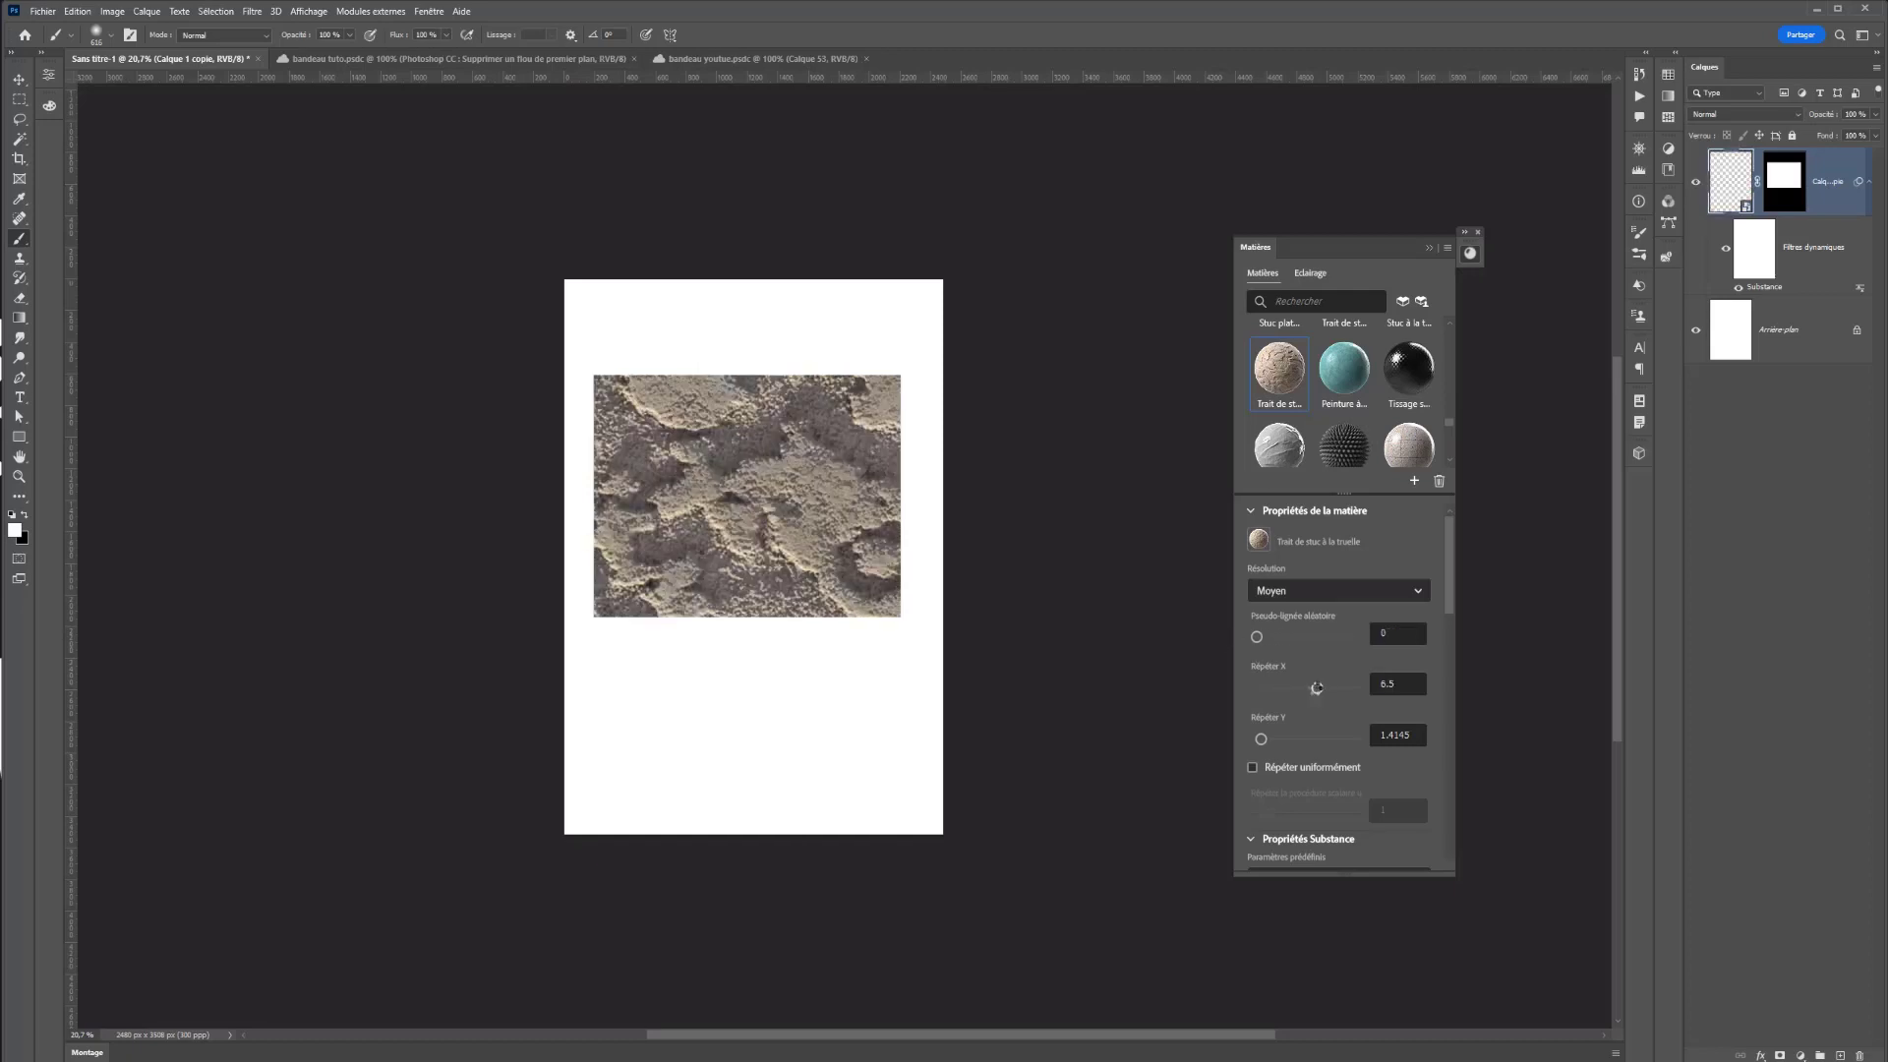
pyautogui.click(1251, 691)
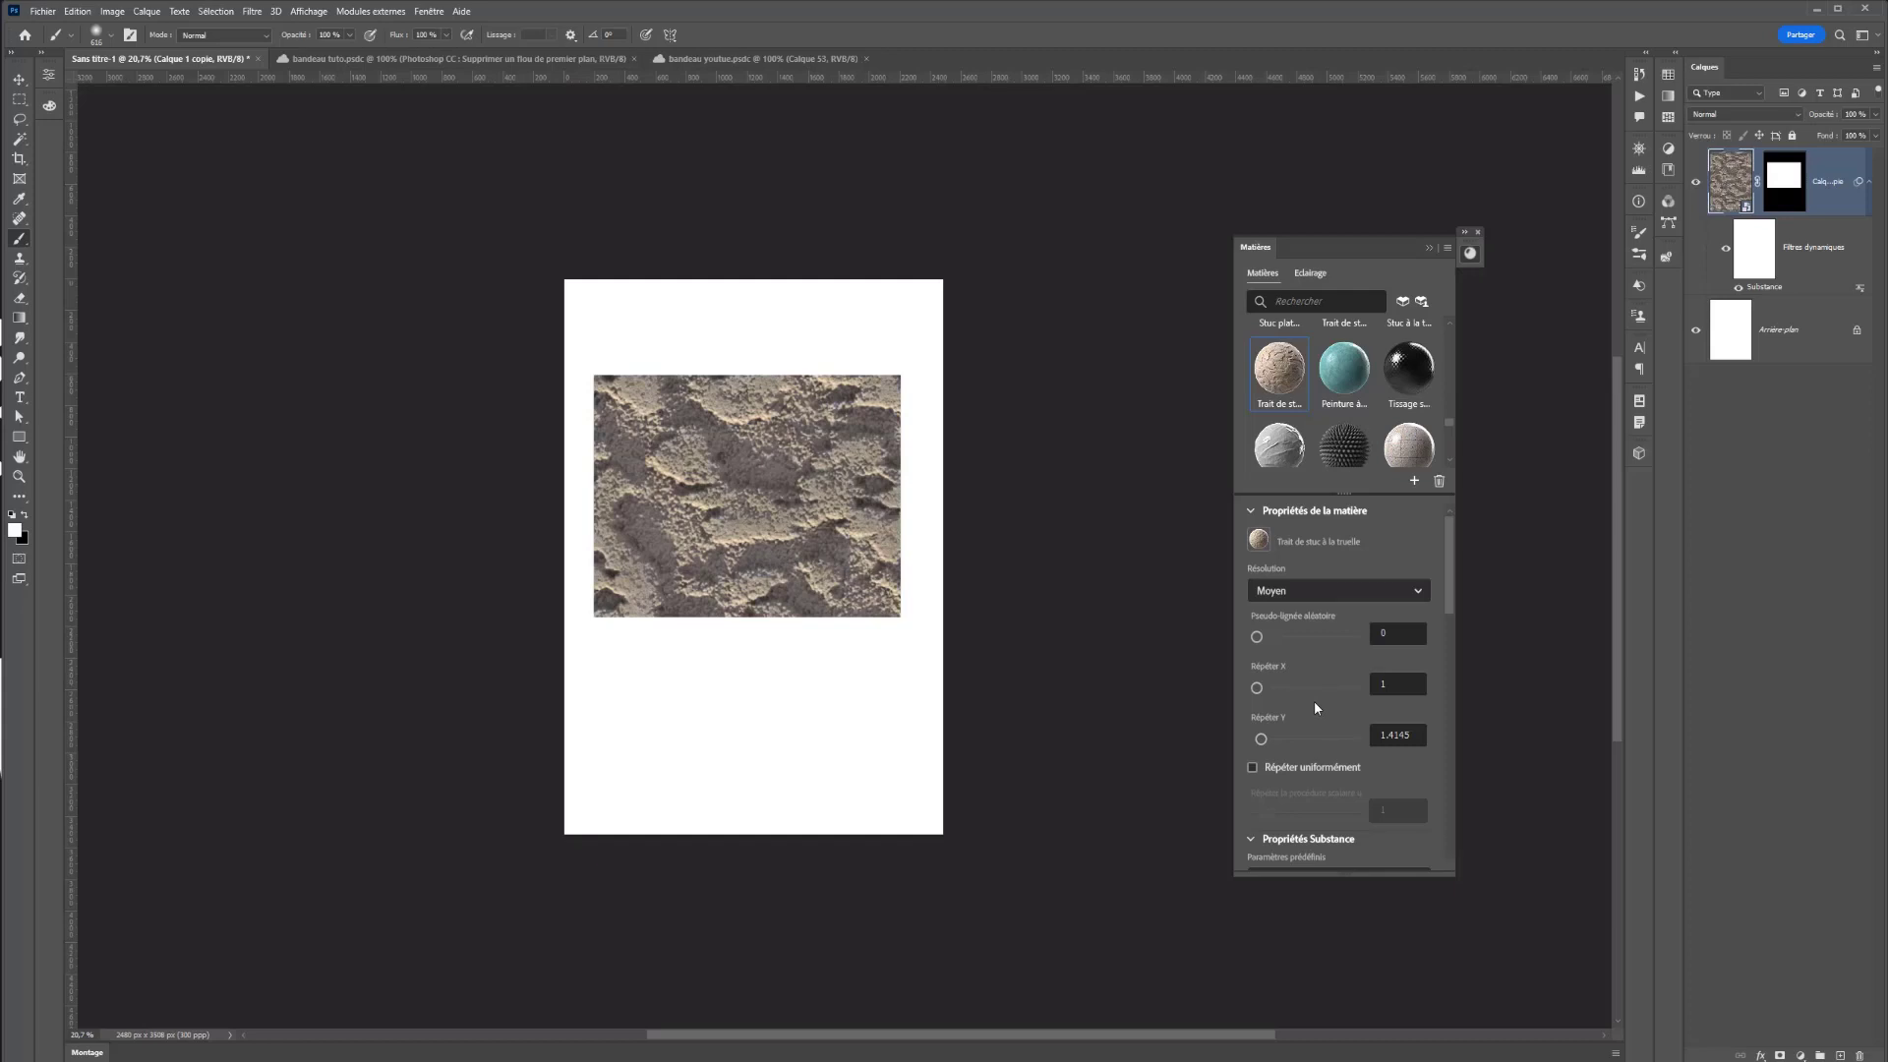
# - Try a higher and a lower Rugosité du plâtre for the stucco, and raise its Densité du plâtre
pyautogui.scroll(-3, 1313, 700)
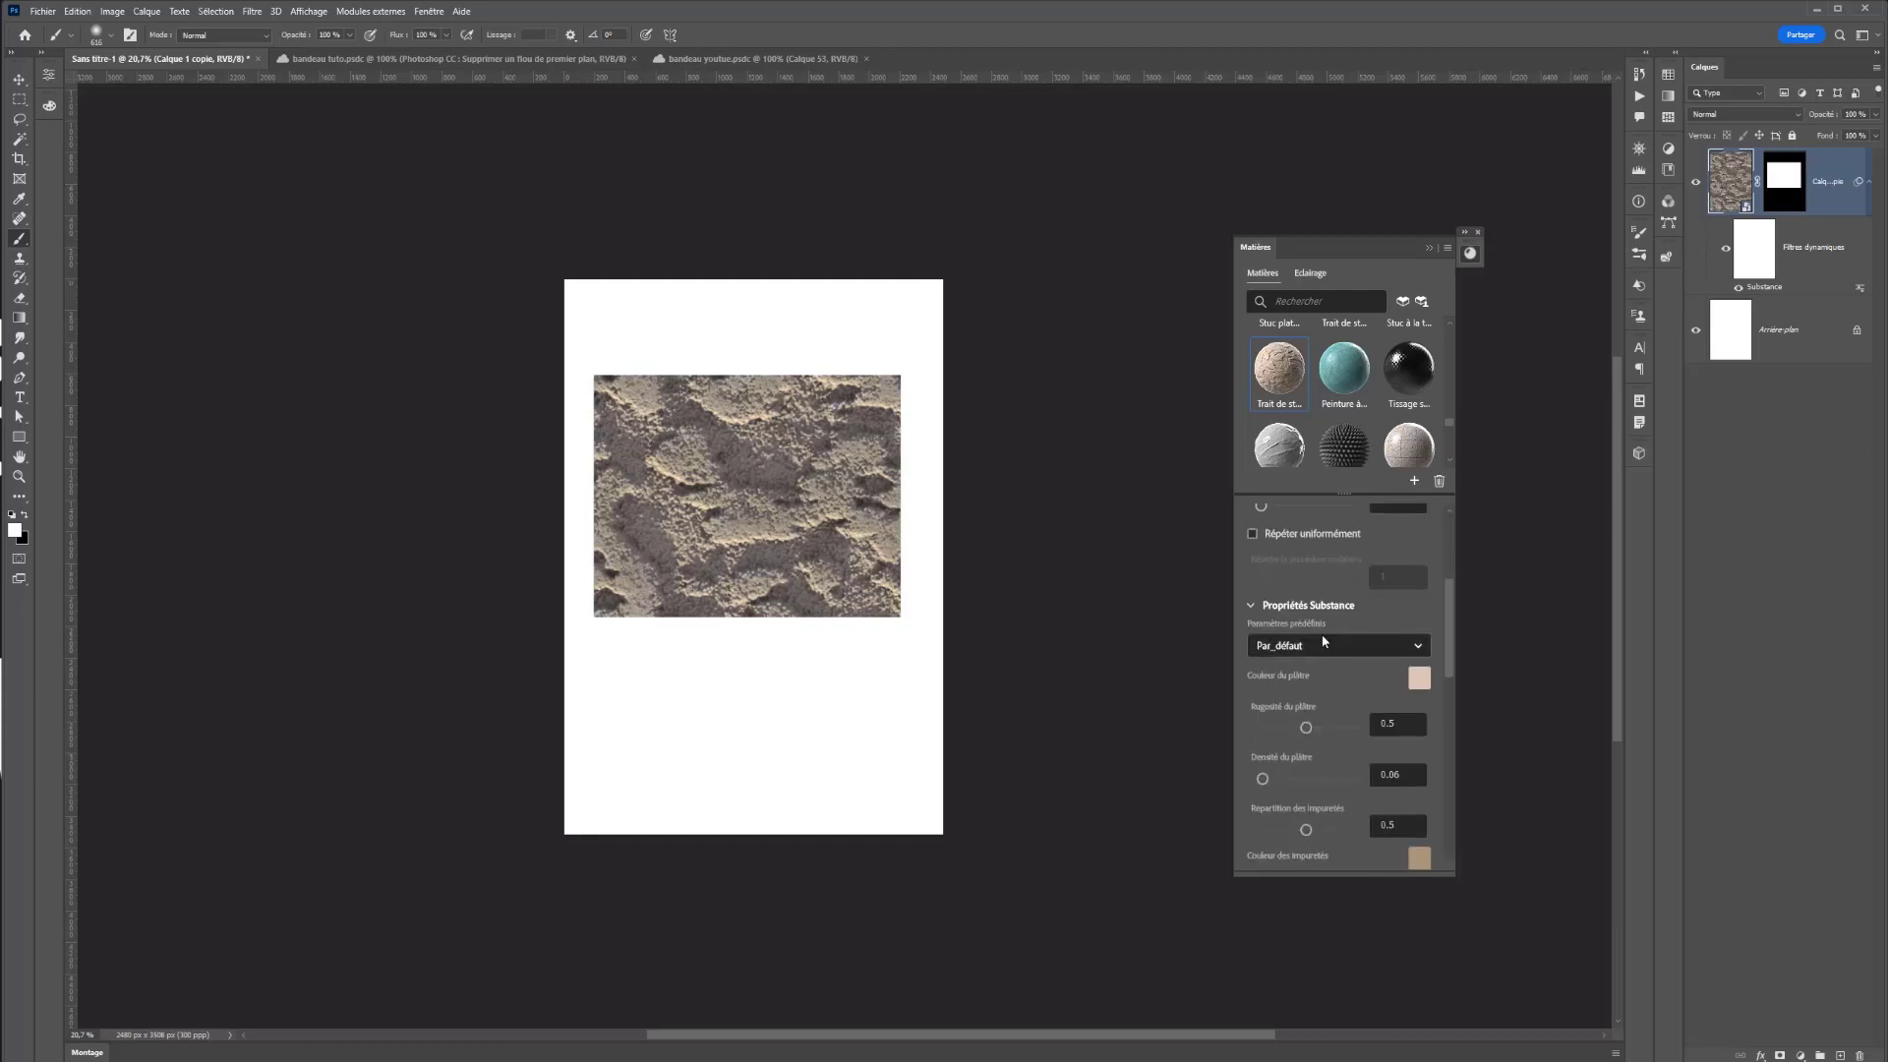
pyautogui.scroll(-1, 1323, 641)
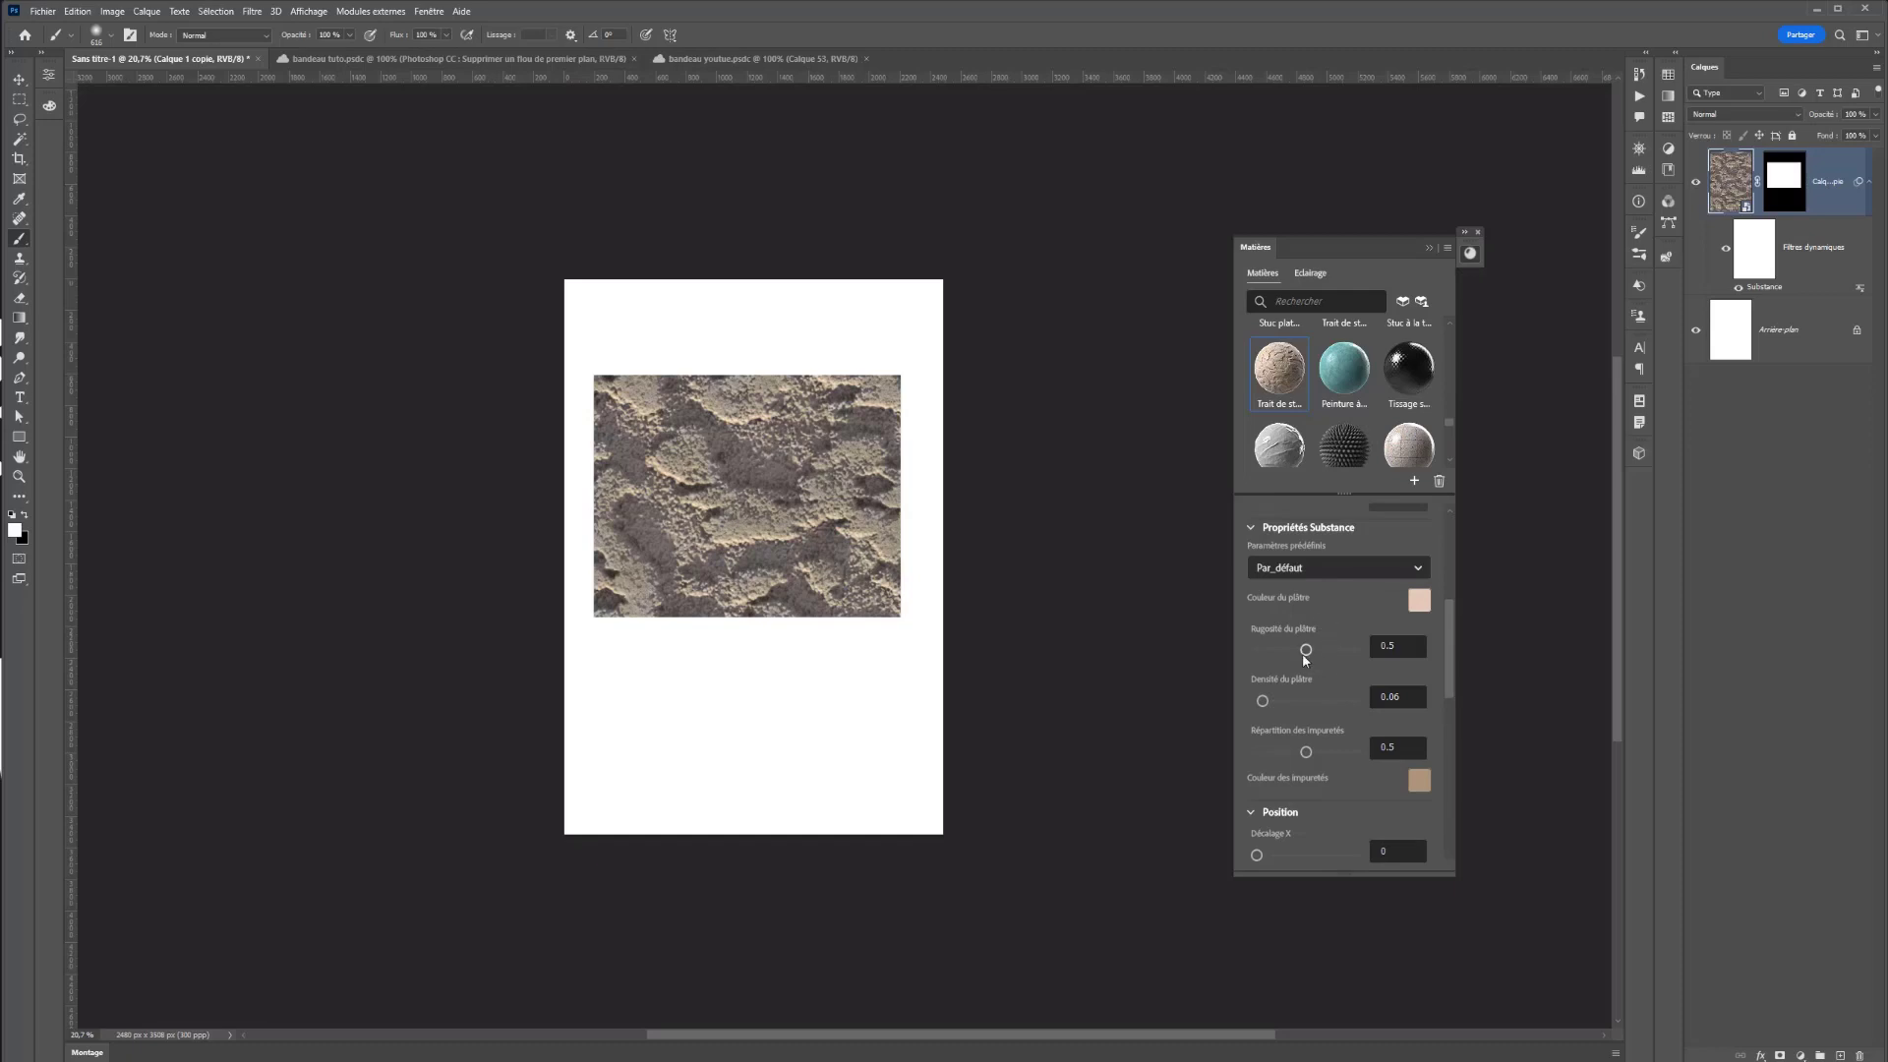
pyautogui.moveTo(1306, 651); pyautogui.dragTo(1343, 651)
pyautogui.moveTo(1341, 656); pyautogui.dragTo(1271, 651)
pyautogui.click(1337, 701)
pyautogui.scroll(-8, 1324, 749)
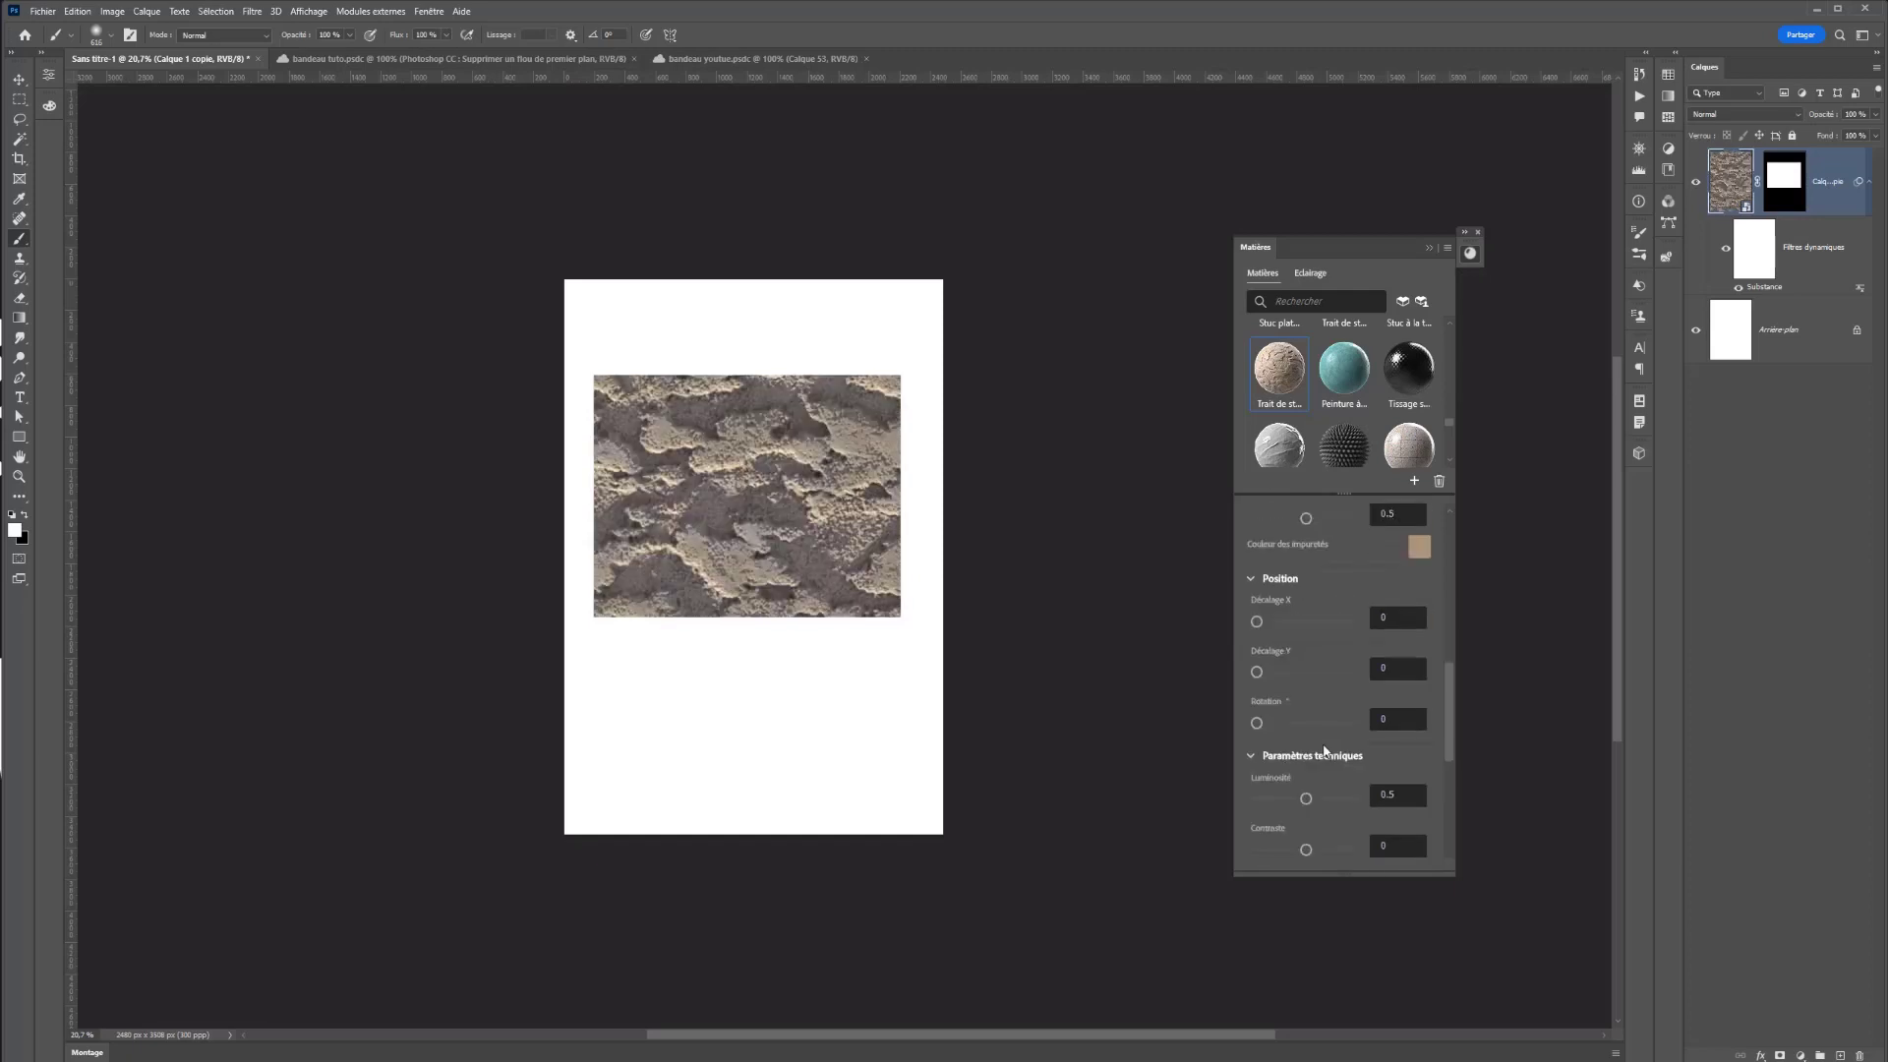
# - Replace the rectangle's material with the dark acoustic foam panel and set its Métallique value to 0.49
pyautogui.scroll(10, 1323, 750)
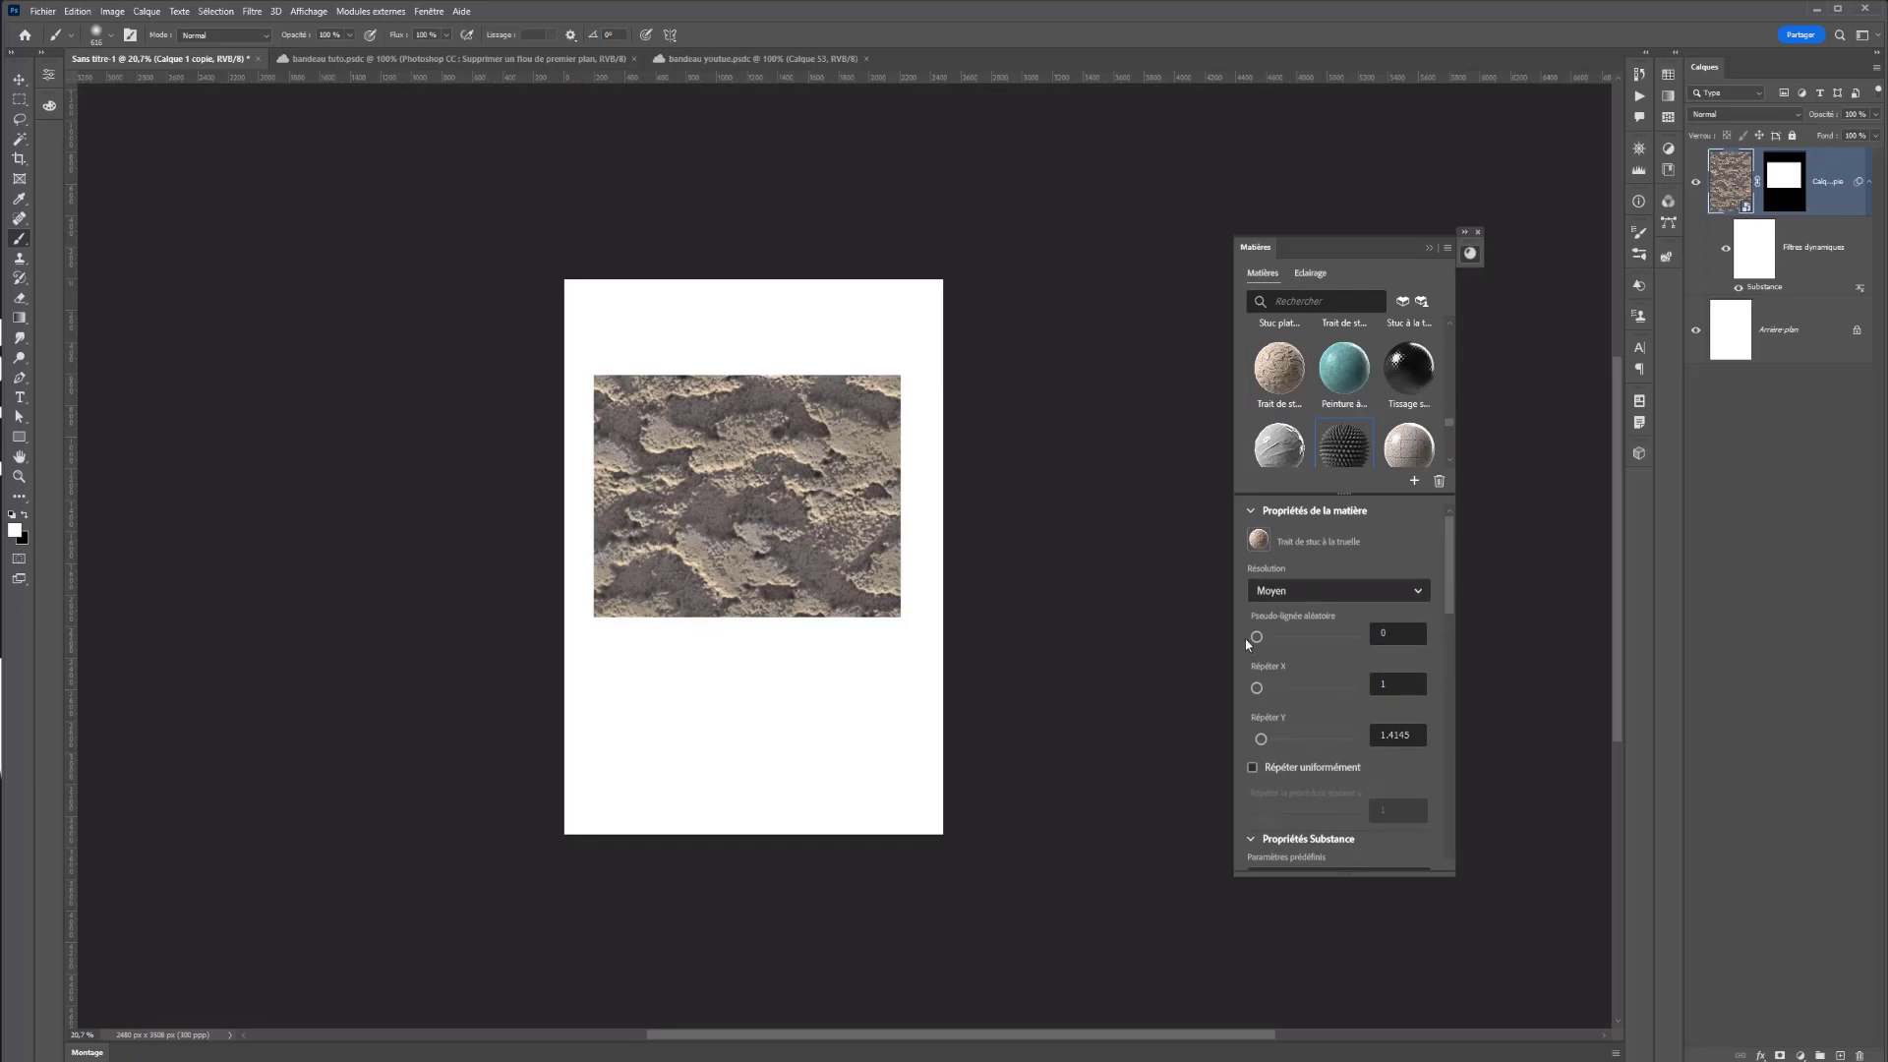
pyautogui.scroll(-6, 1304, 729)
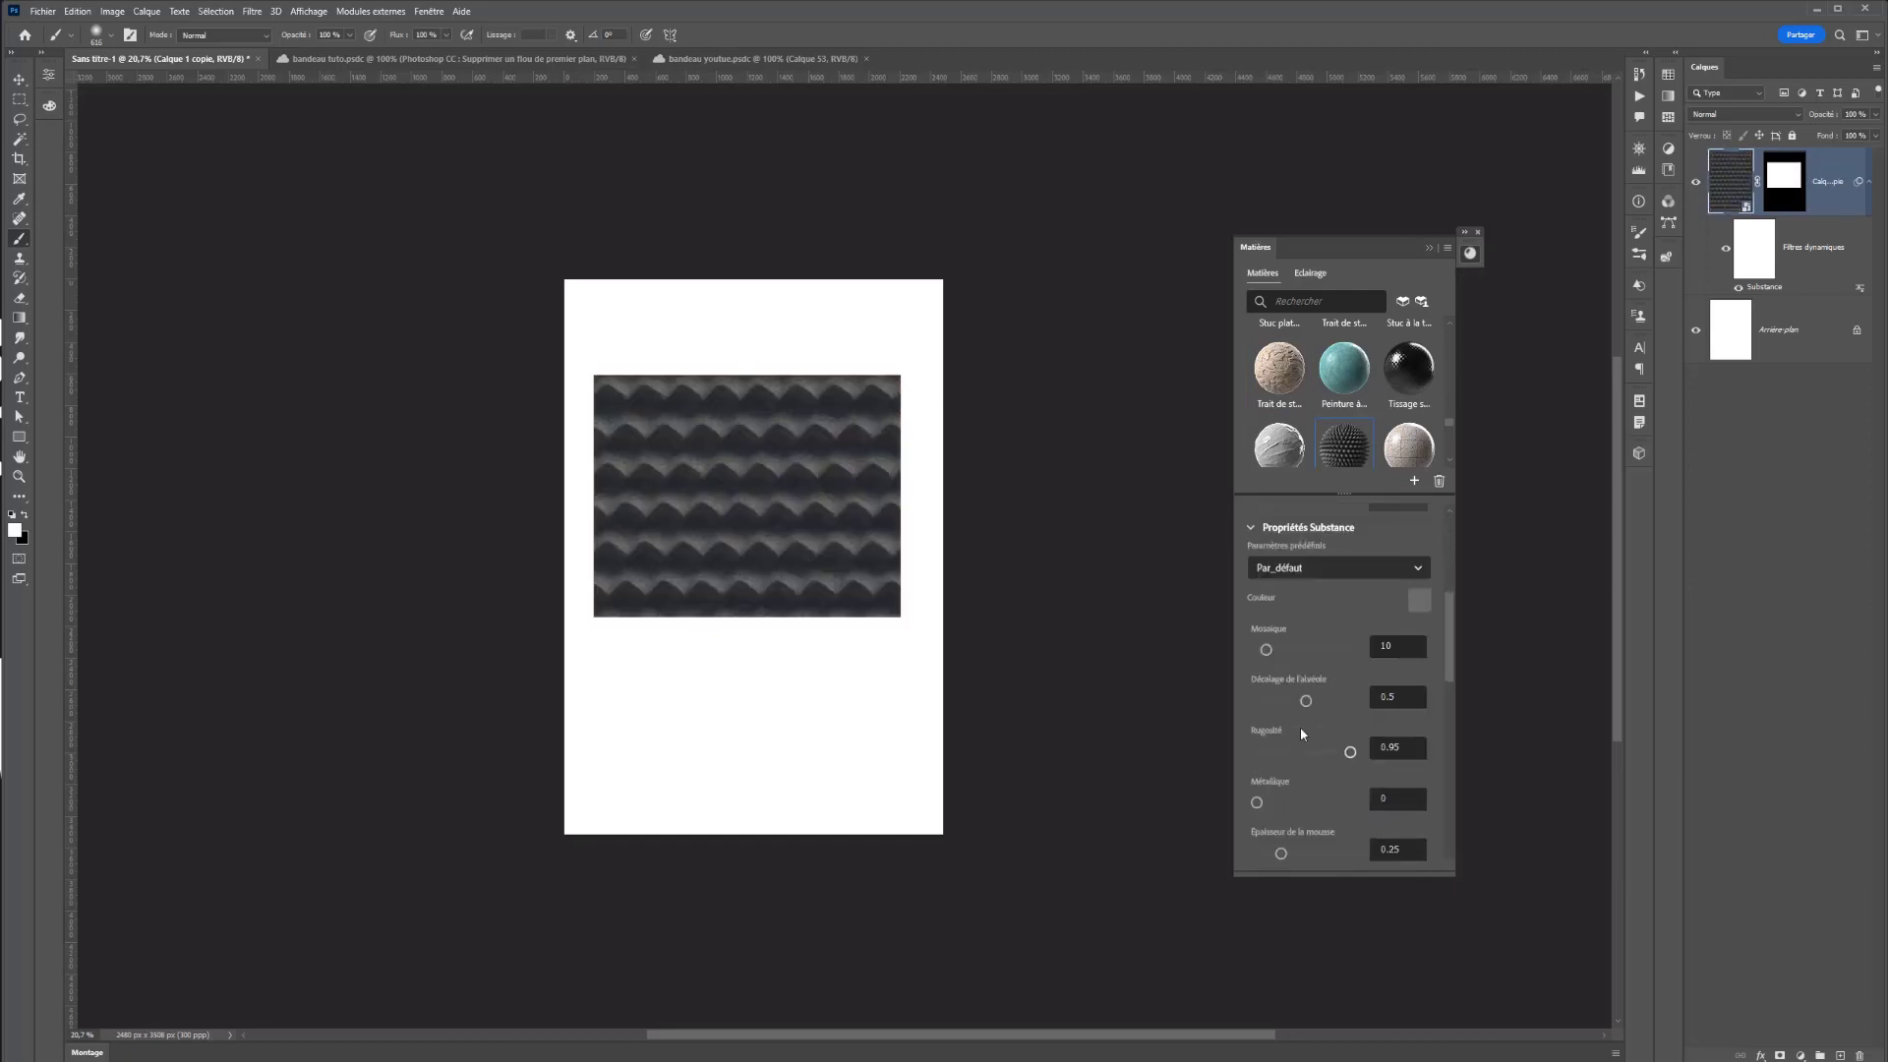
pyautogui.moveTo(1300, 728); pyautogui.dragTo(1307, 729)
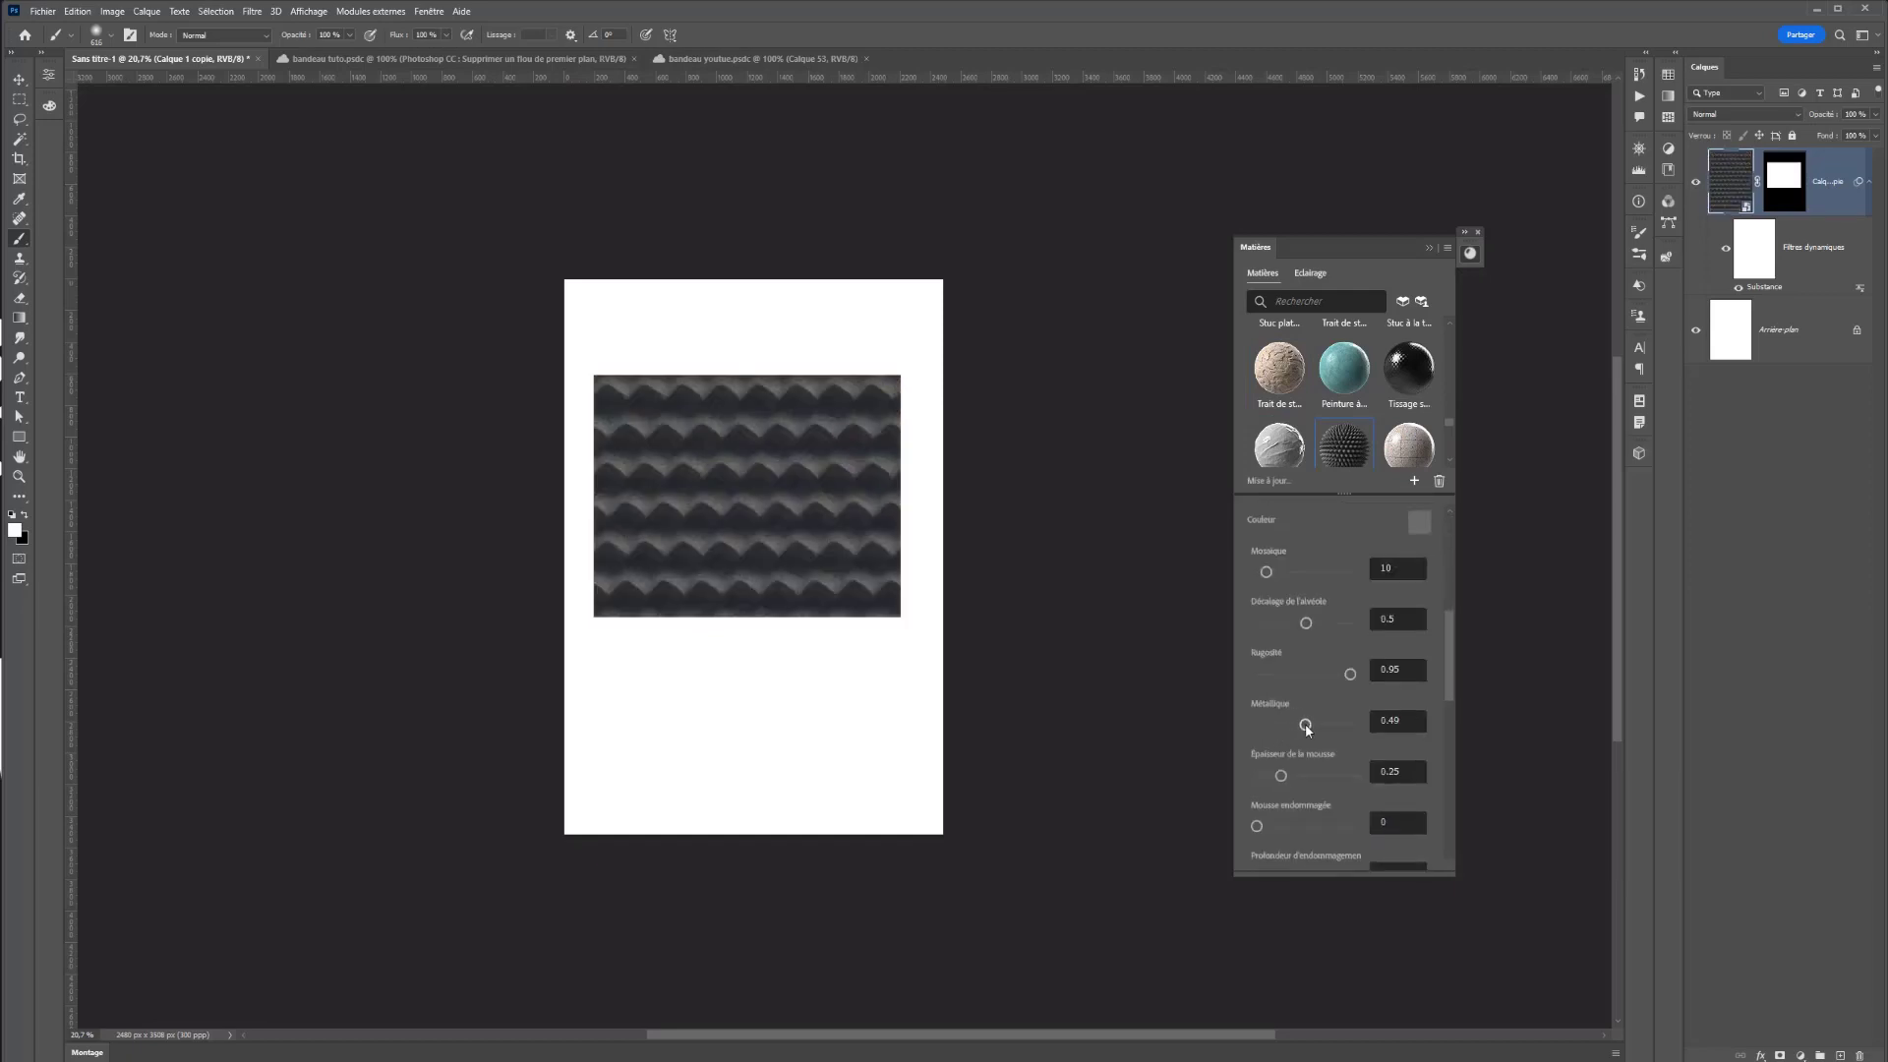
# - Set the acoustic foam material's Épaisseur de la mousse to 0.91
pyautogui.scroll(6, 1306, 573)
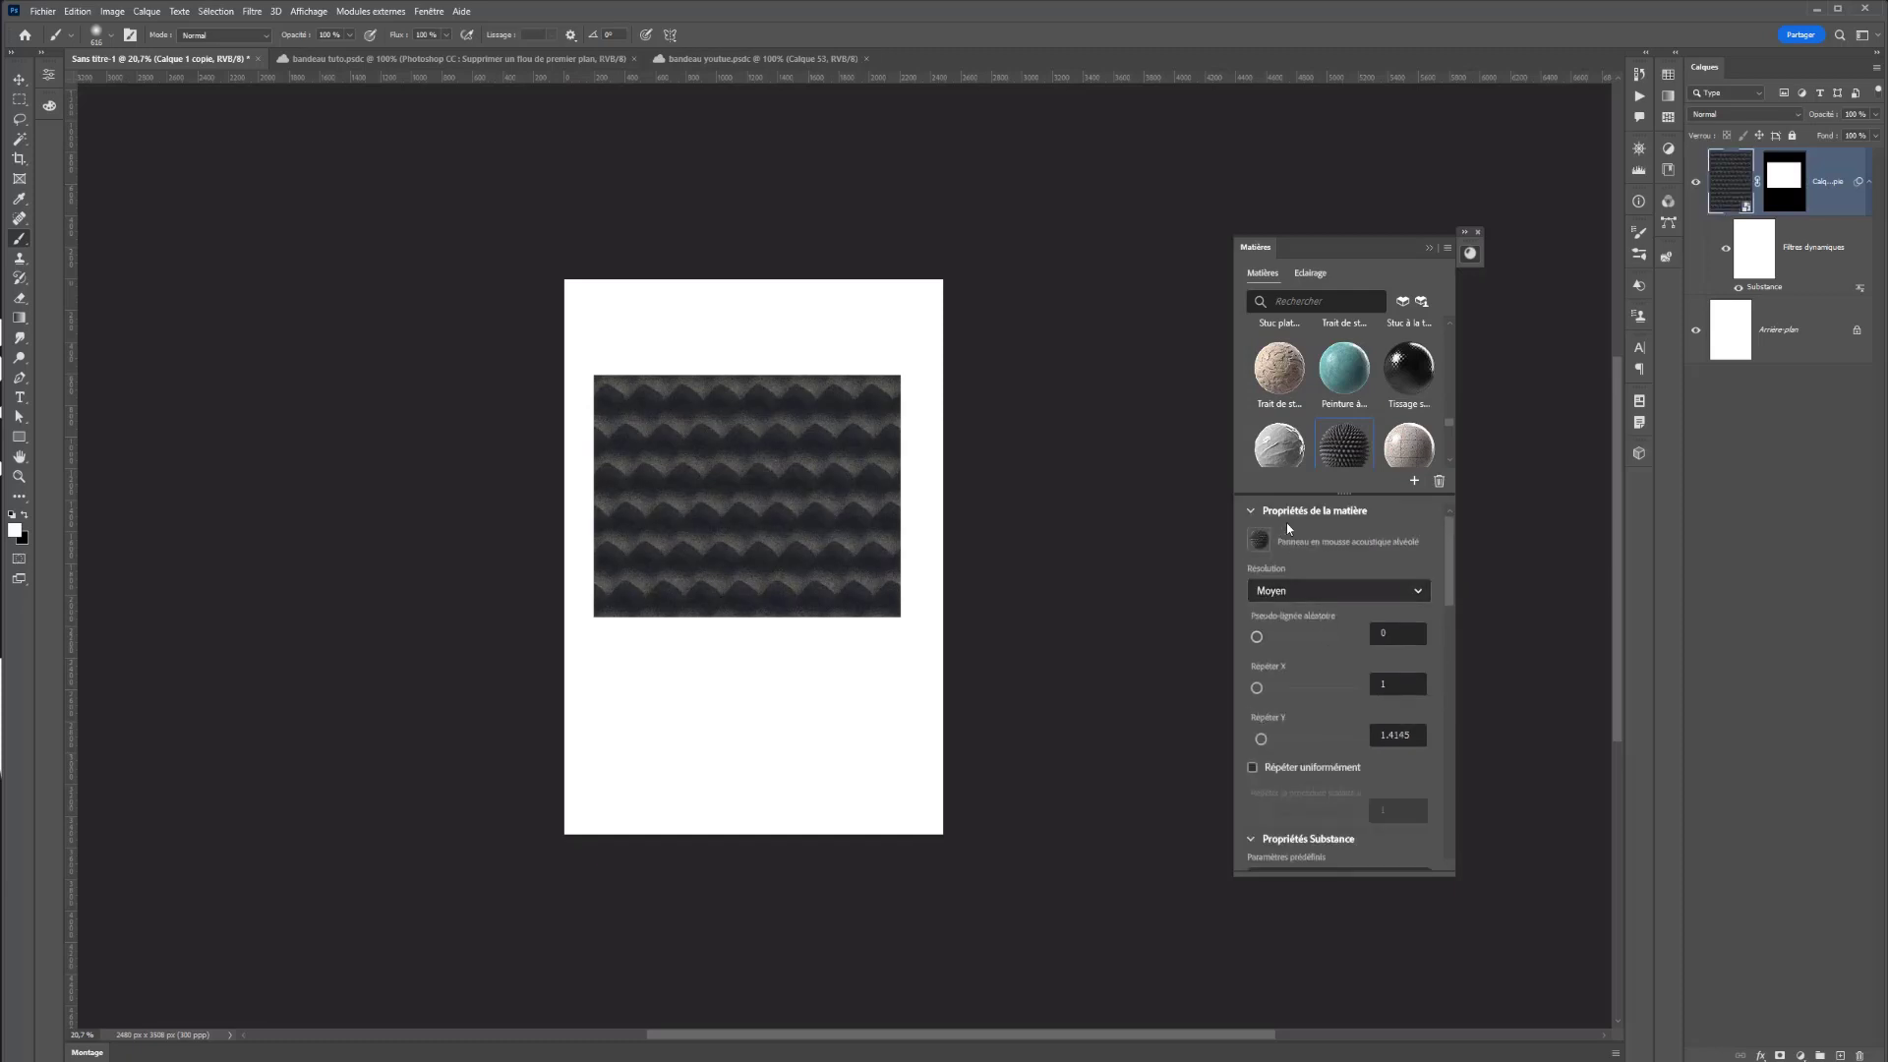
pyautogui.scroll(-6, 1318, 747)
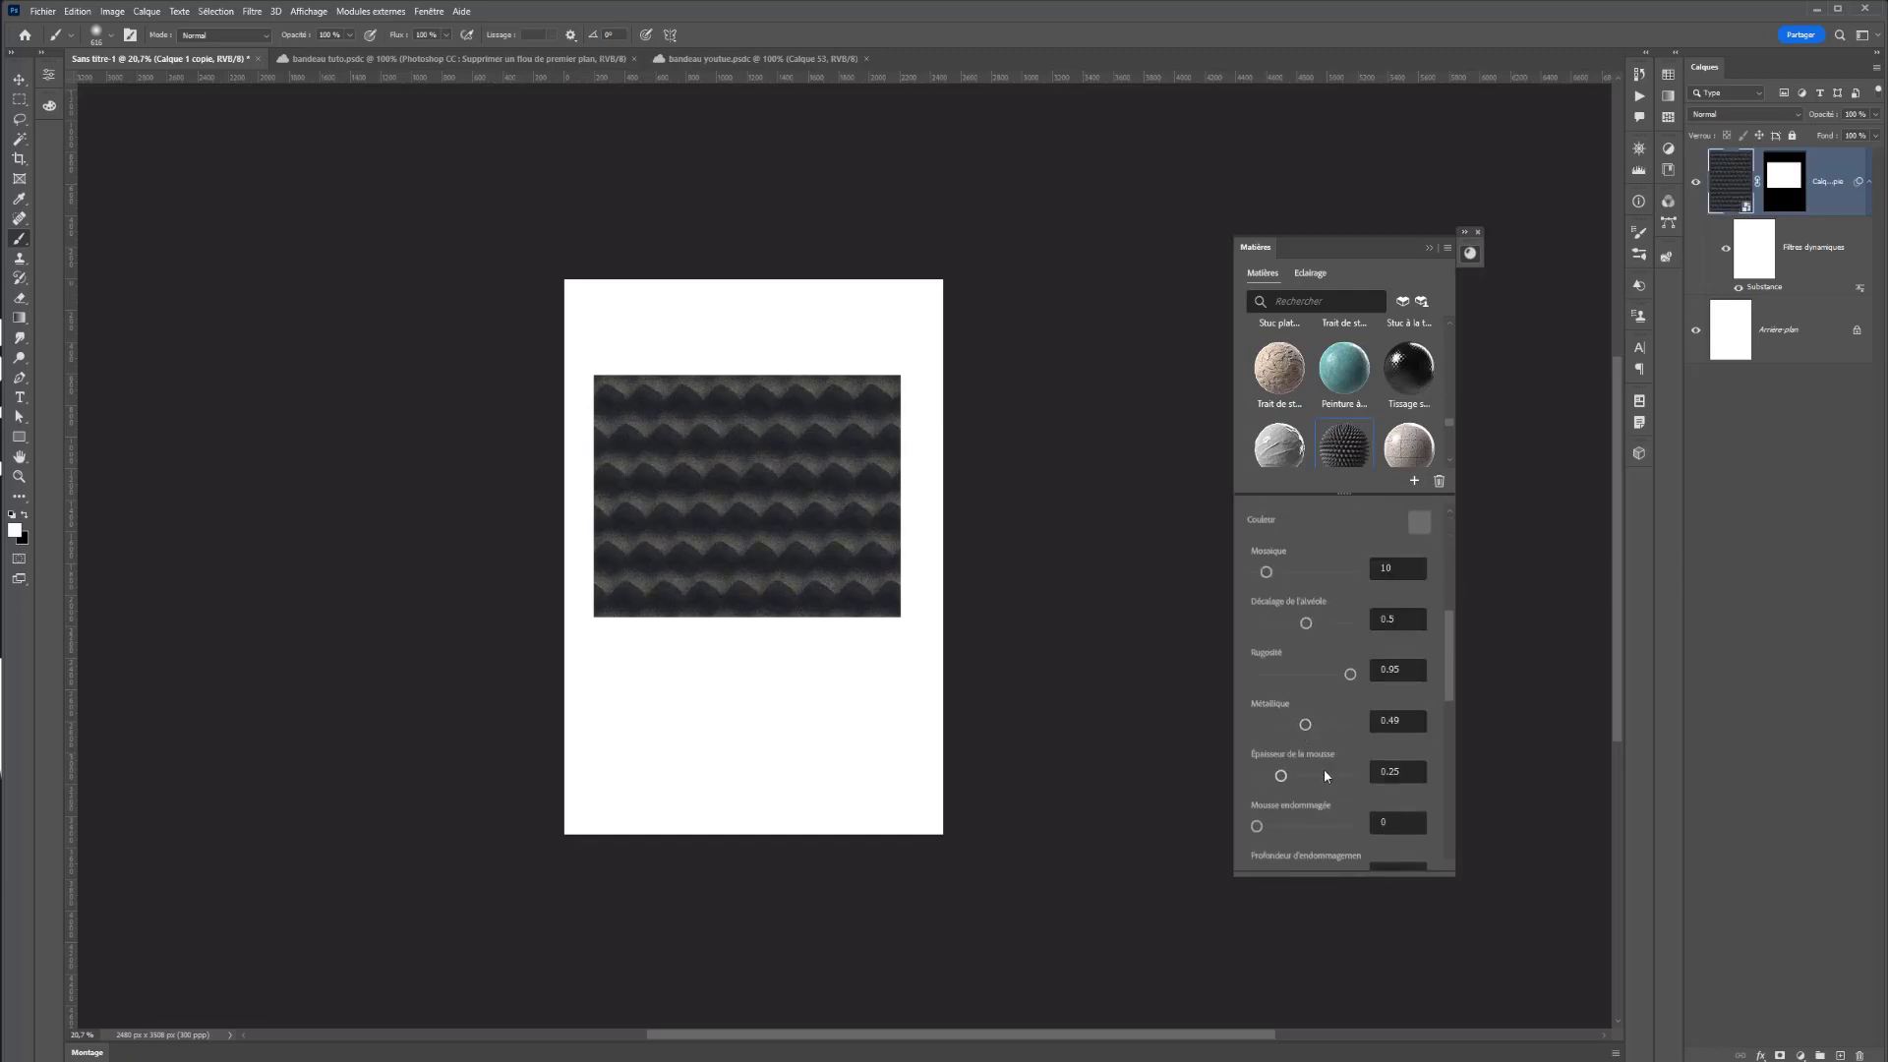
pyautogui.moveTo(1327, 776); pyautogui.dragTo(1348, 776)
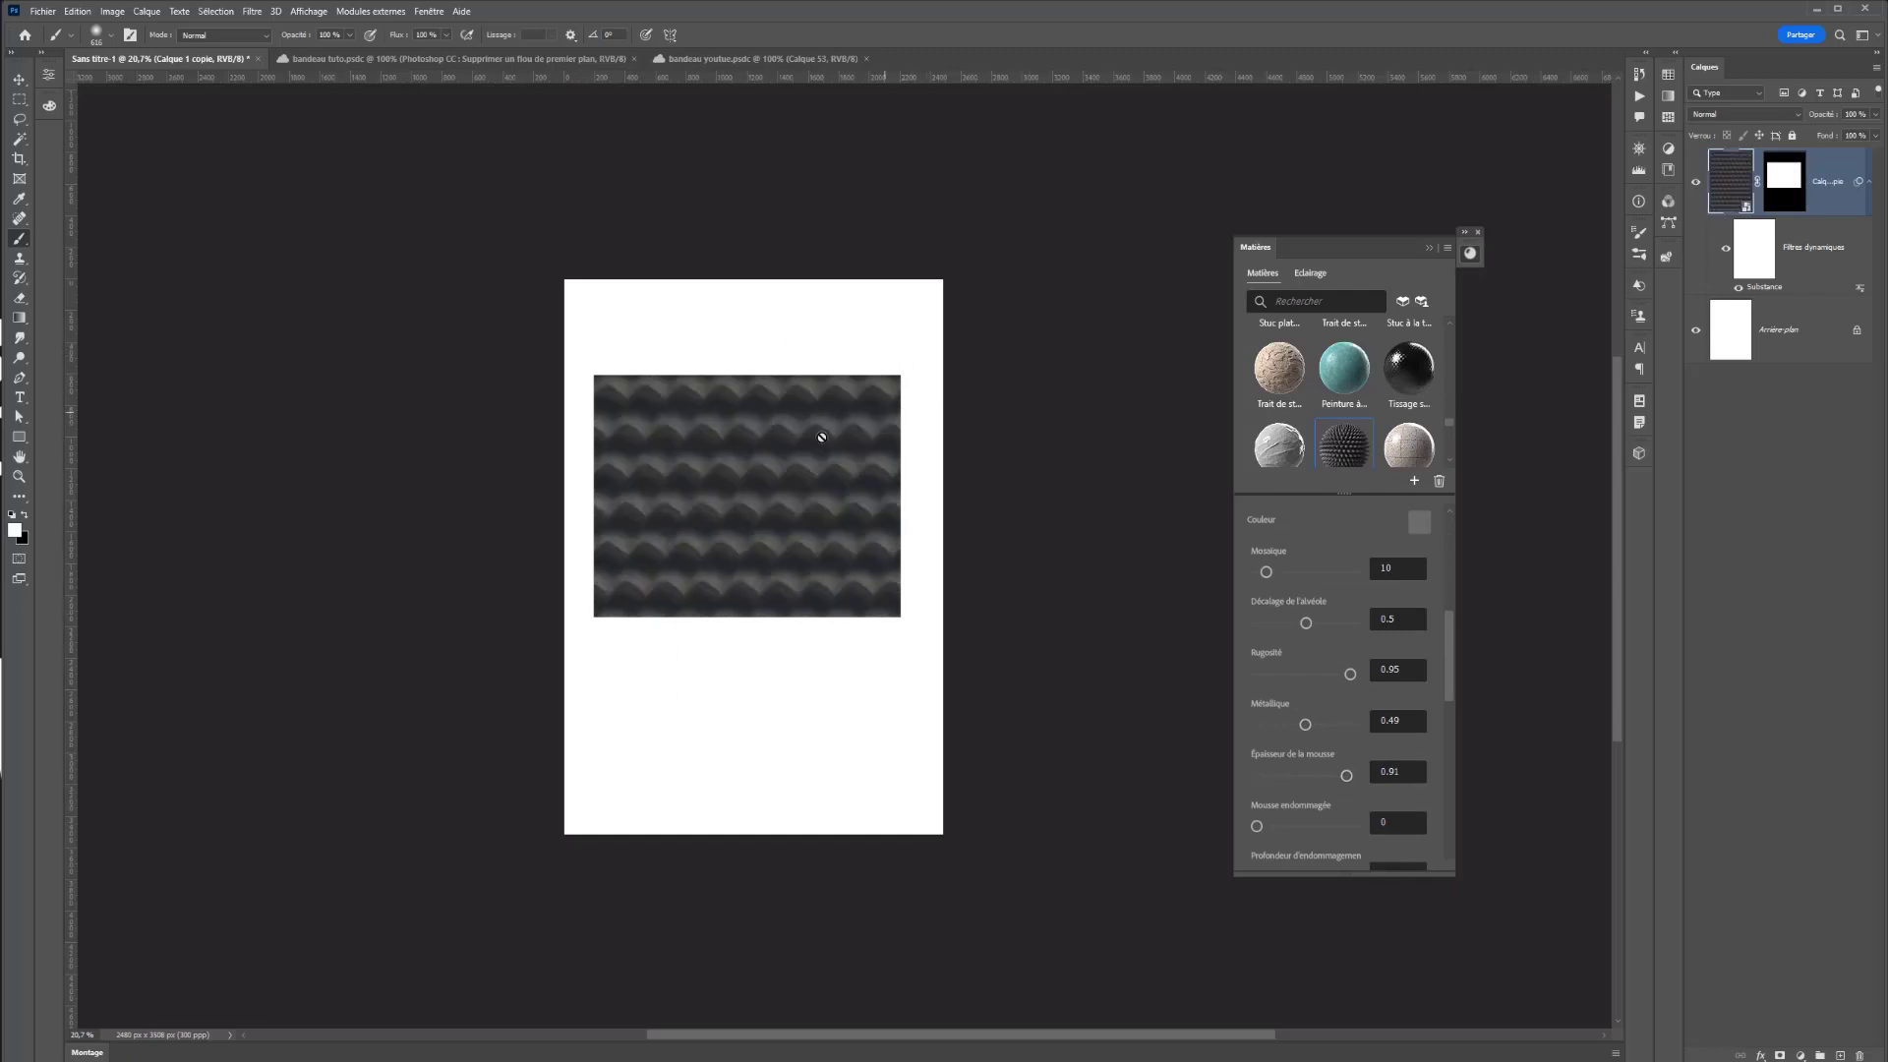
# - Enlarge the material list and browse it to its end, and open and cancel the SBSAR material import
pyautogui.scroll(3, 1361, 408)
pyautogui.scroll(3, 1361, 408)
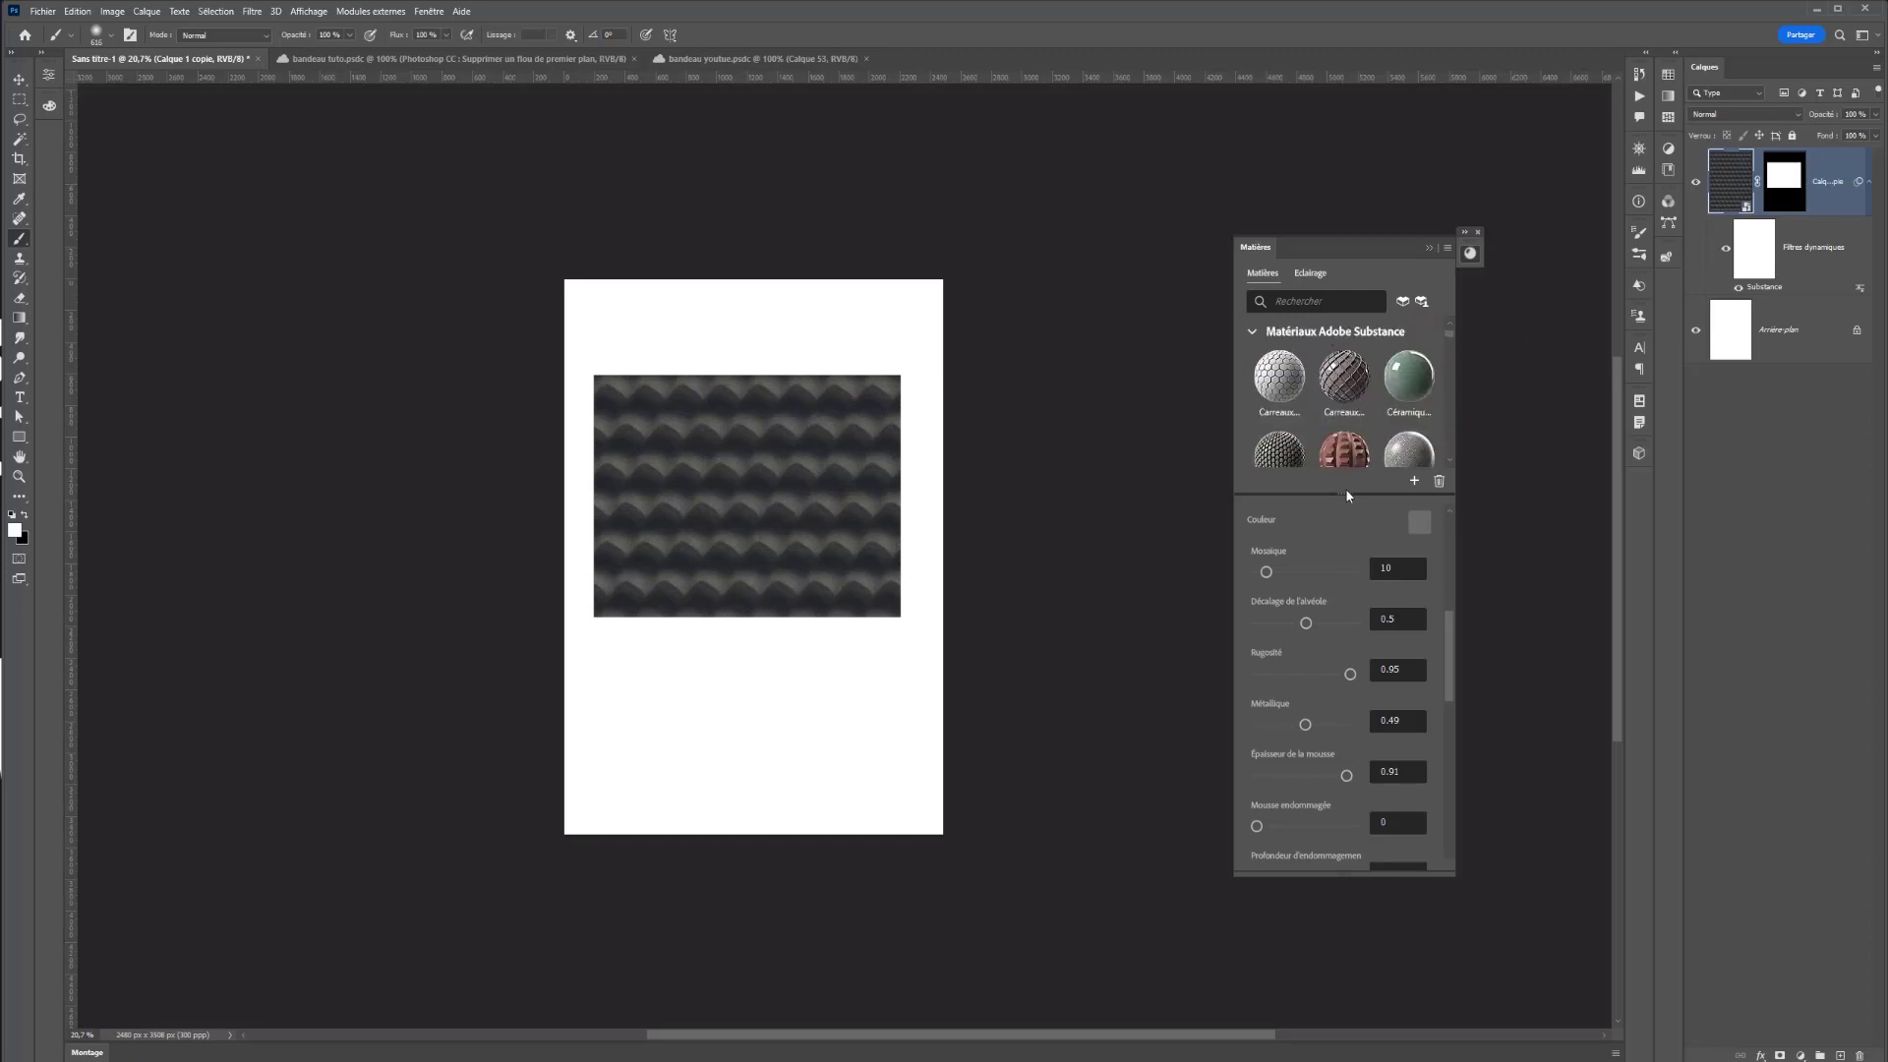
pyautogui.moveTo(1347, 495); pyautogui.dragTo(1337, 780)
pyautogui.scroll(-5, 1380, 614)
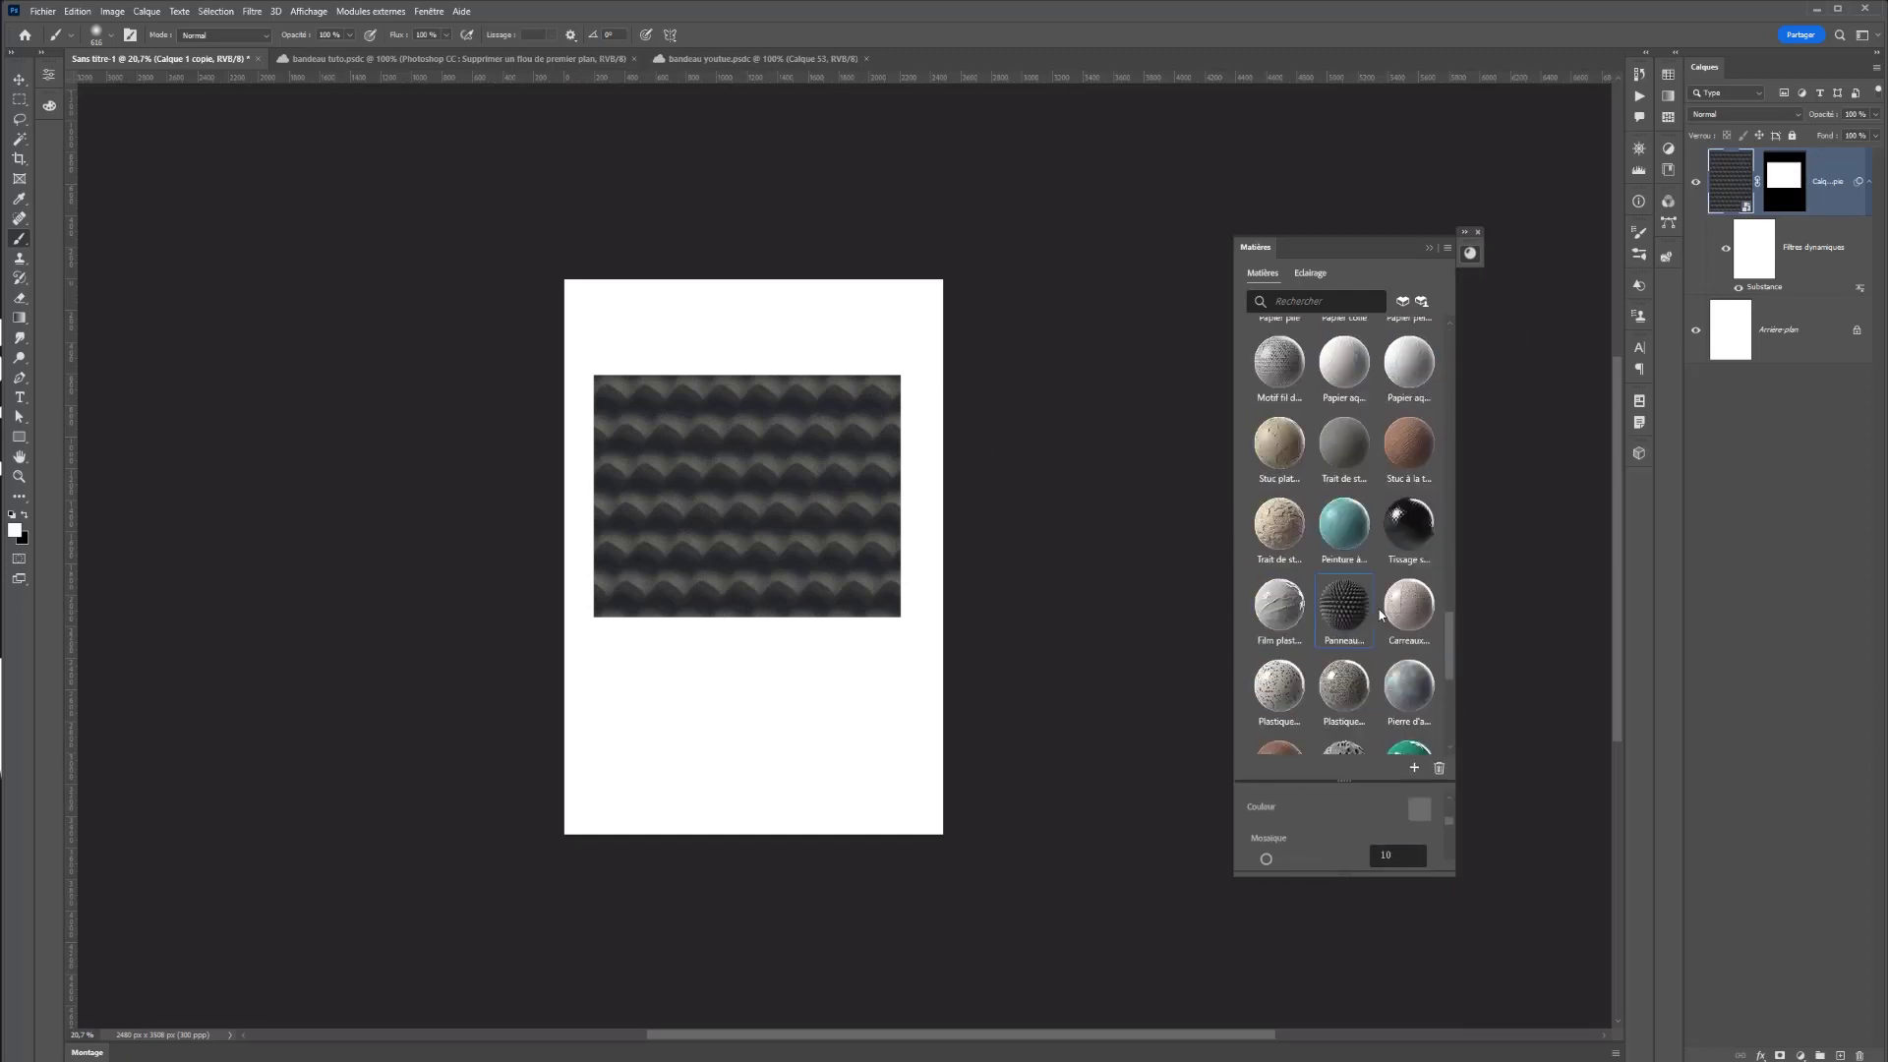
pyautogui.scroll(-10, 1381, 615)
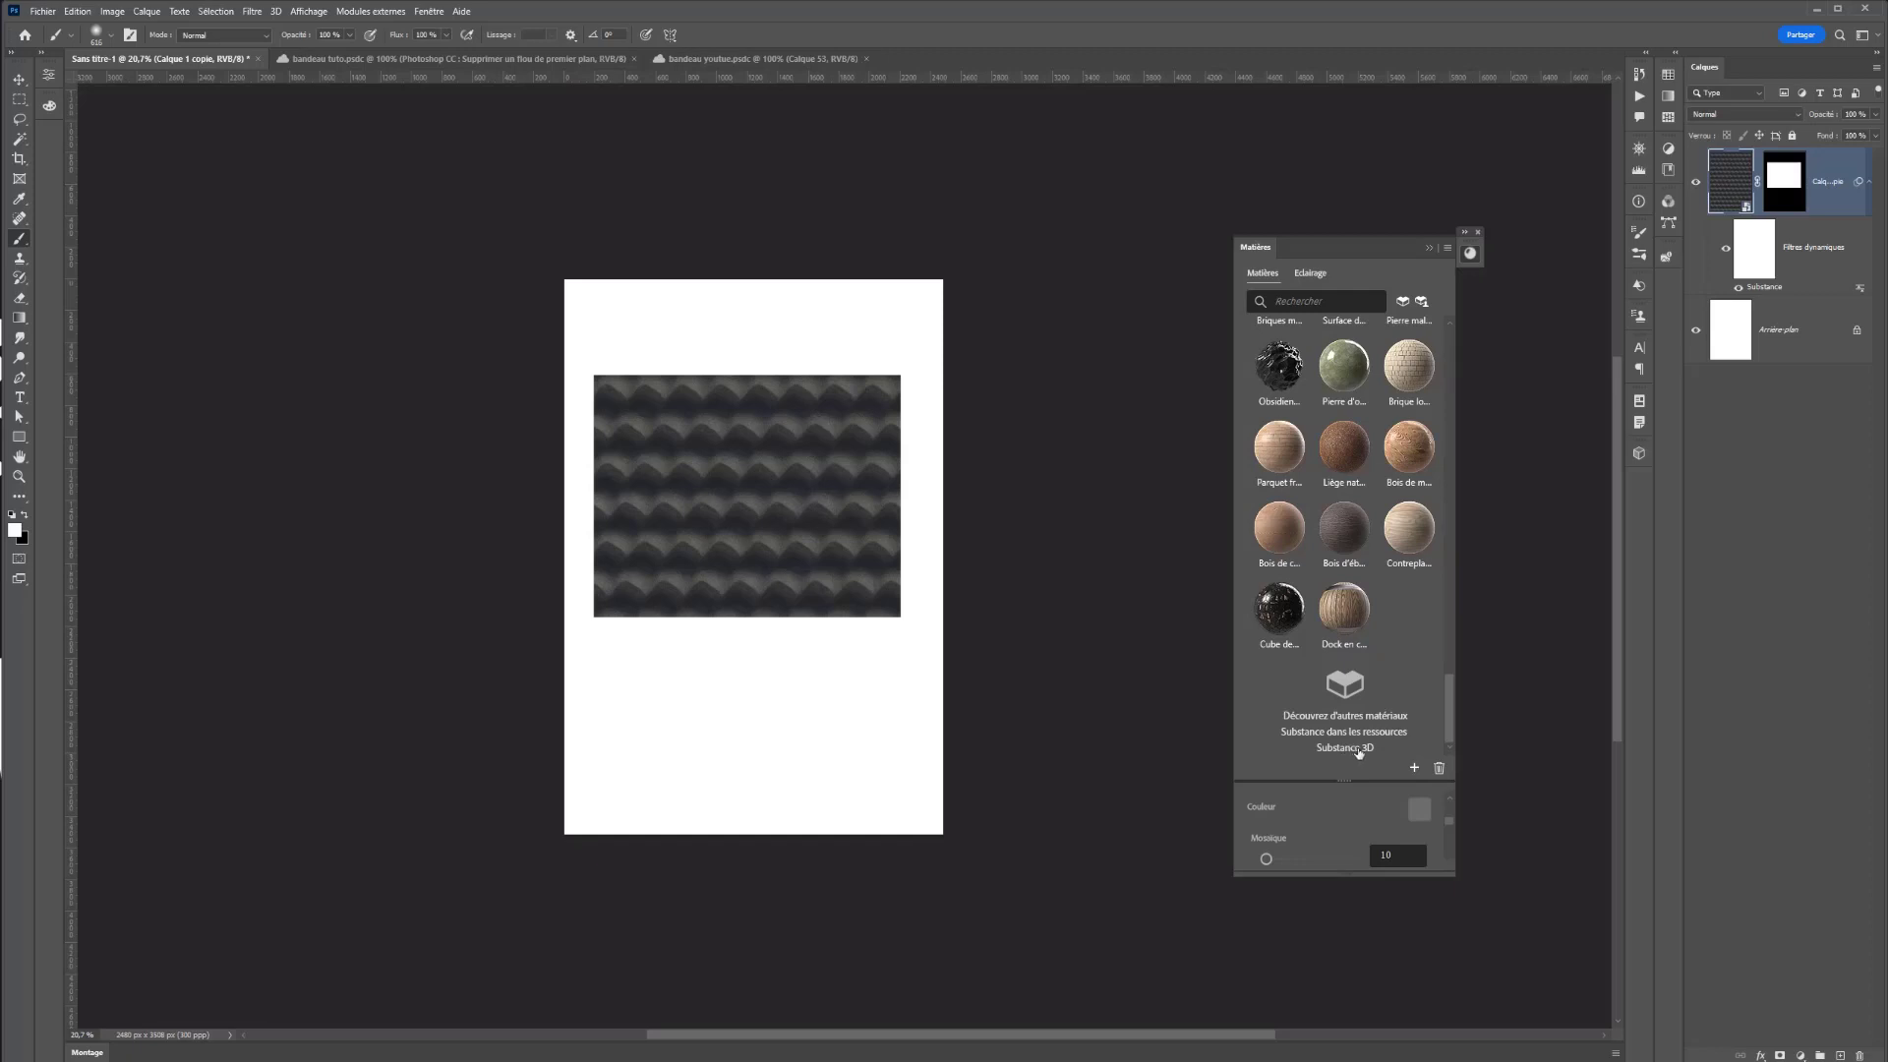
pyautogui.click(1414, 768)
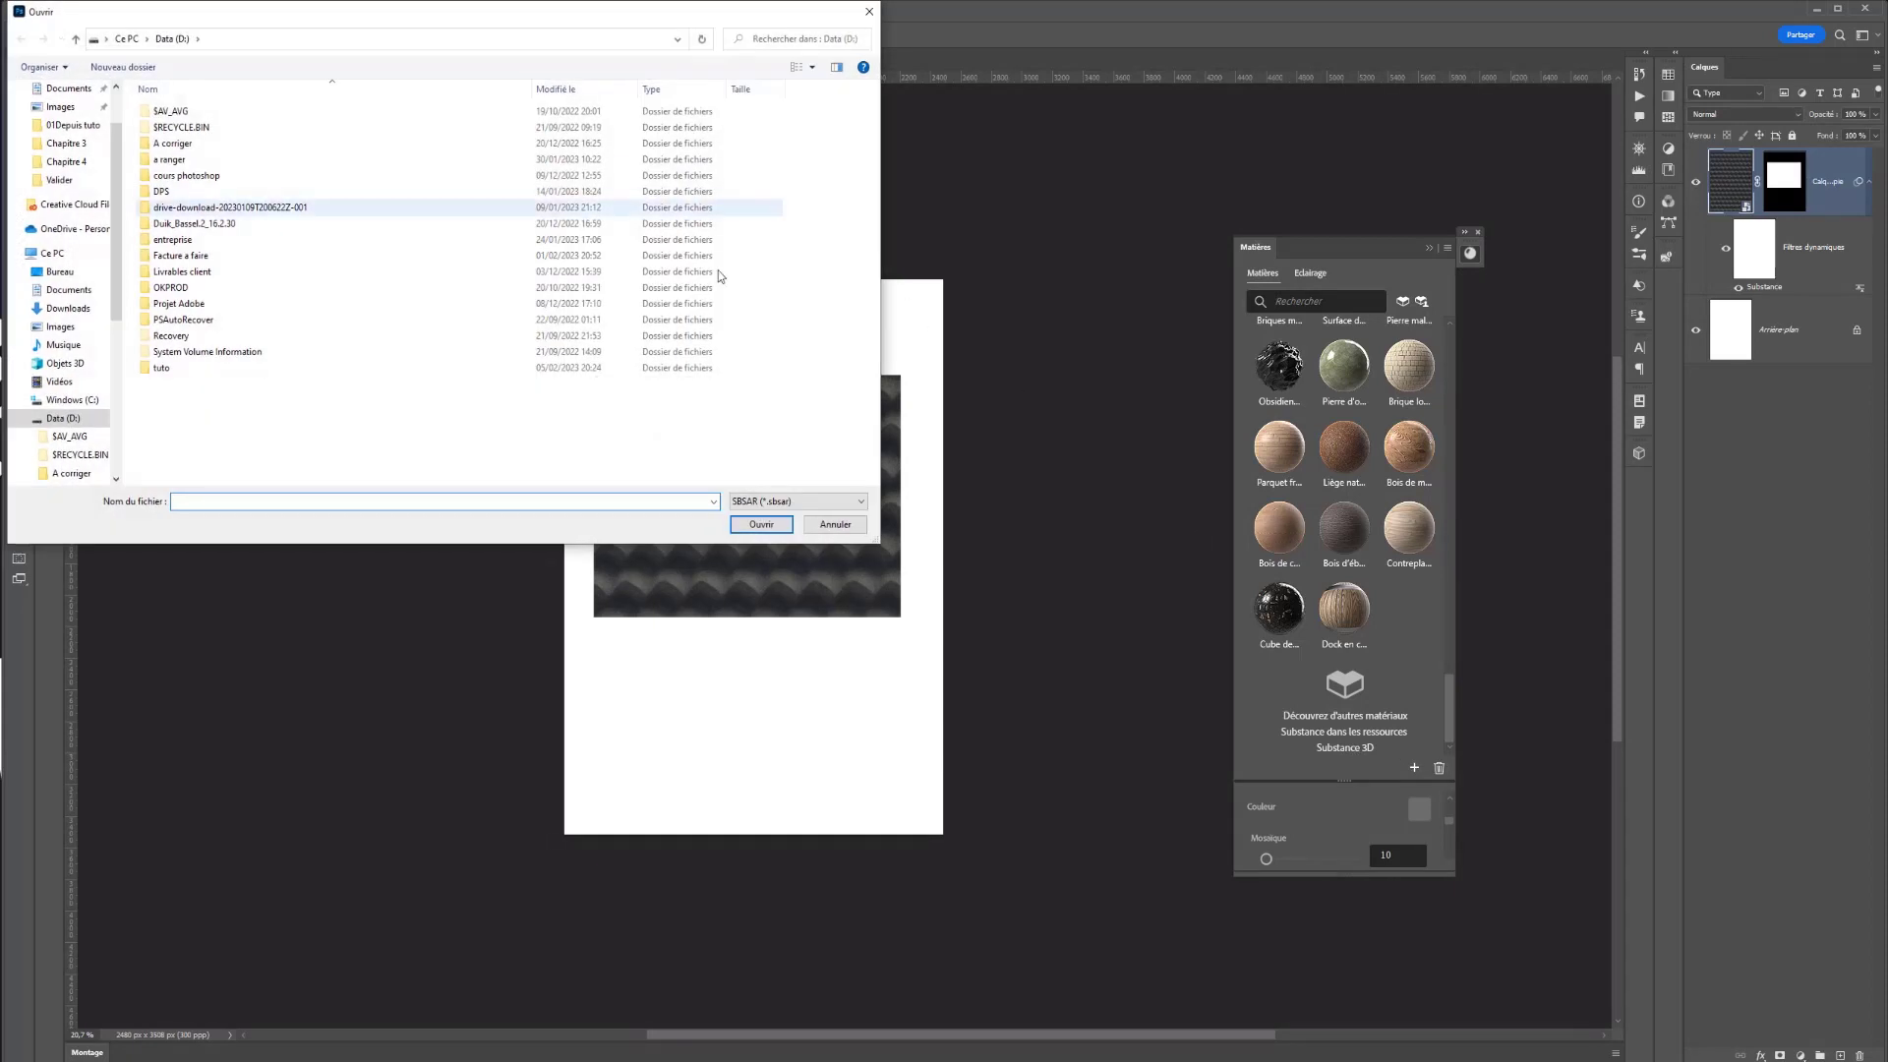
pyautogui.click(835, 524)
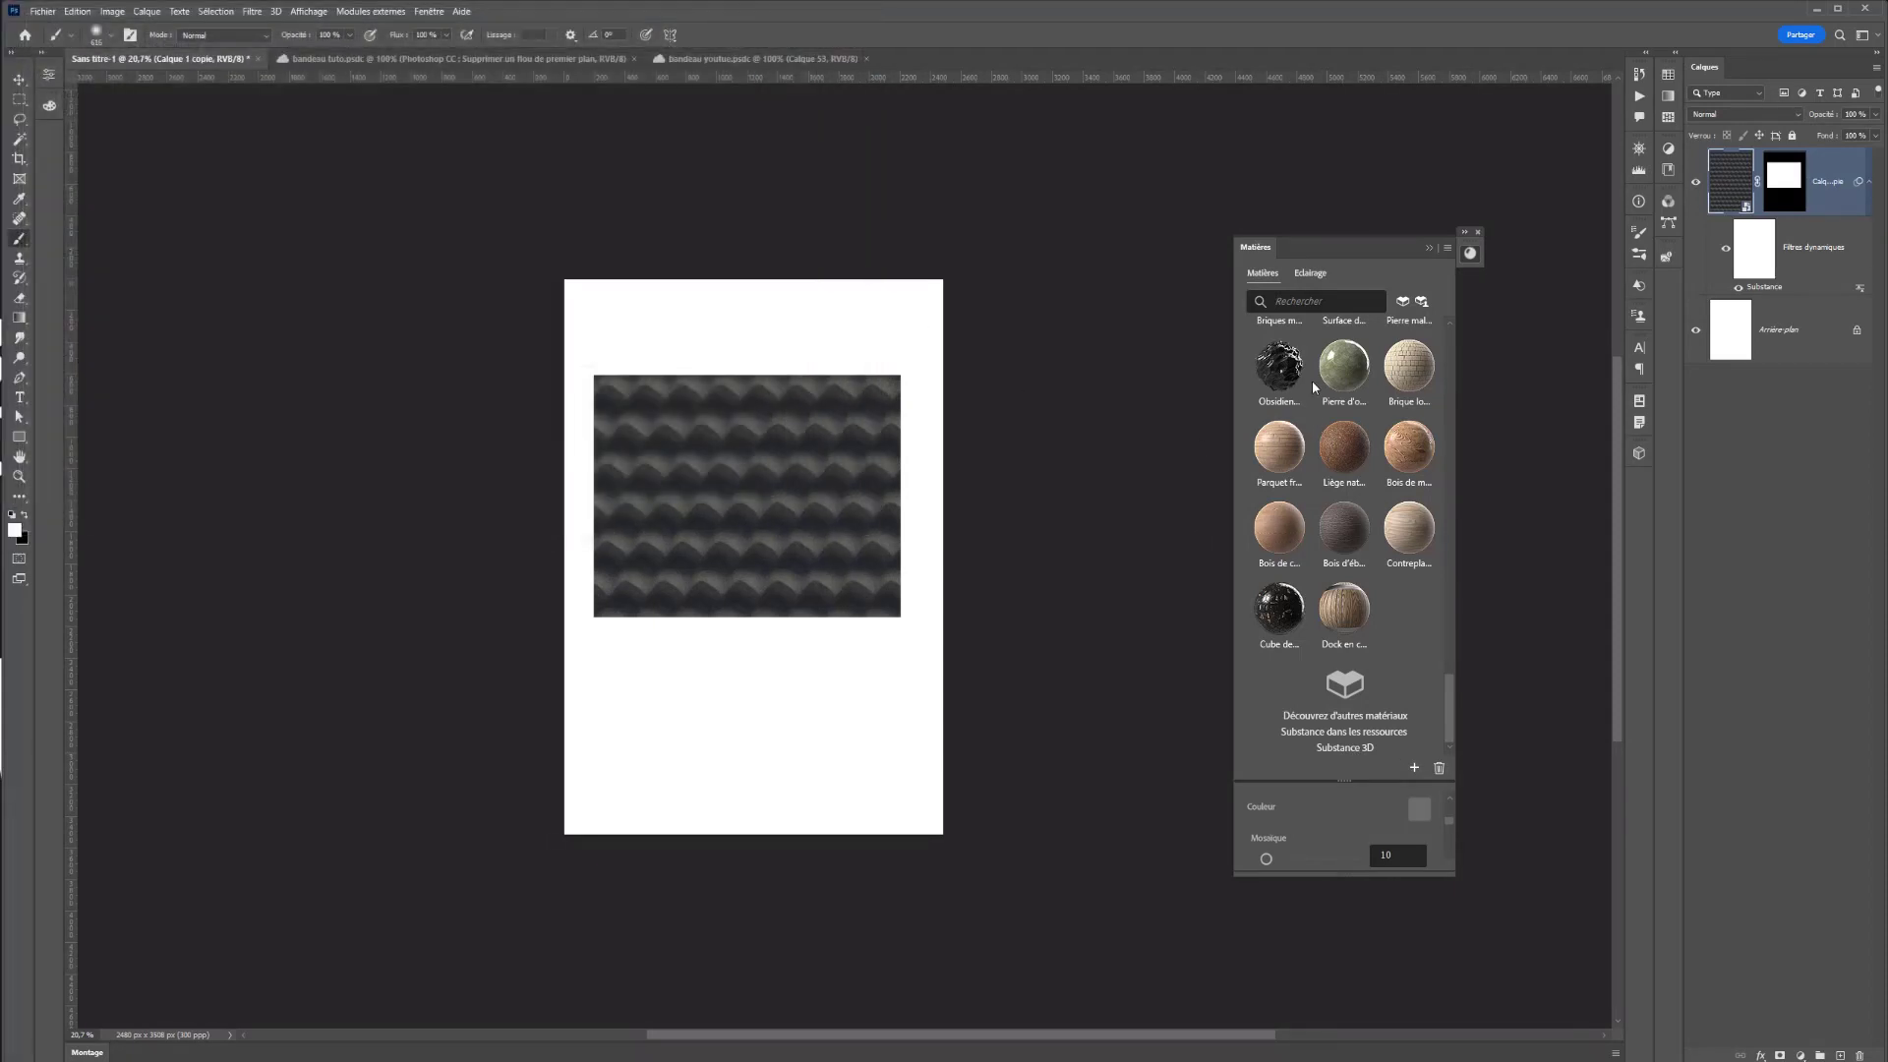
# - Replace the rectangle's material with the green veined stone "Pierre mal..."
pyautogui.scroll(6, 1335, 384)
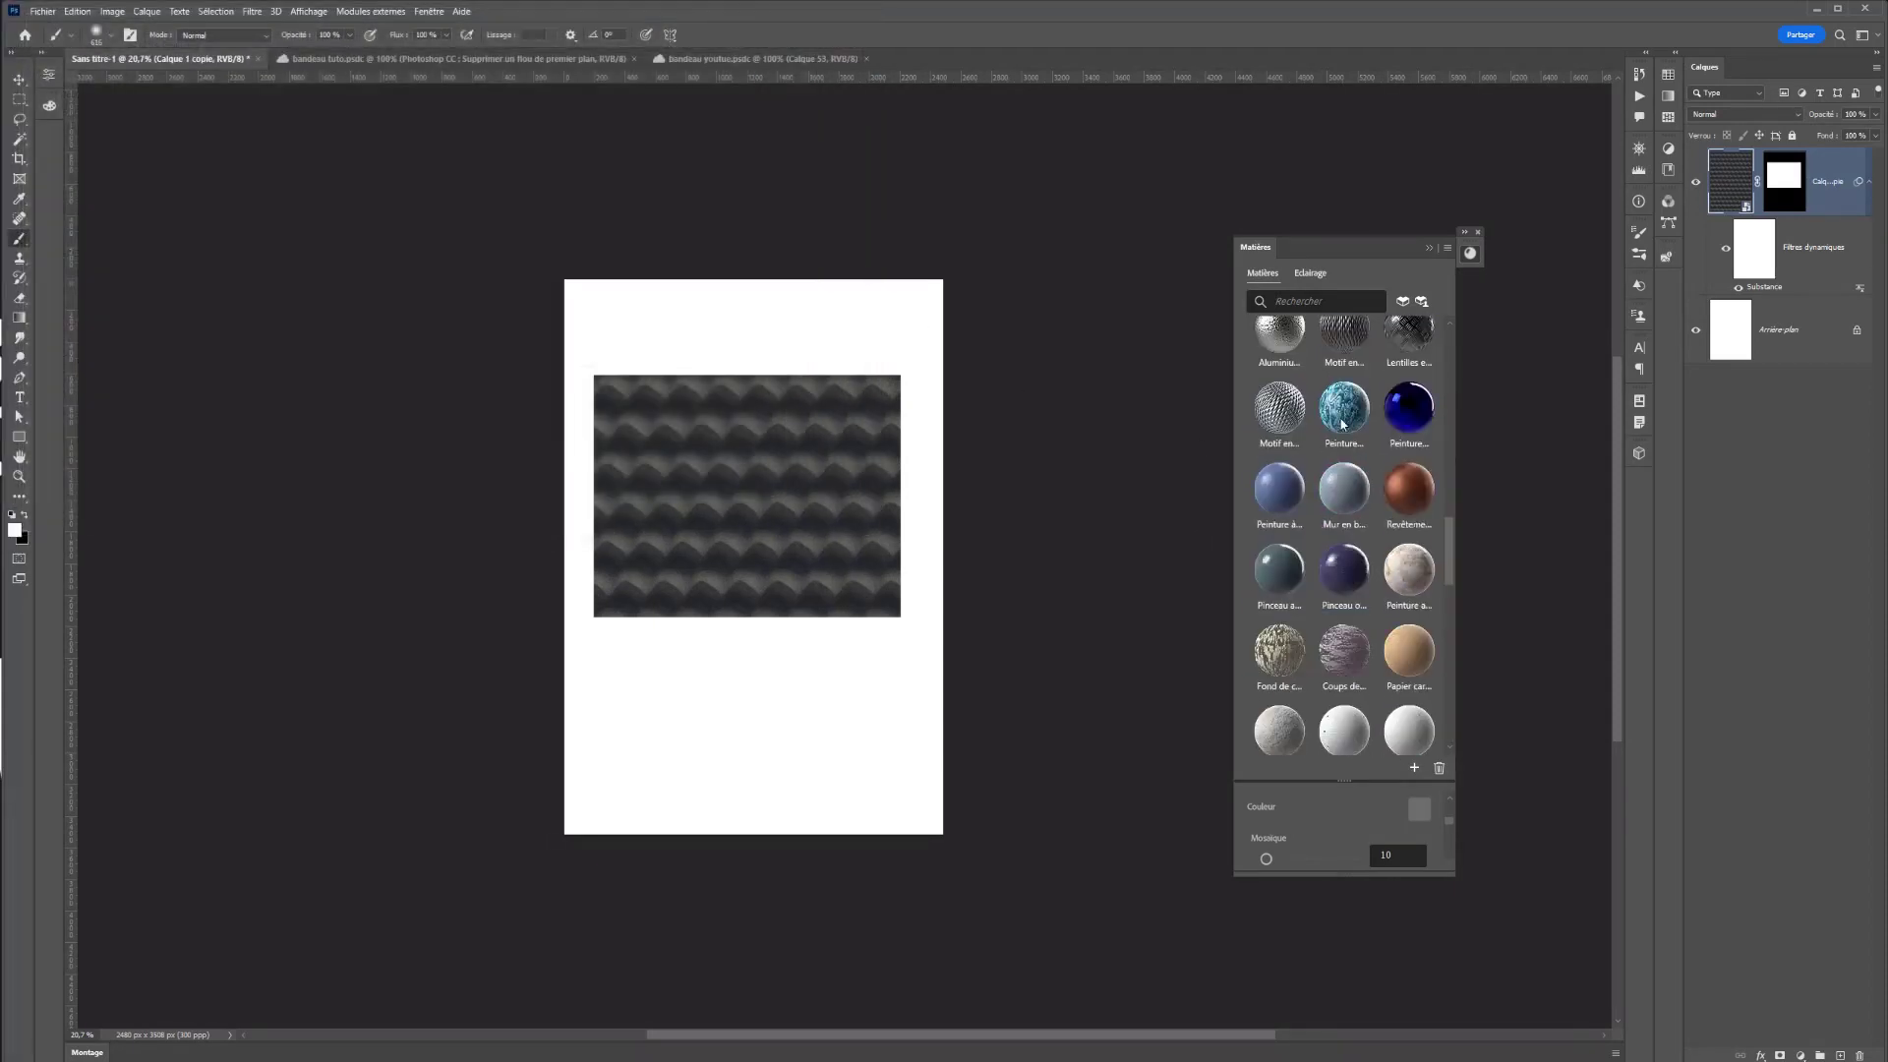
pyautogui.scroll(-2, 1343, 425)
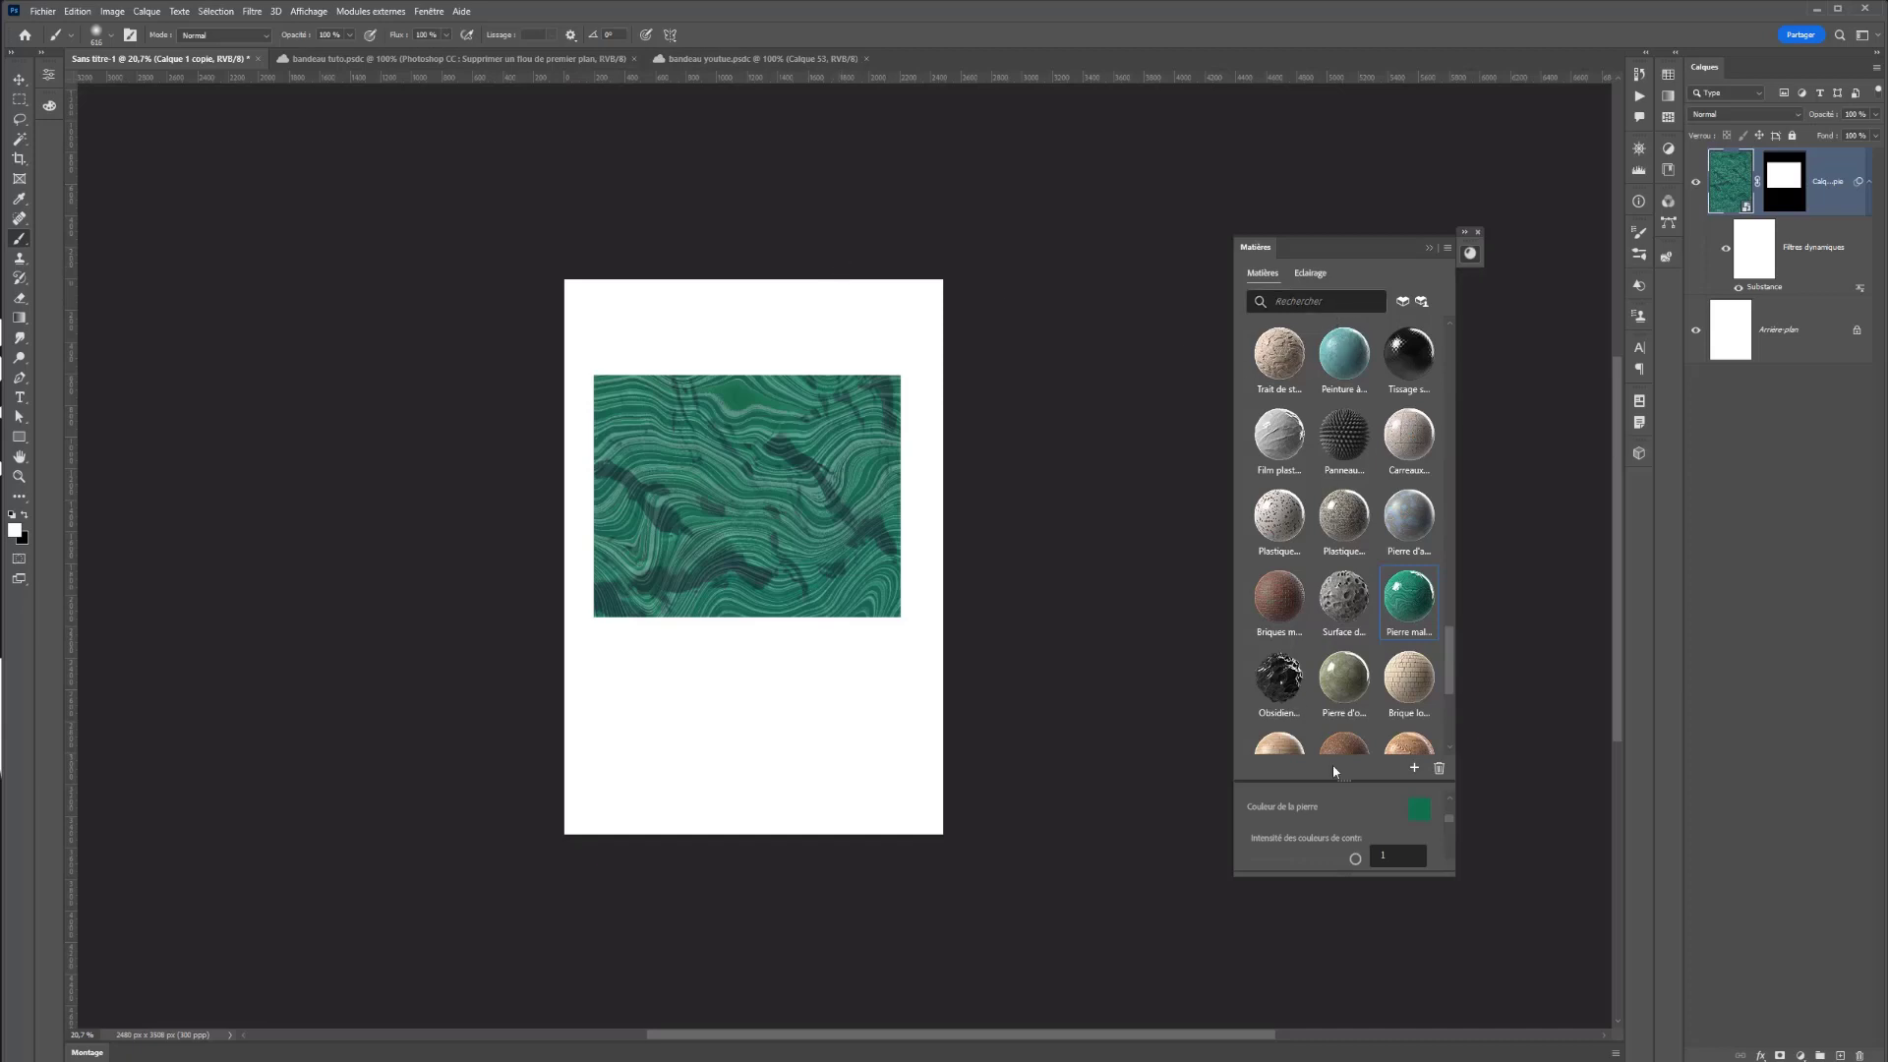
# - Enlarge the material properties area and set the stone's Quantité de veines to 0.7 and Lissage de la pierre to 0.84
pyautogui.moveTo(1341, 781); pyautogui.dragTo(1361, 469)
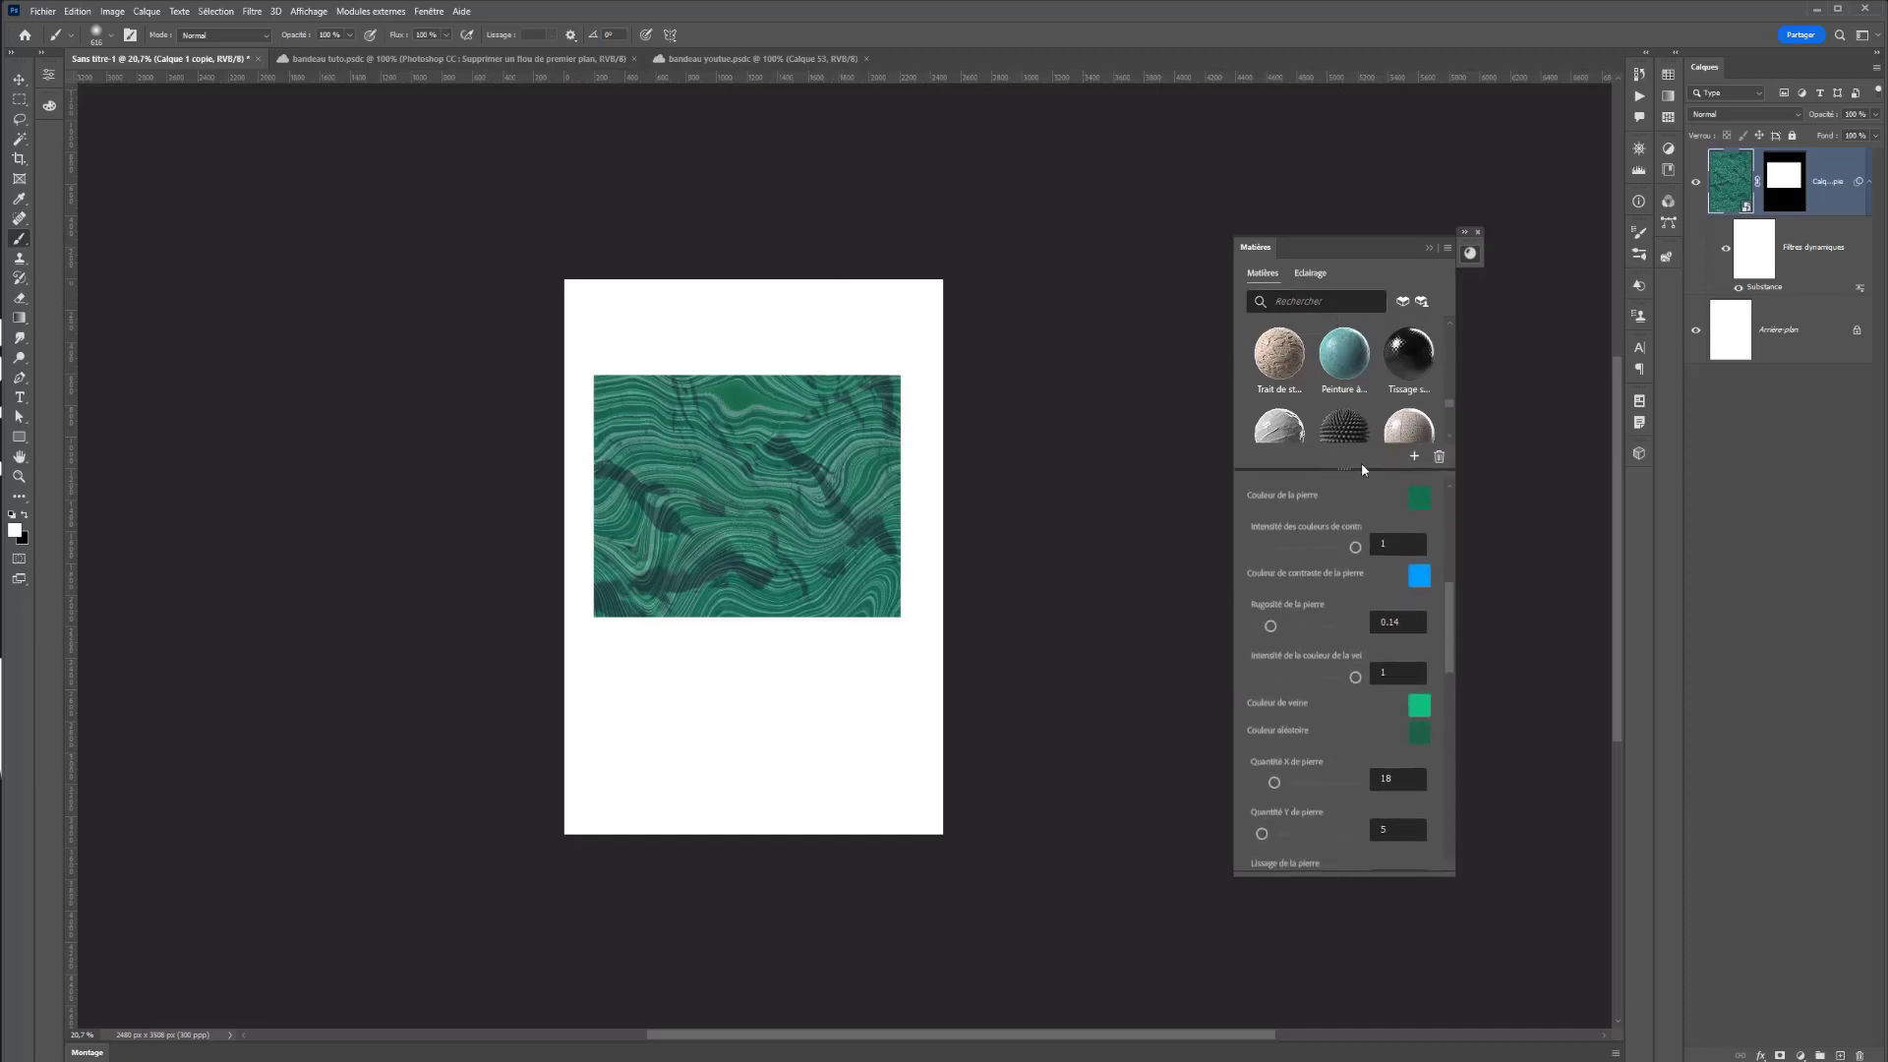
pyautogui.scroll(-5, 1288, 762)
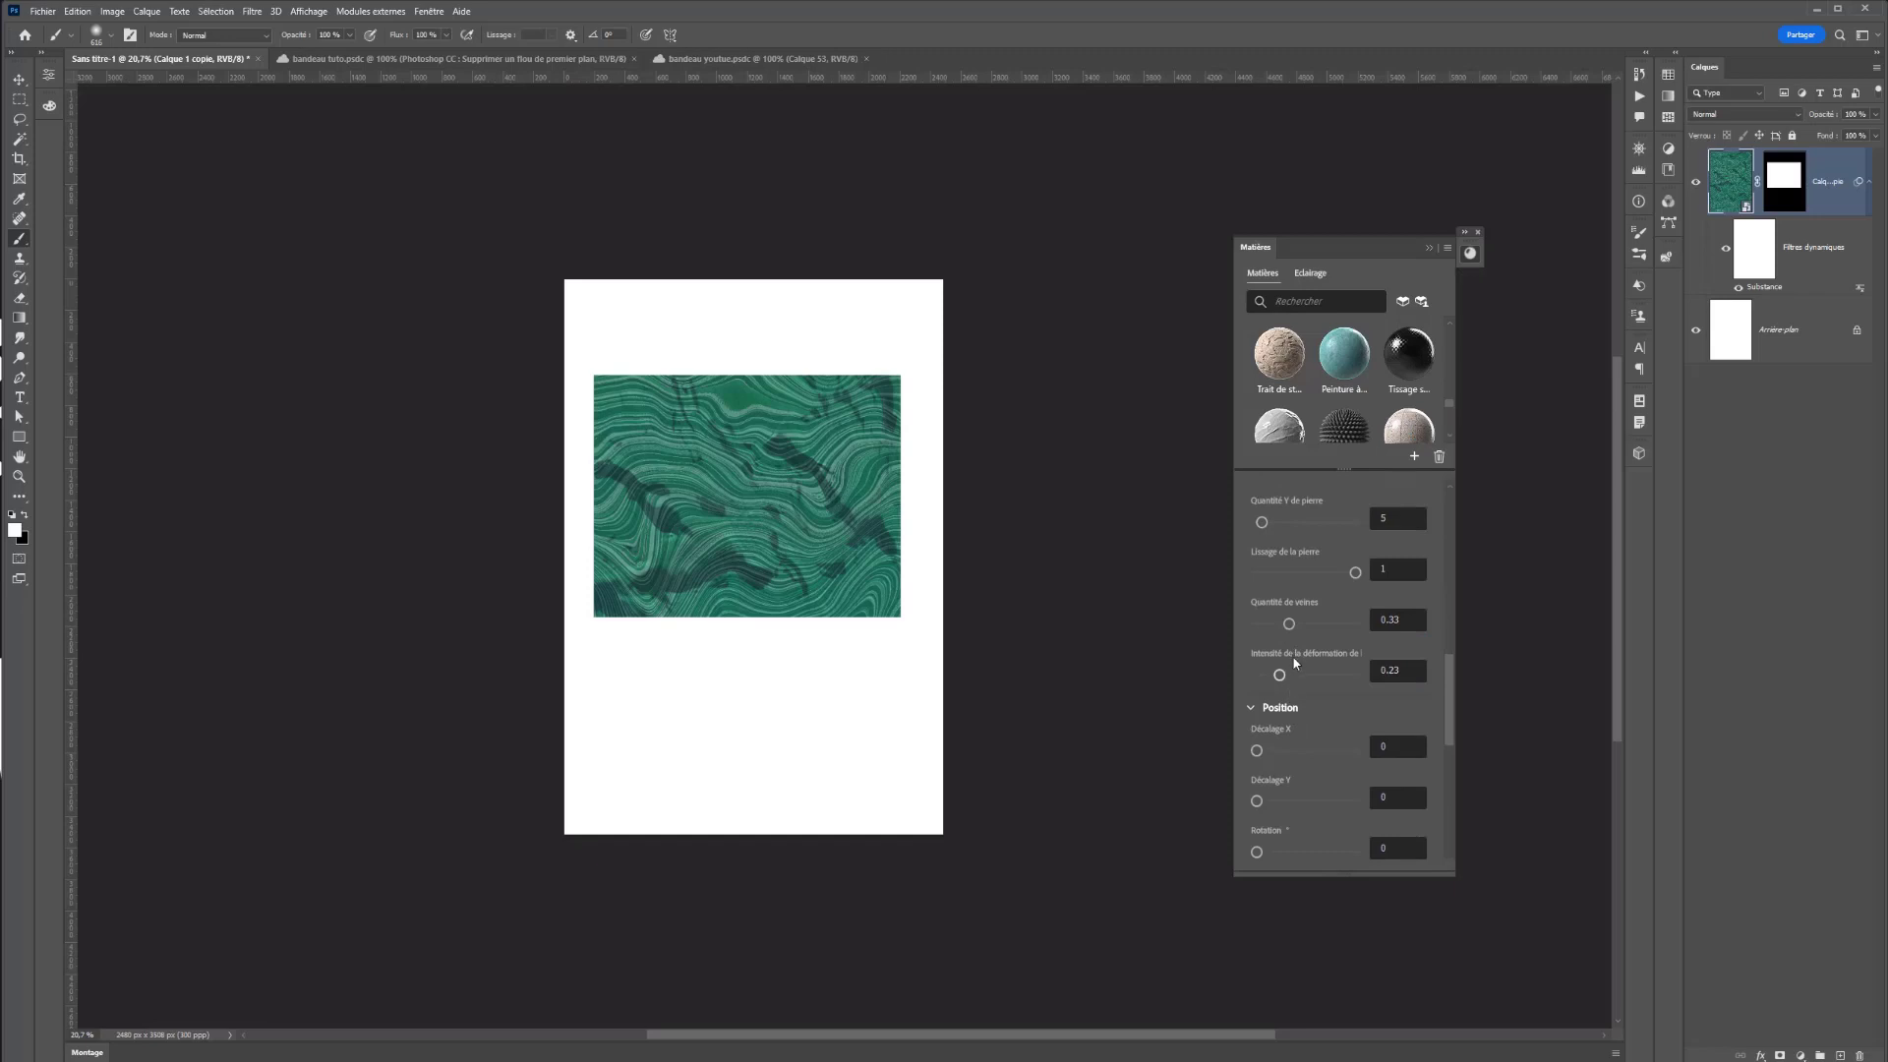
pyautogui.moveTo(1326, 630); pyautogui.dragTo(1339, 571)
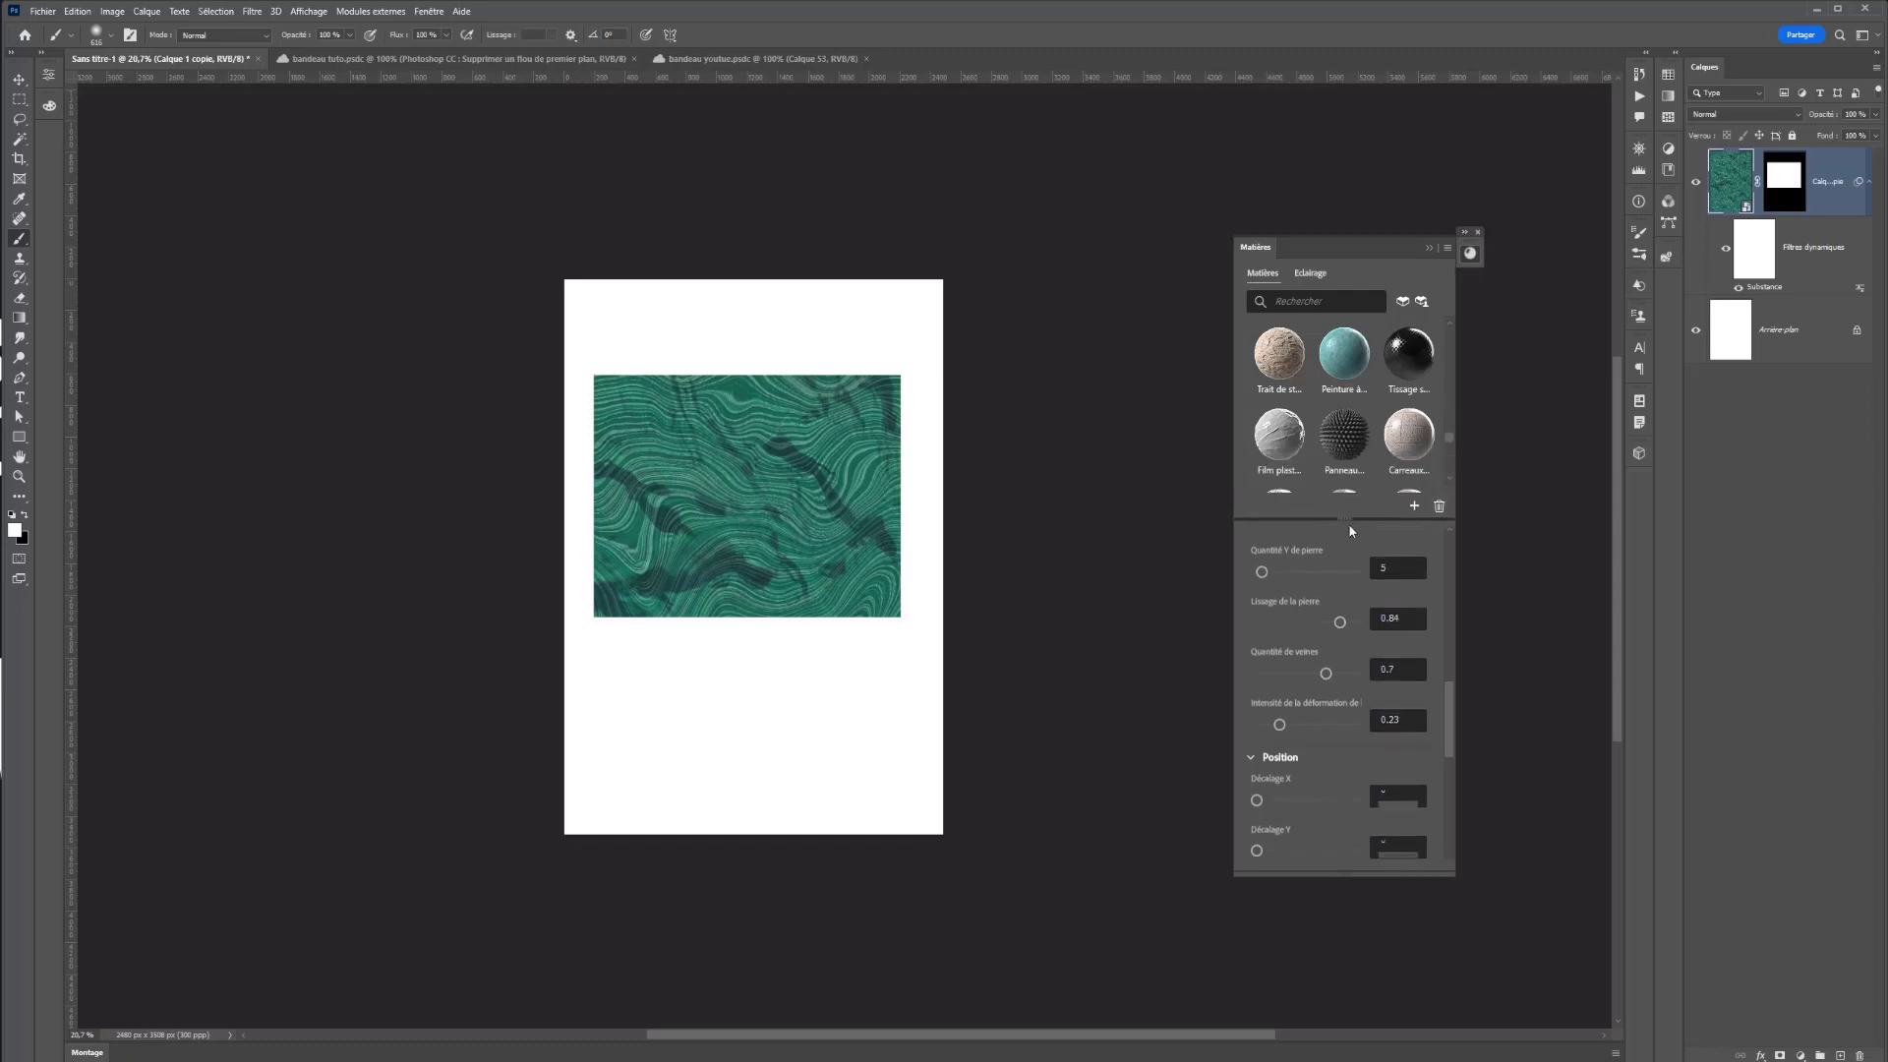
# - Set the material lighting's Rotation to 292.8° and its Hauteur to 36.3°, trying 90° for the height first
pyautogui.click(1313, 274)
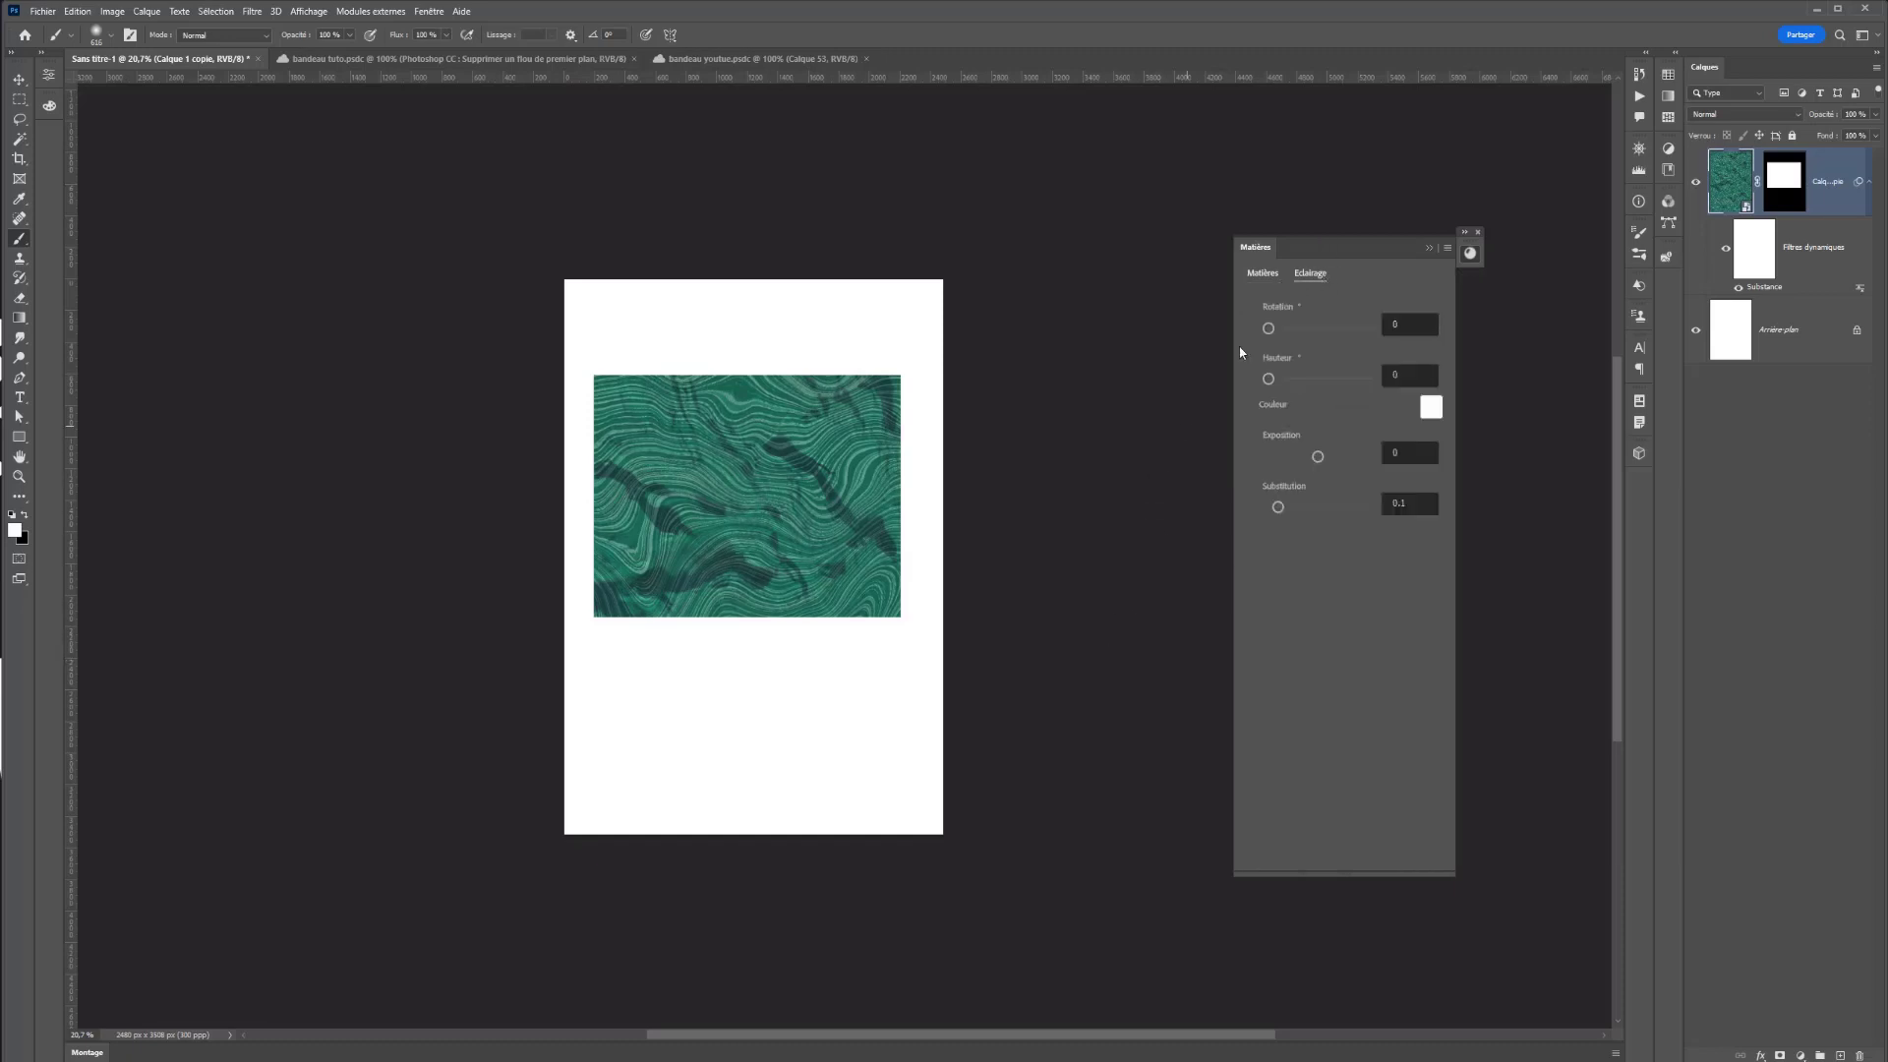
pyautogui.click(1315, 328)
pyautogui.moveTo(1324, 335); pyautogui.dragTo(1271, 379)
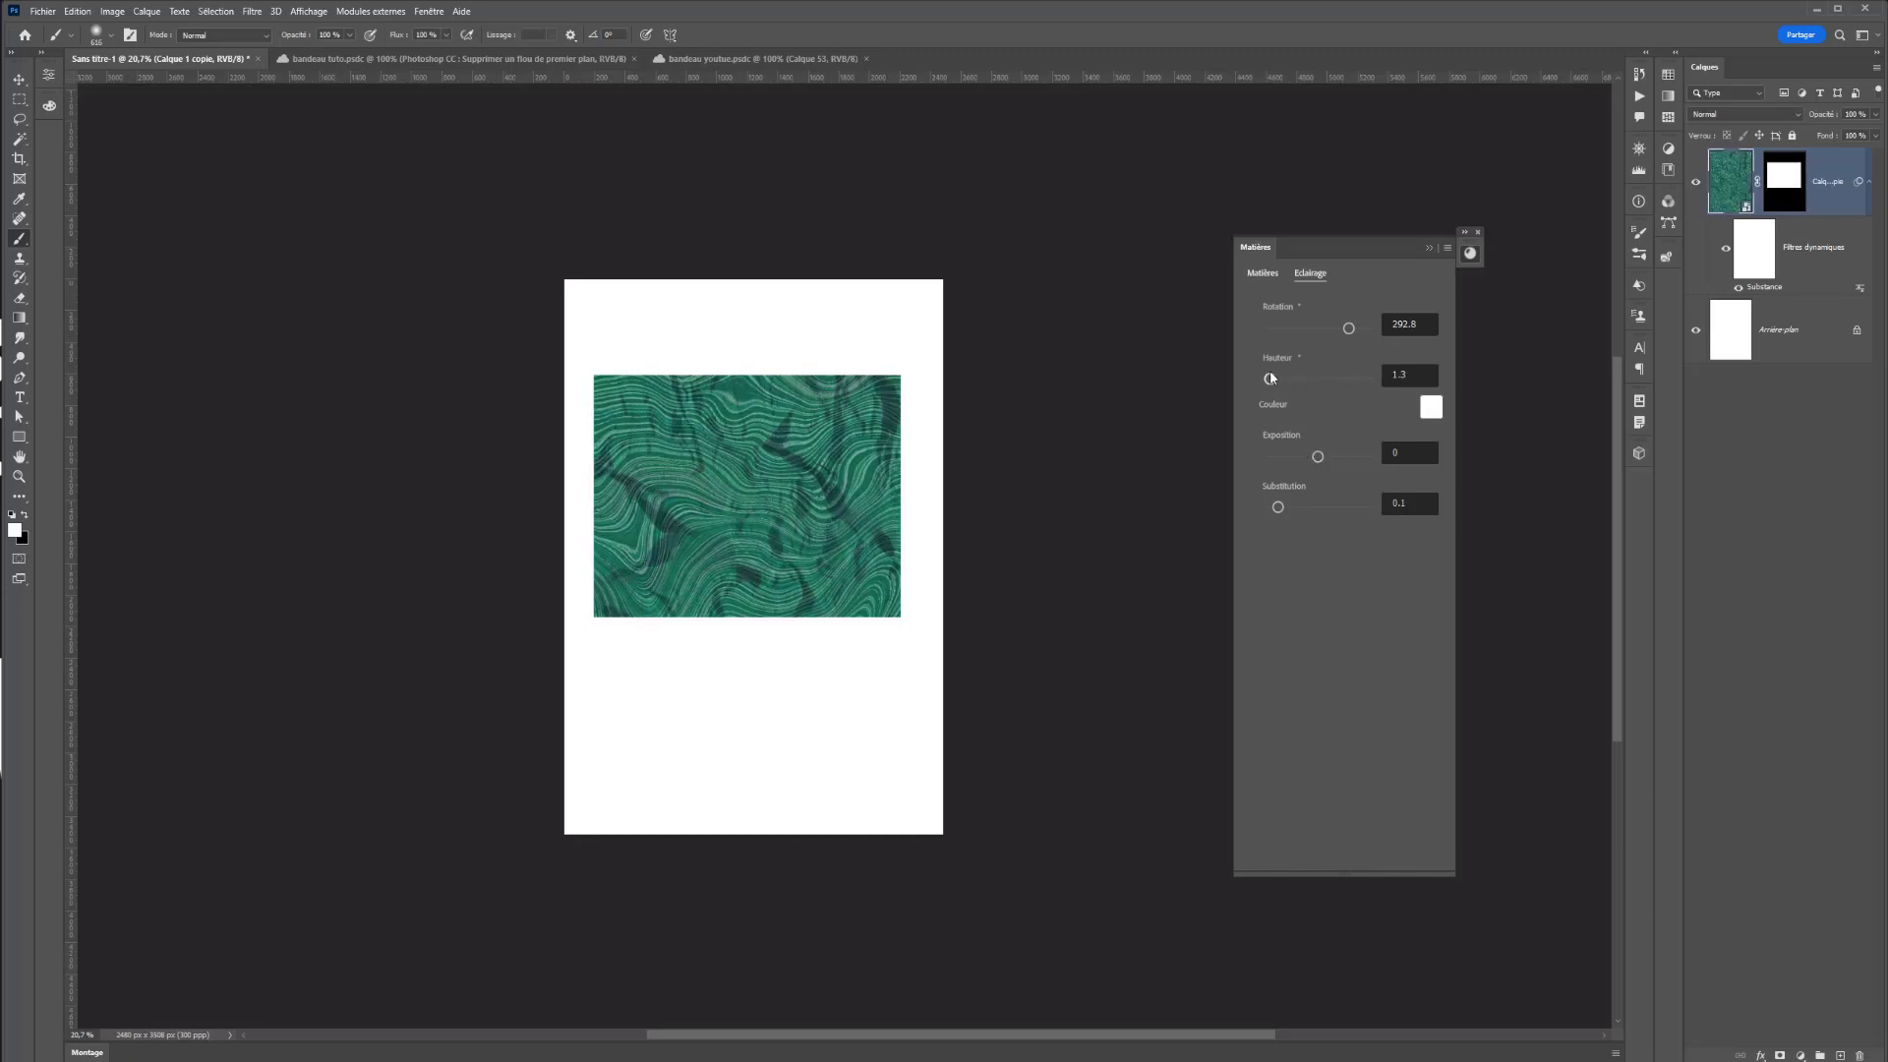
pyautogui.moveTo(1309, 378); pyautogui.dragTo(1370, 379)
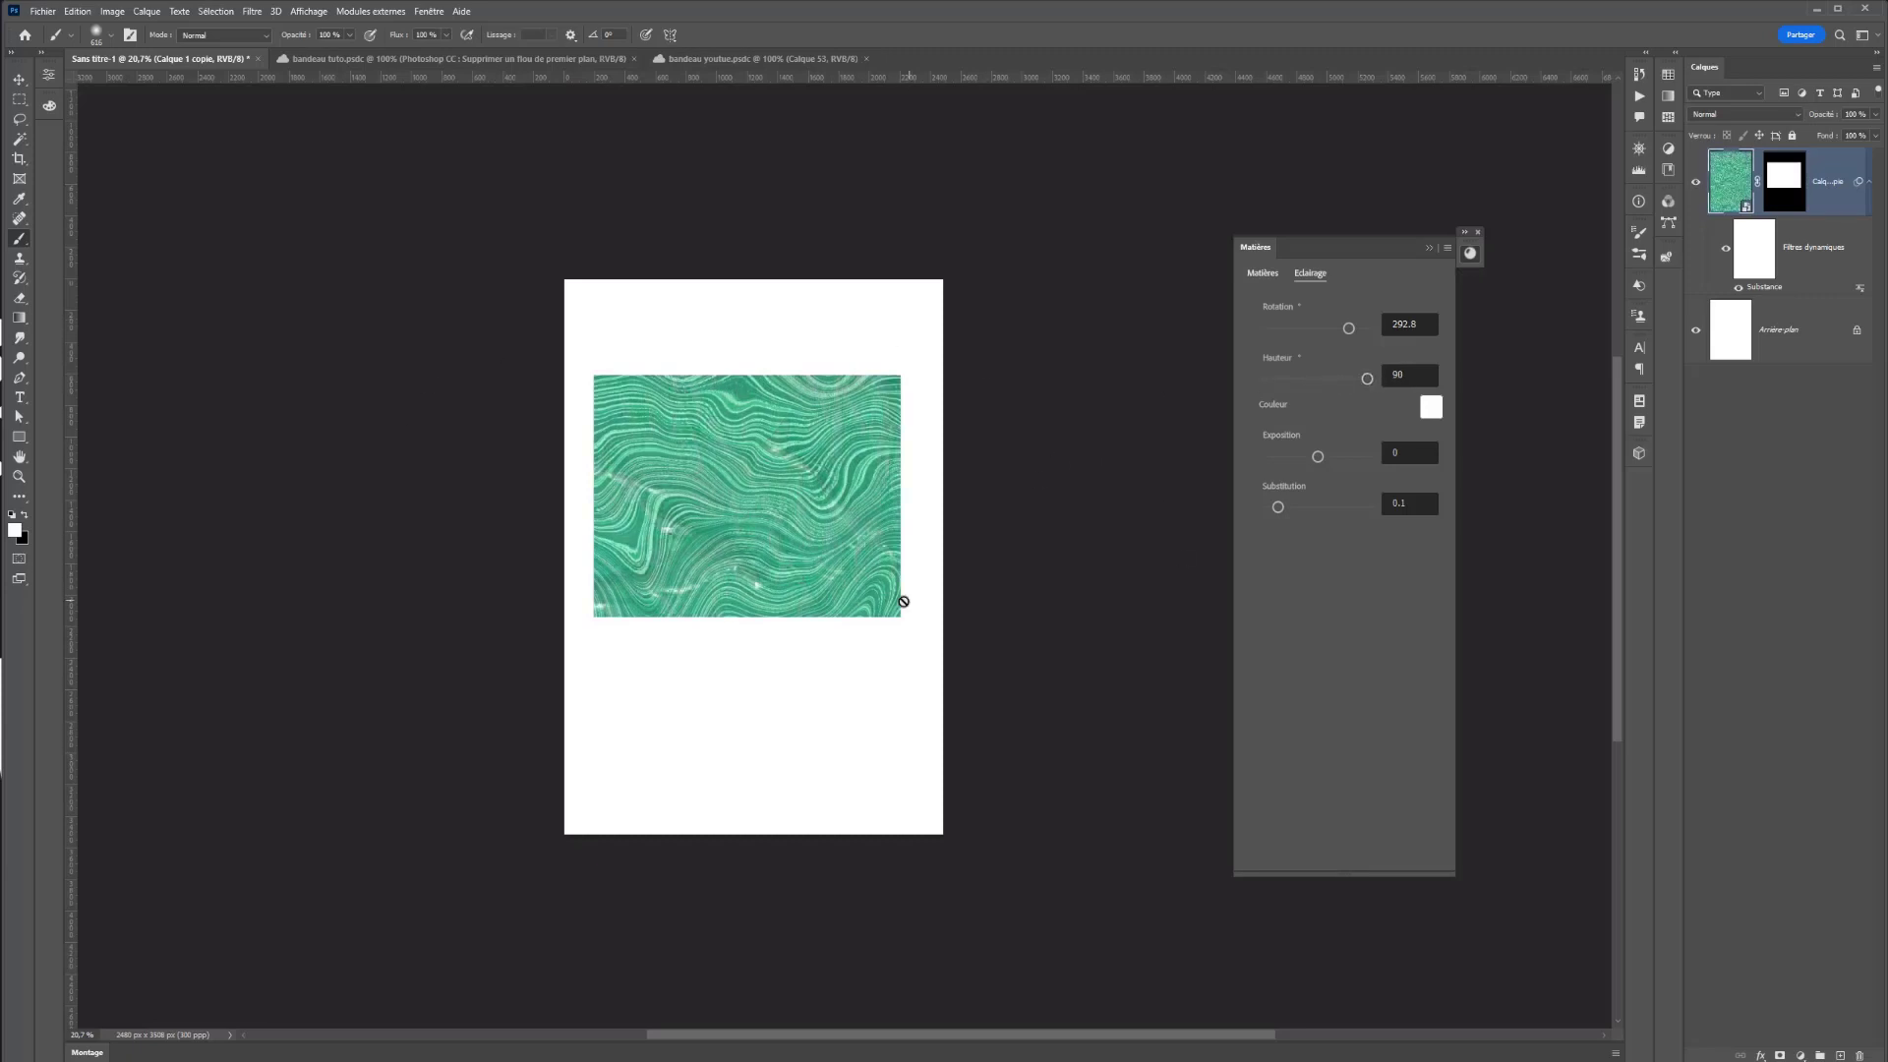
pyautogui.click(1309, 379)
# - Try a green light colour and apply orange dd7800 as the material's lighting colour
pyautogui.click(1432, 408)
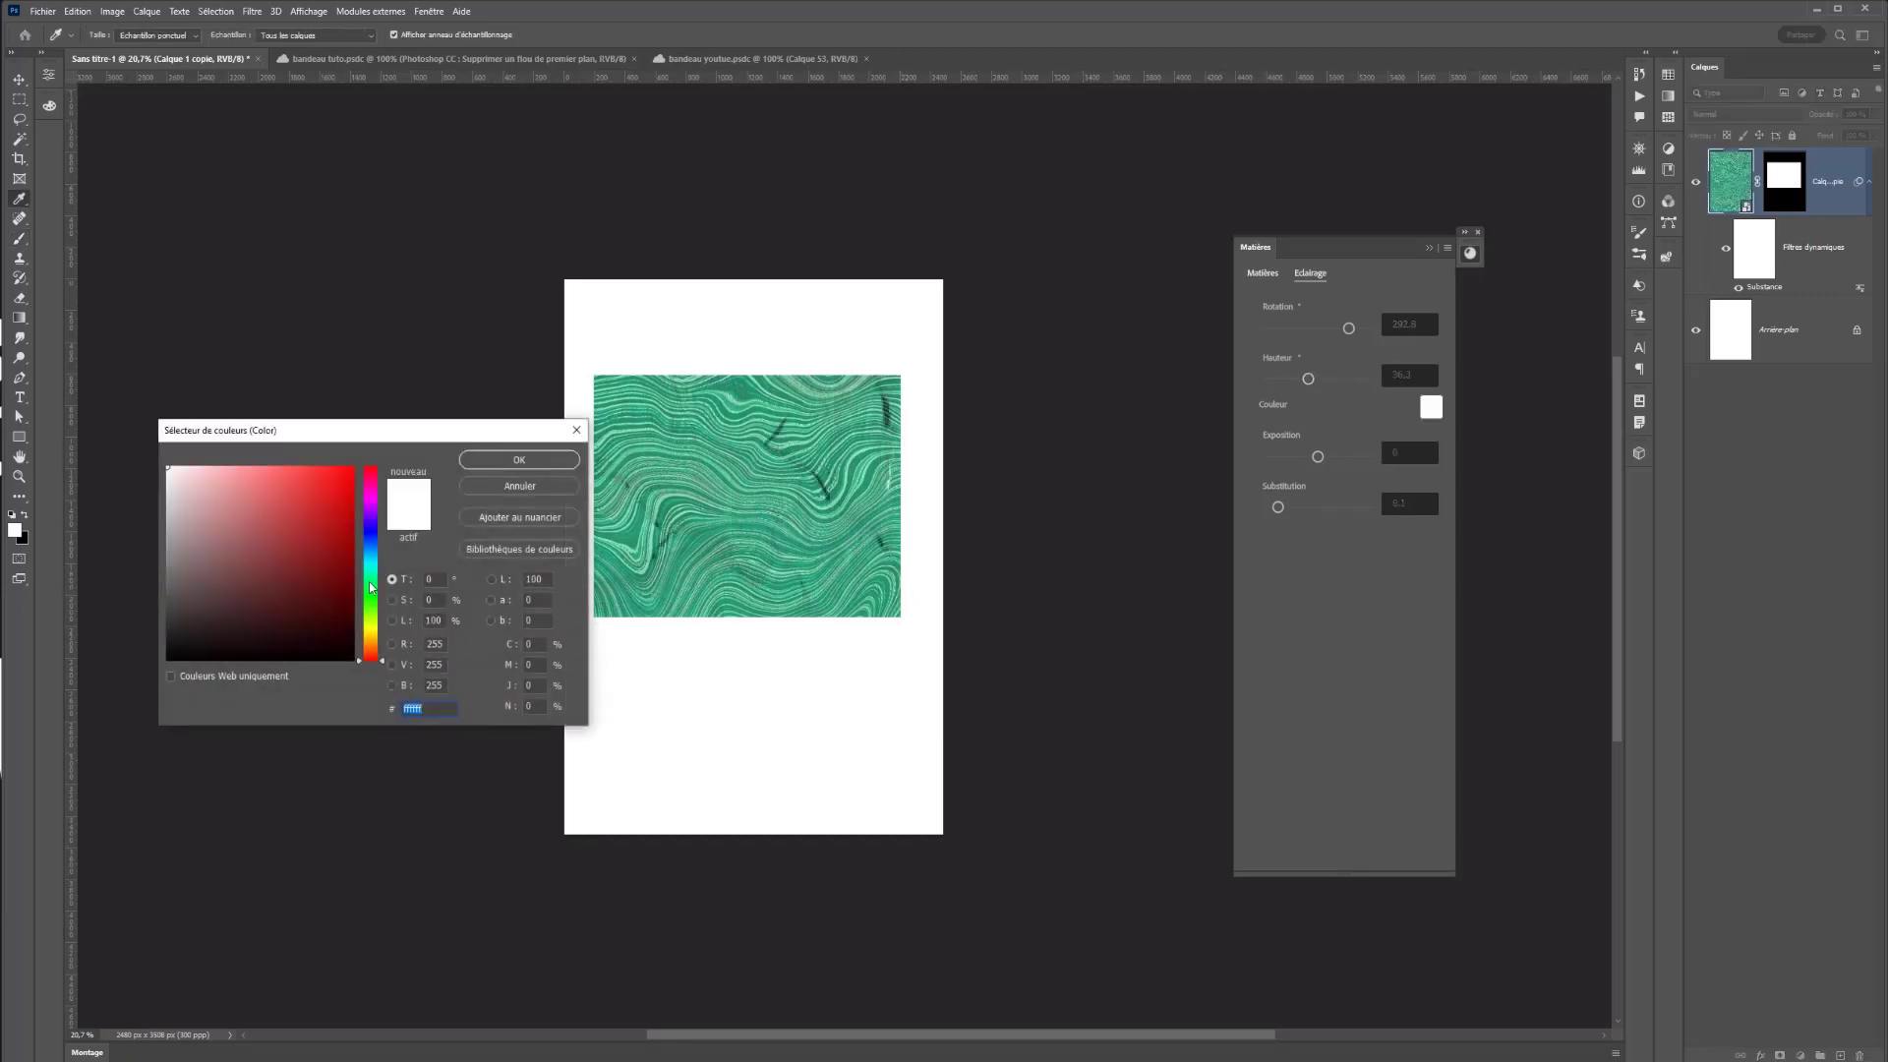
pyautogui.click(371, 588)
pyautogui.write('114d1e')
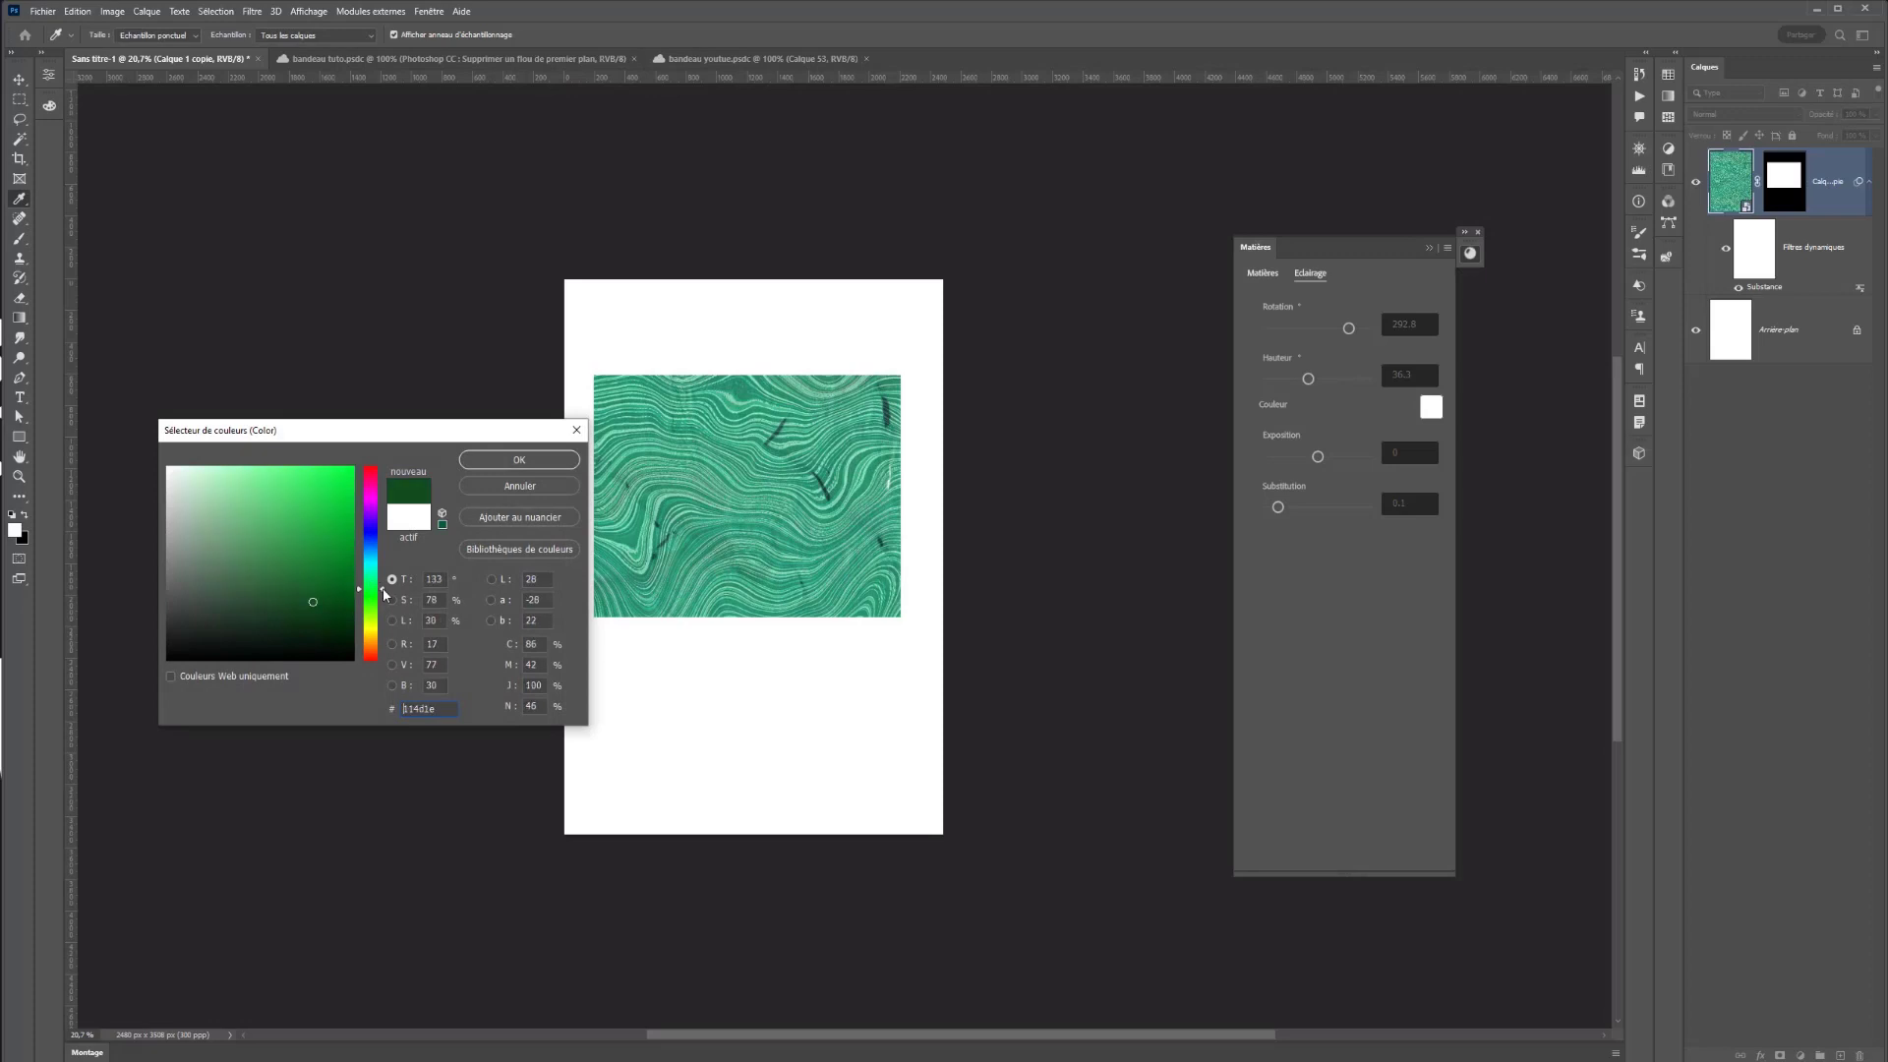
pyautogui.write('dd7800')
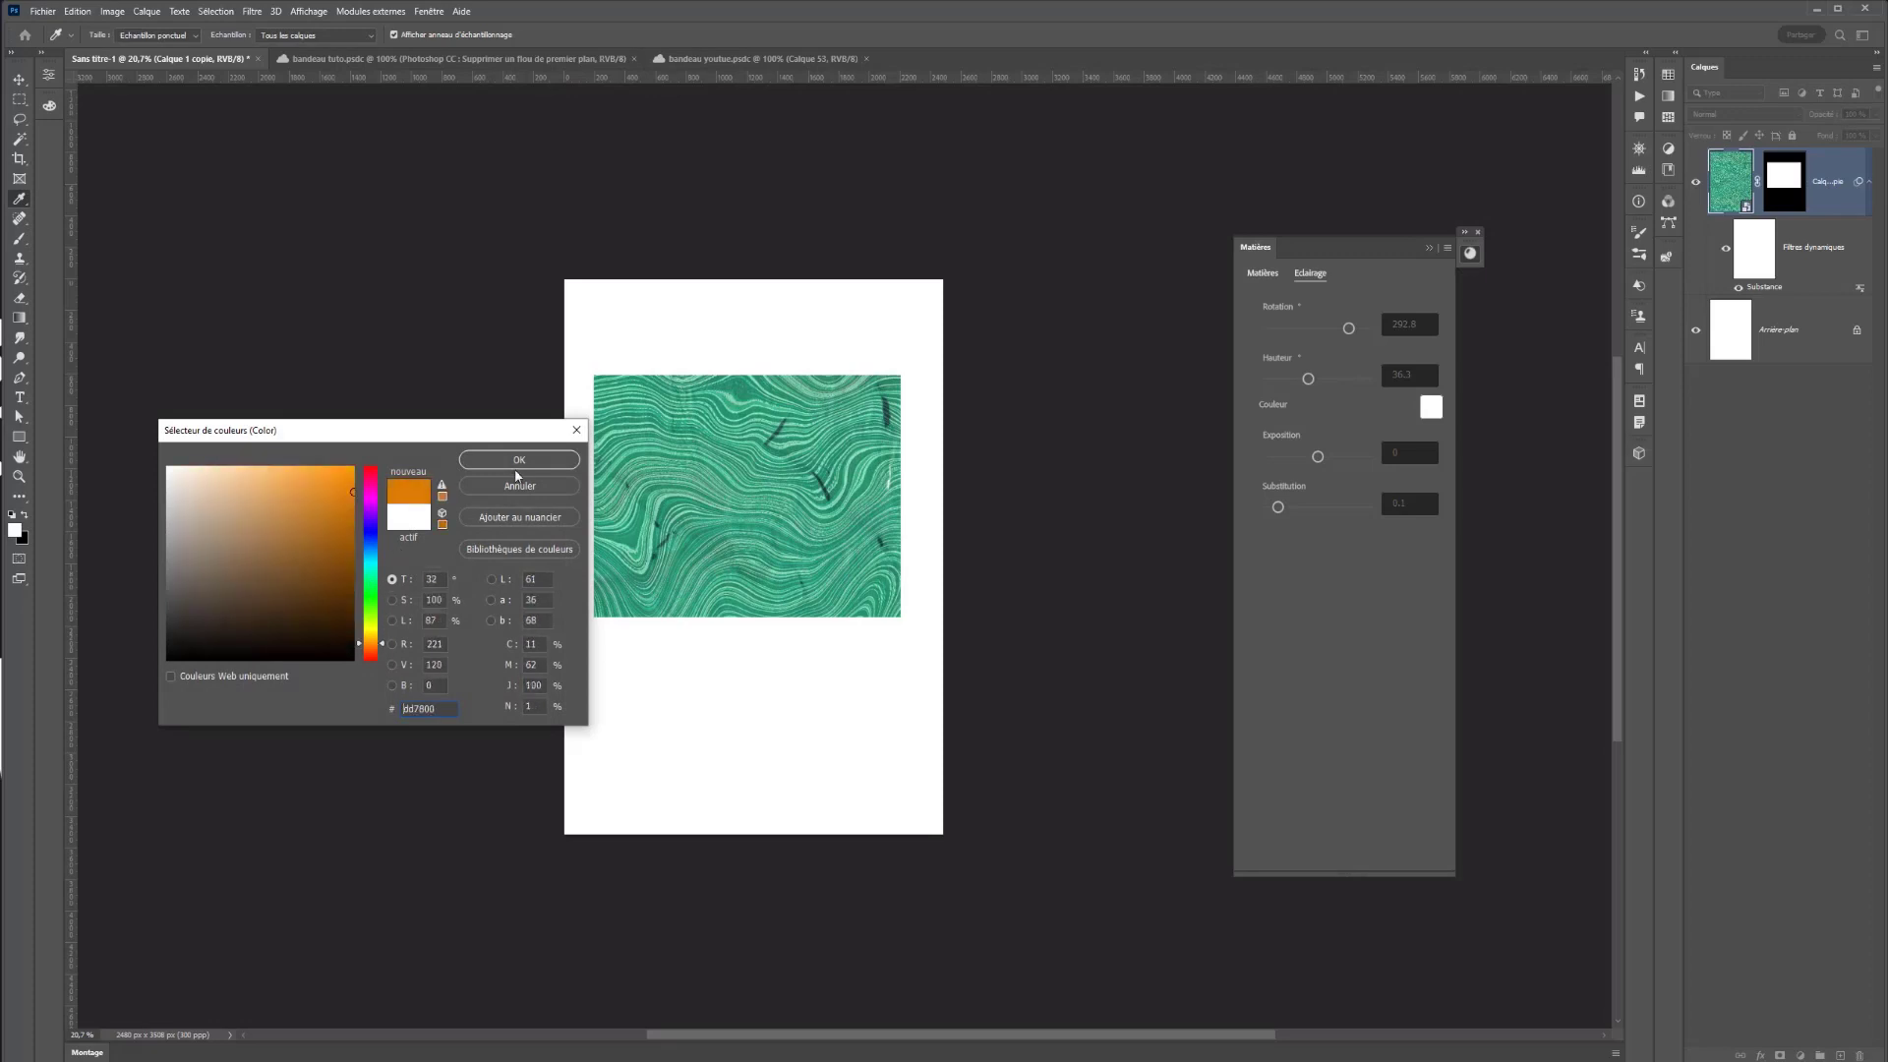
pyautogui.click(517, 461)
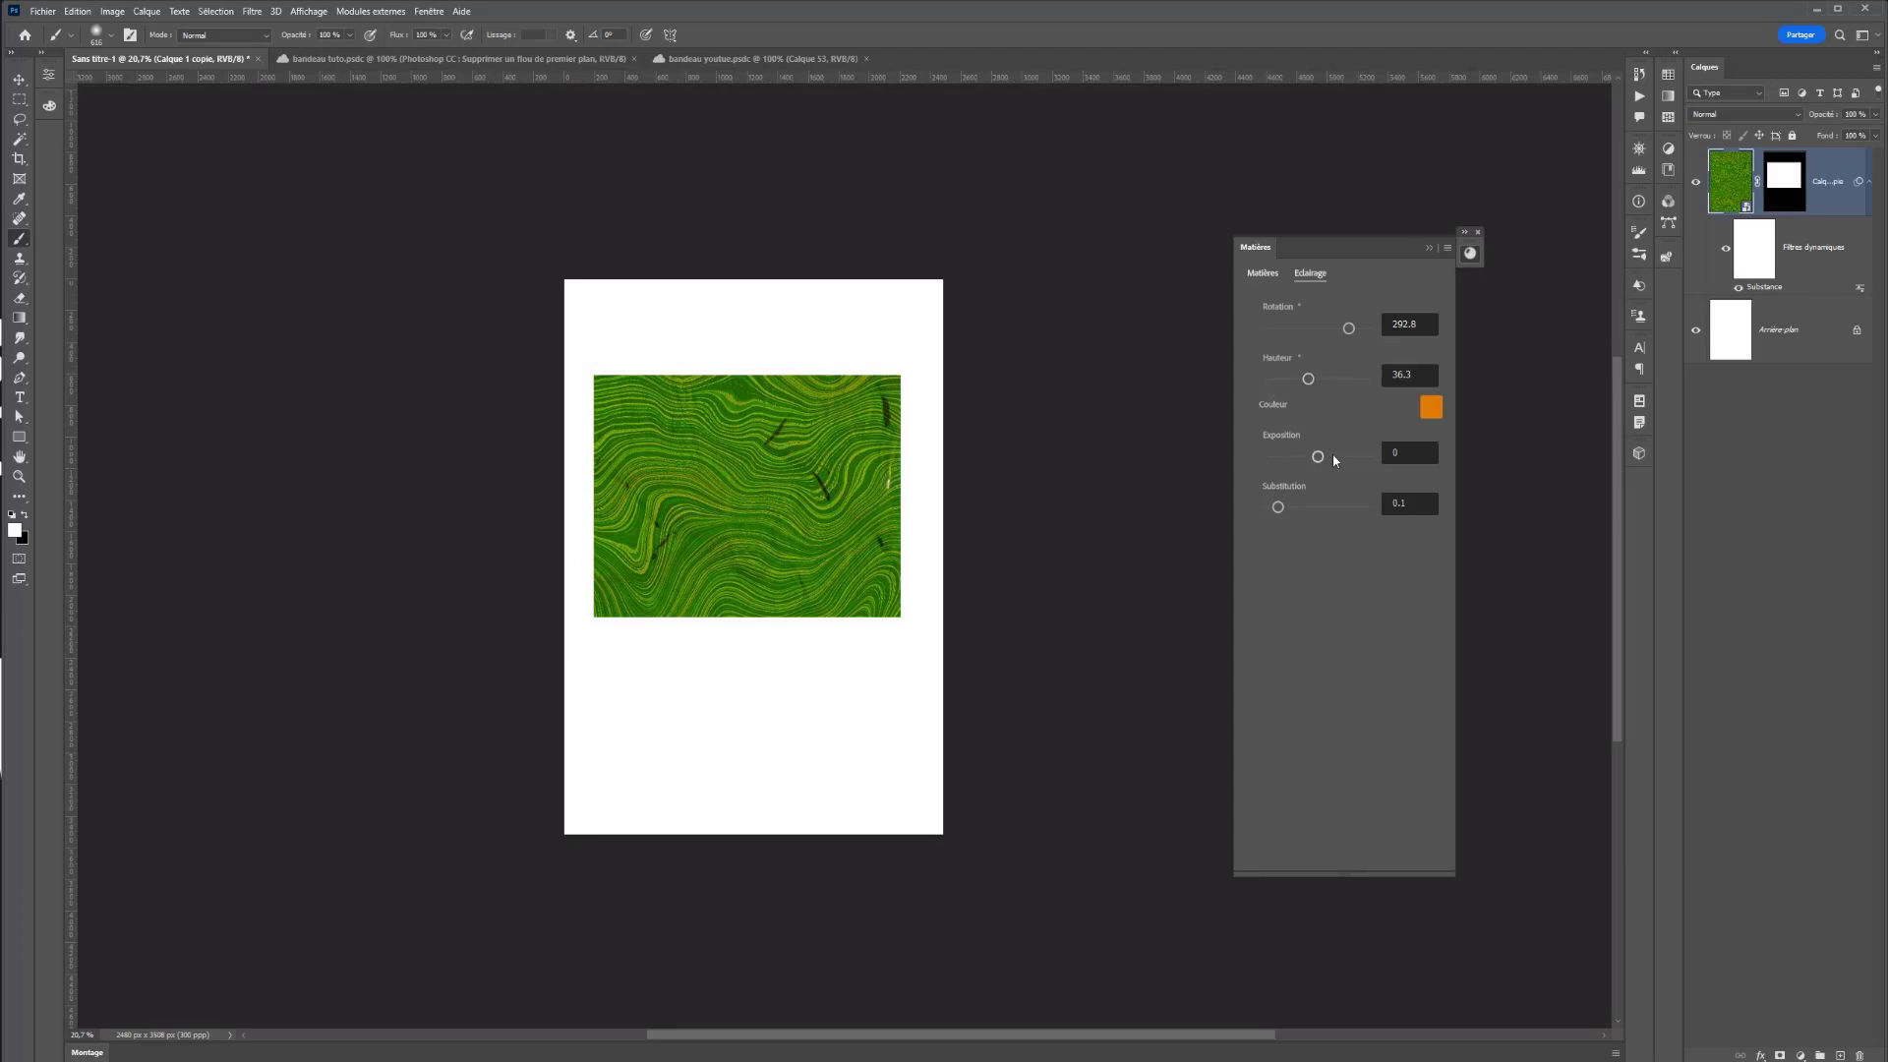
# - Set the material's lighting colour back to white, ffffff
pyautogui.click(1426, 412)
pyautogui.write('ffffff')
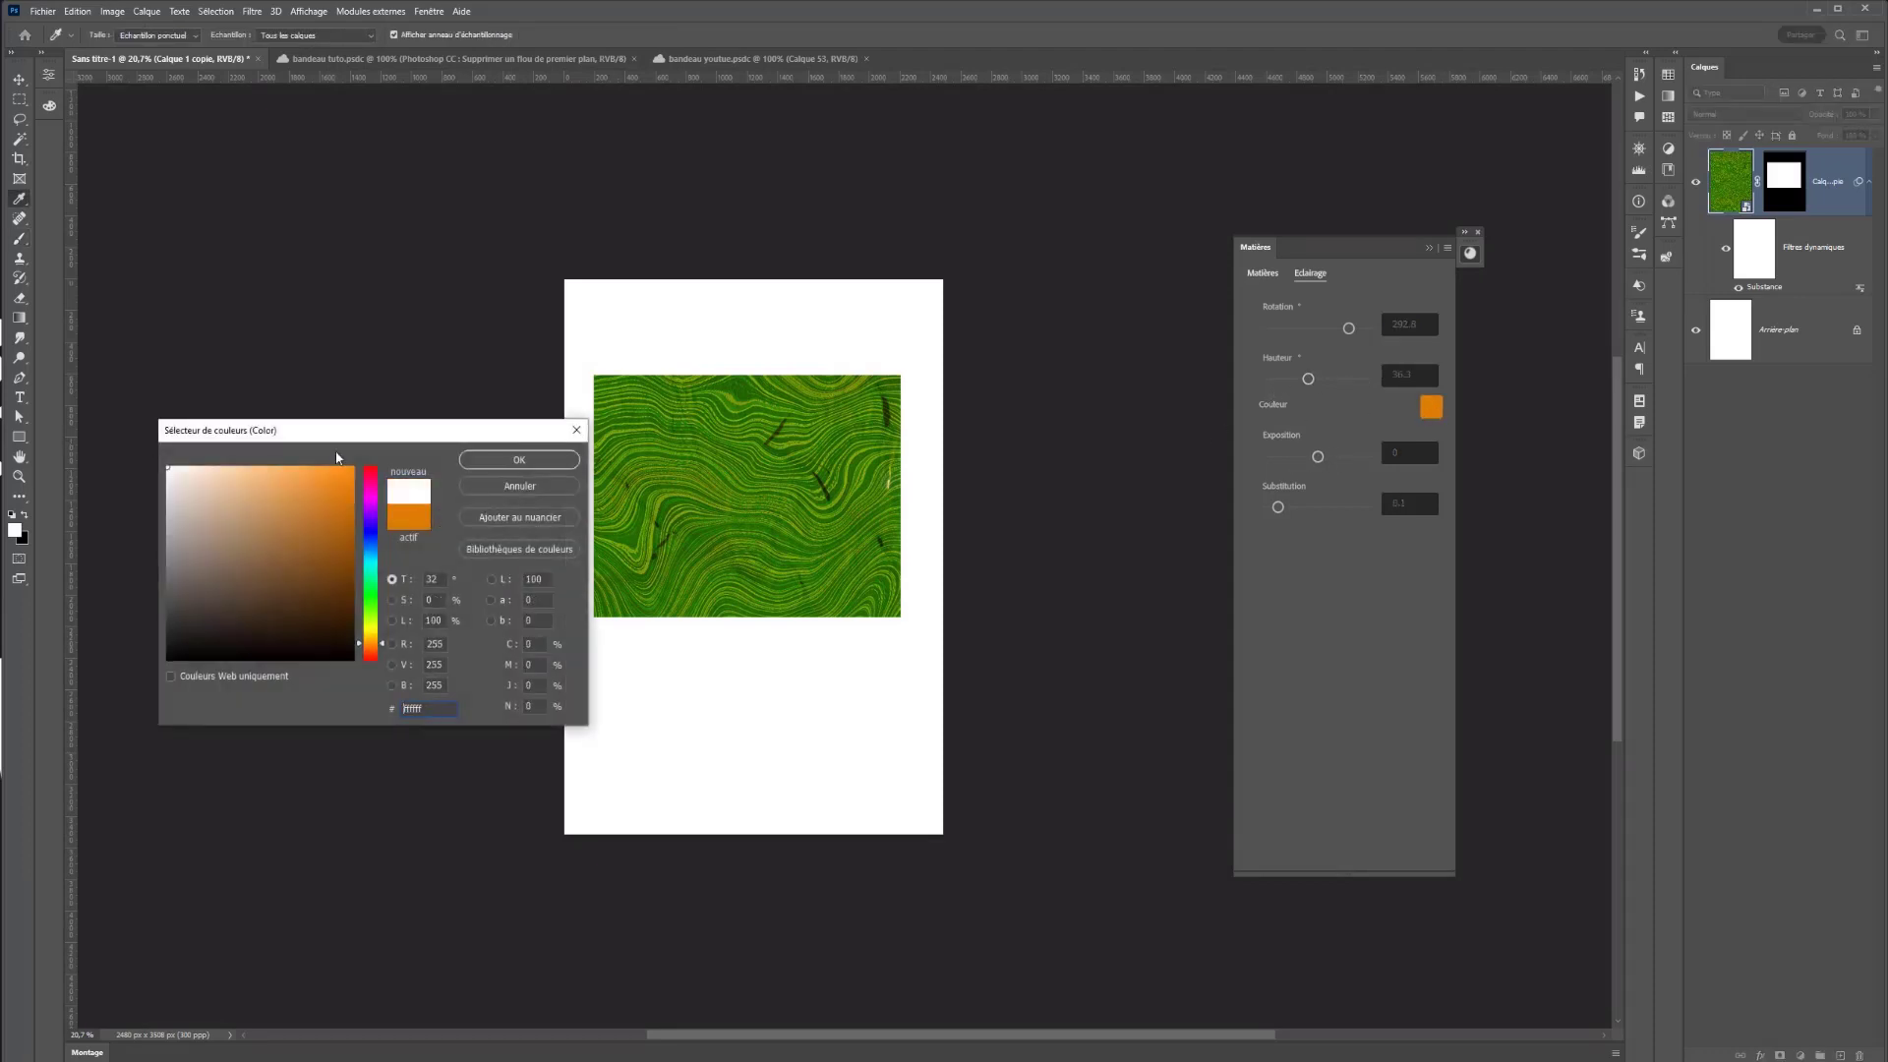
pyautogui.click(518, 460)
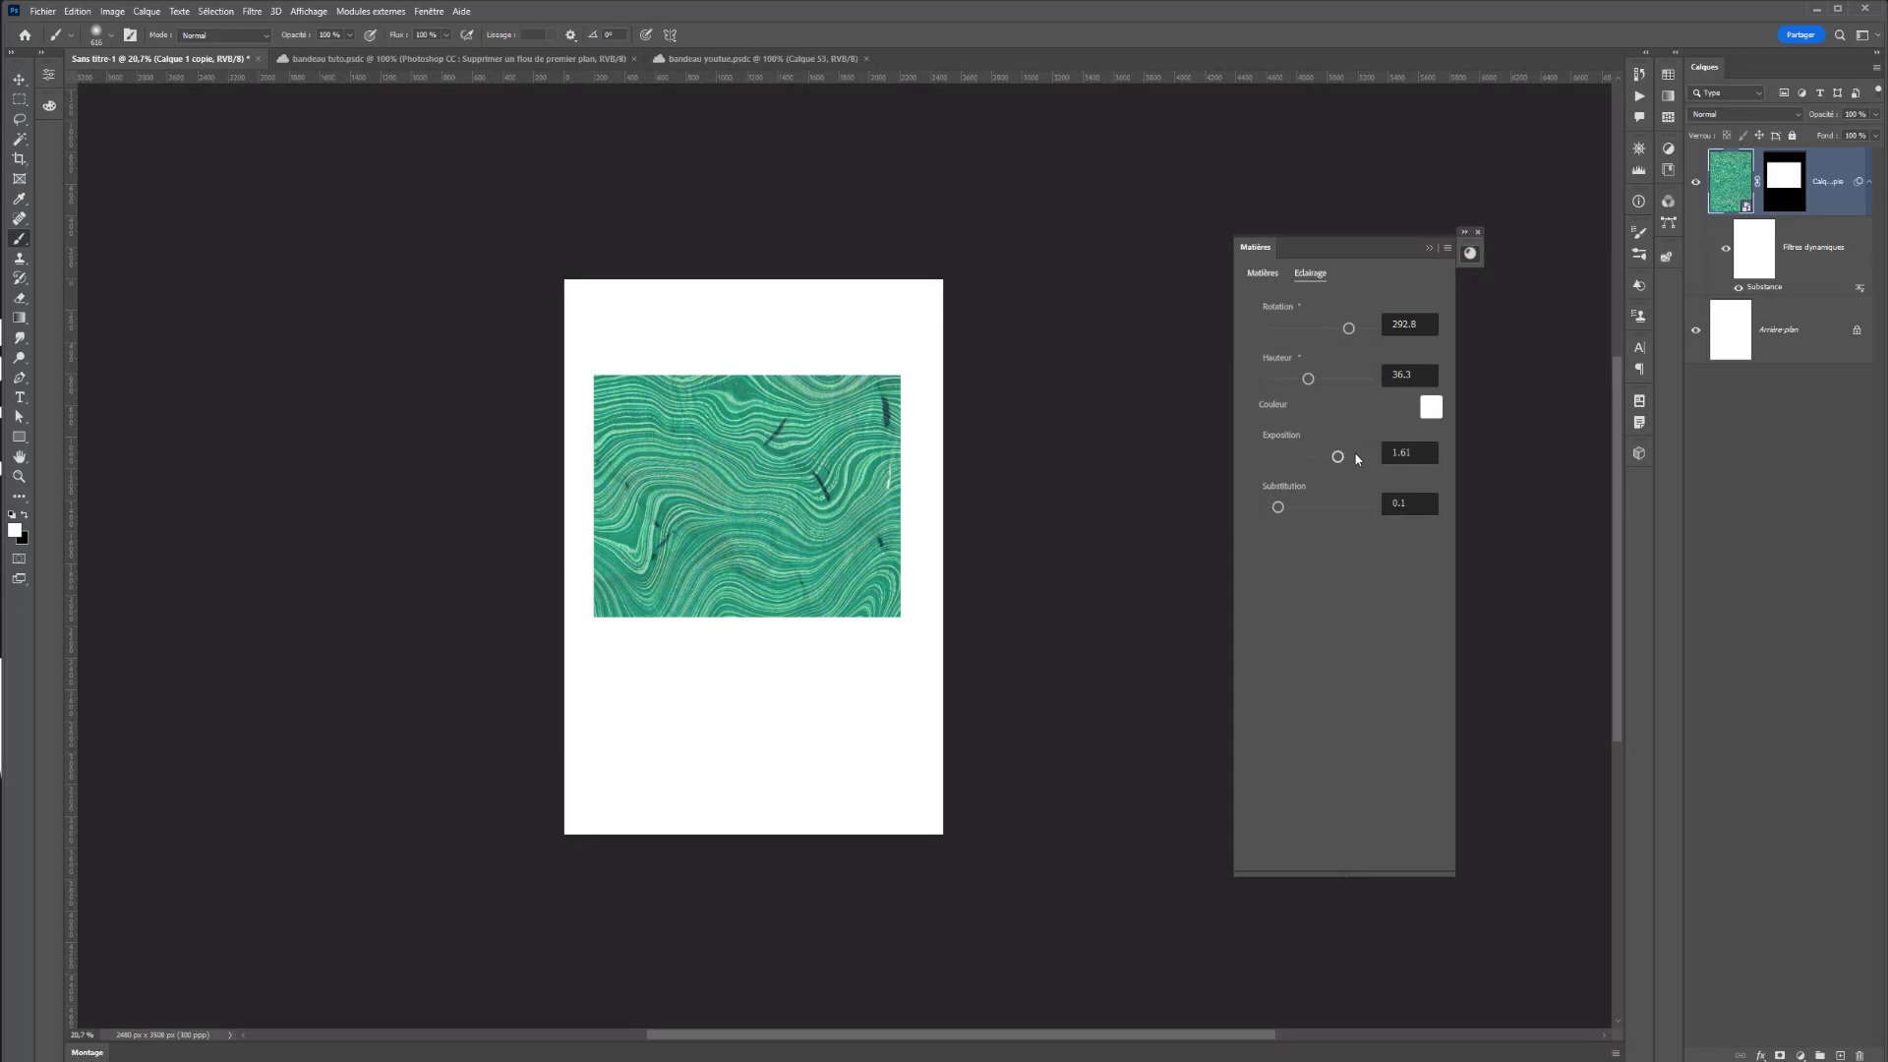
# - Set the material lighting's Exposition to 0.78 and Substitution to 0.09, trying -1.73 exposure and 0.76 and 0.96 substitution first
pyautogui.moveTo(1337, 456); pyautogui.dragTo(1296, 460)
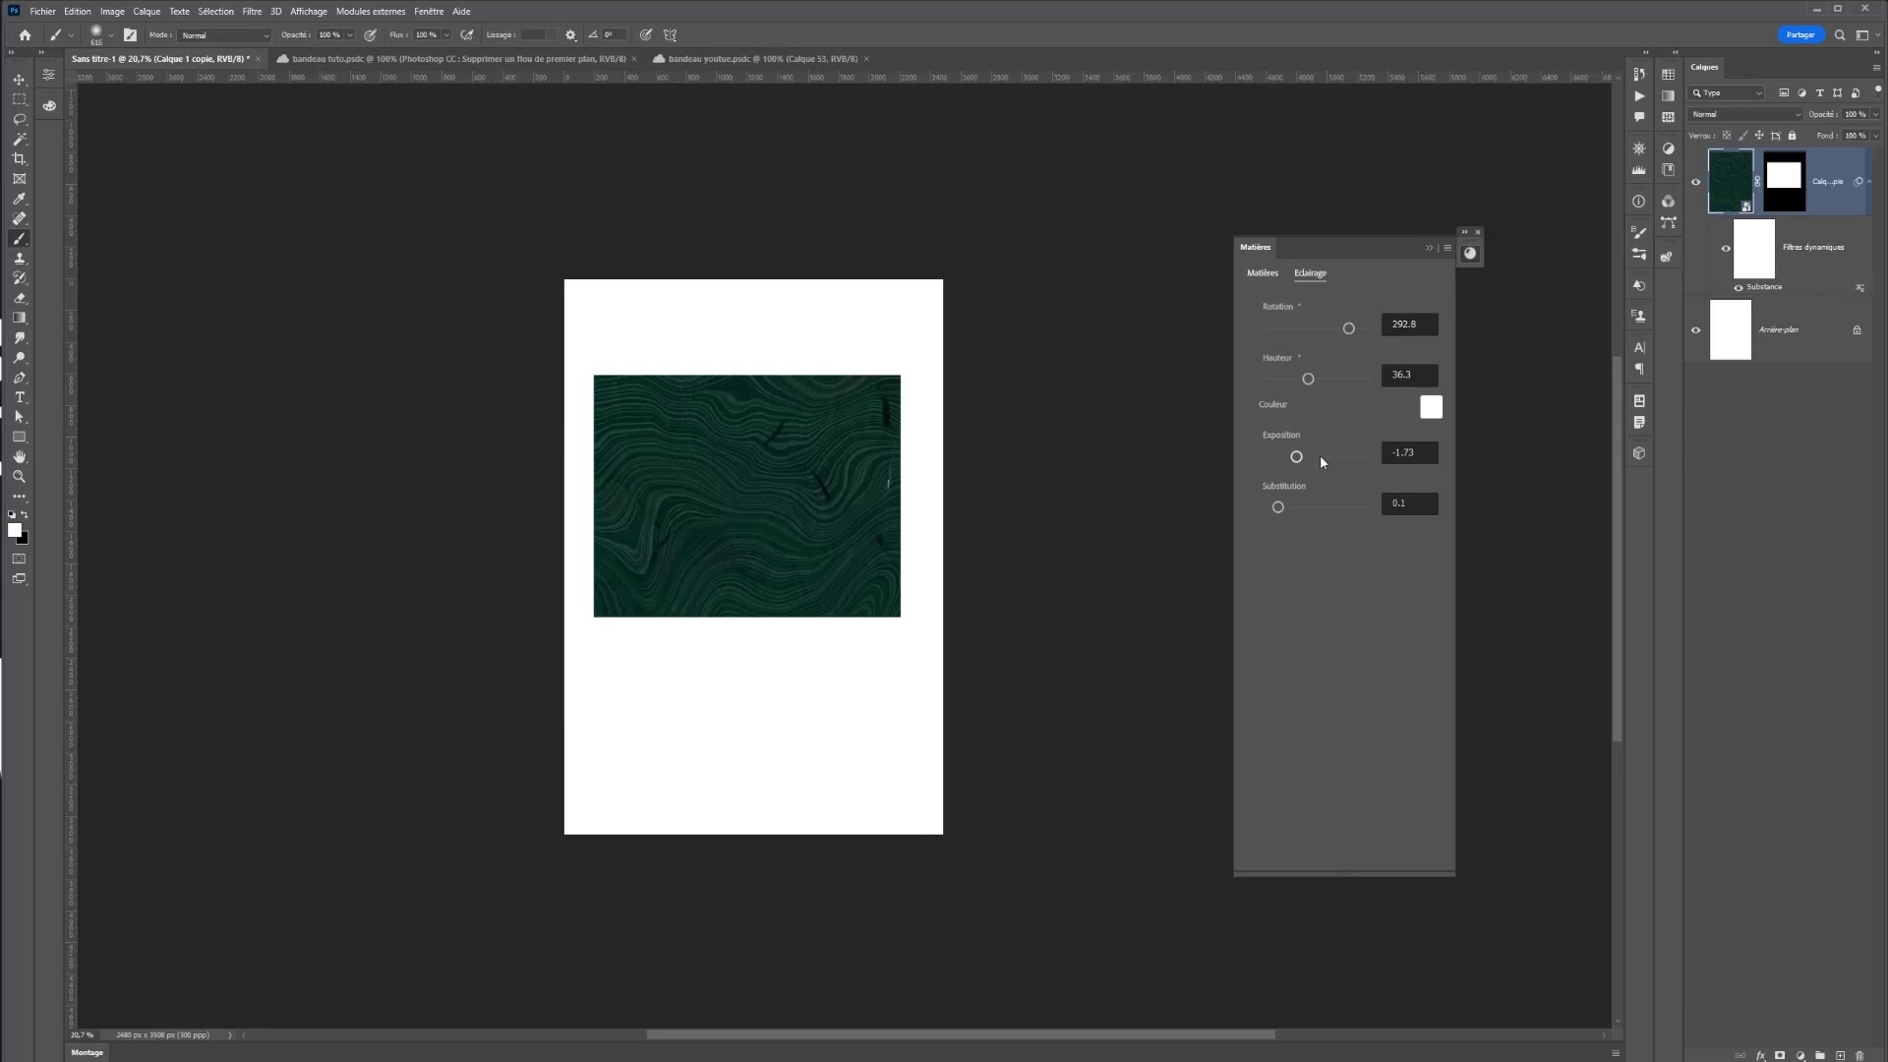
pyautogui.click(1324, 456)
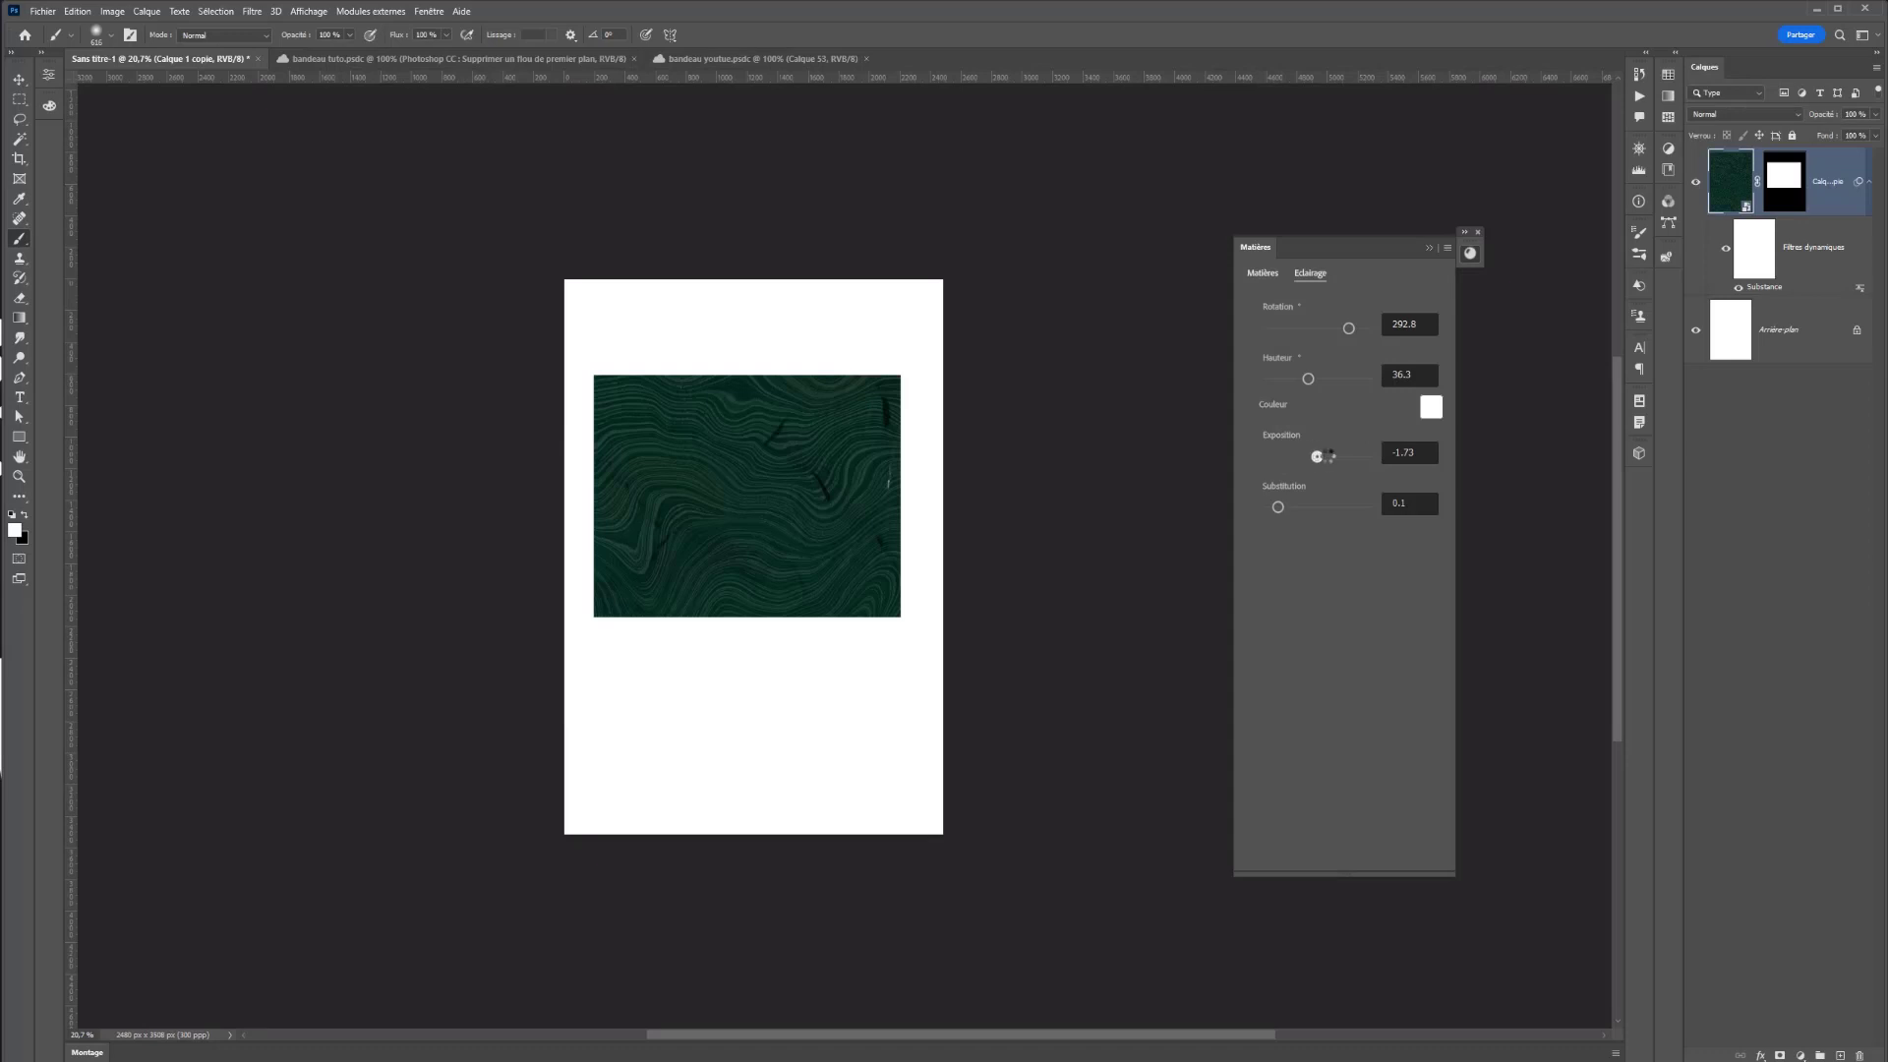
pyautogui.click(1343, 506)
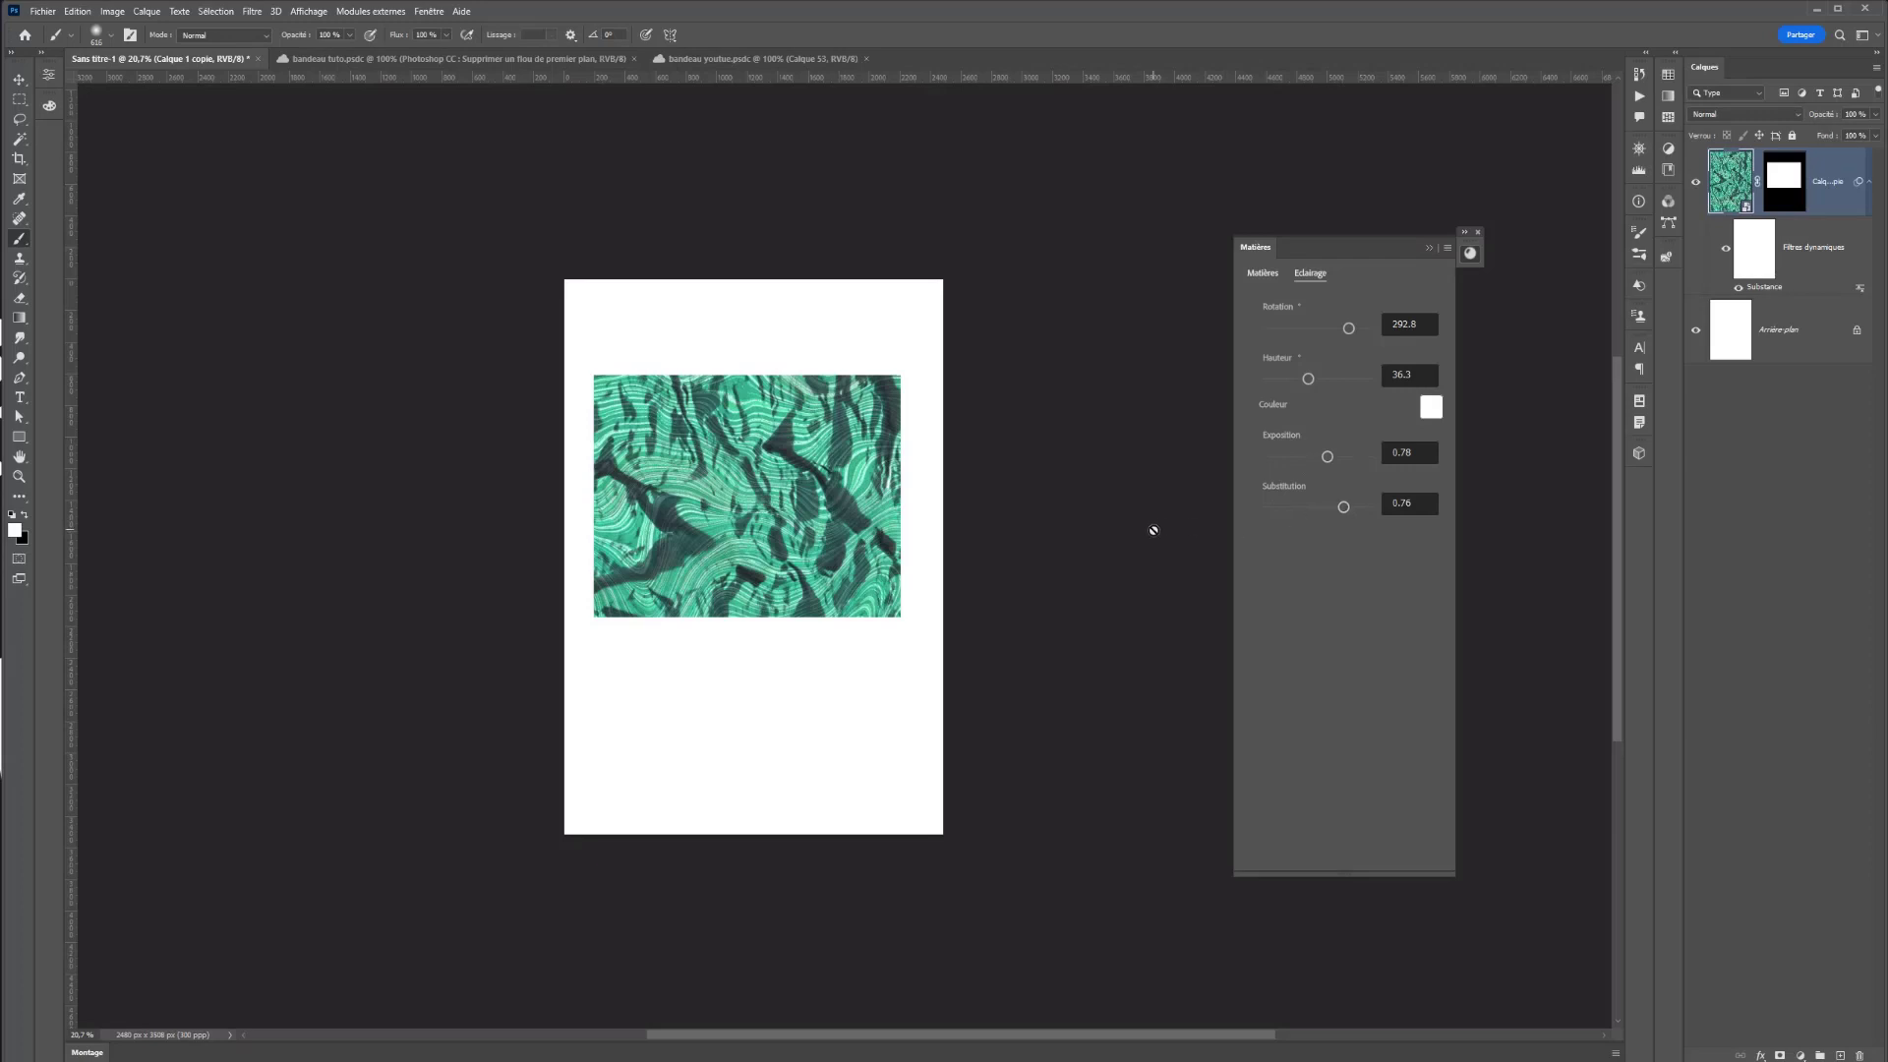
pyautogui.click(1362, 507)
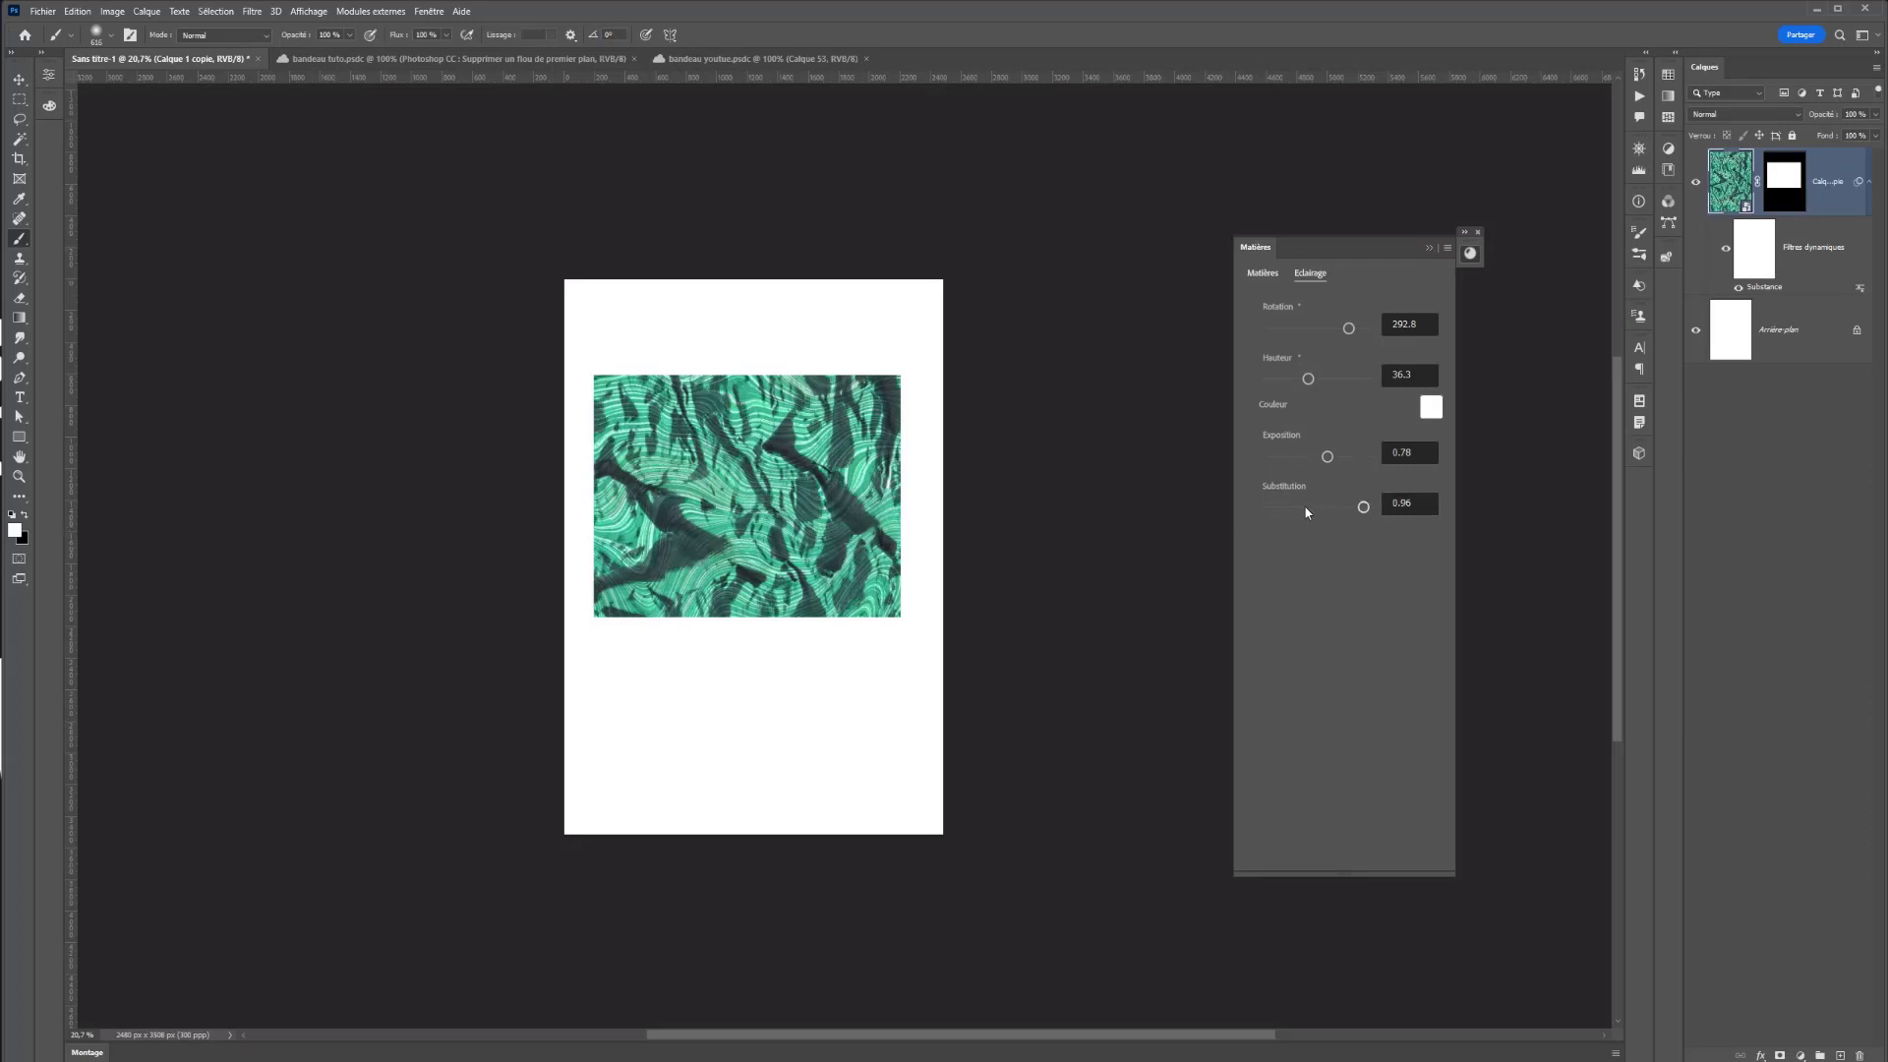
pyautogui.click(1278, 508)
# - Try the Cuir de serpent material in place of the malachite on the masked layer and hide that layer
pyautogui.click(1262, 275)
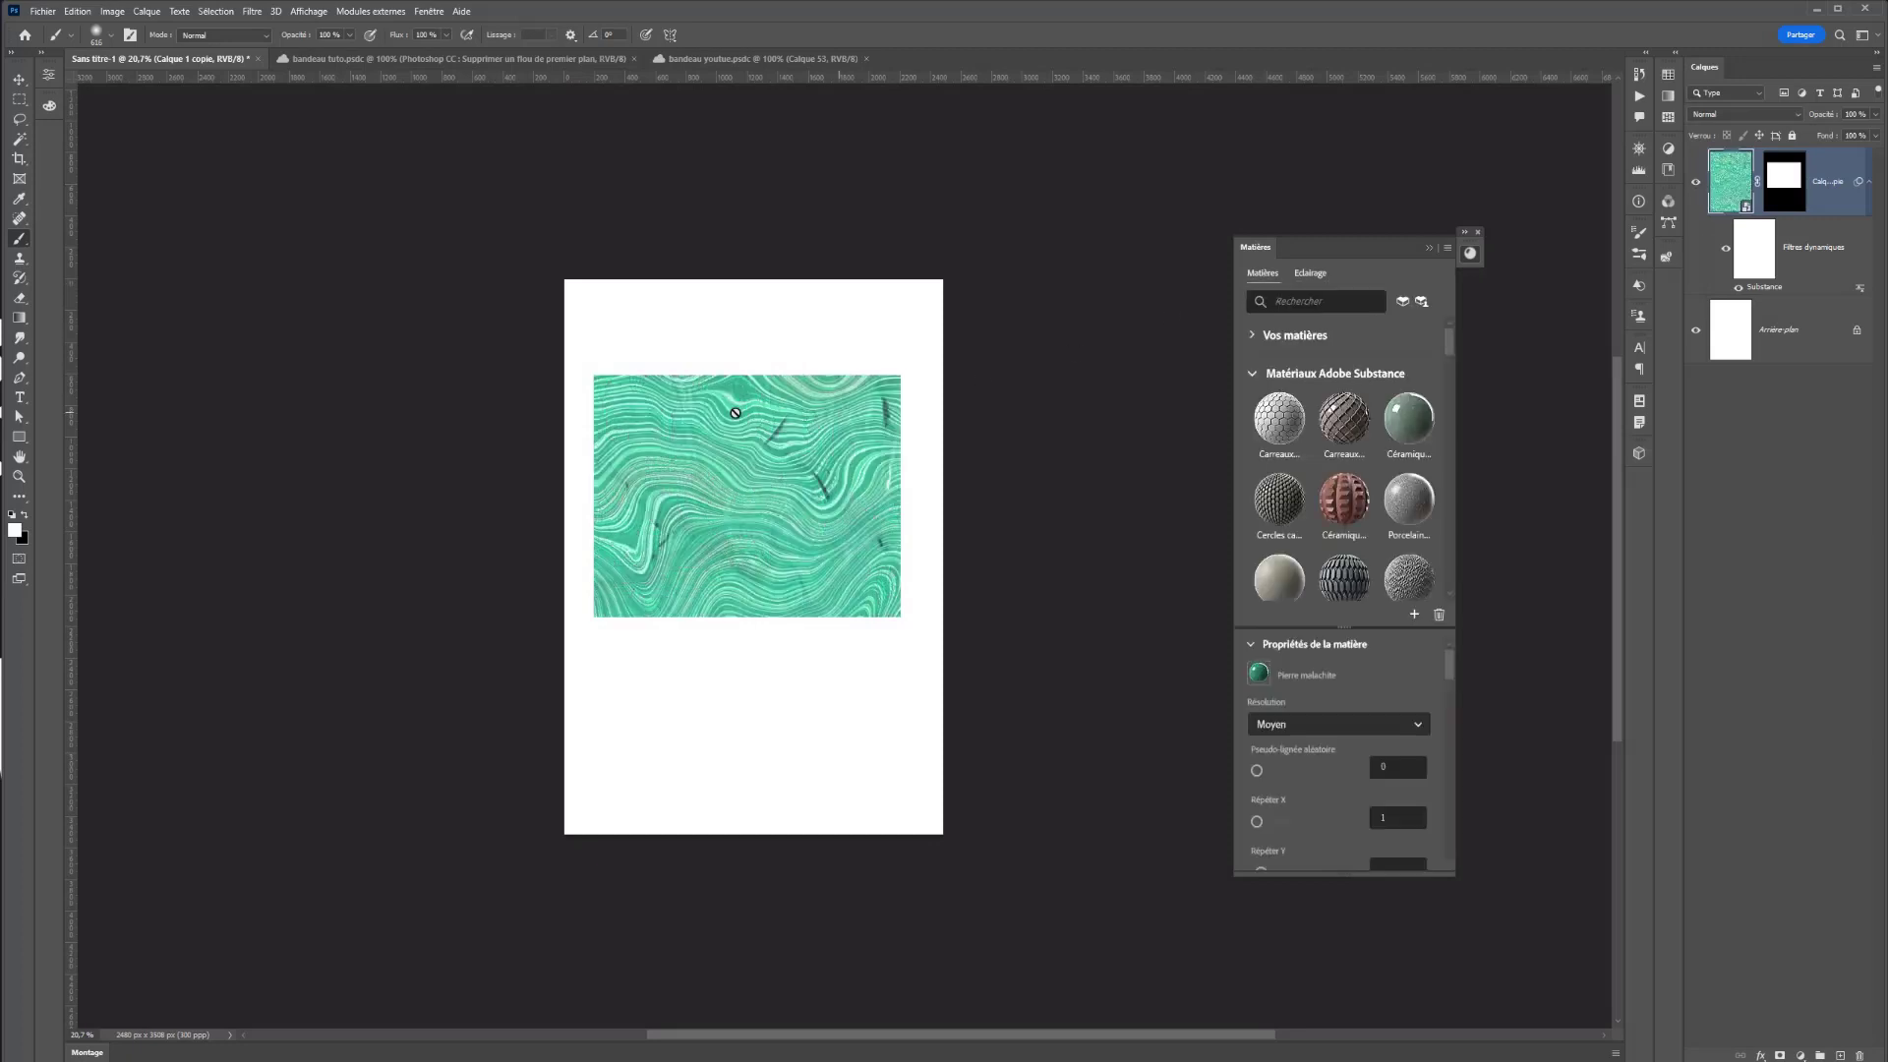
pyautogui.scroll(-5, 1333, 498)
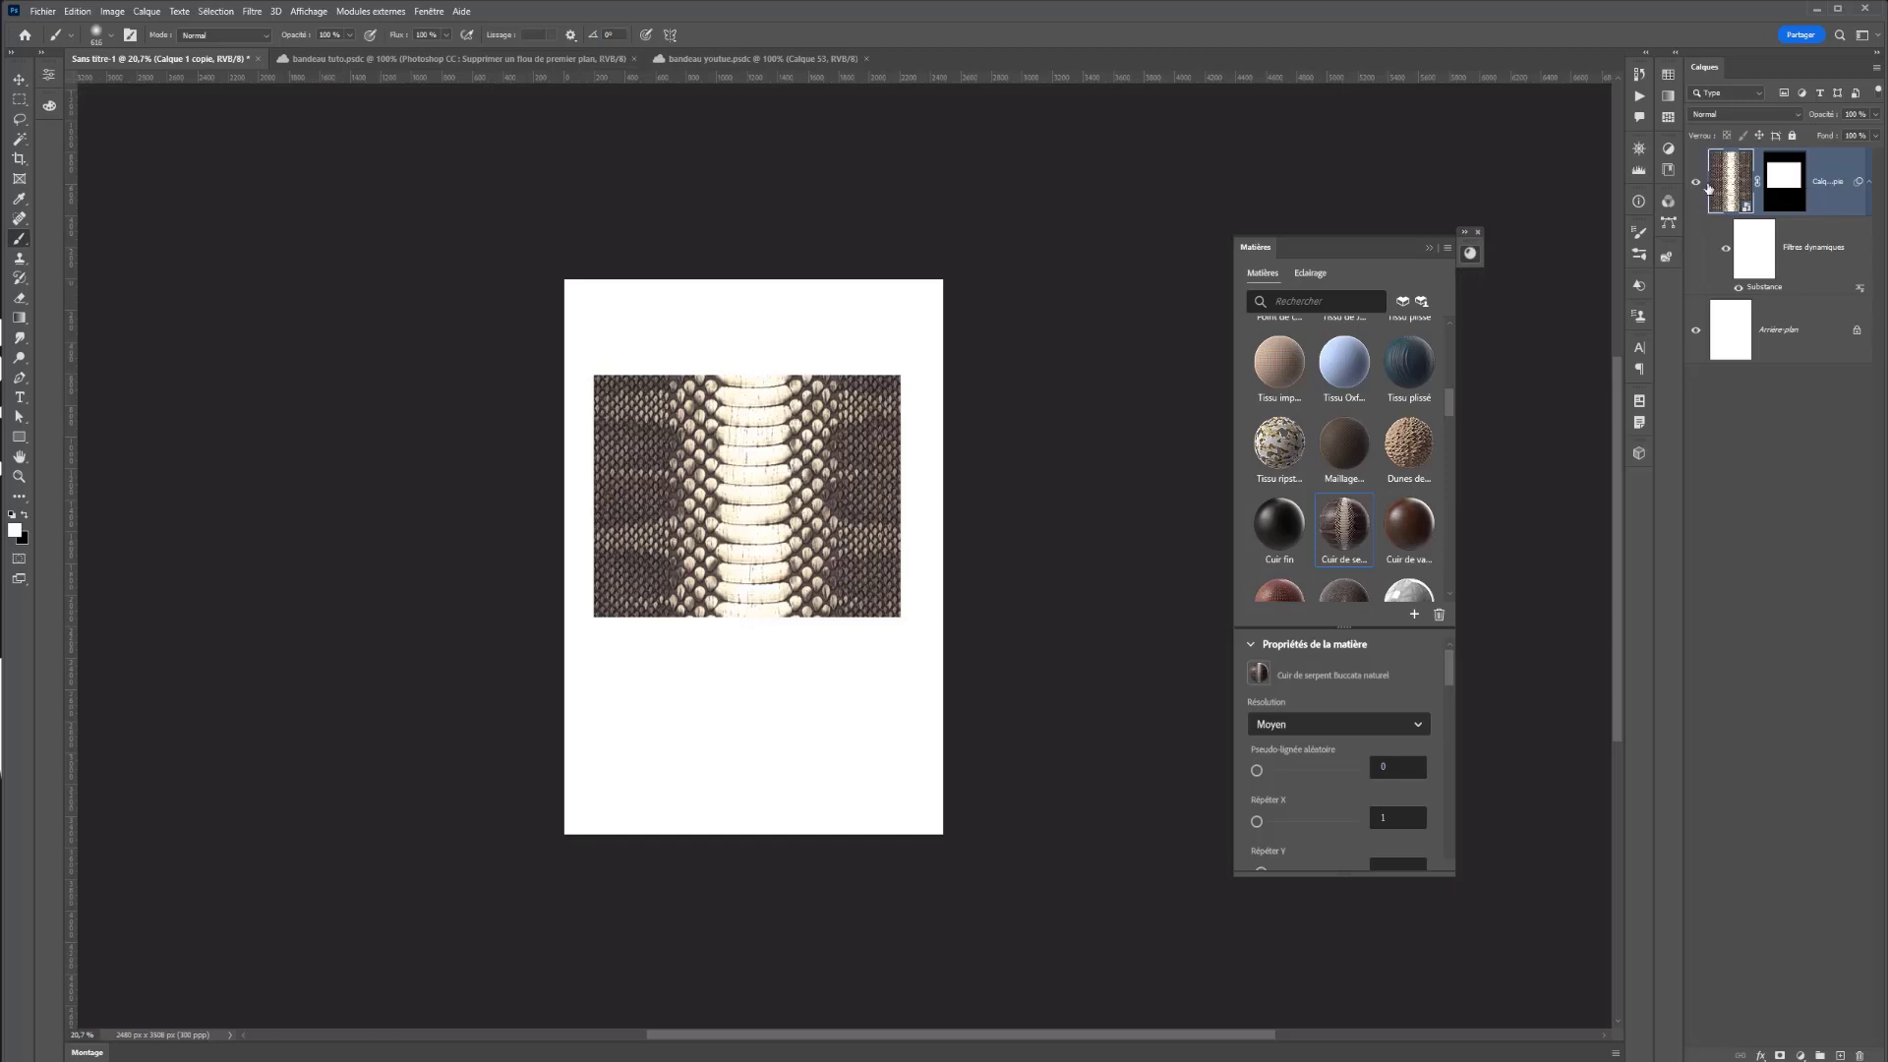
pyautogui.click(1693, 185)
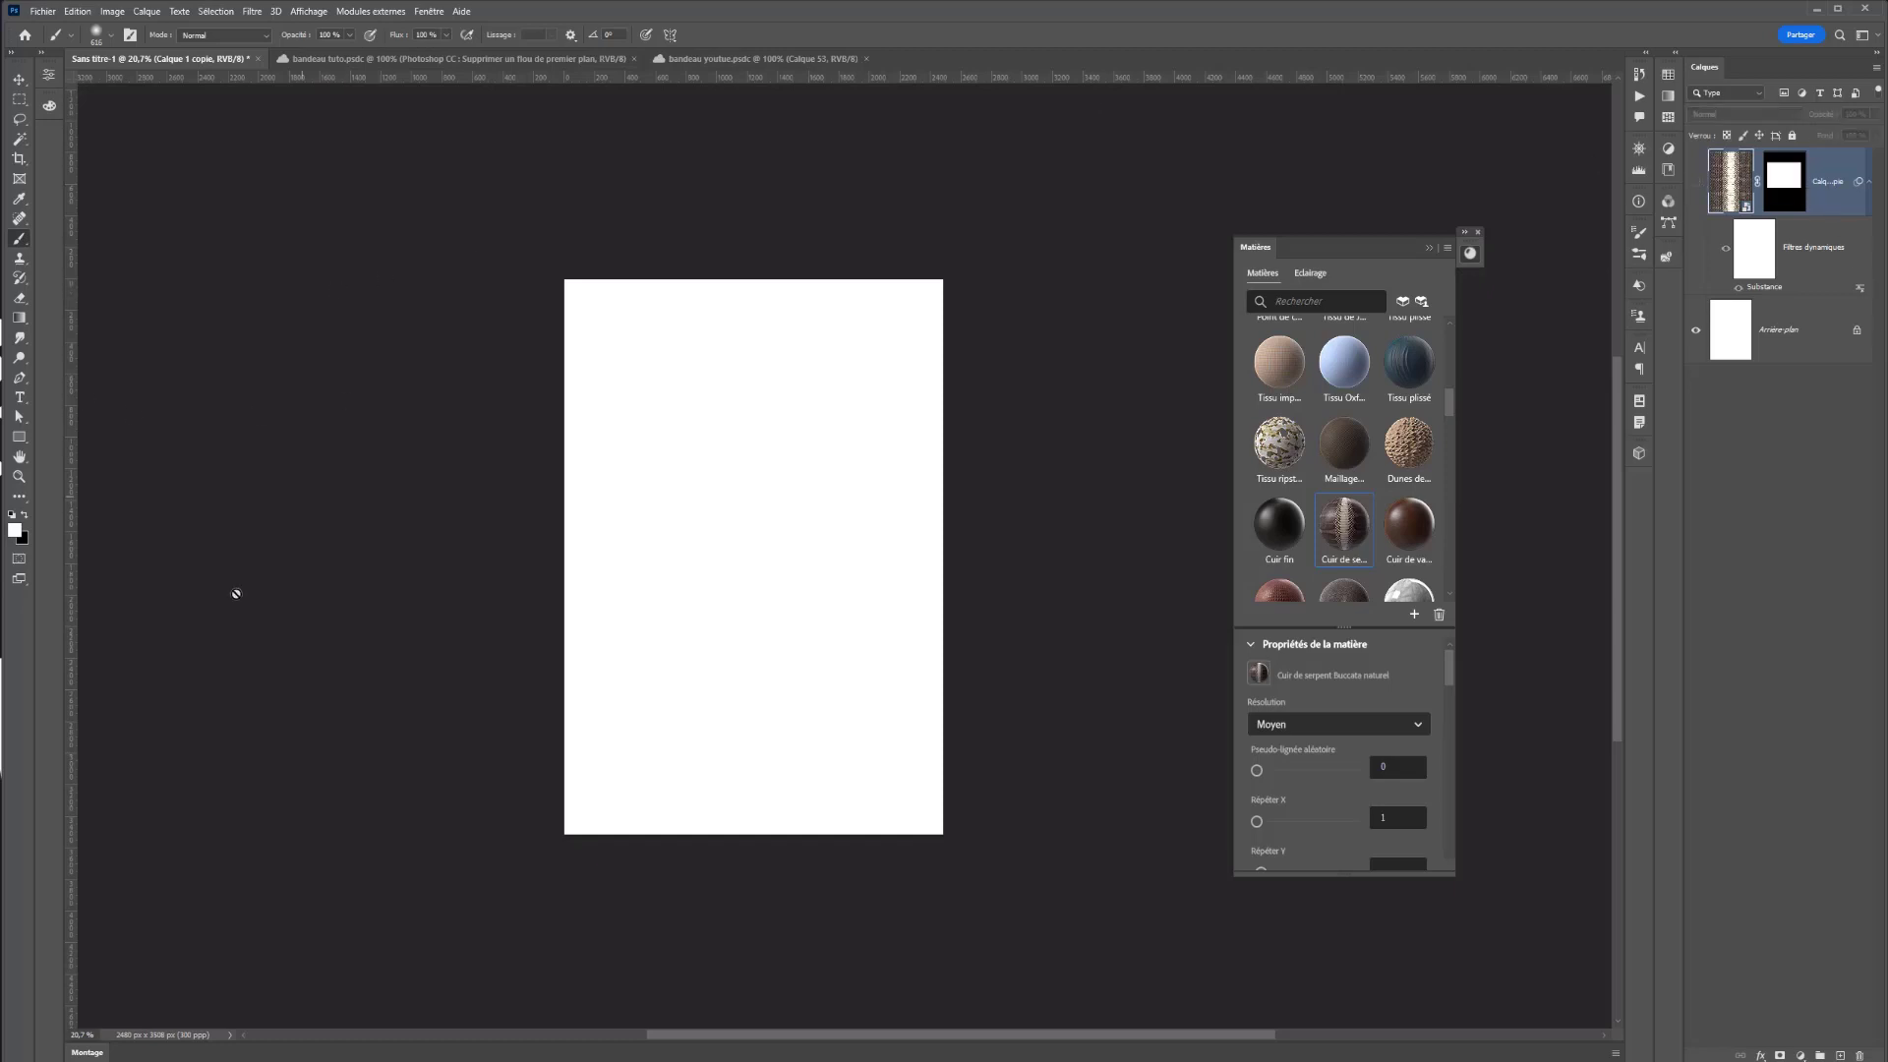
# - Draw a rectangular selection in the upper half of the page and try the turquoise Peinture material on the hidden layer
pyautogui.click(18, 99)
pyautogui.moveTo(617, 369); pyautogui.dragTo(810, 570)
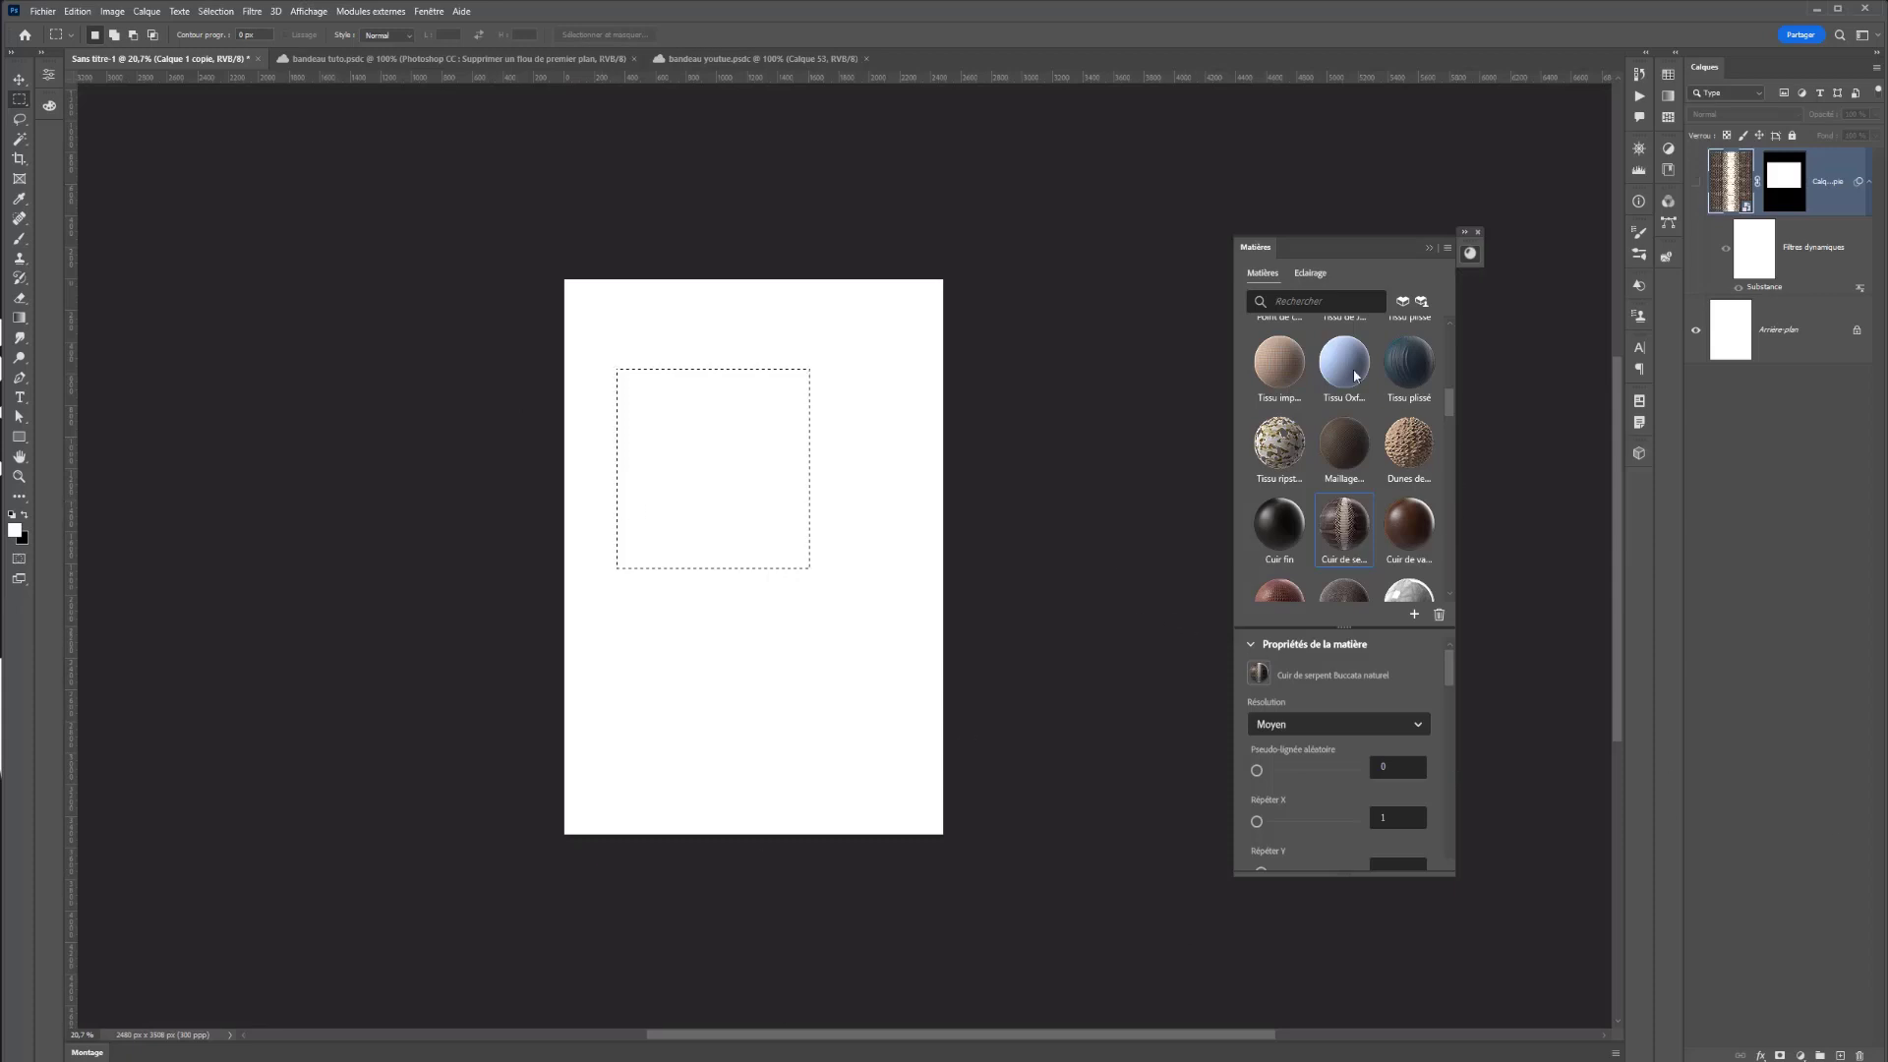
pyautogui.scroll(-5, 1272, 525)
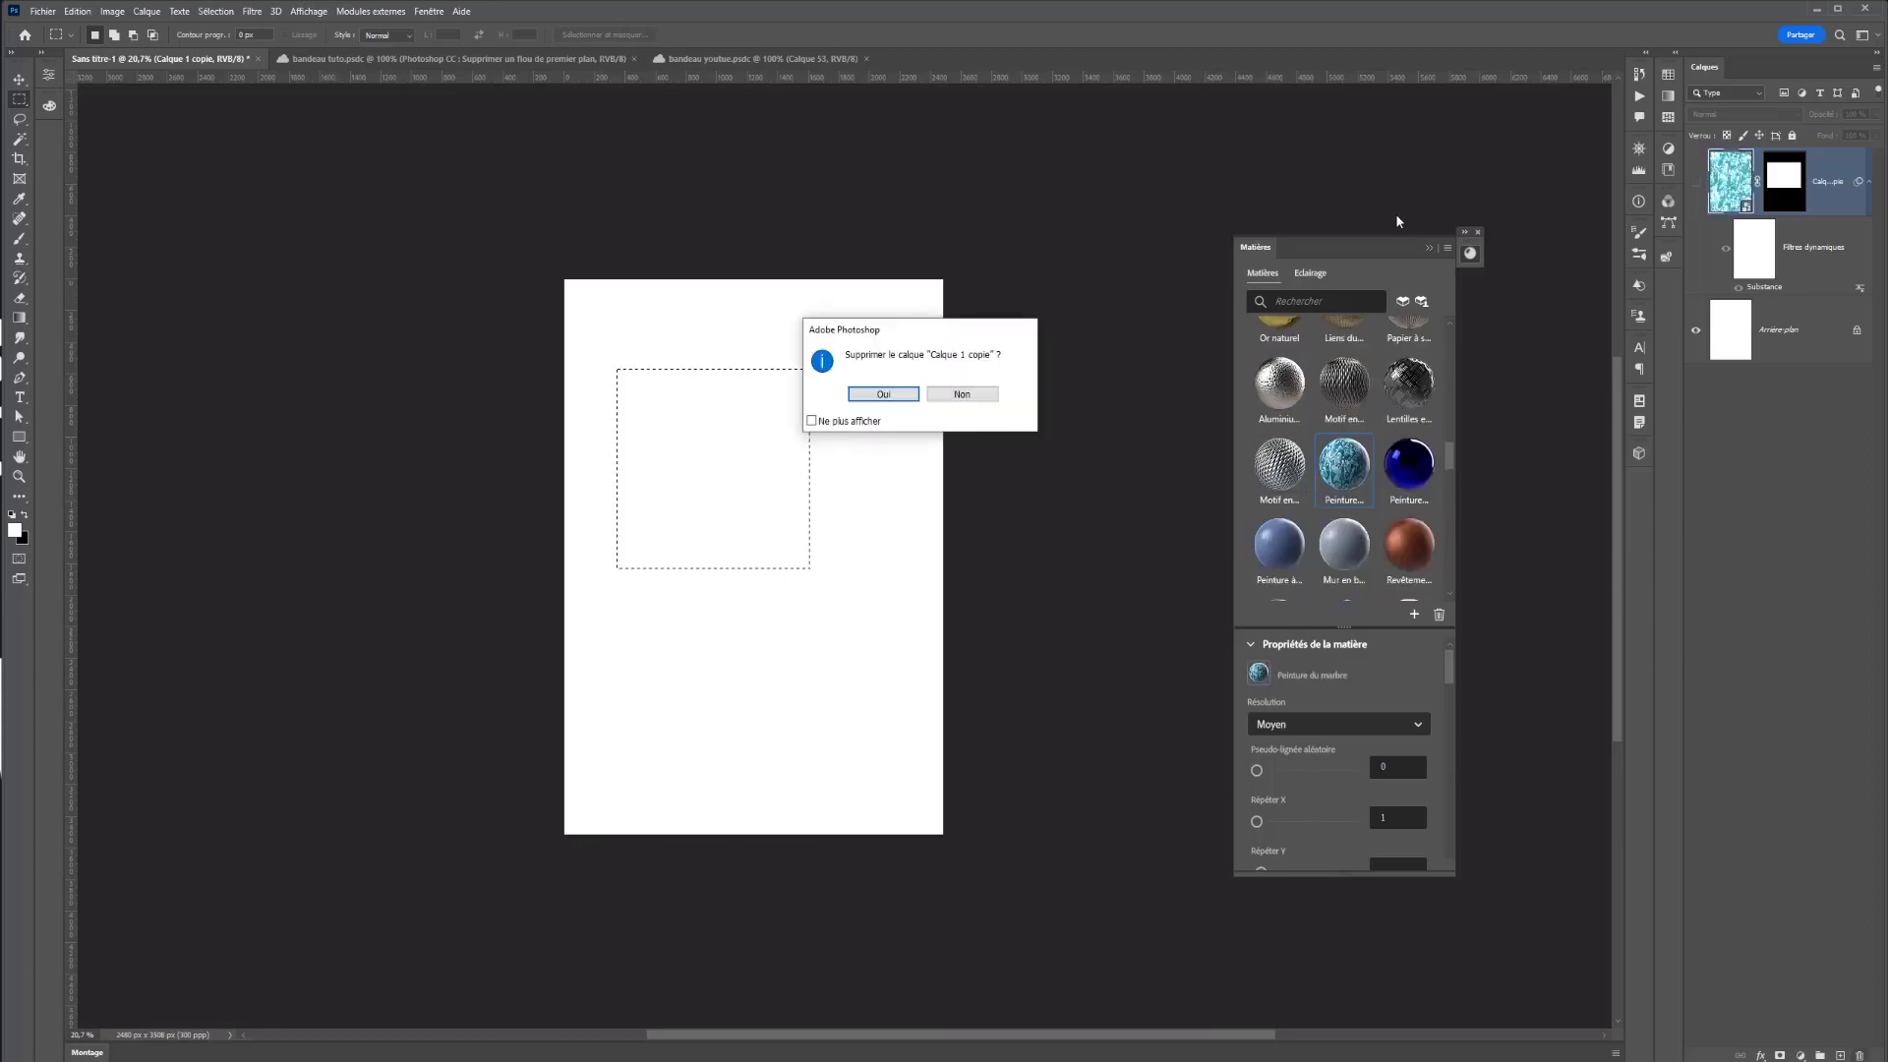
# - Delete the layer Calque 1 copie and clear the rectangular selection
pyautogui.press('Return')
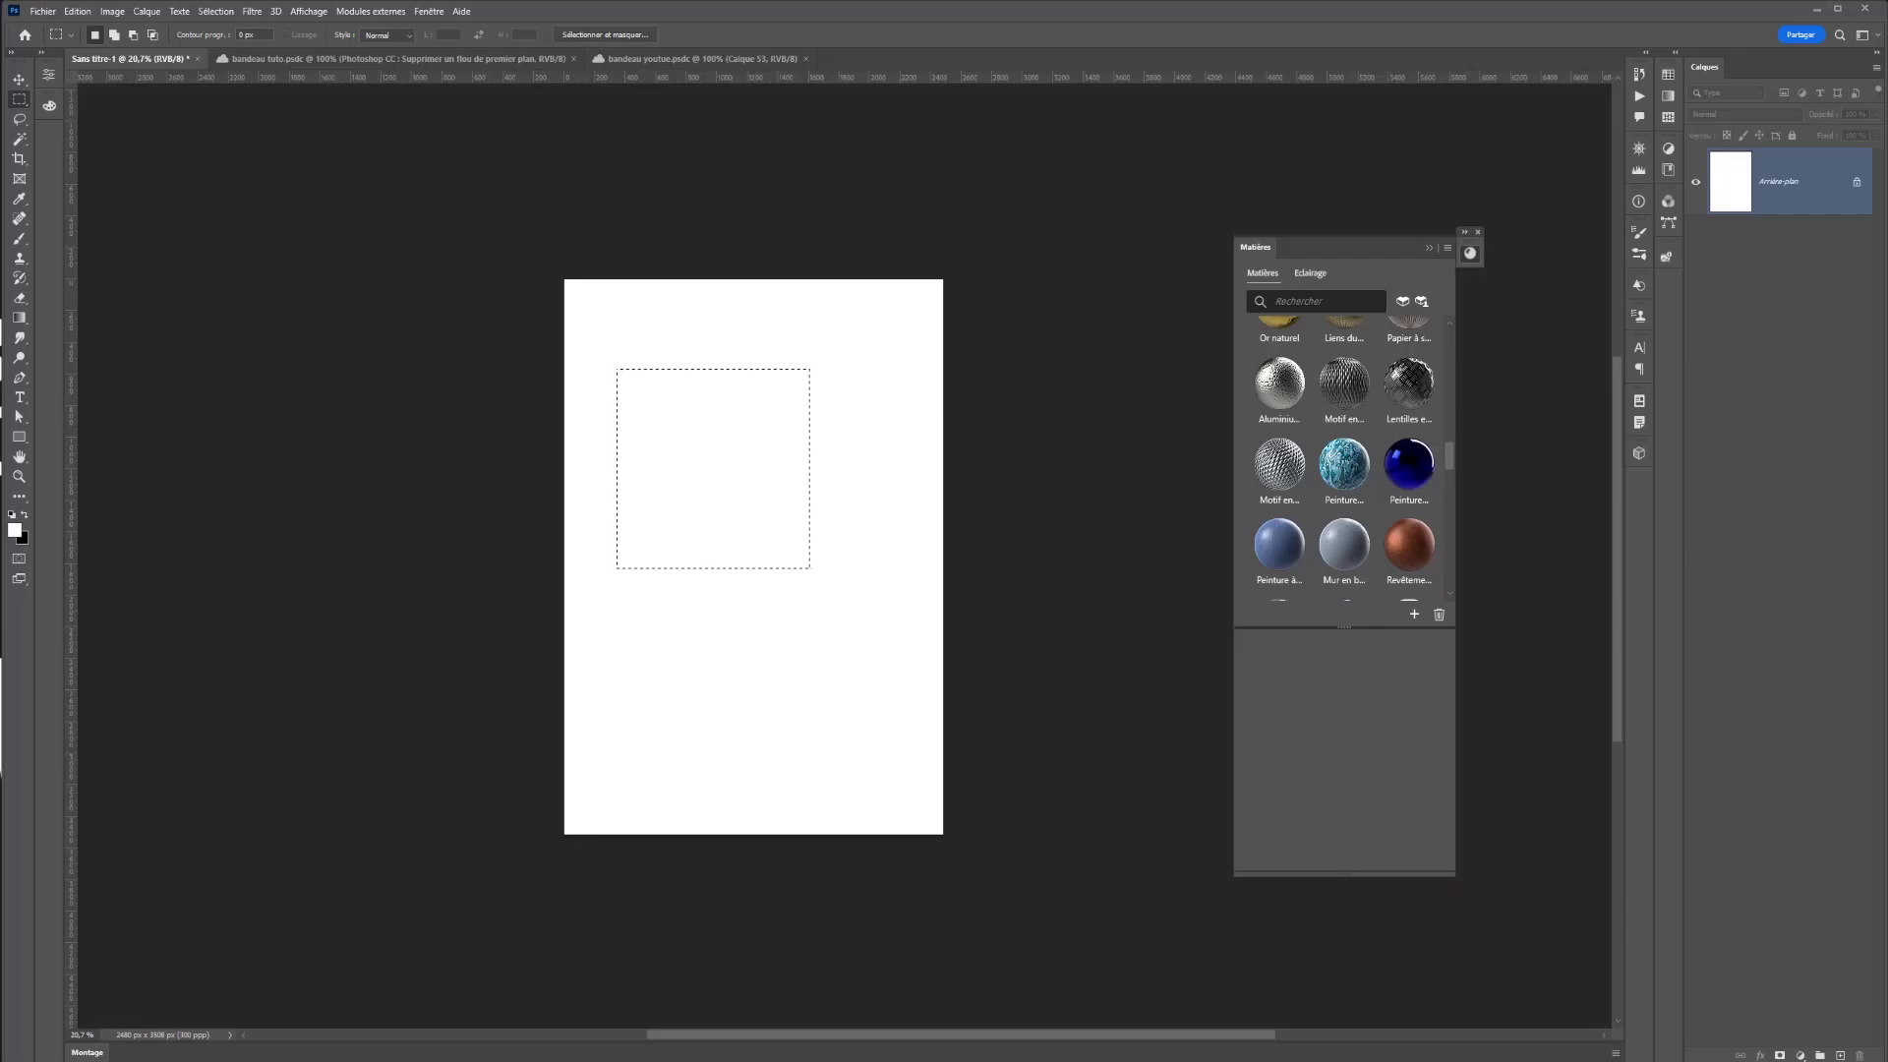
pyautogui.hotkey('ctrl', 'd')
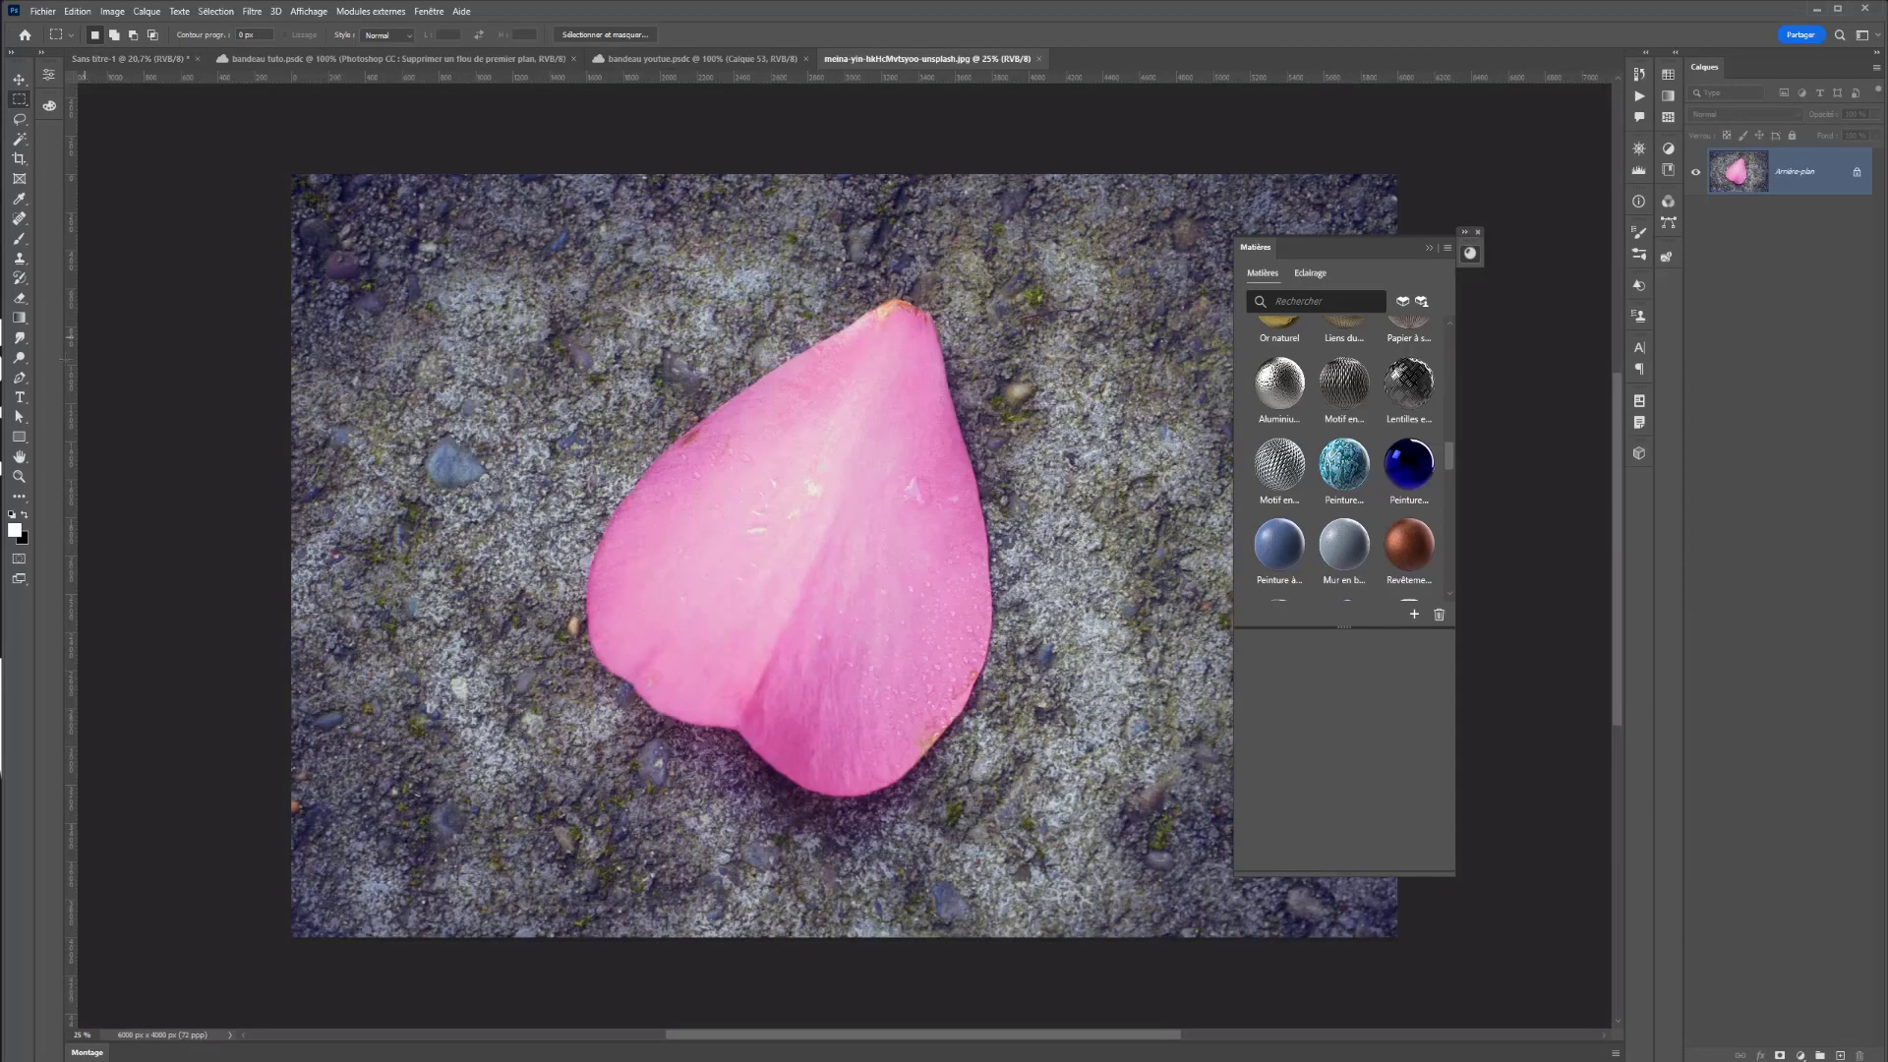
# - Select the pink petal in the photo with the Quick Selection tool
pyautogui.click(21, 124)
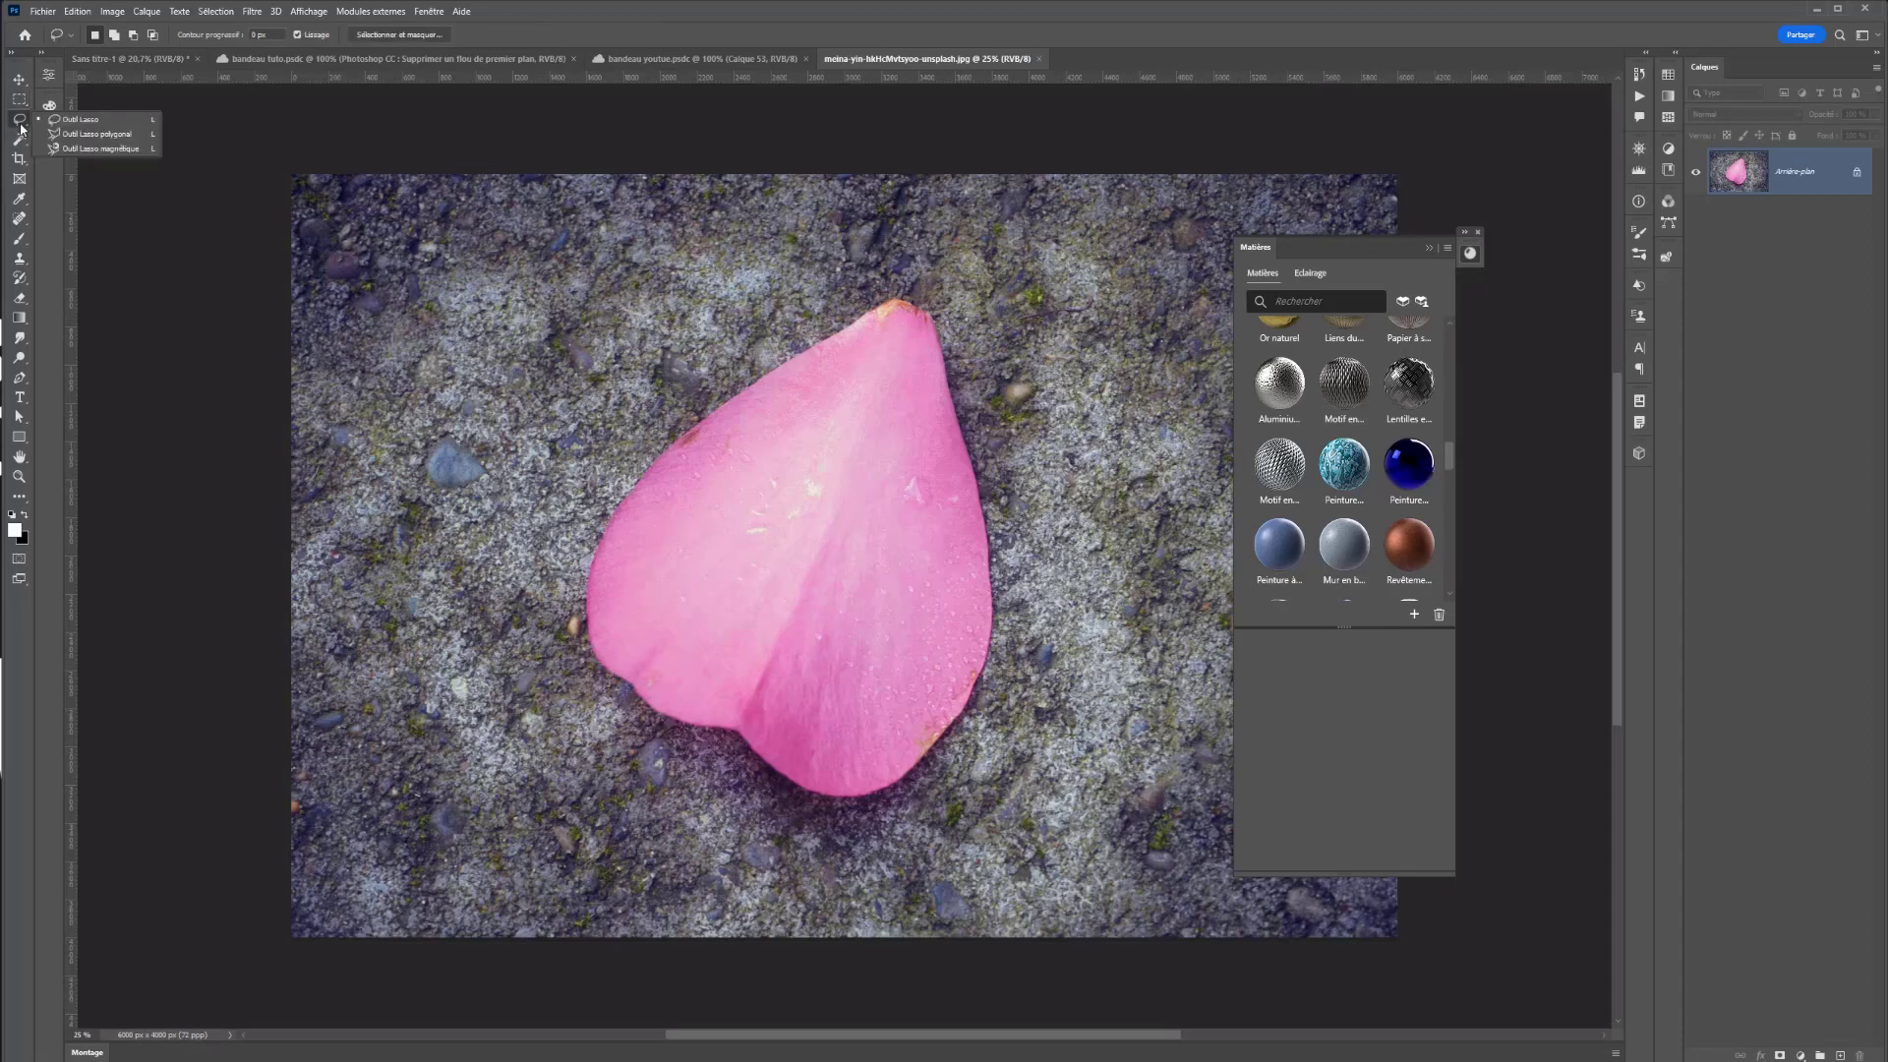
pyautogui.click(17, 140)
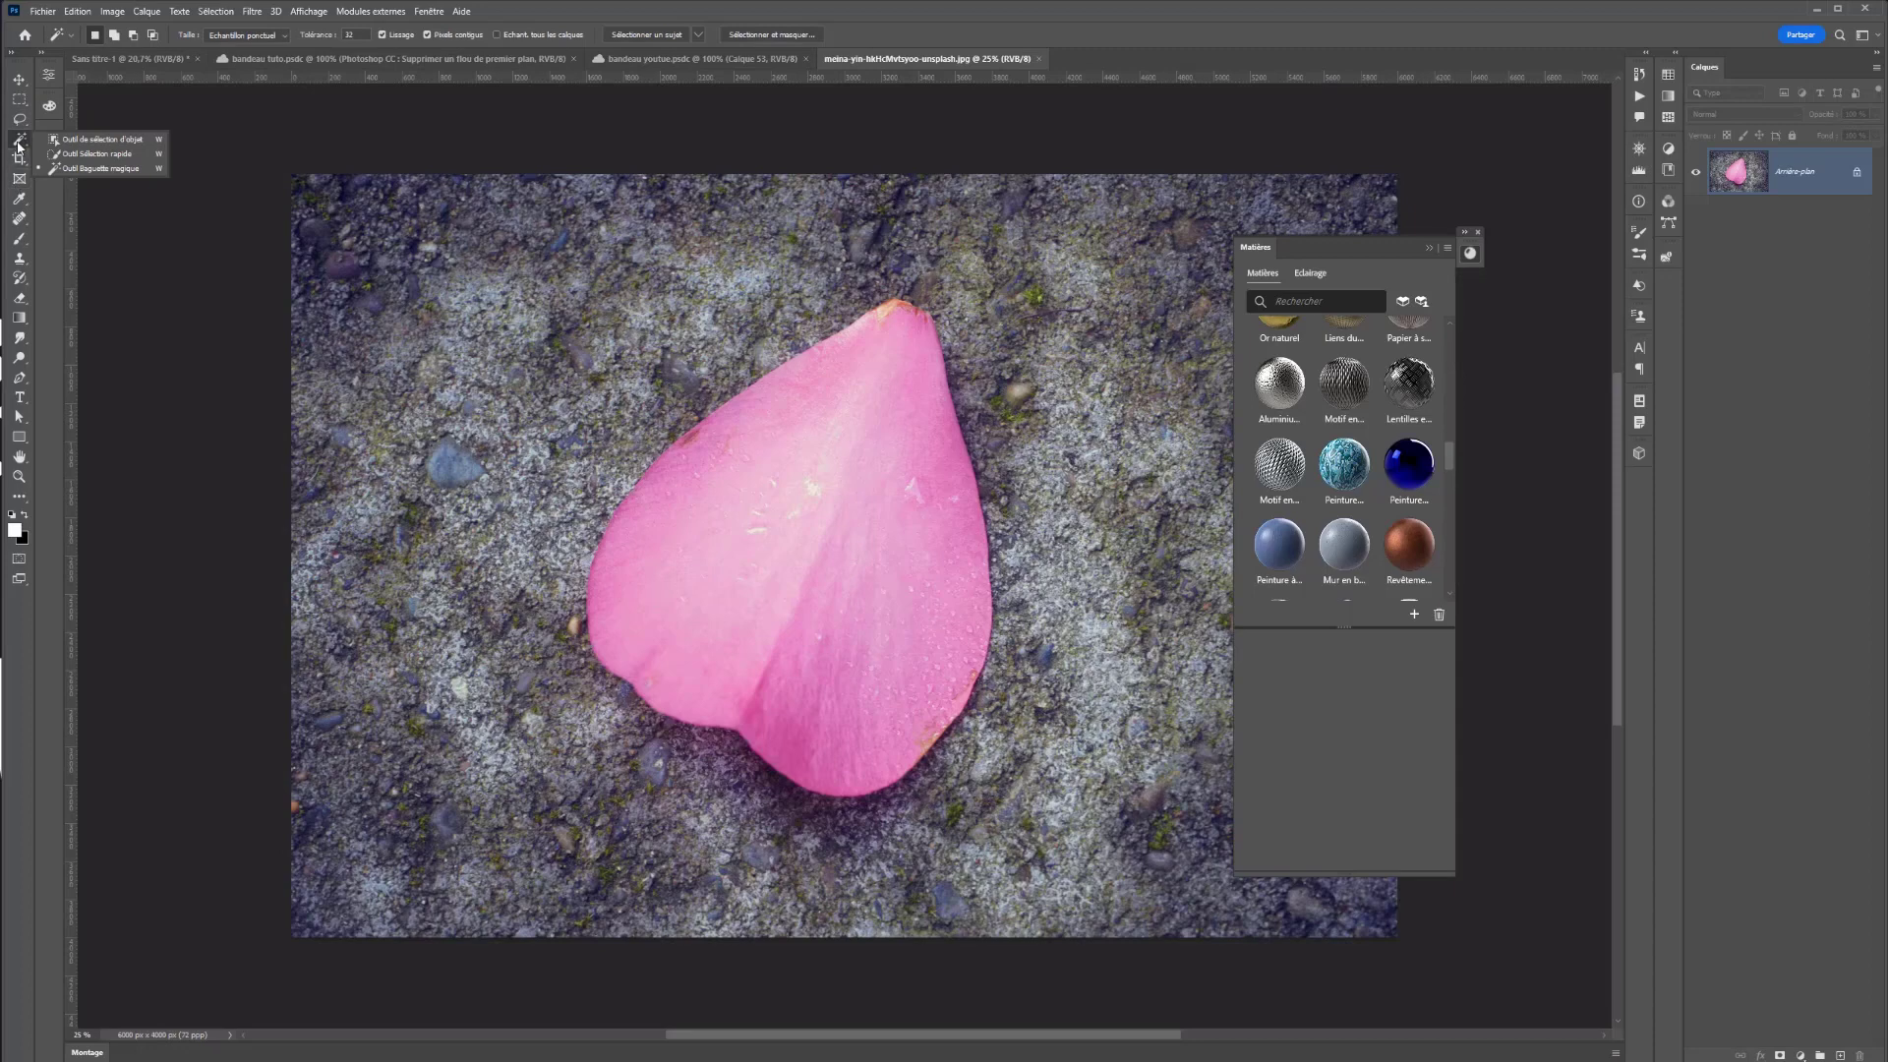
pyautogui.click(96, 153)
pyautogui.moveTo(931, 366); pyautogui.dragTo(898, 463)
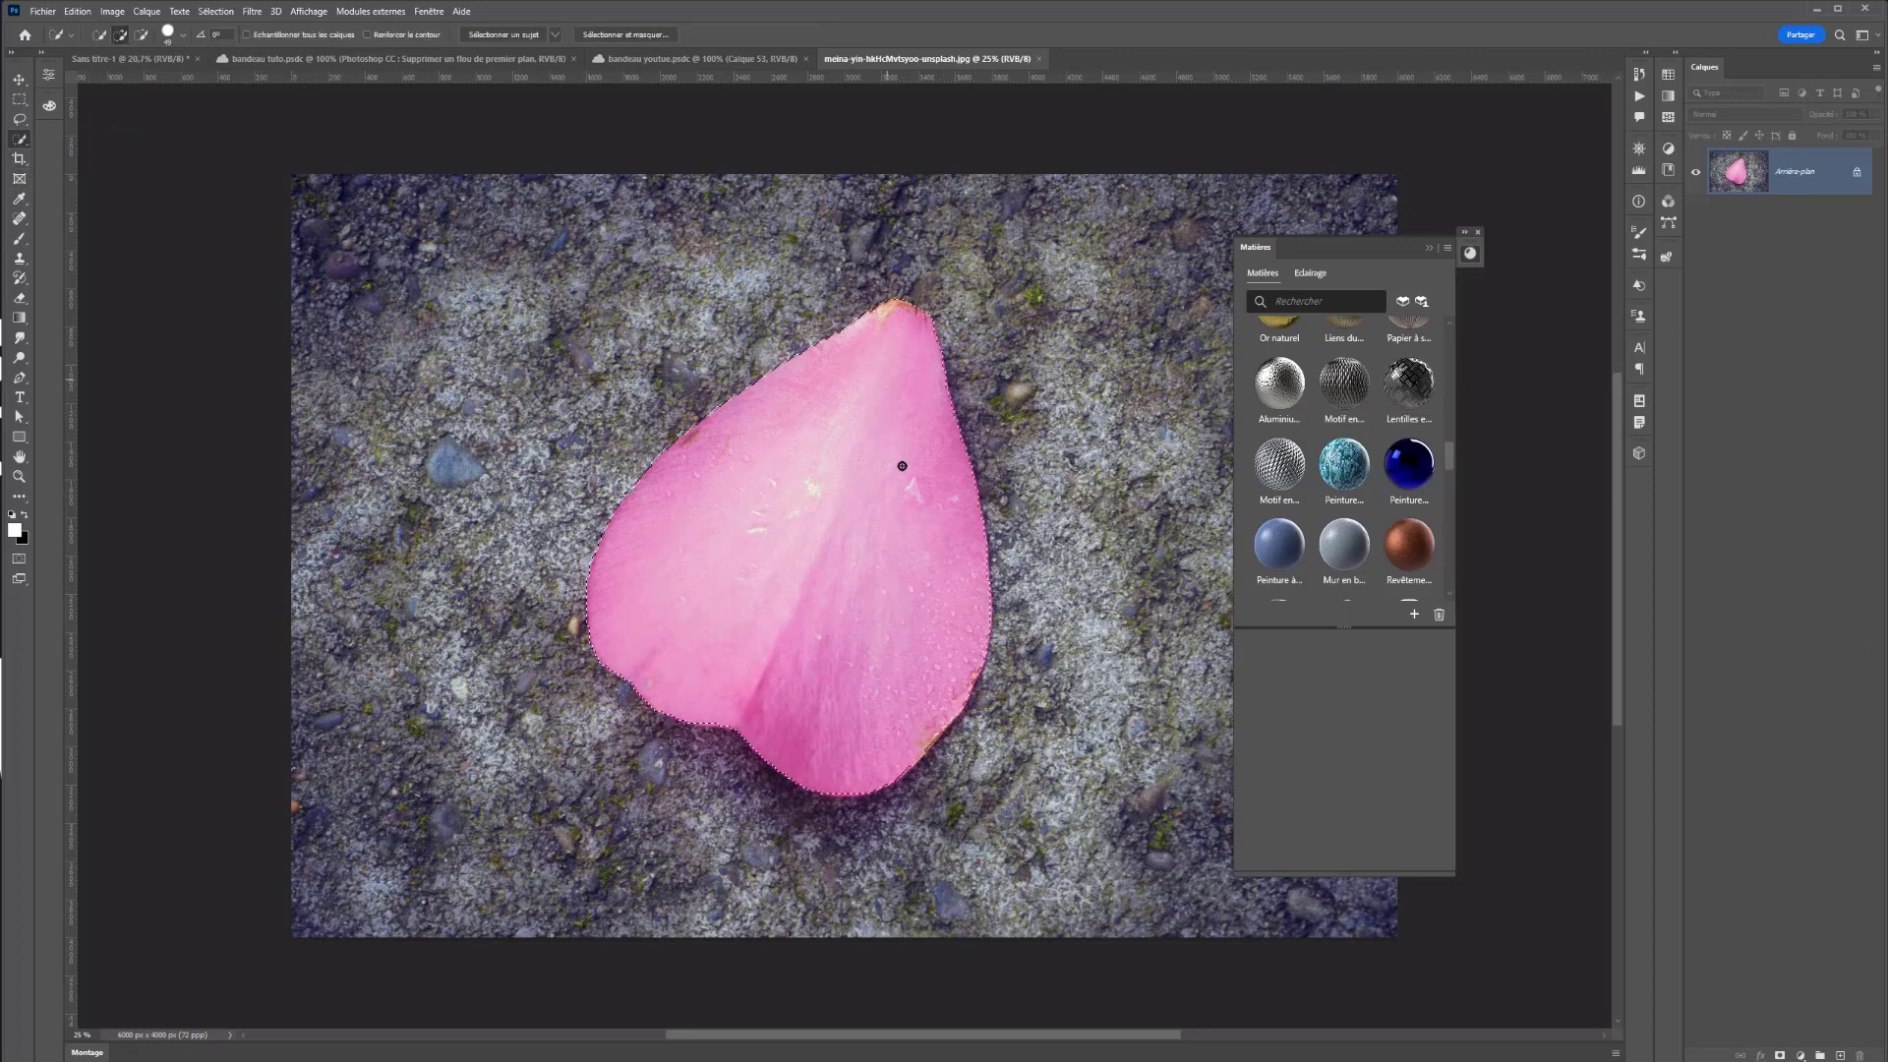
# - Apply the Pierre malachite Substance material to the selected petal
pyautogui.scroll(-3, 1322, 521)
pyautogui.scroll(-3, 1322, 521)
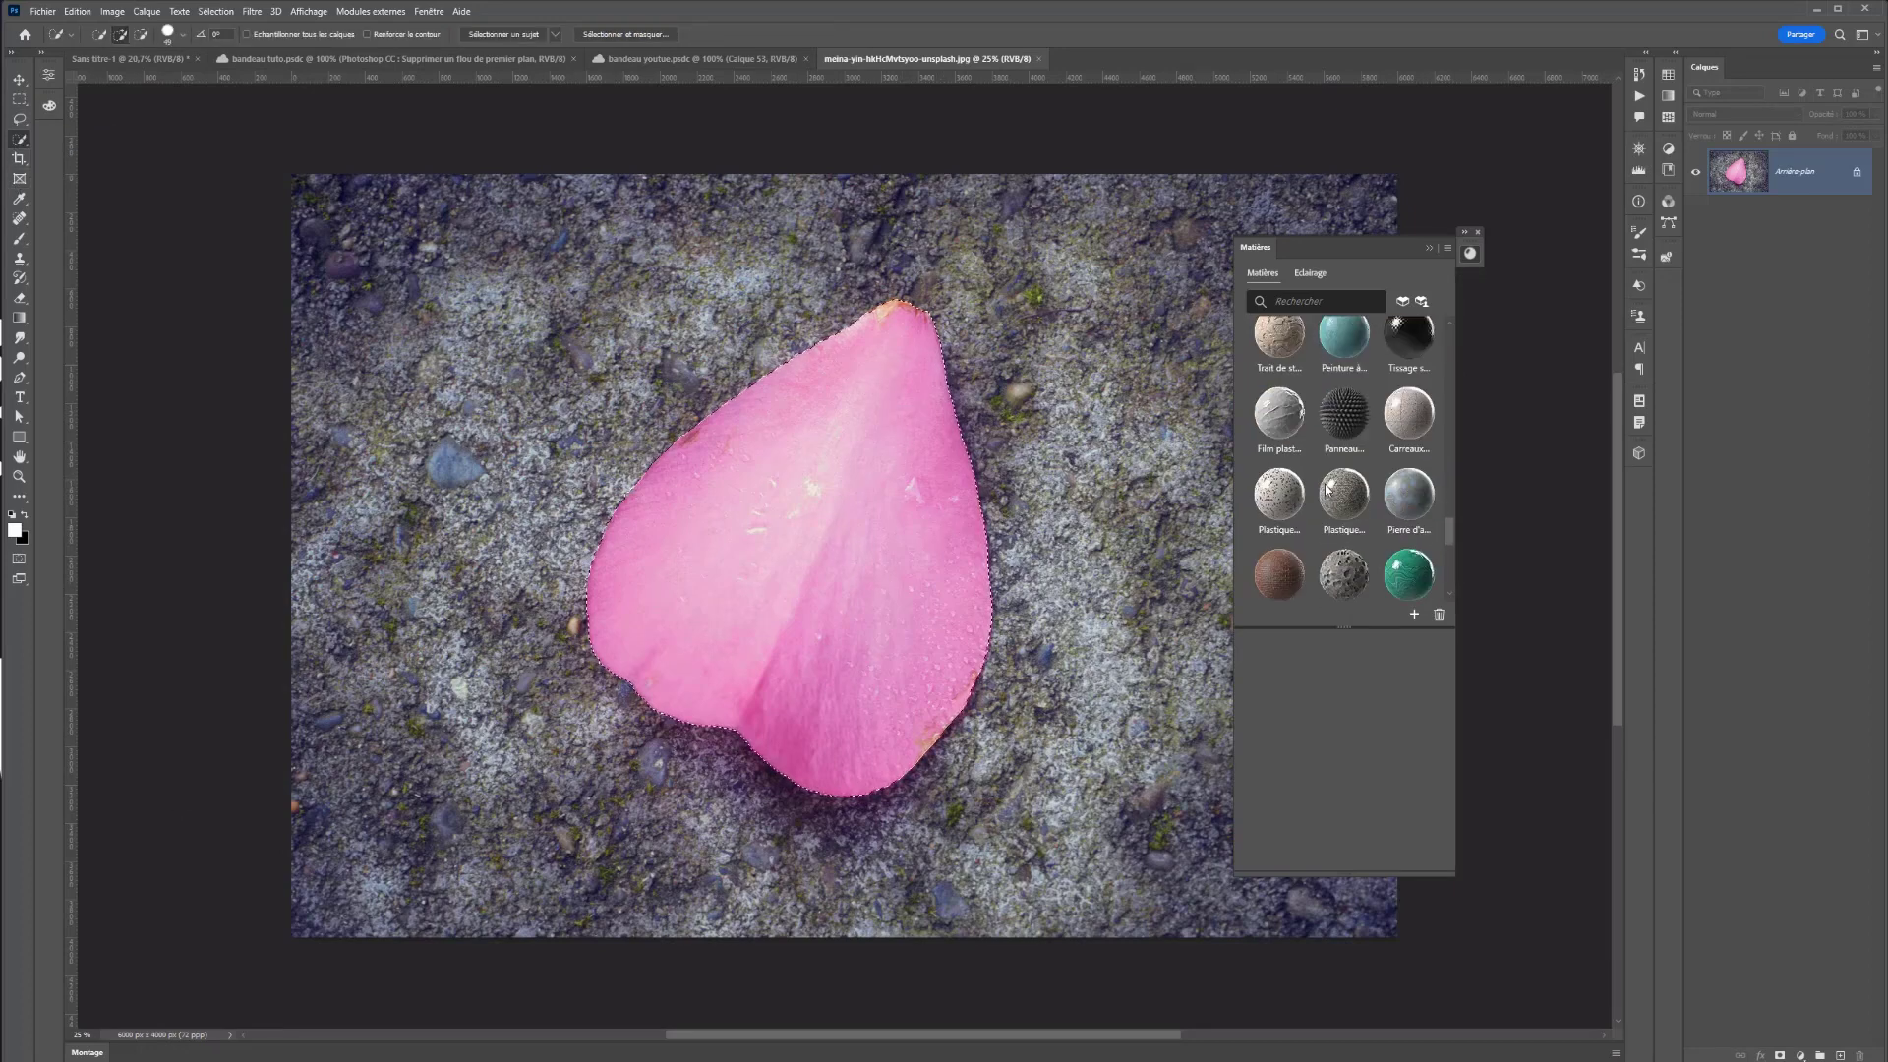
pyautogui.scroll(-3, 1393, 504)
pyautogui.scroll(3, 1392, 503)
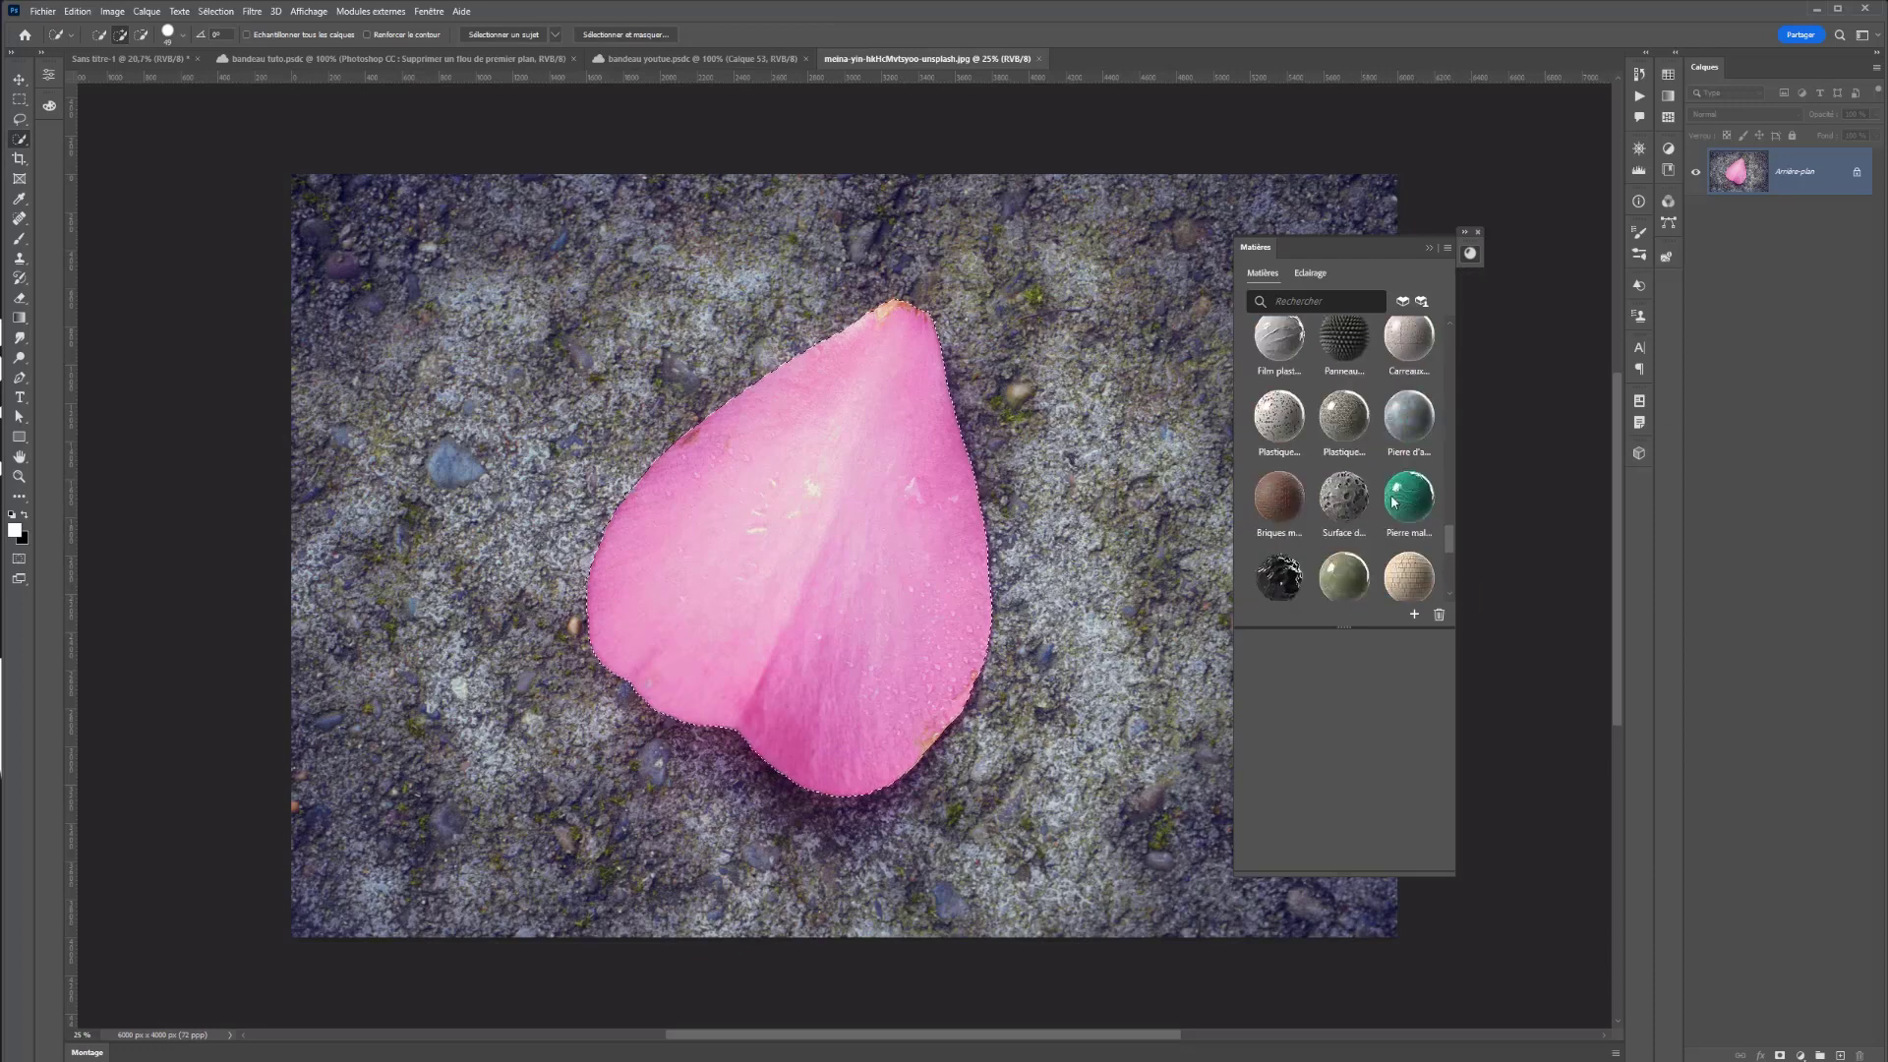
pyautogui.scroll(2, 1392, 492)
pyautogui.scroll(-2, 1392, 480)
pyautogui.click(1392, 480)
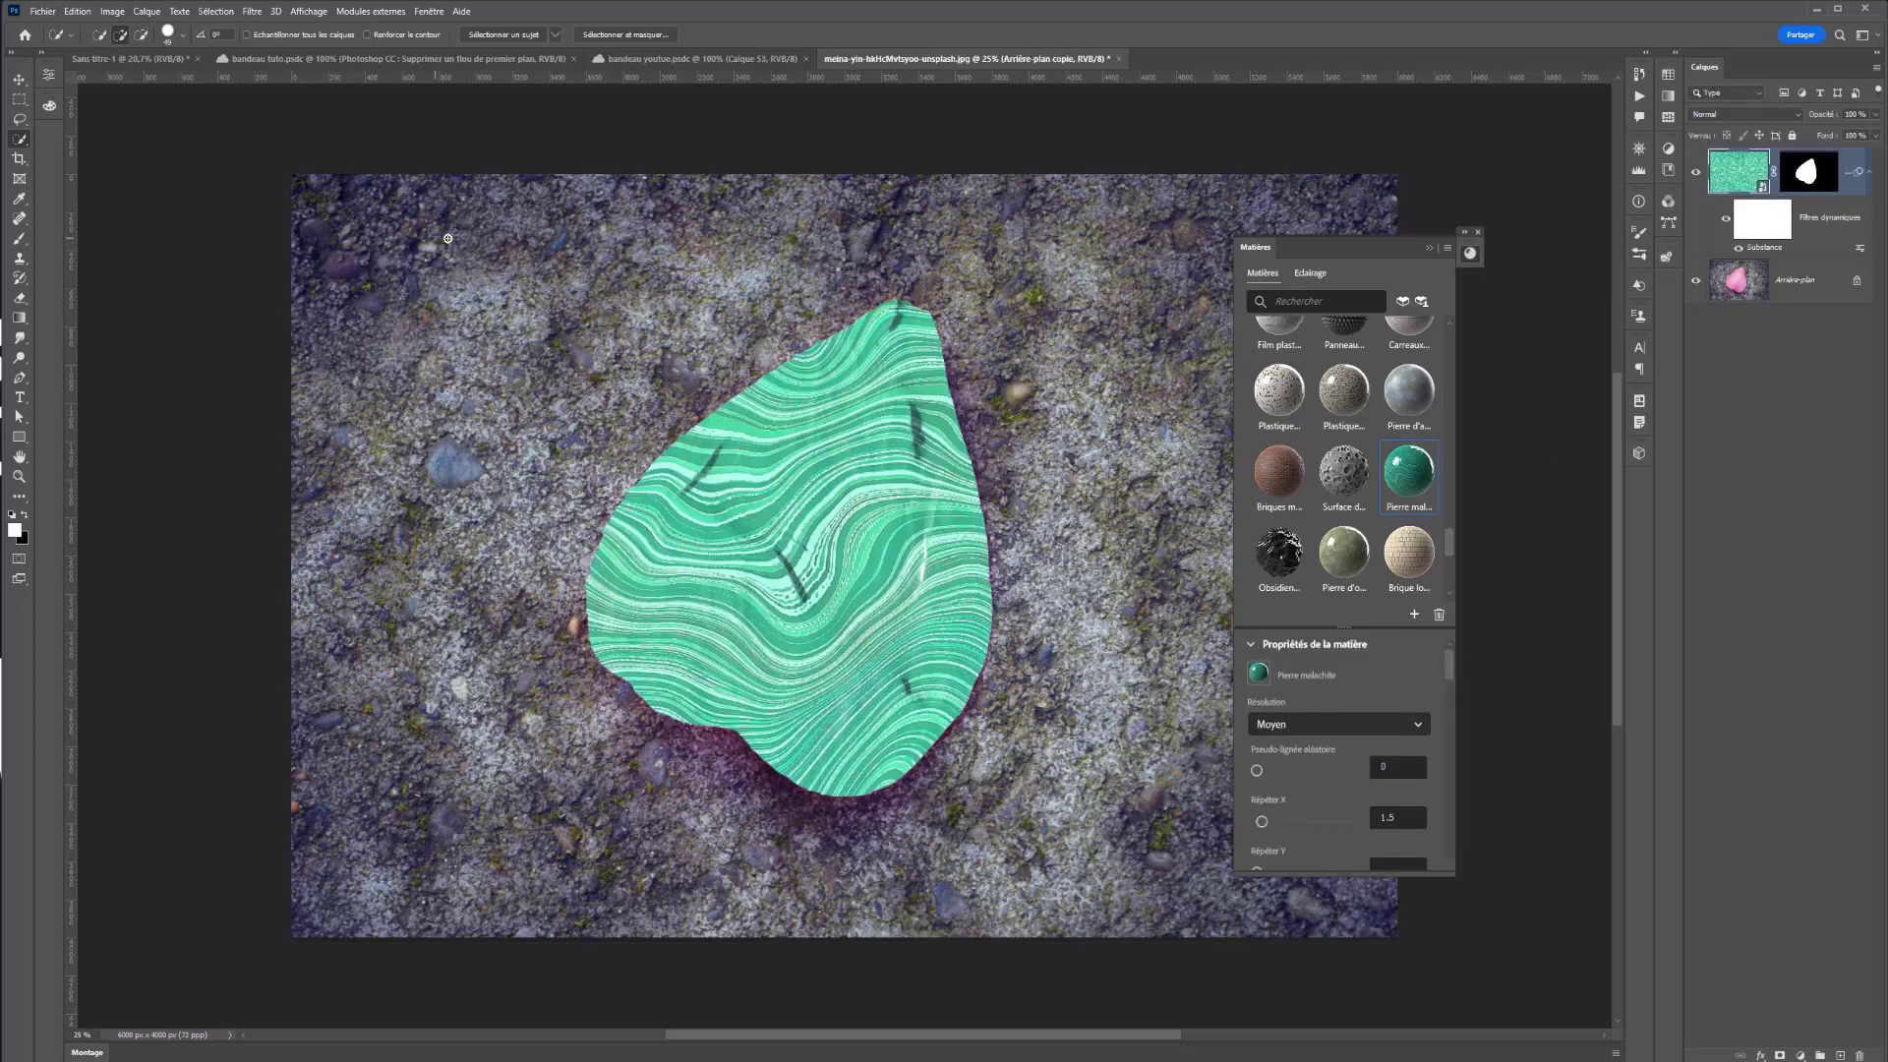
# - Try several blend modes on the petal's Substance smart filter, including Superposition, Incrustation and Lumière crue
pyautogui.click(19, 102)
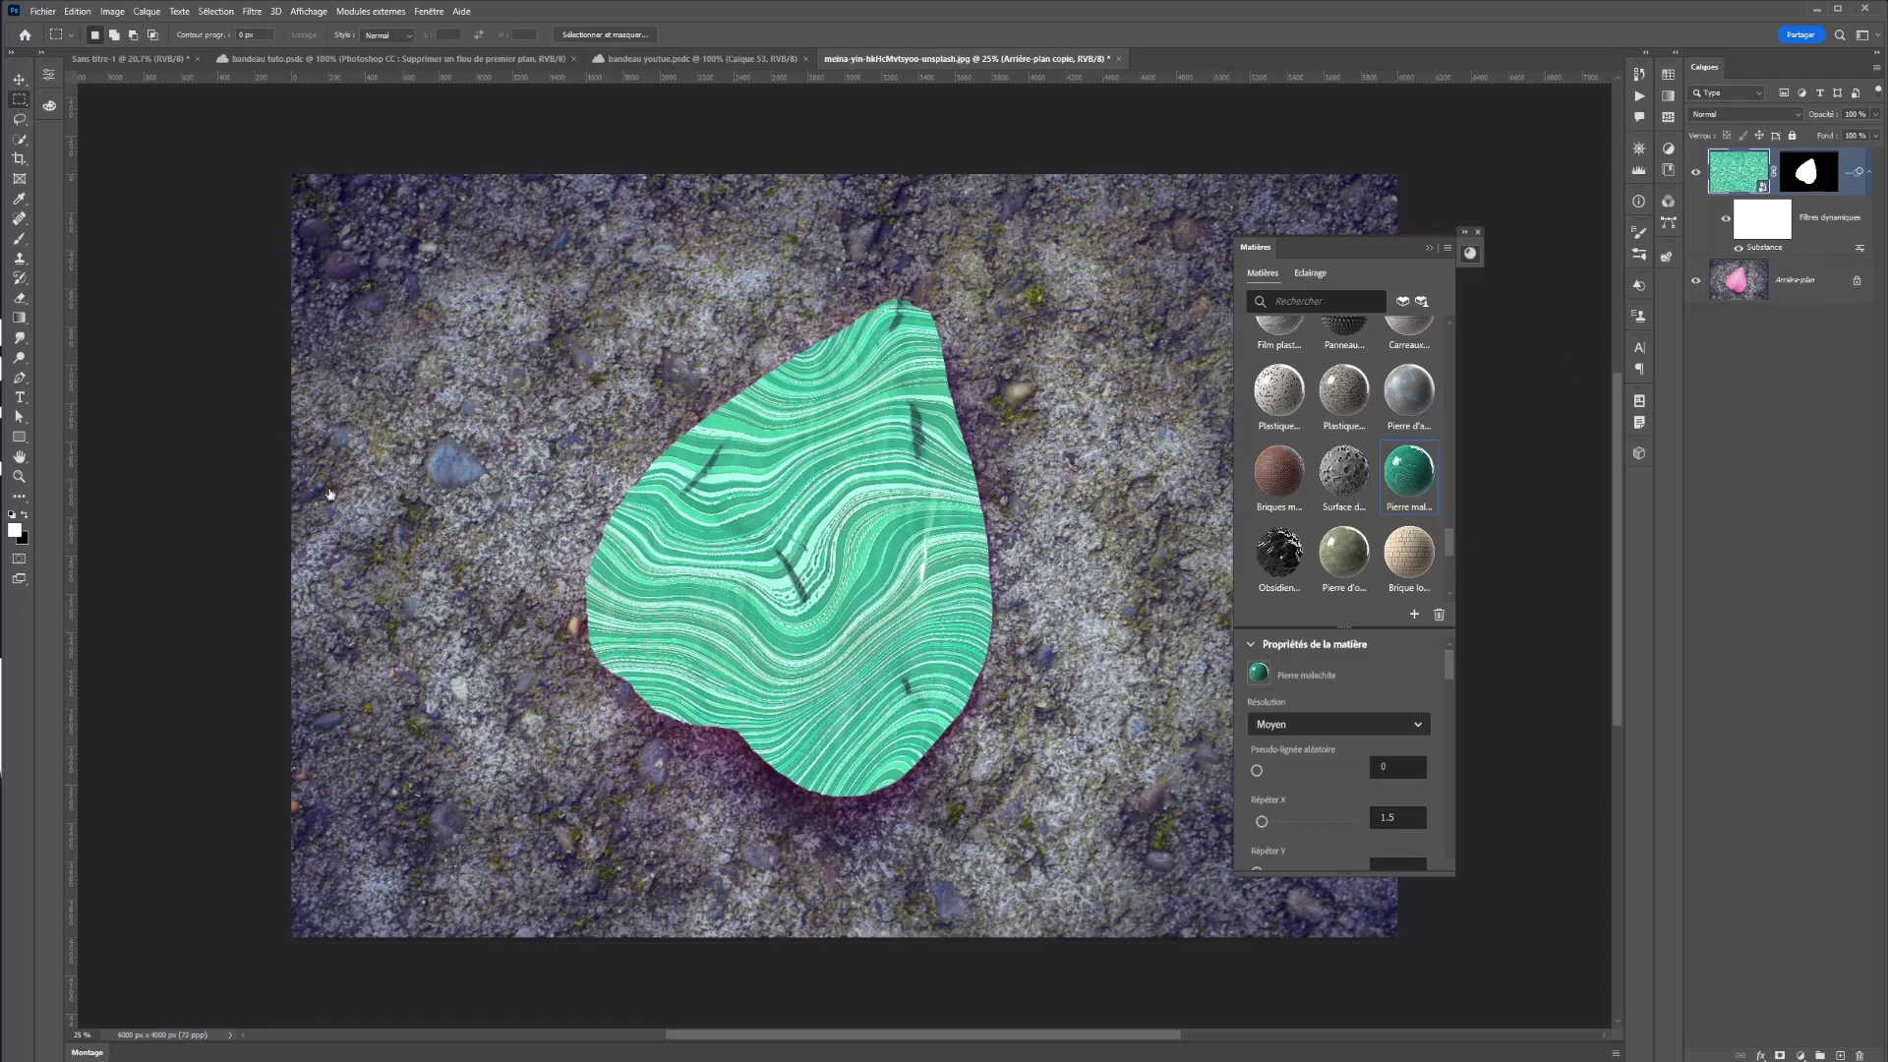
pyautogui.click(322, 256)
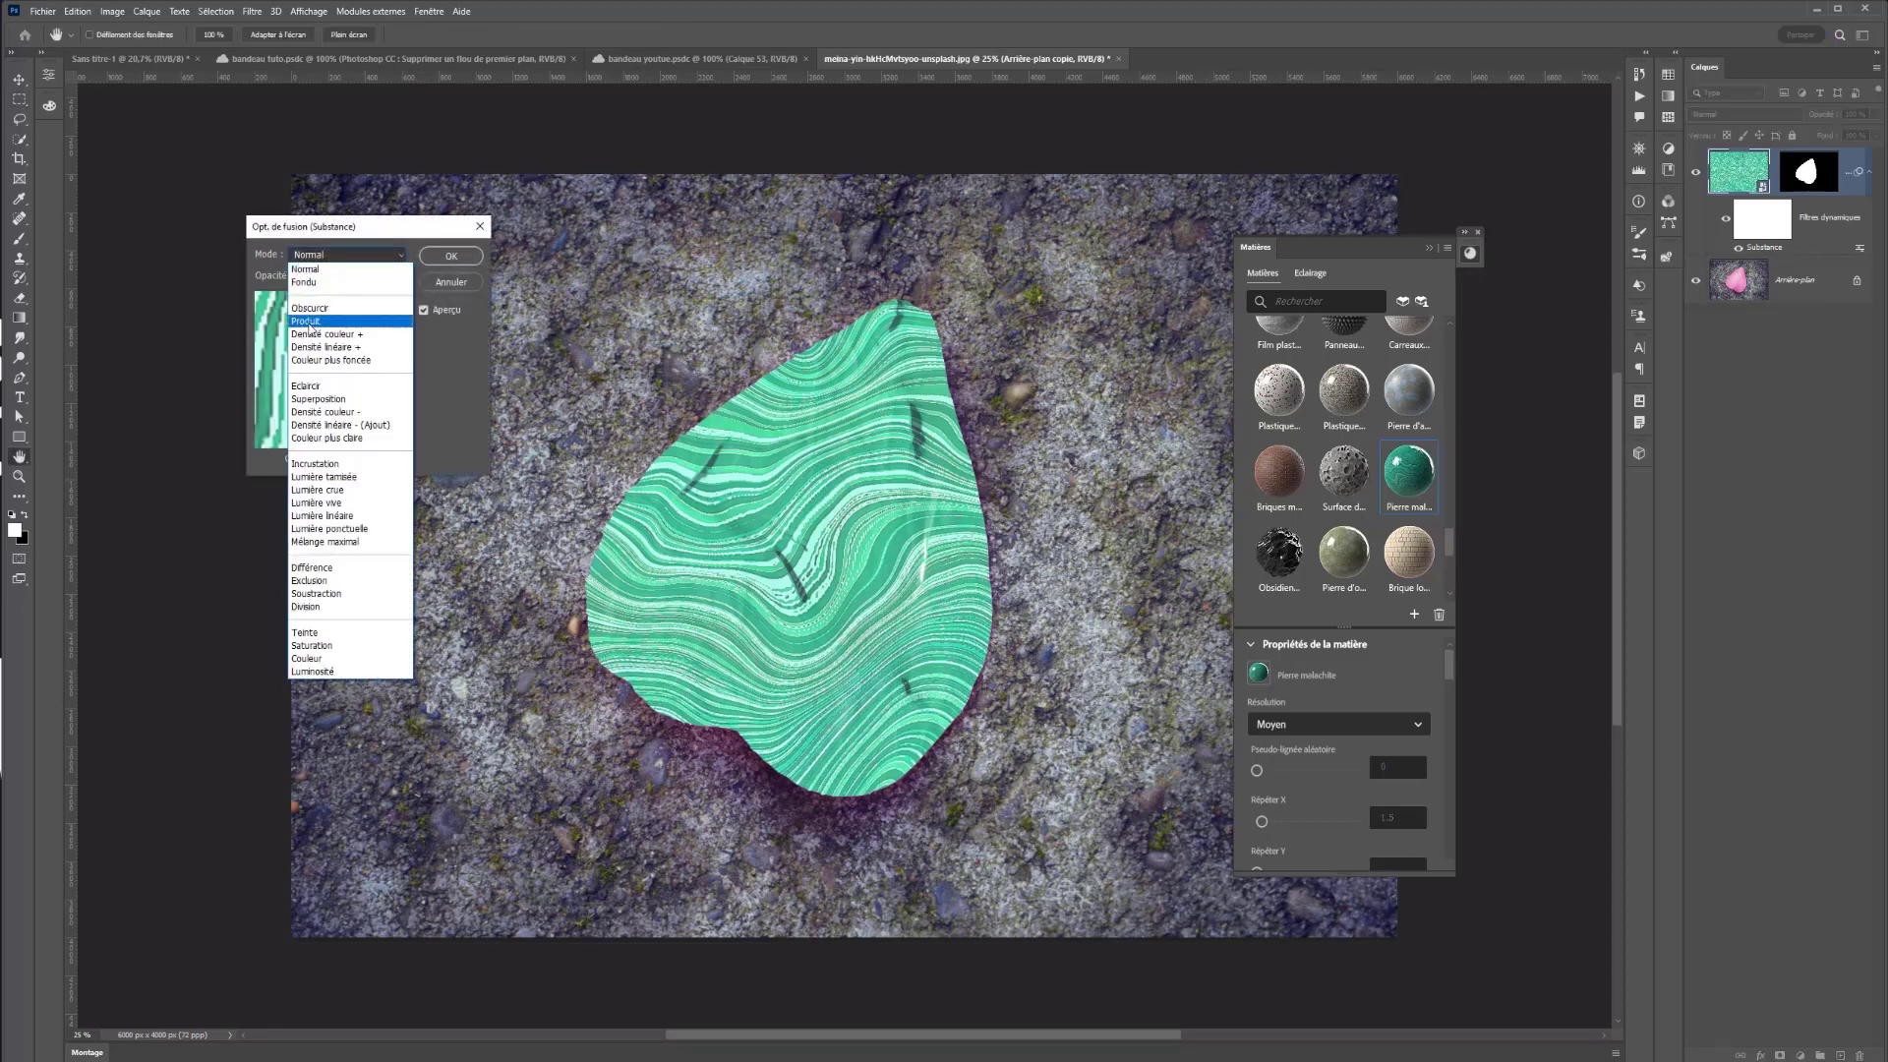
pyautogui.click(318, 398)
pyautogui.press('Down')
pyautogui.press('Down')
pyautogui.press('Down')
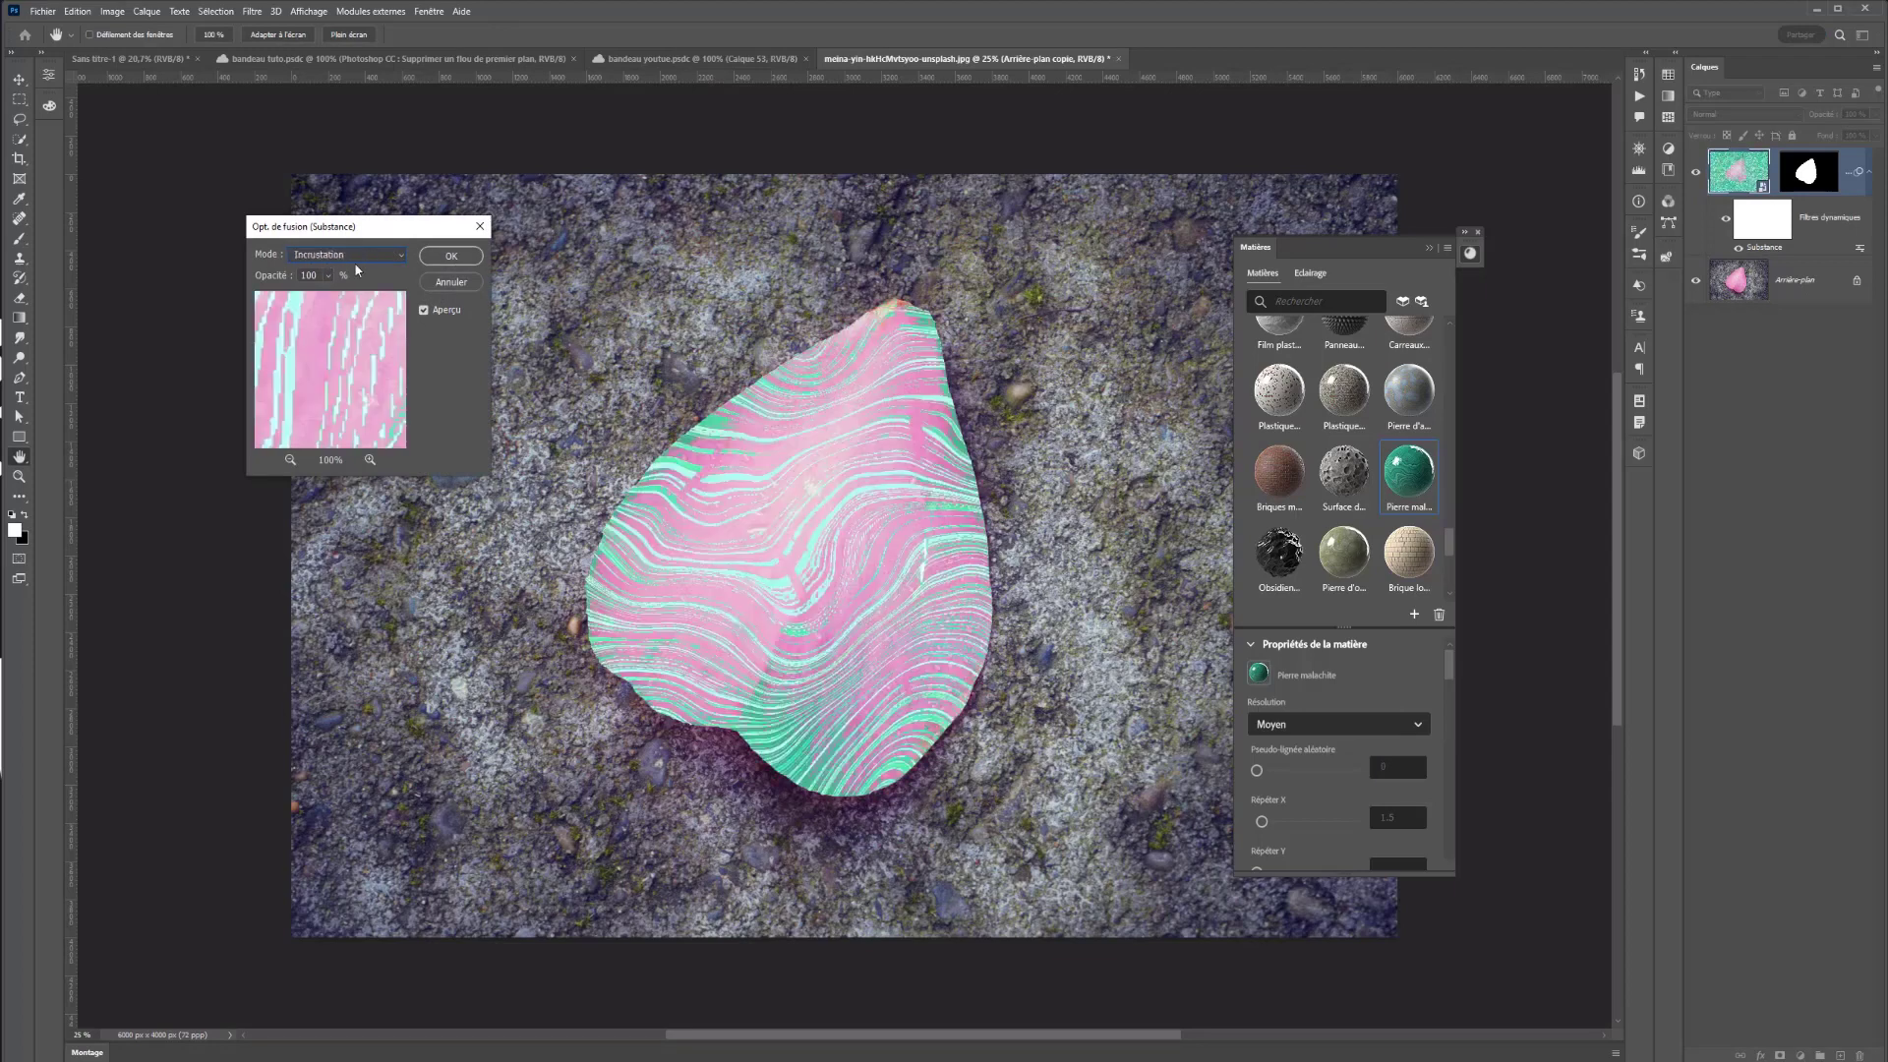
pyautogui.press('Down')
pyautogui.press('Down')
pyautogui.press('Down')
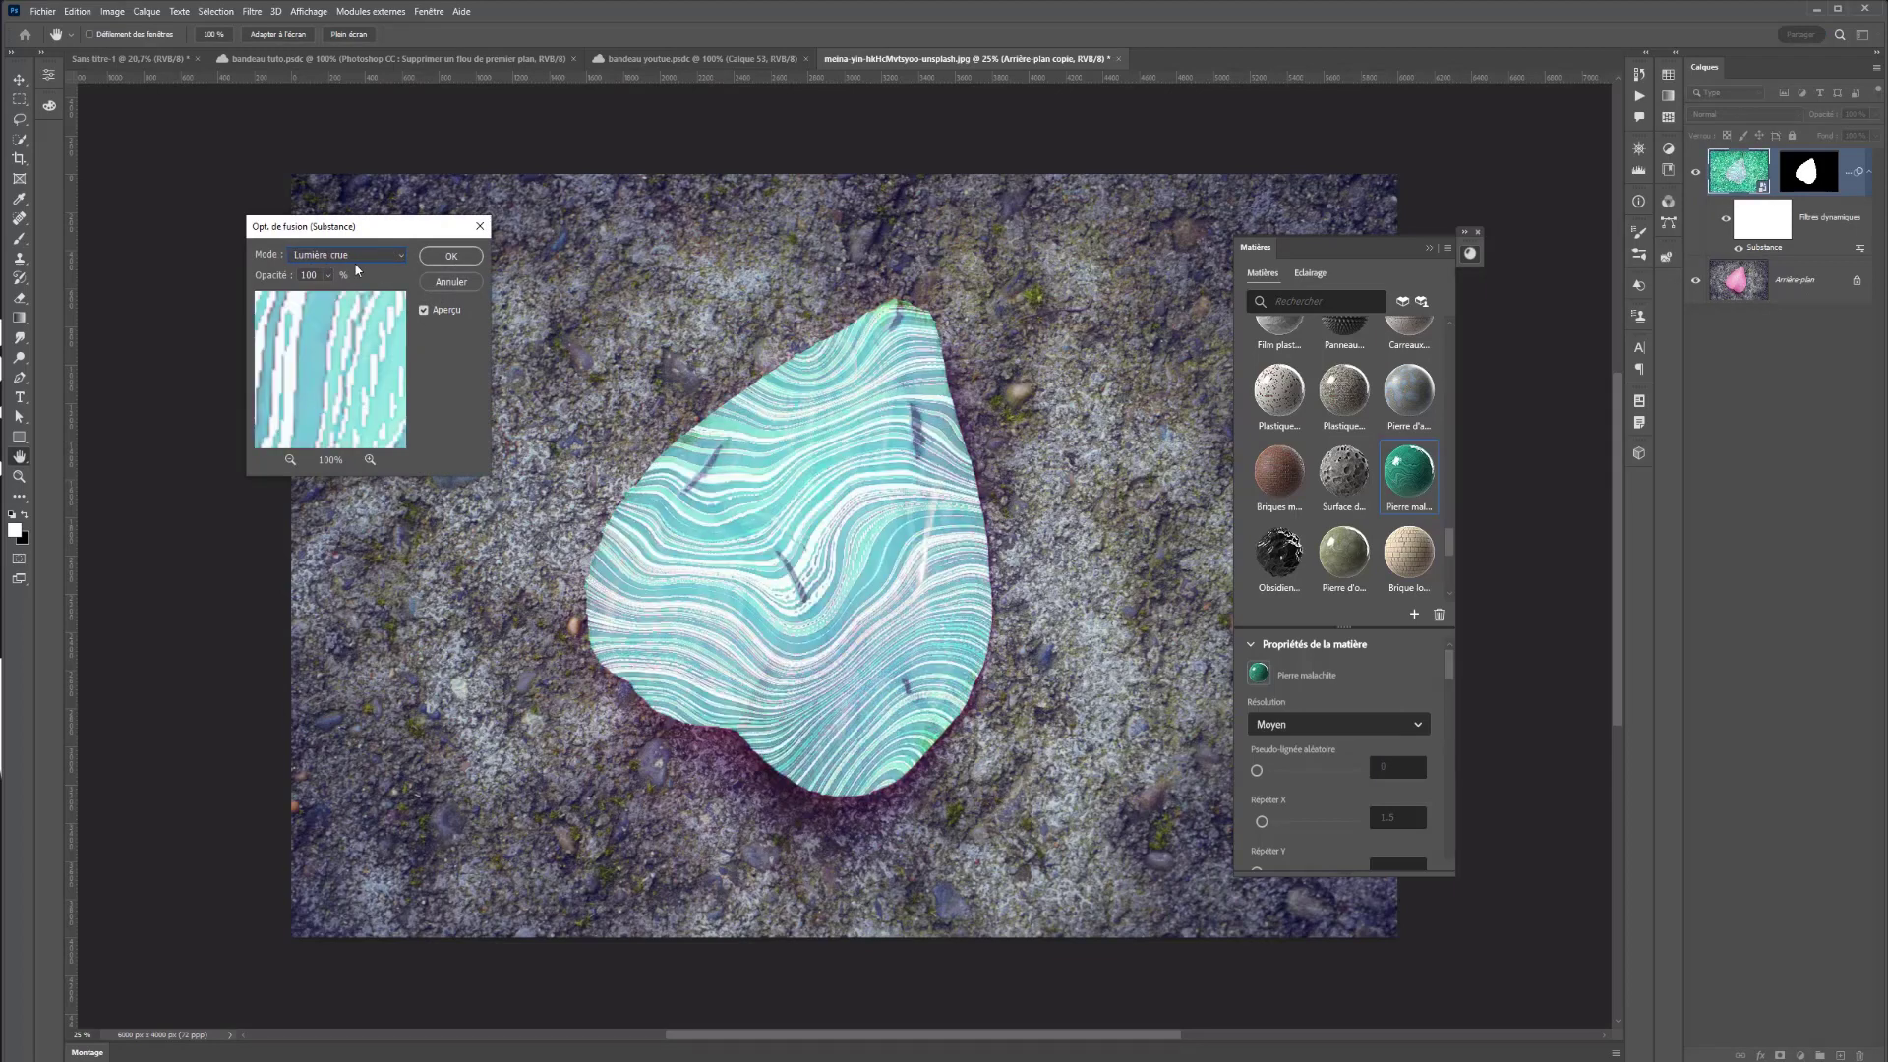
pyautogui.press('Up')
pyautogui.press('Up')
pyautogui.press('Up')
pyautogui.press('Up')
pyautogui.press('Up')
pyautogui.press('Up')
pyautogui.press('Up')
pyautogui.press('Up')
pyautogui.press('Up')
pyautogui.press('Up')
pyautogui.press('Up')
pyautogui.press('Up')
pyautogui.press('Up')
pyautogui.press('Up')
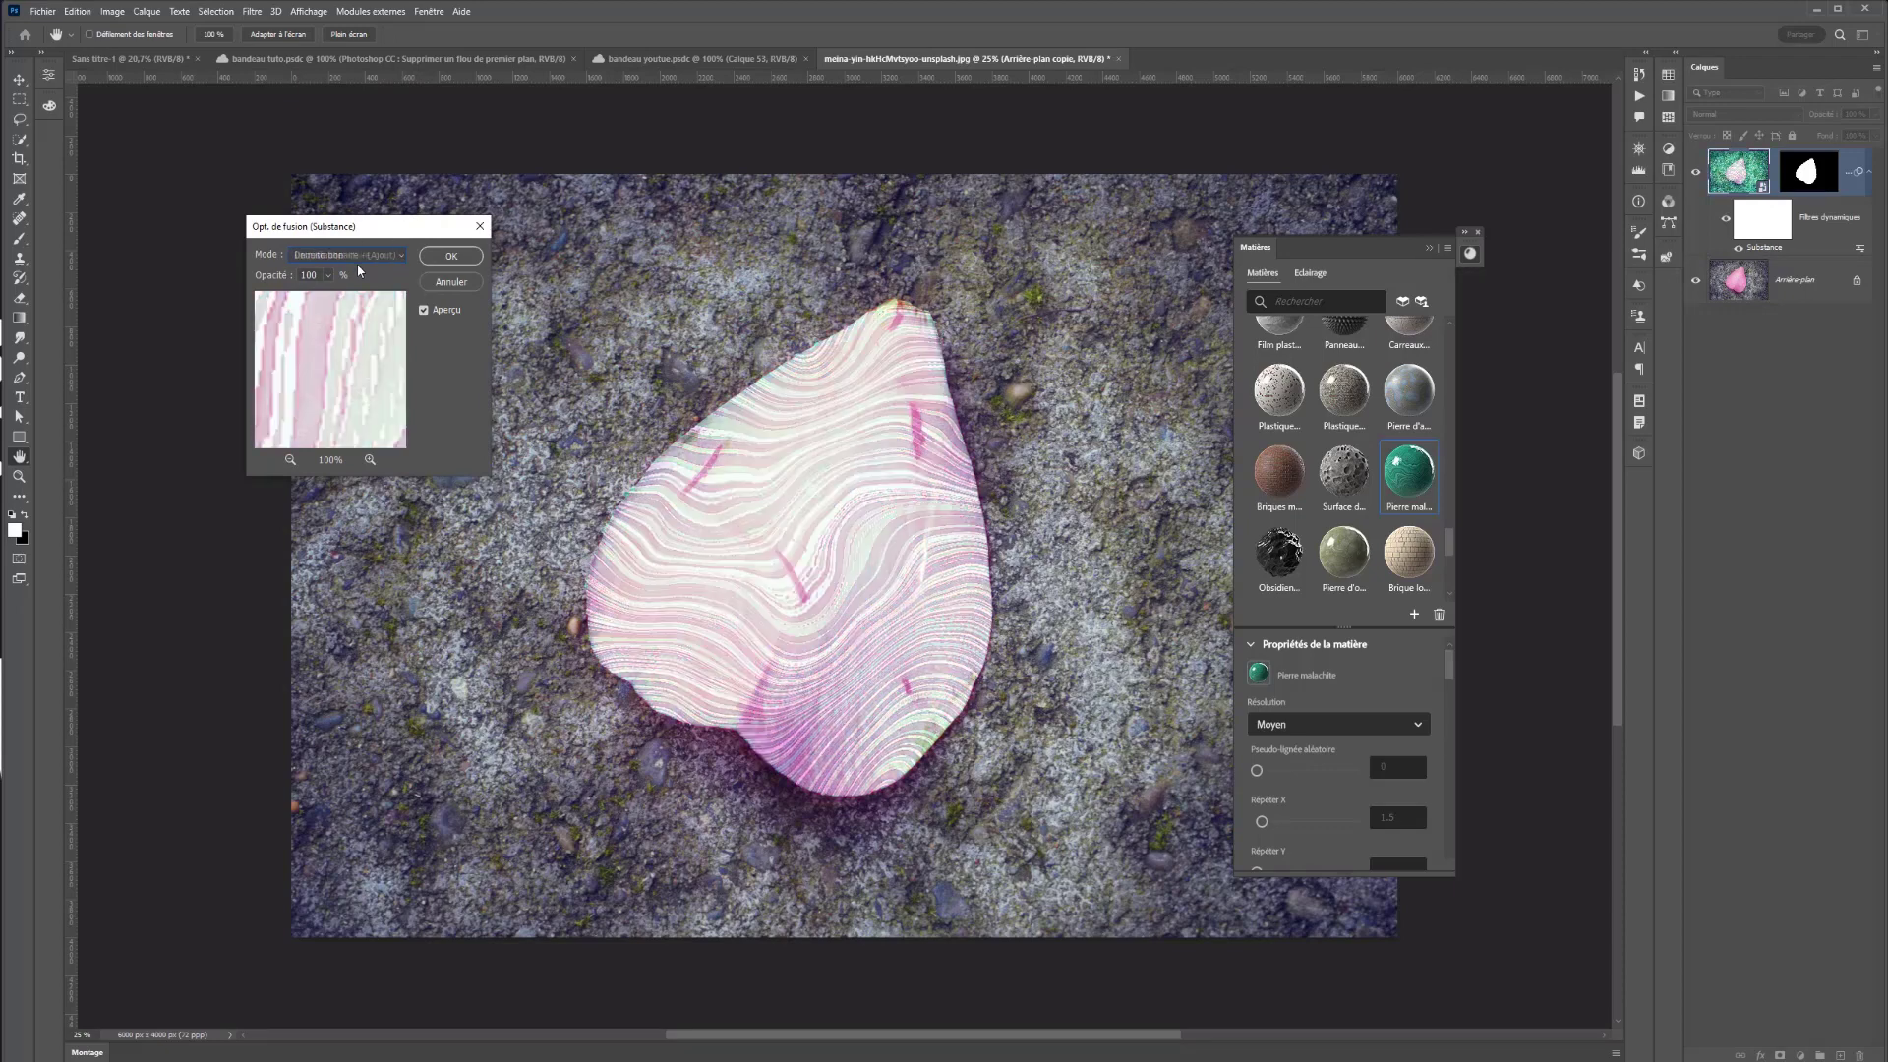
# - Try 79% opacity with Normal mode for the Substance smart filter and discard the blending changes
pyautogui.click(327, 275)
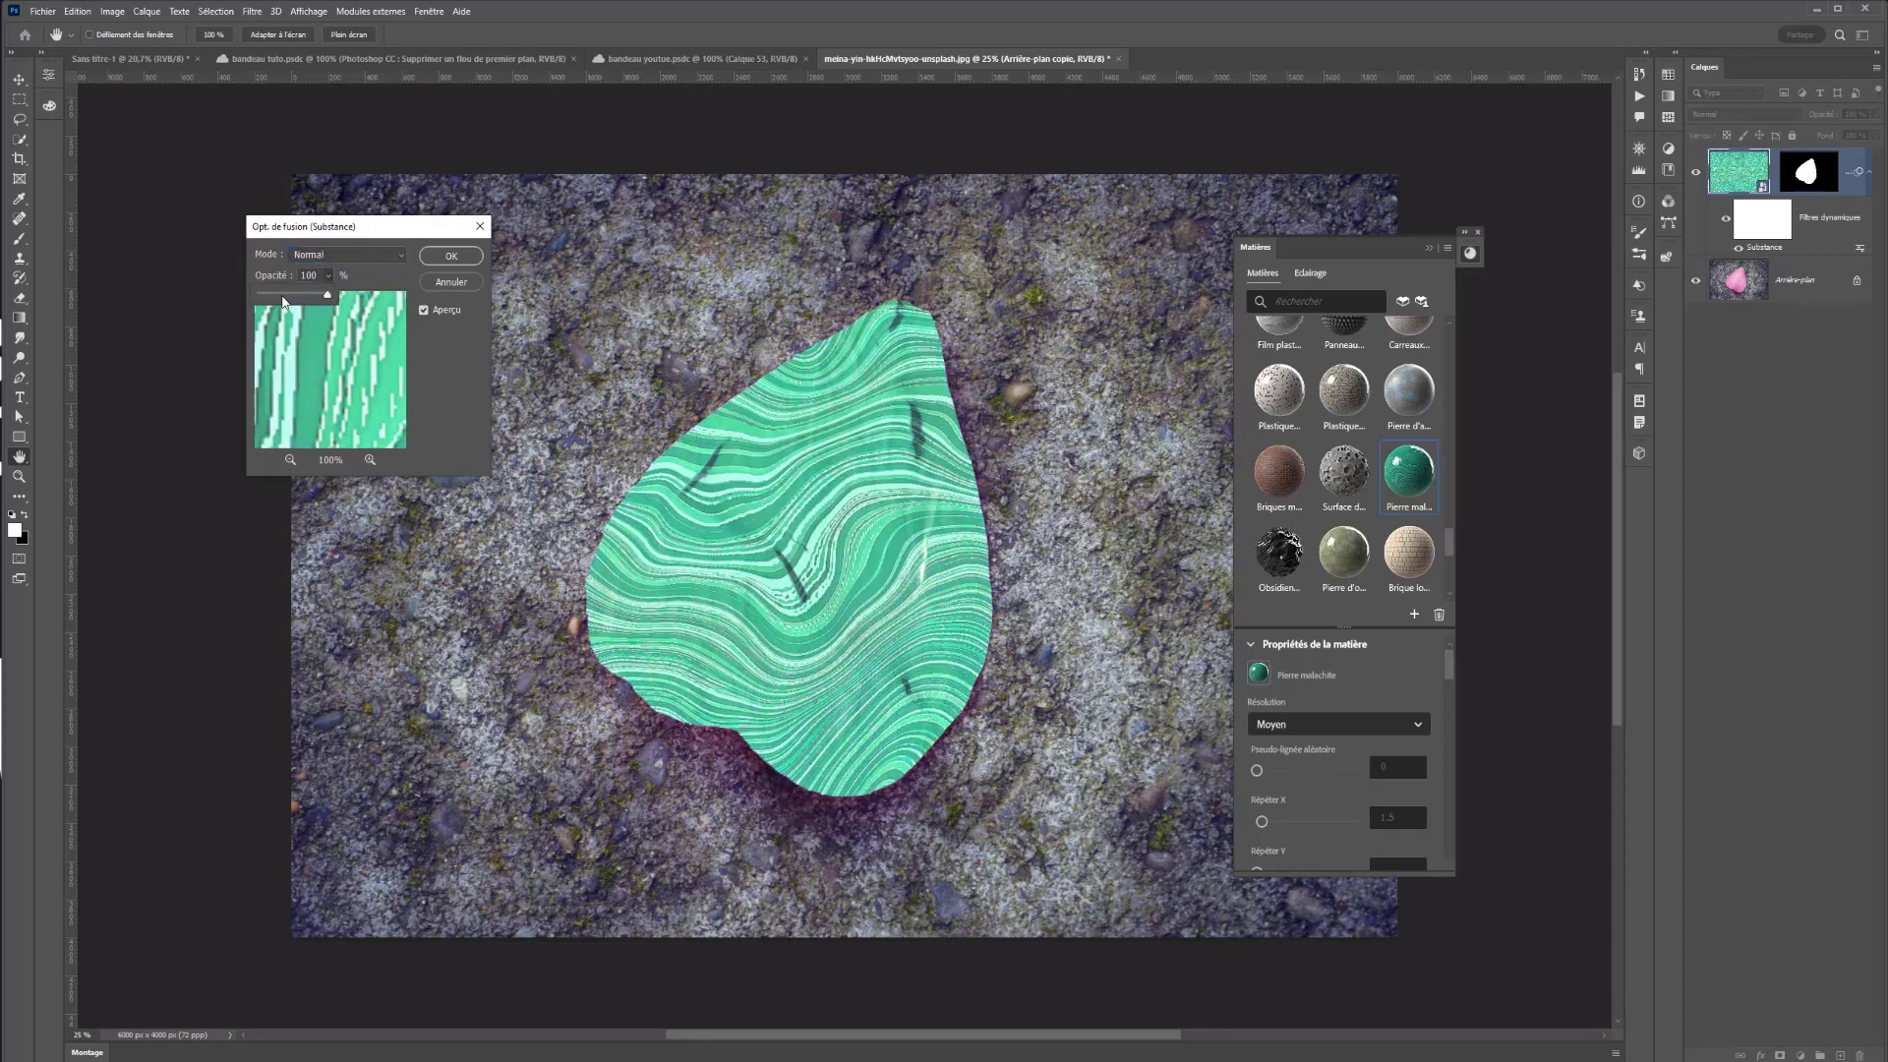
pyautogui.moveTo(284, 297); pyautogui.dragTo(314, 295)
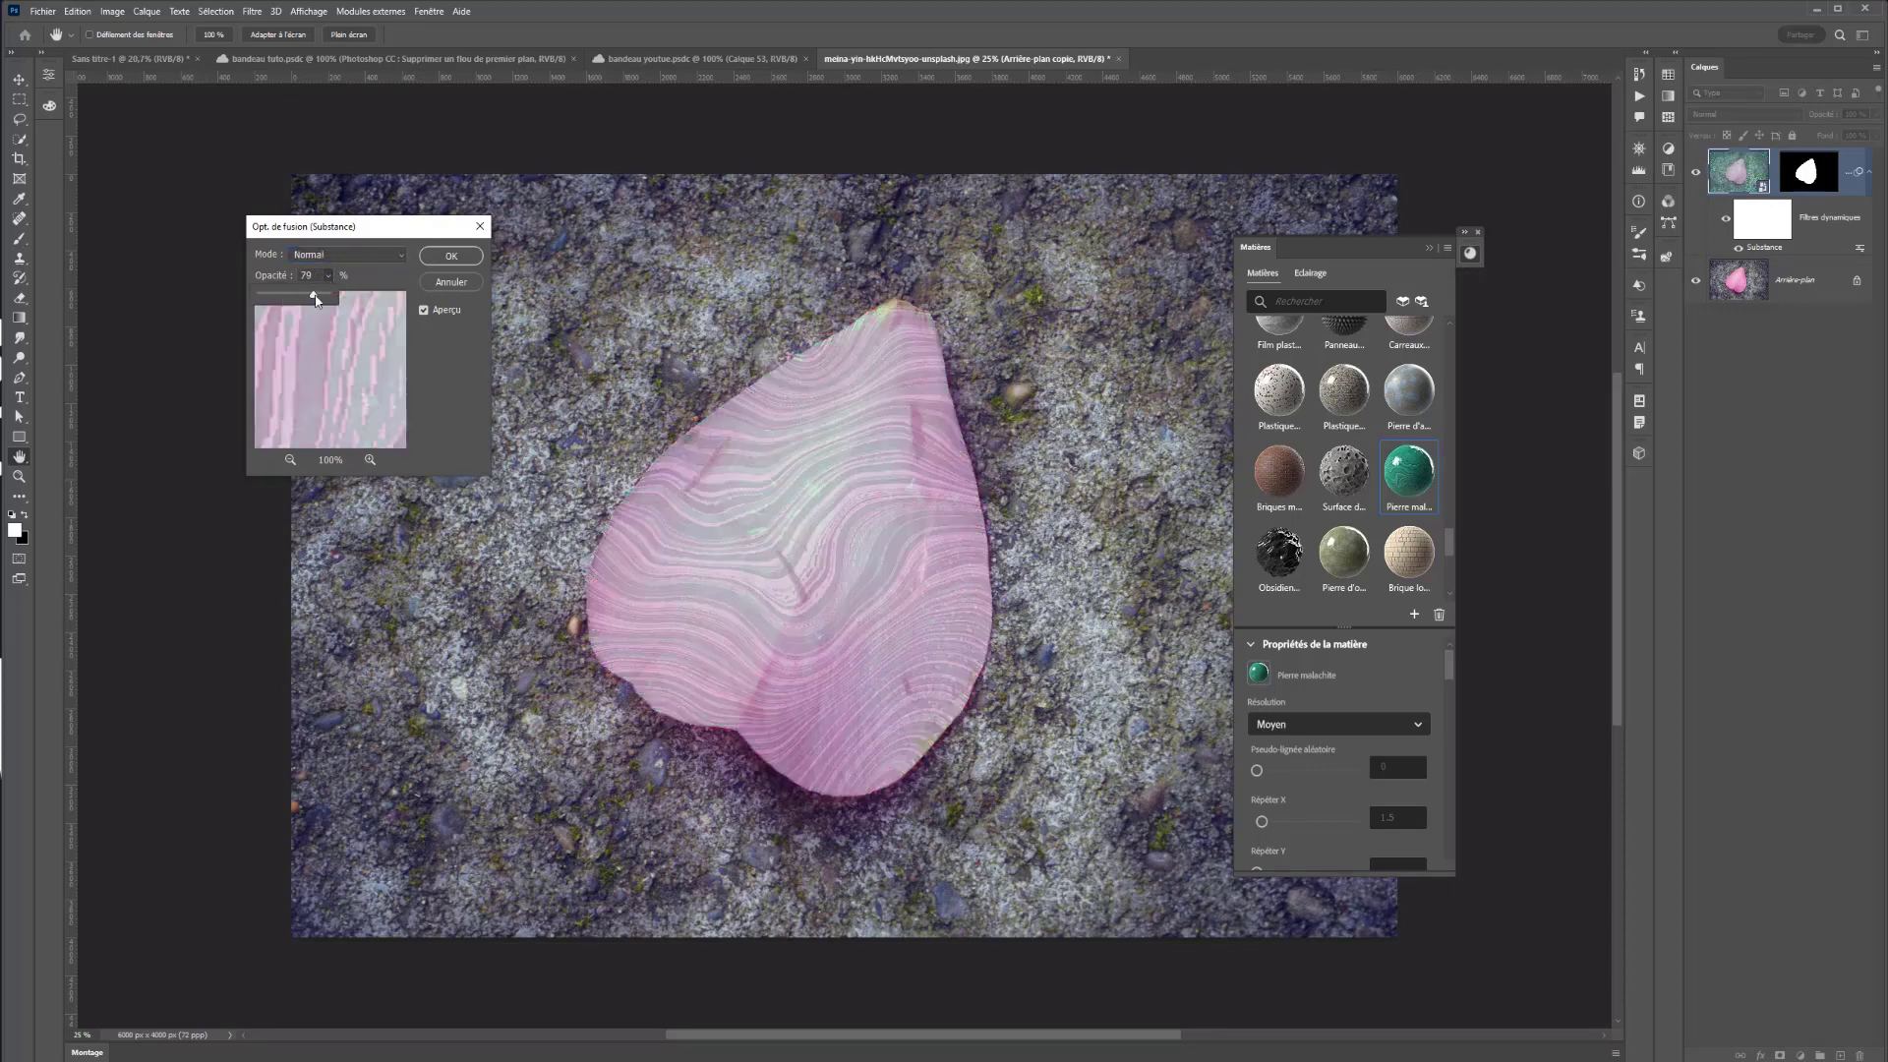
pyautogui.click(452, 280)
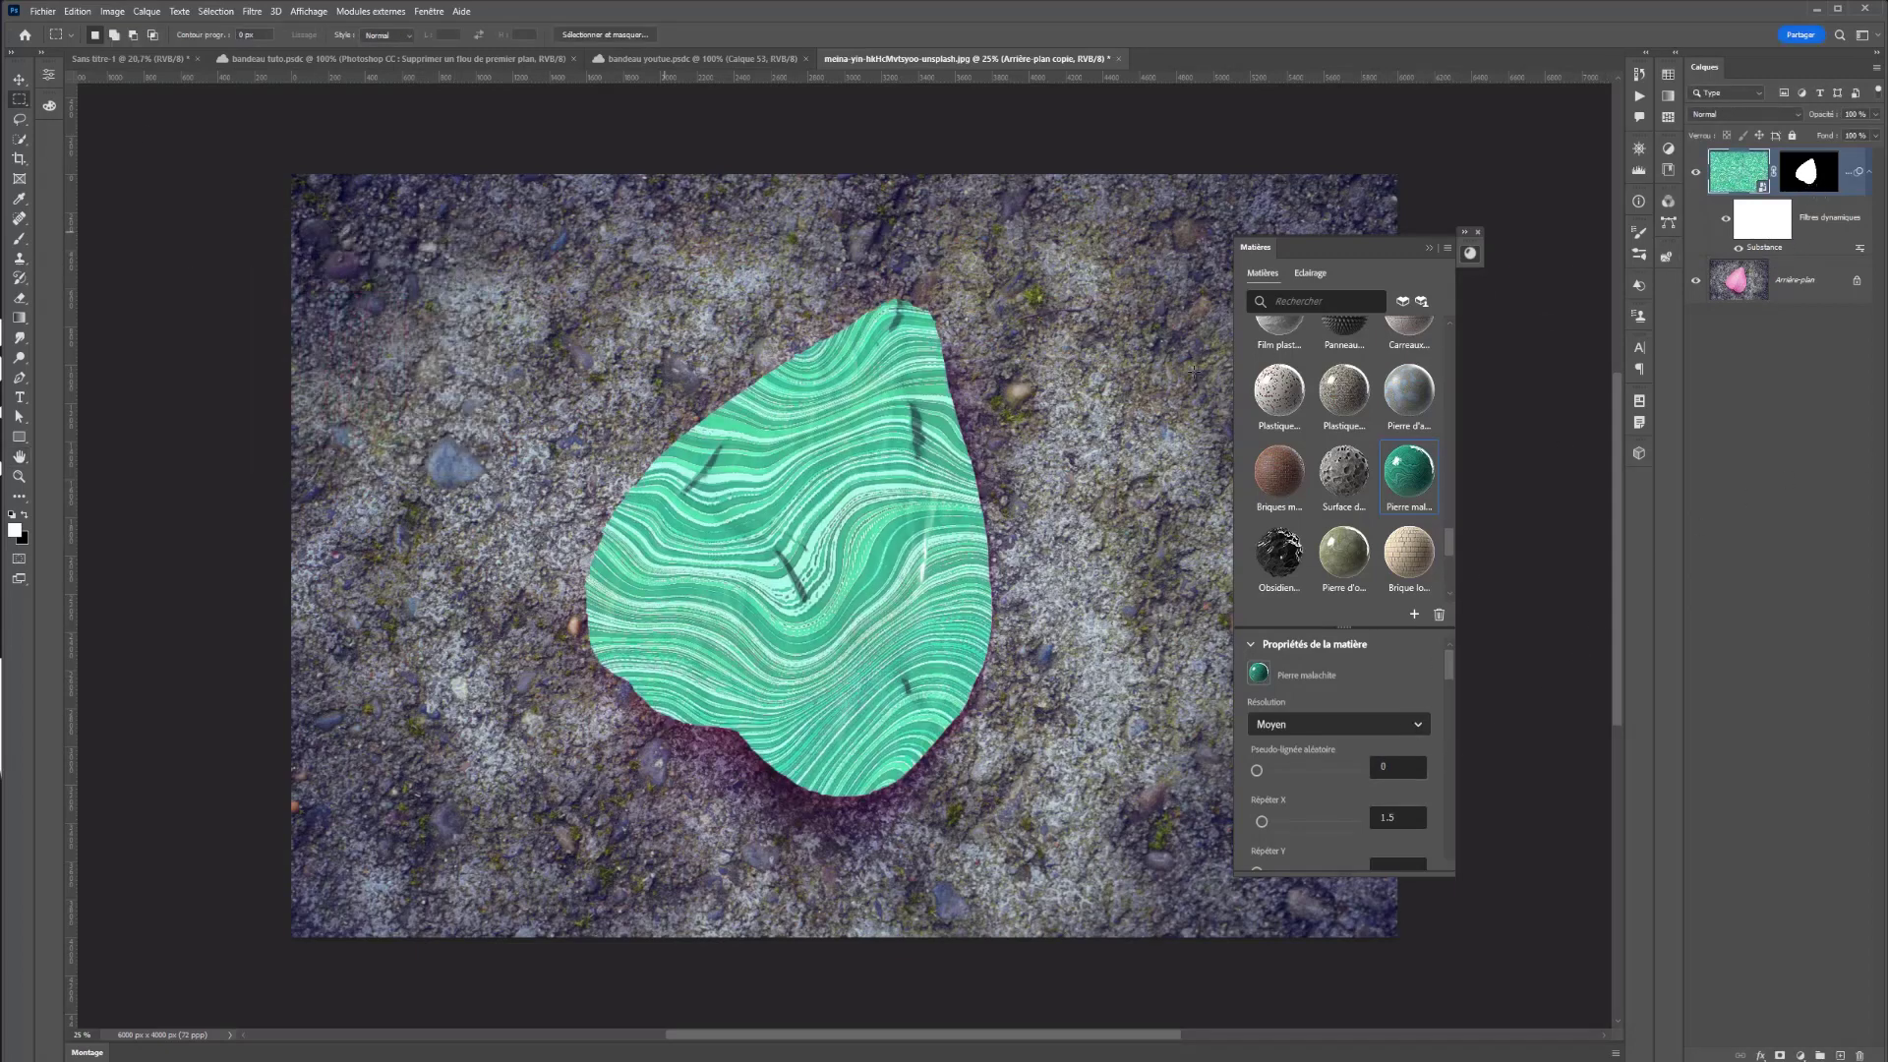
# - Set the petal material's lighting to Rotation 147.7°, Hauteur 14.1° and Exposition 1.25
pyautogui.click(1310, 274)
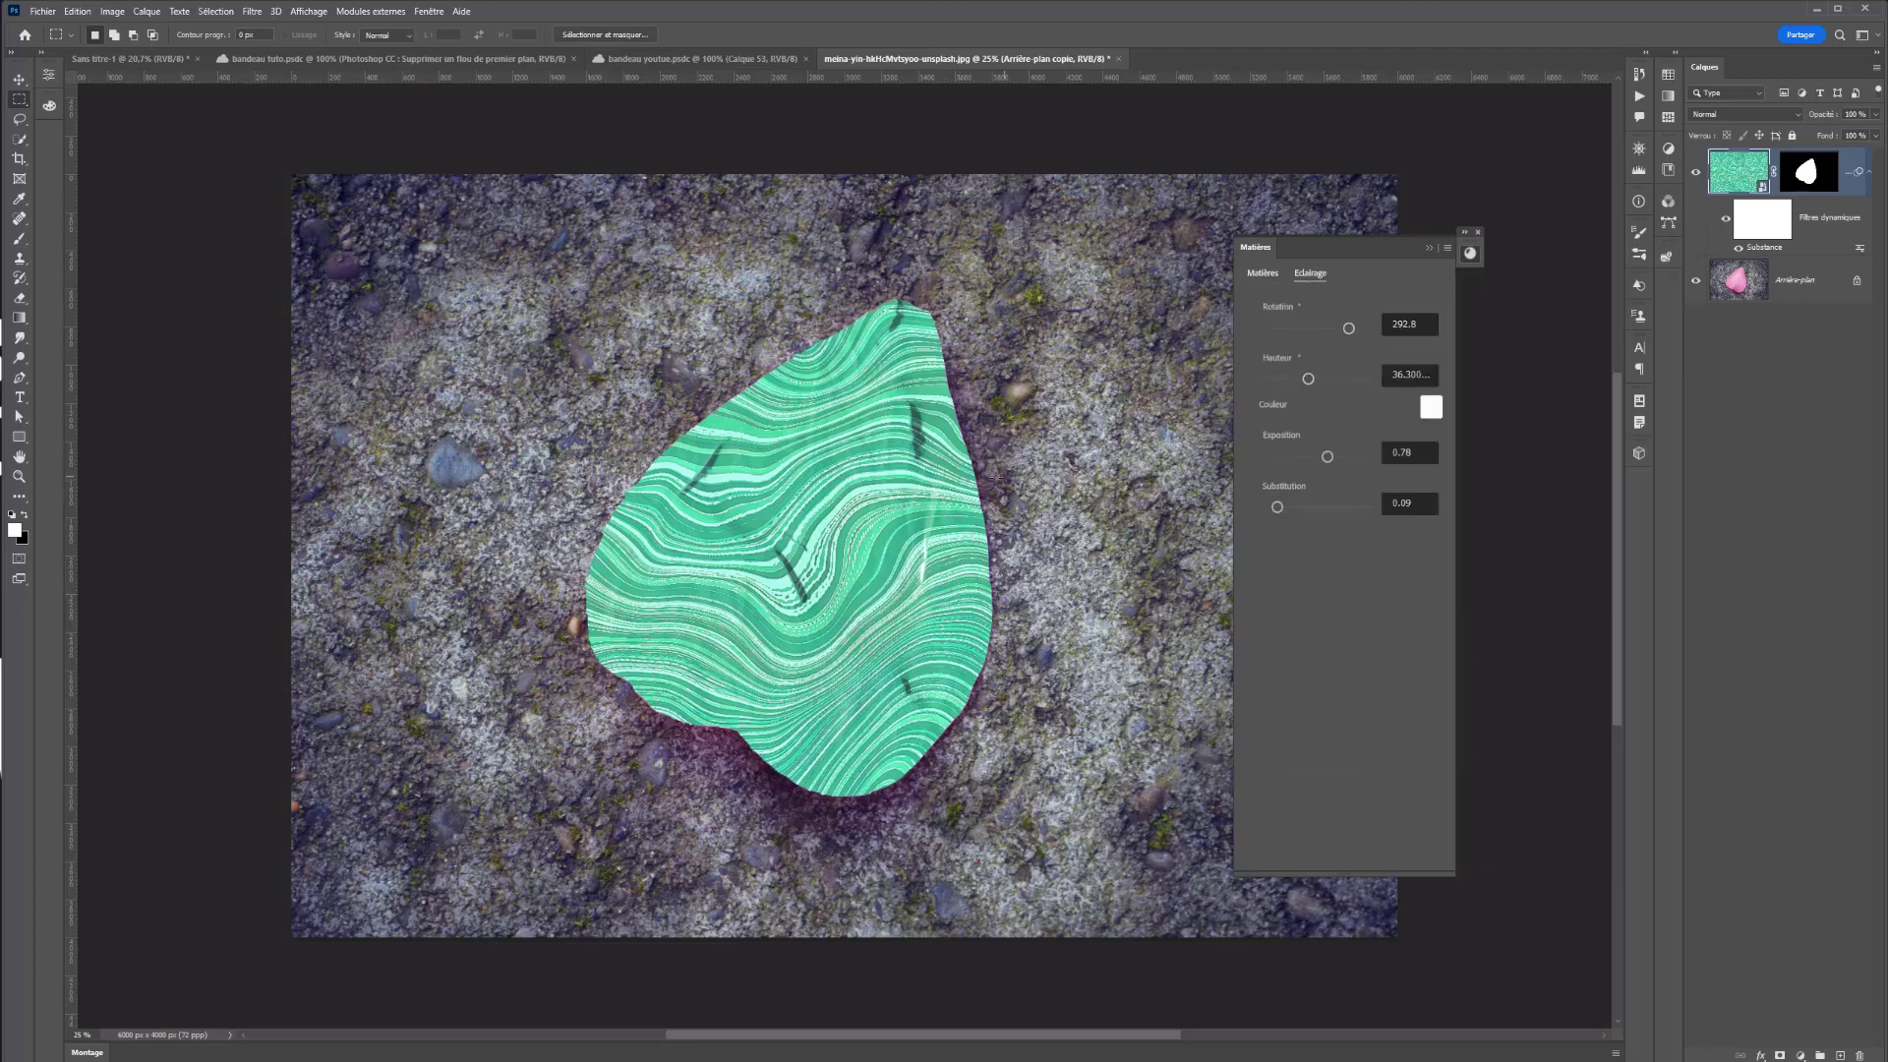
pyautogui.click(19, 79)
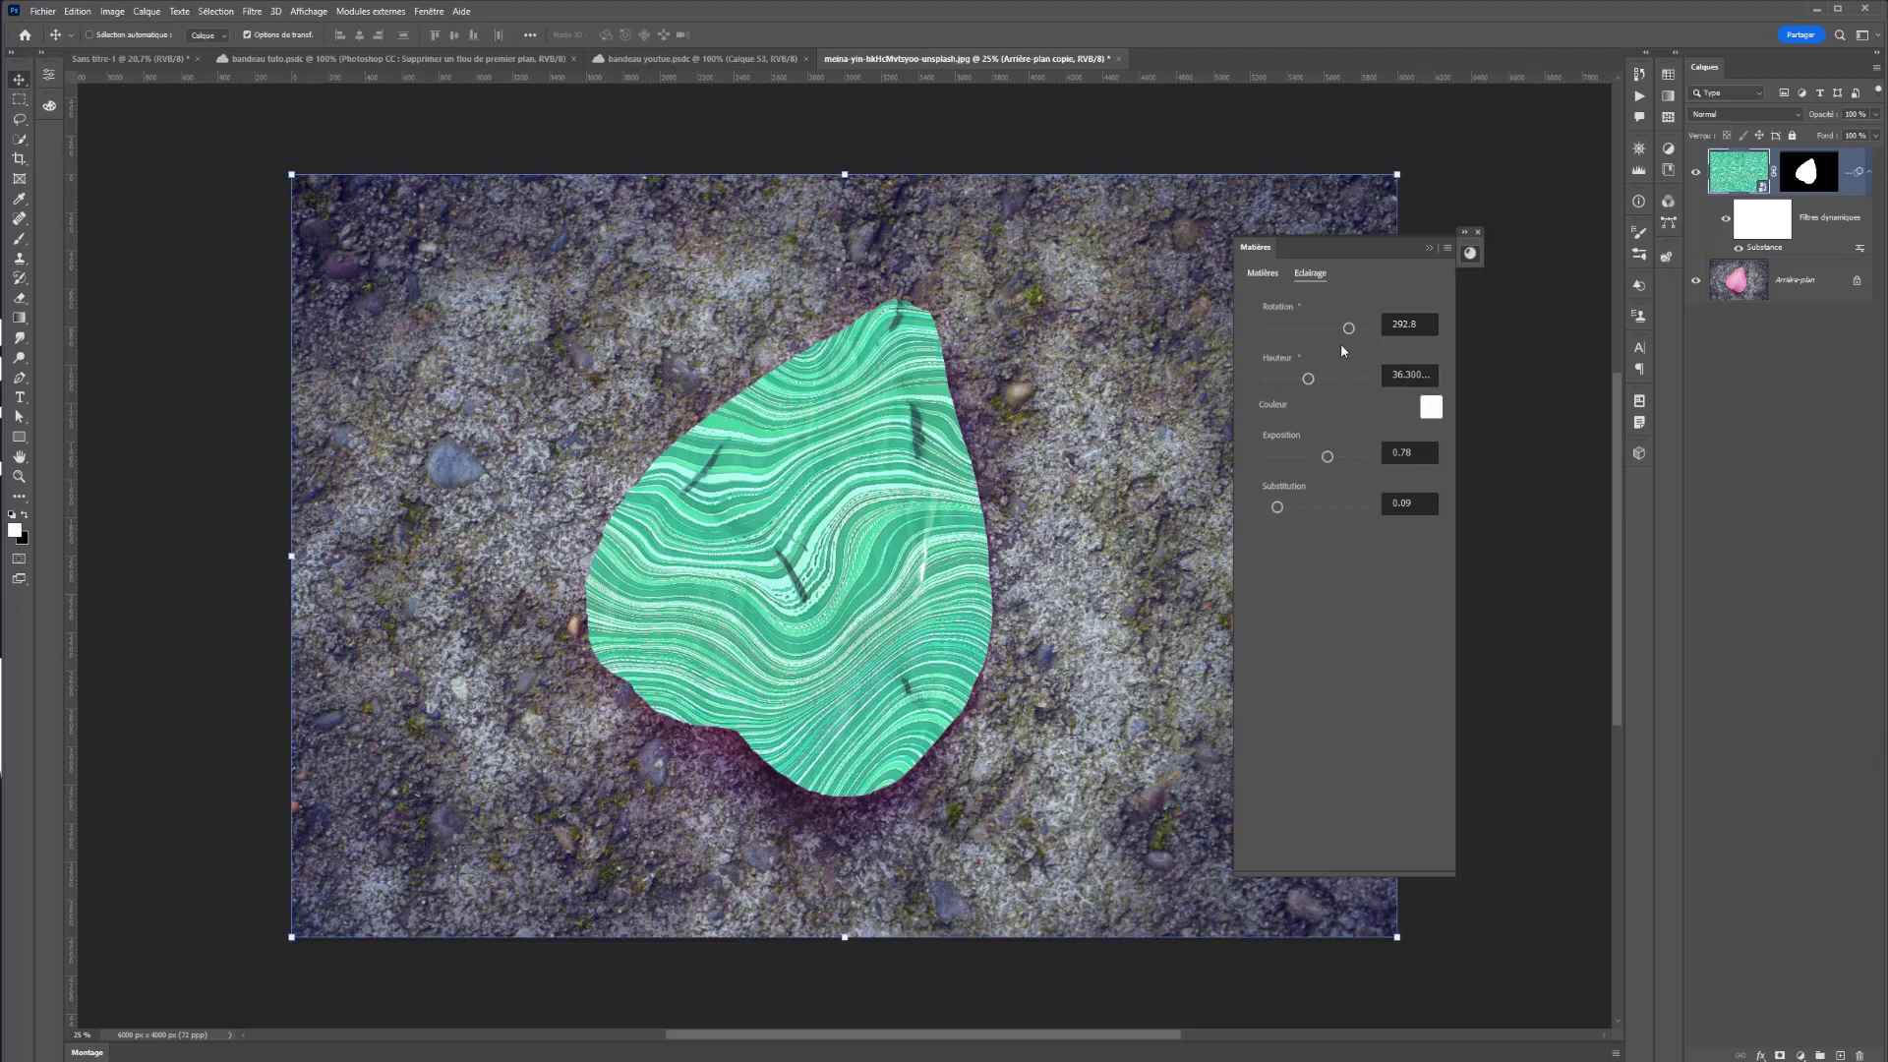
pyautogui.moveTo(1348, 328); pyautogui.dragTo(1311, 329)
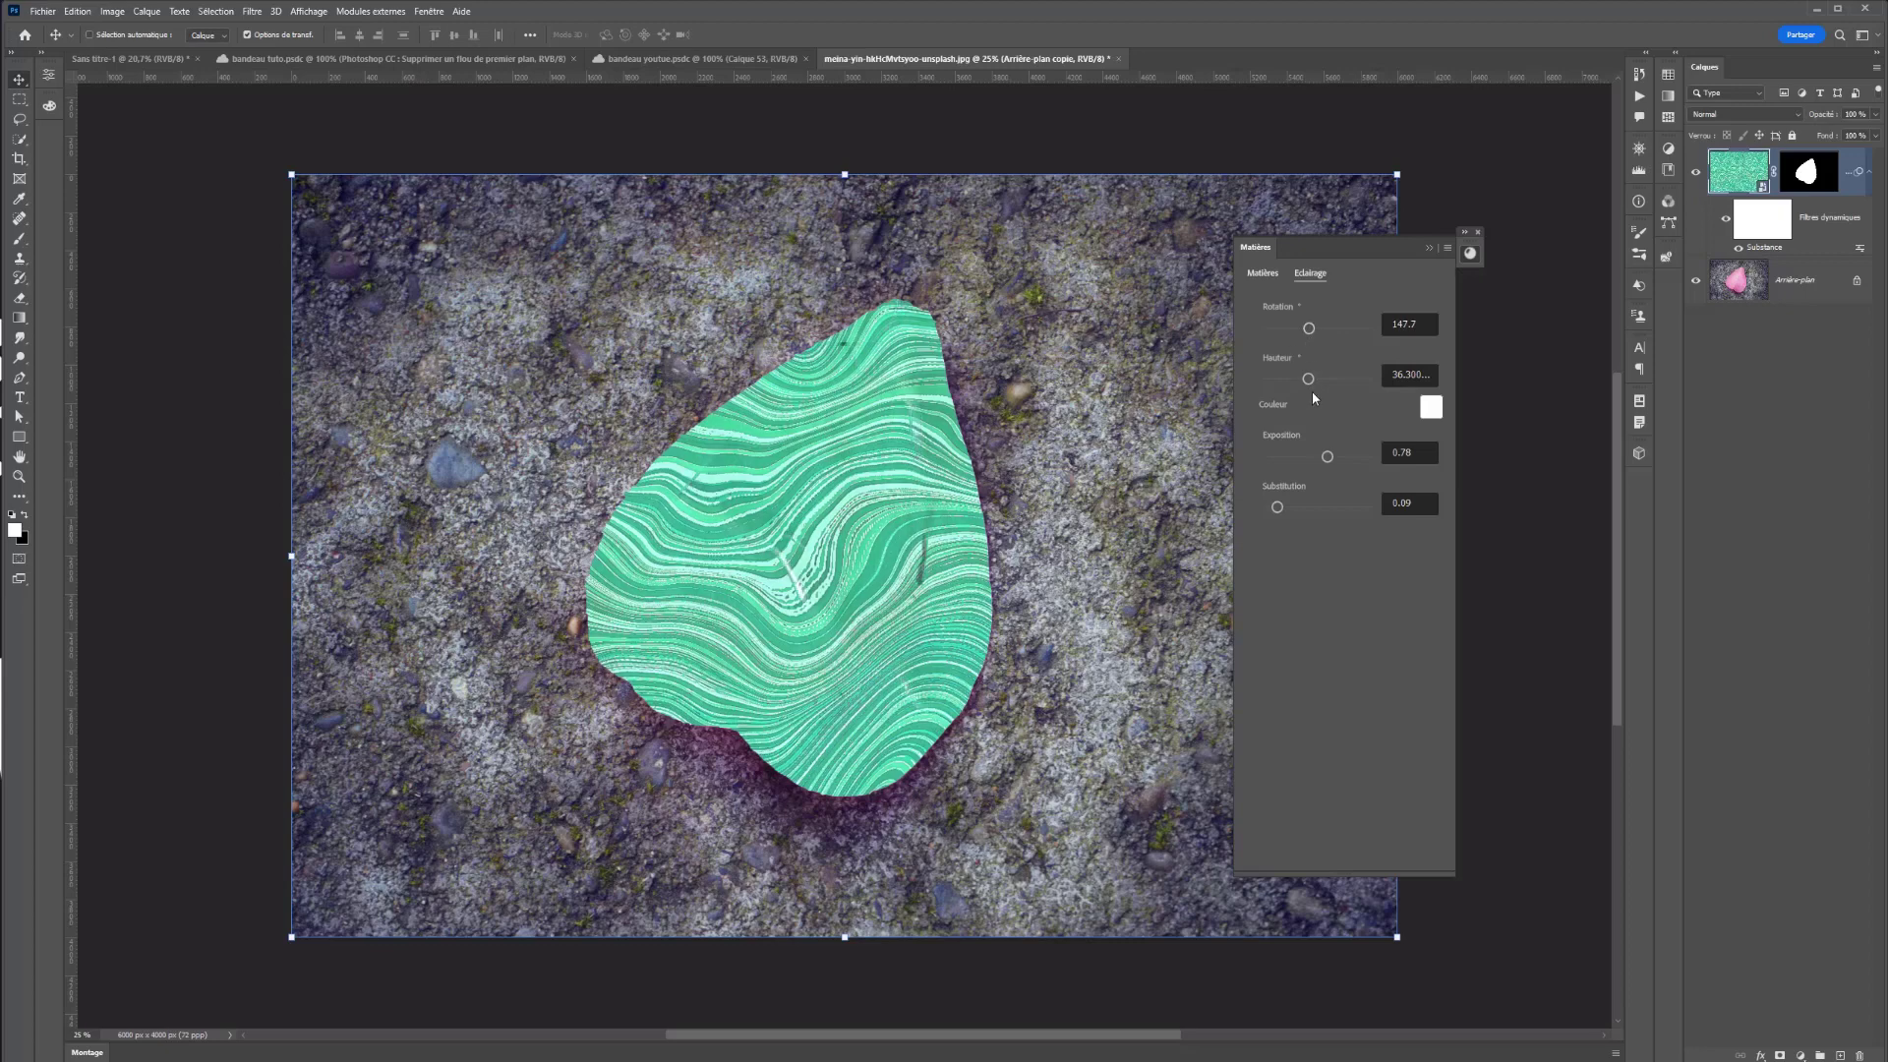
pyautogui.moveTo(1321, 381); pyautogui.dragTo(1285, 379)
pyautogui.moveTo(1328, 456); pyautogui.dragTo(1331, 456)
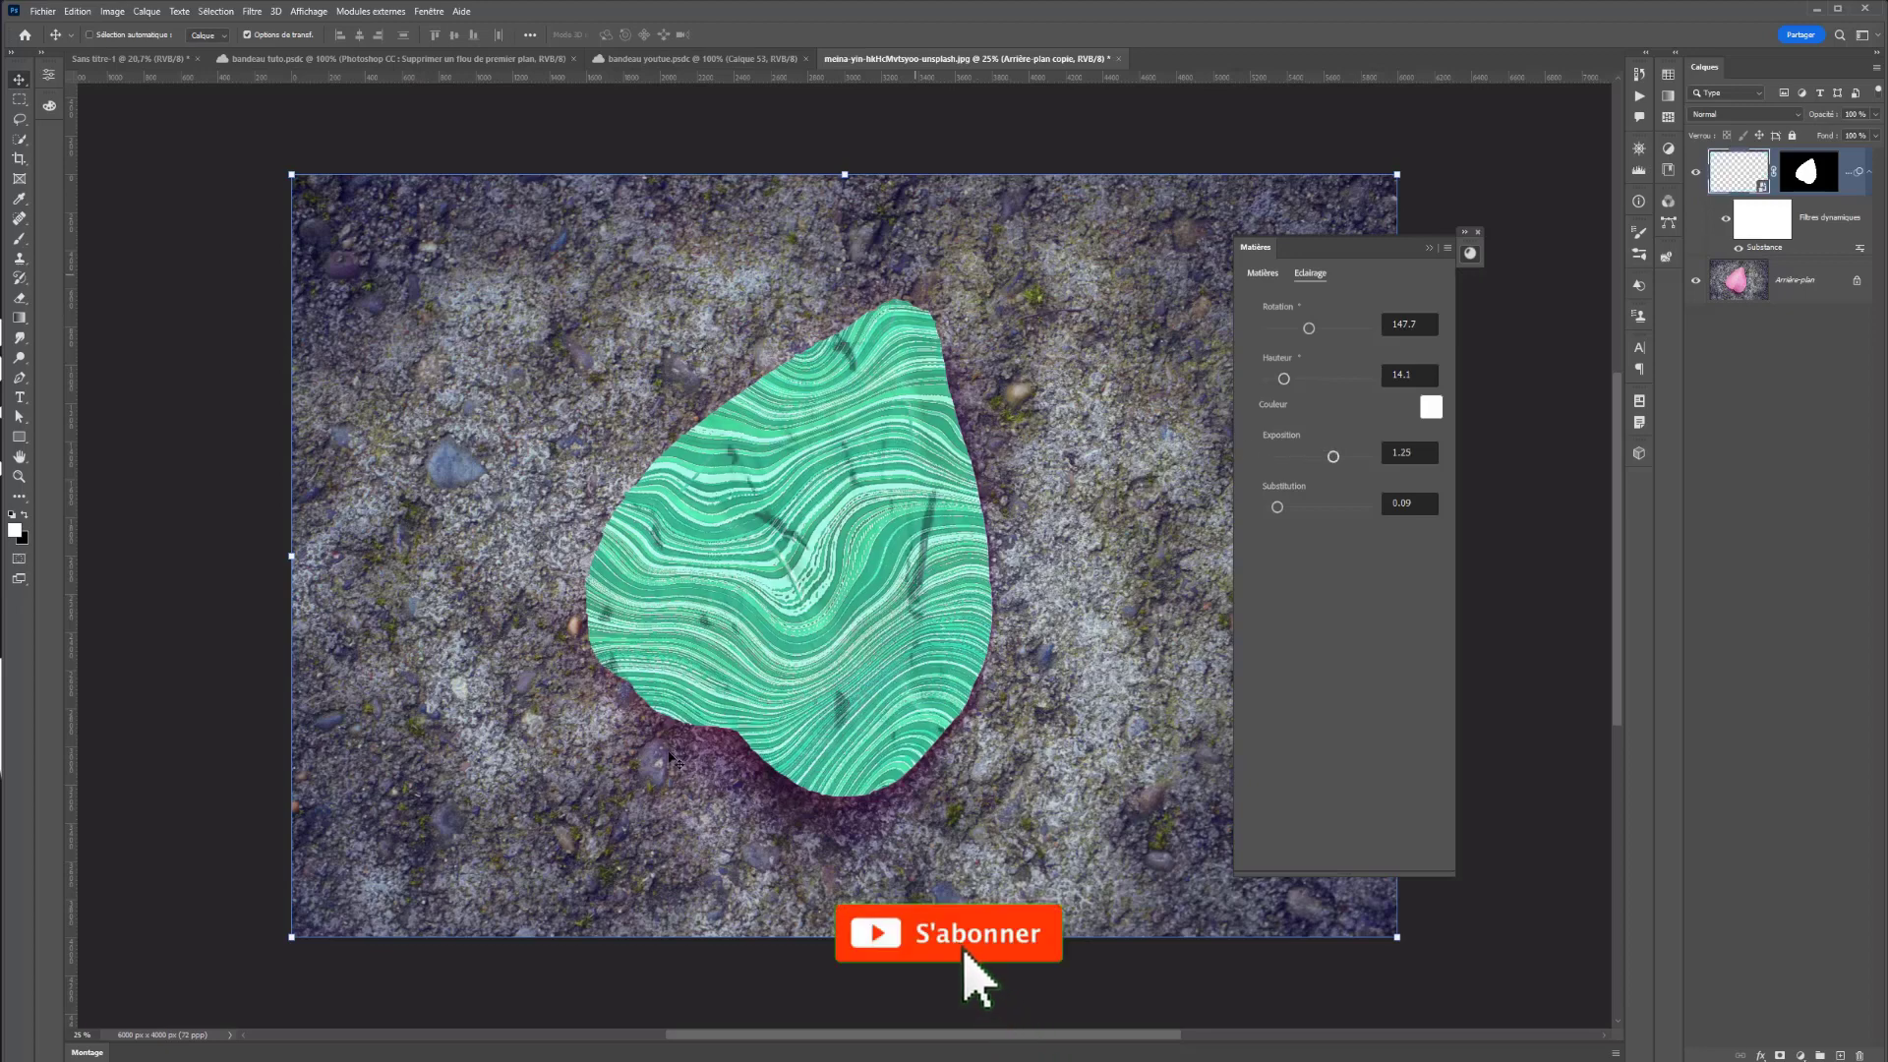
# - Try a slightly lower opacity on the malachite layer and set its blend mode to Éclaircir
pyautogui.scroll(-3, 669, 757)
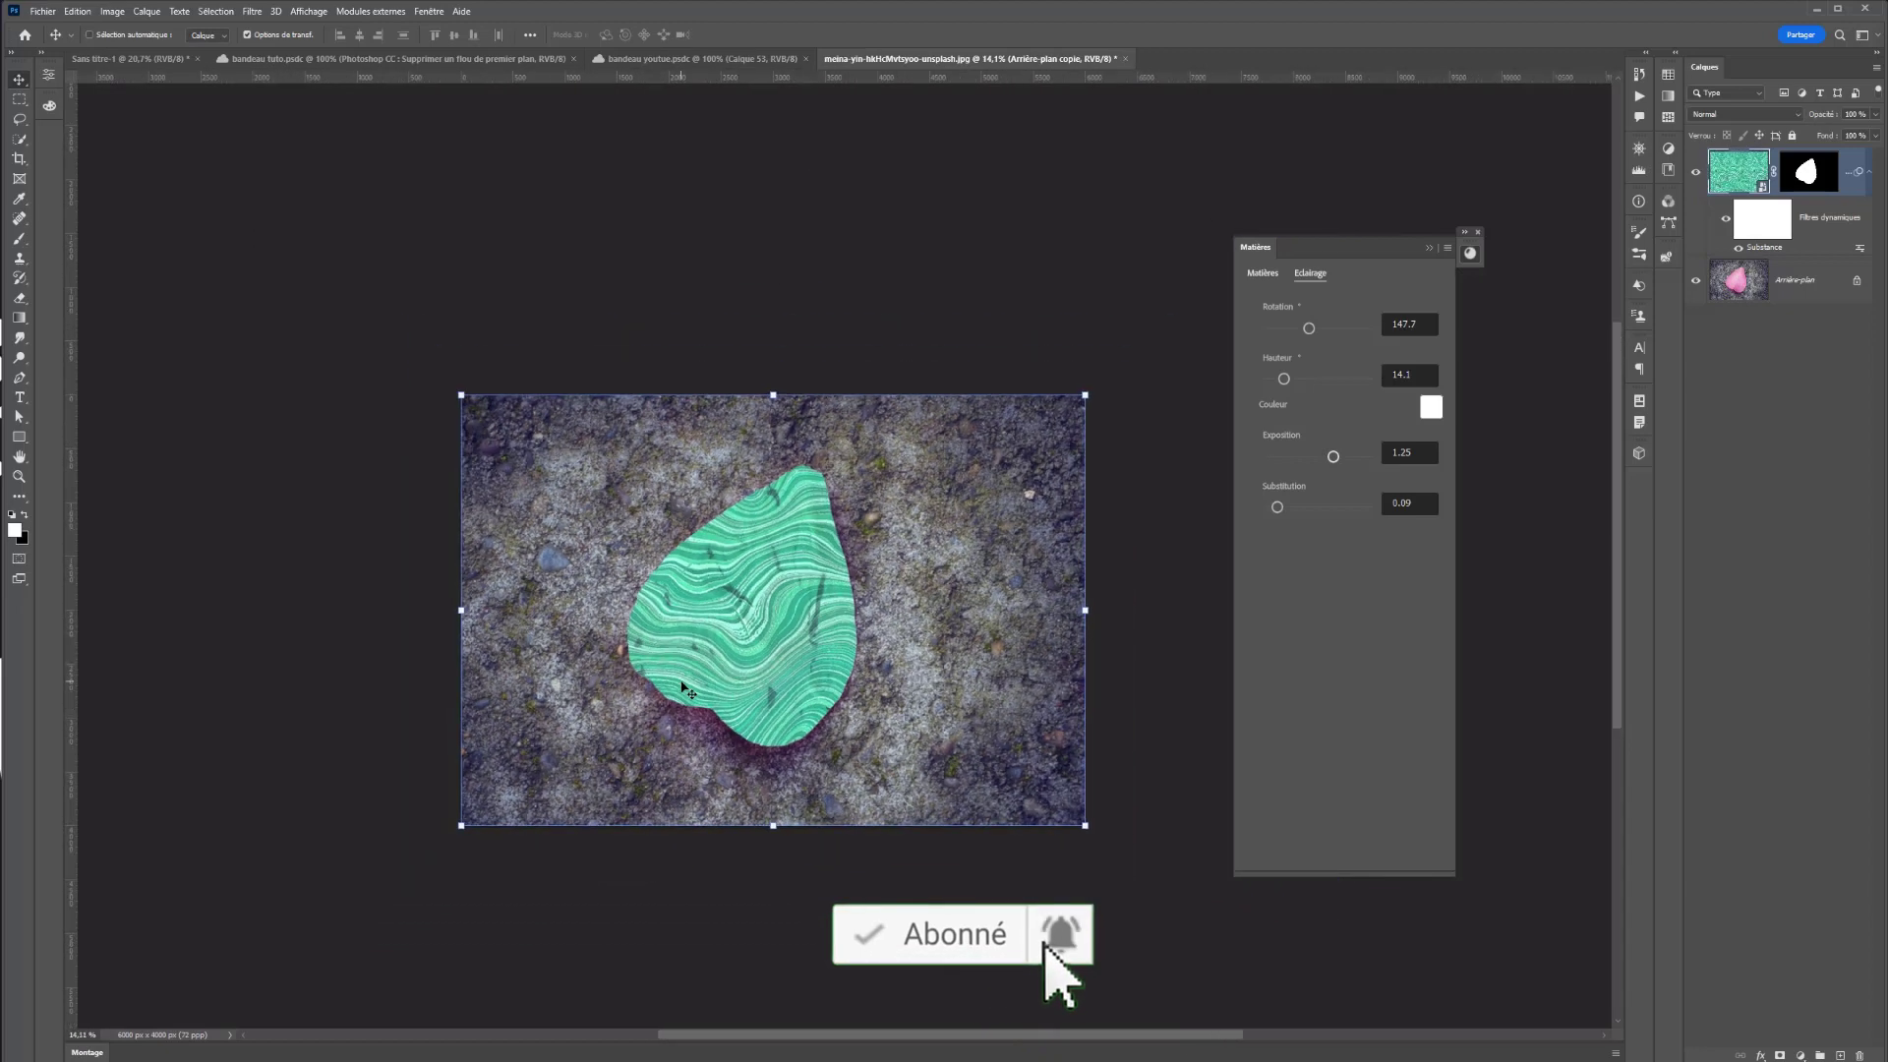
pyautogui.scroll(2, 839, 555)
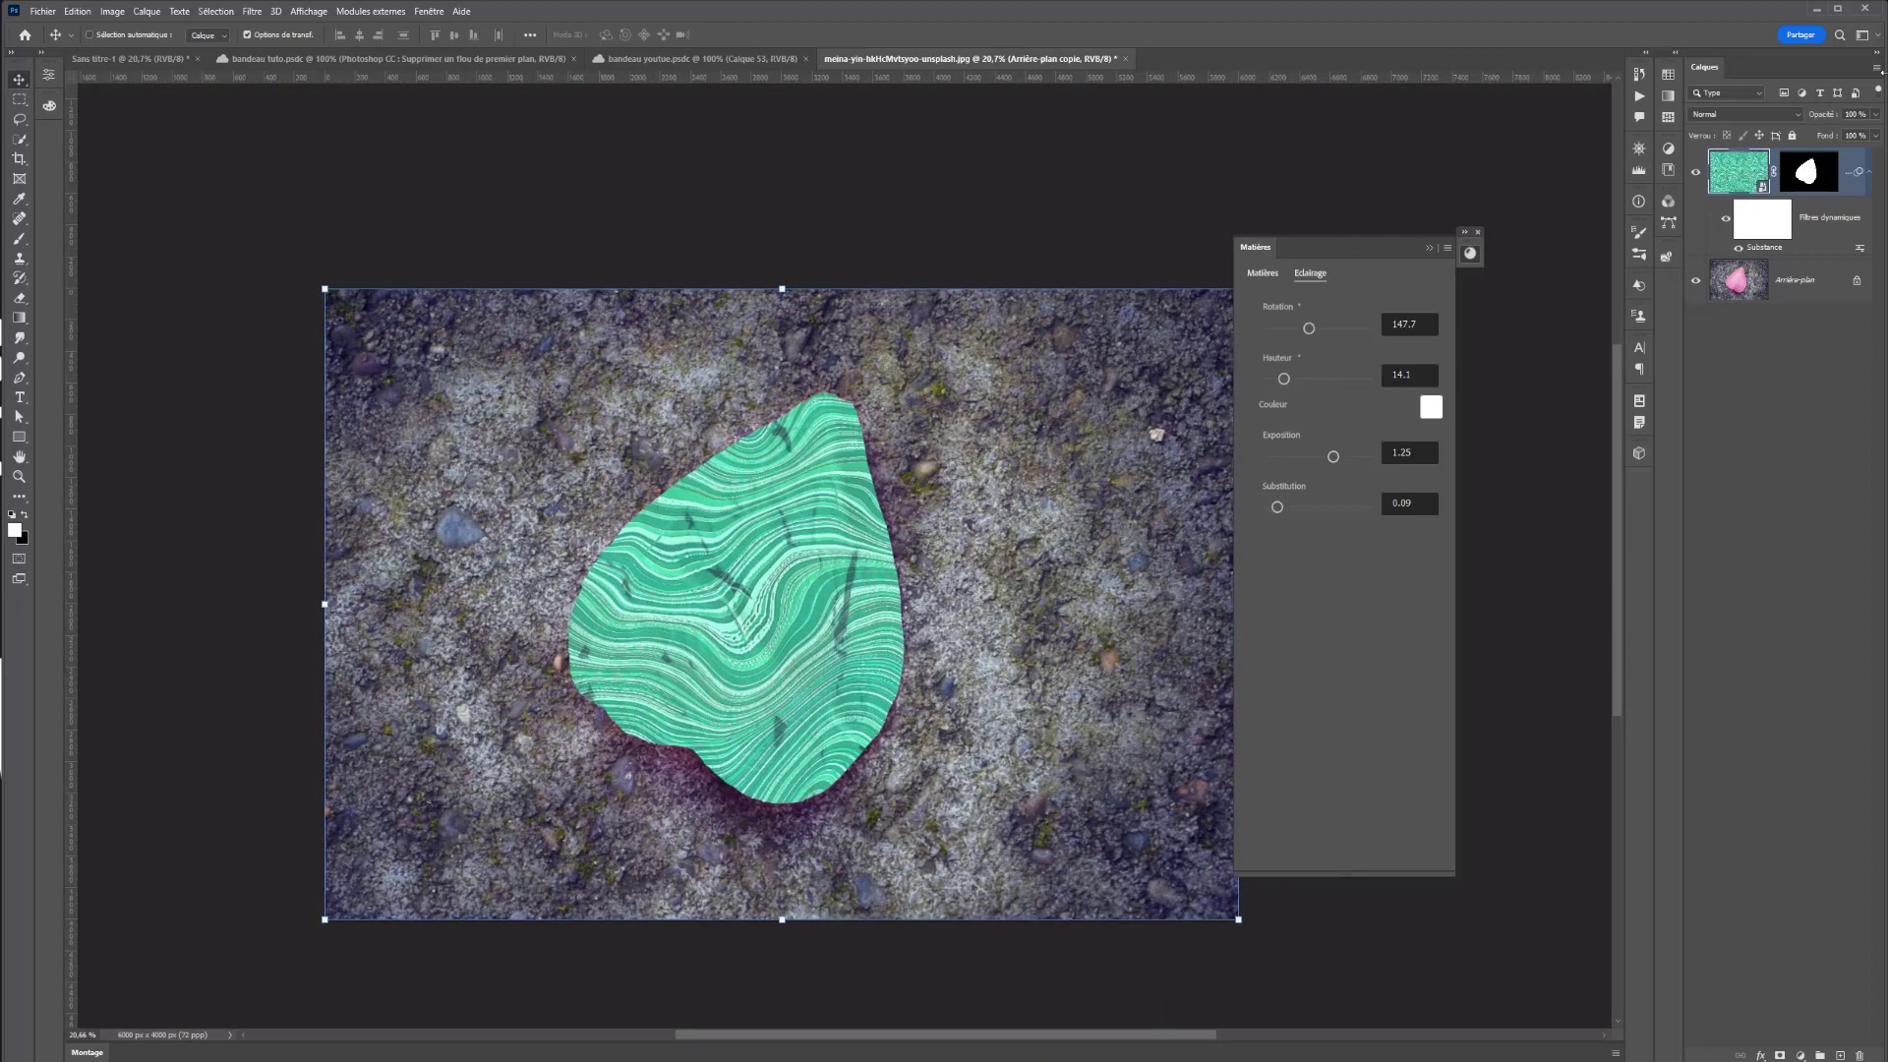
pyautogui.click(1875, 114)
pyautogui.moveTo(1874, 132); pyautogui.dragTo(1880, 134)
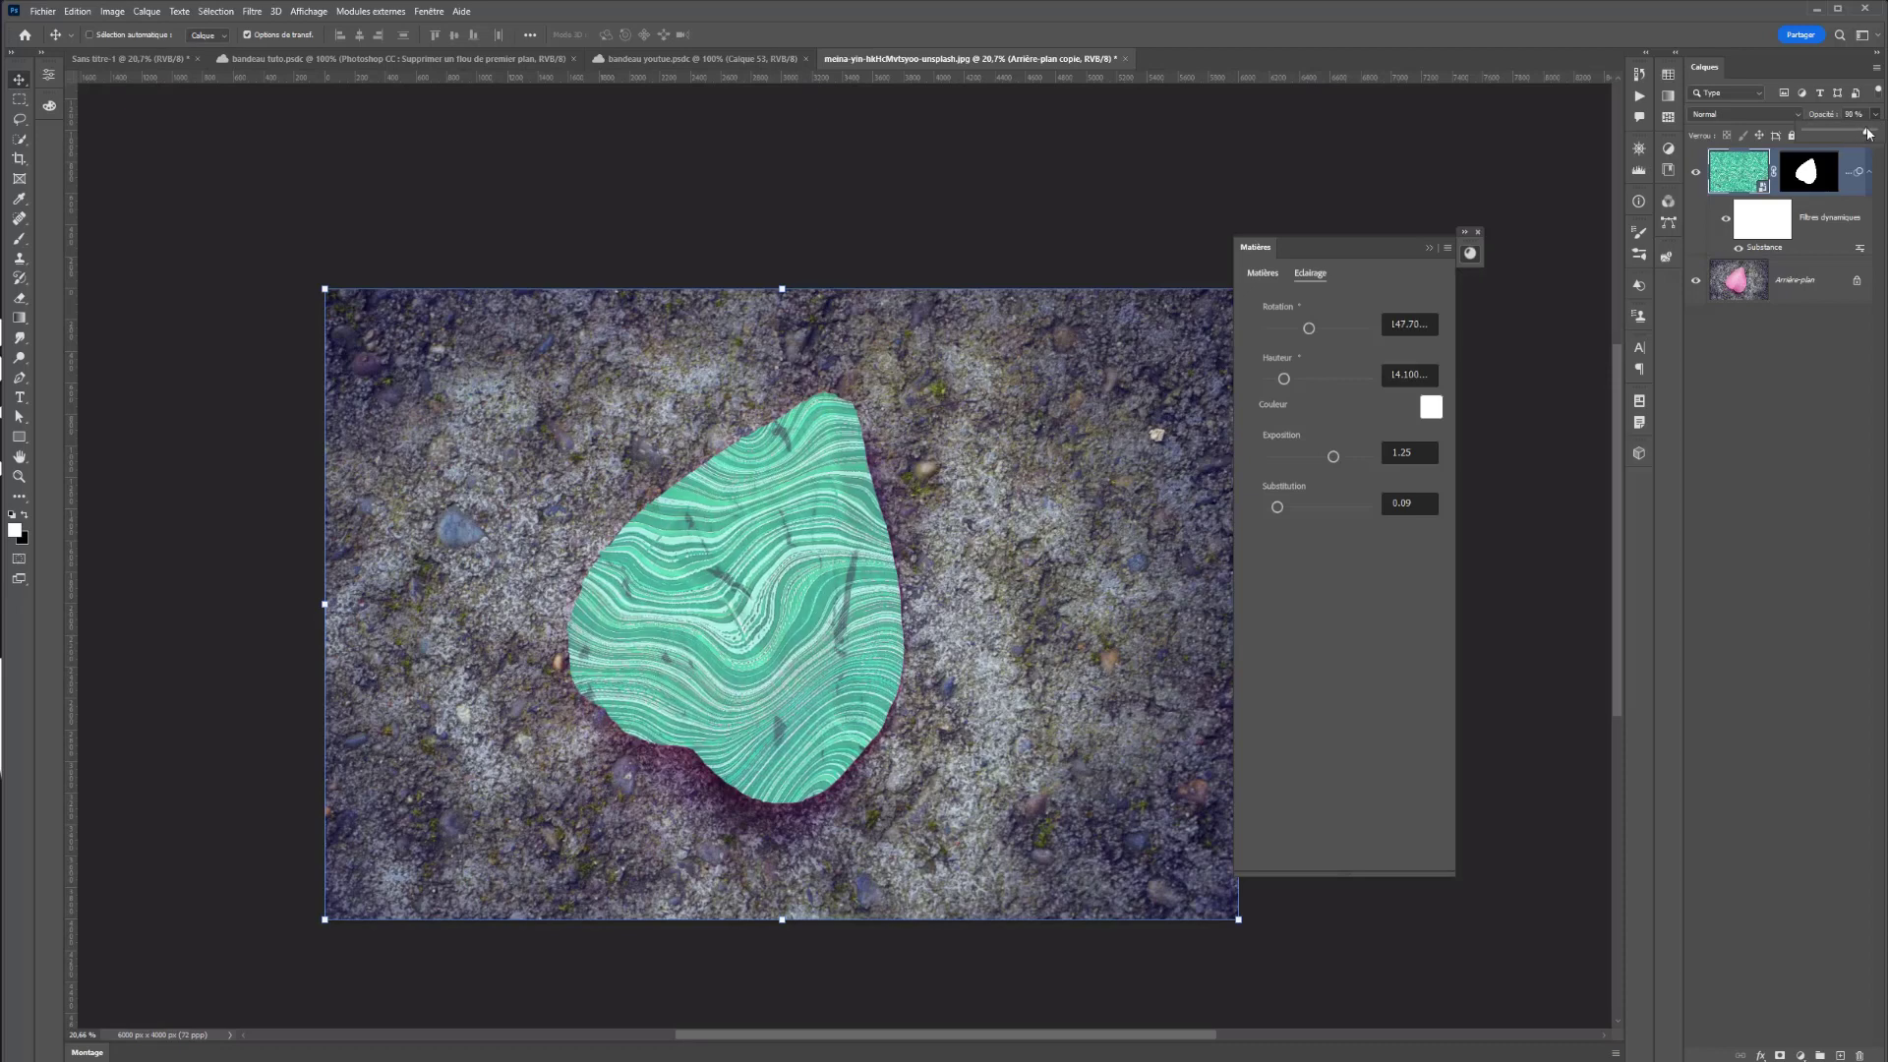
pyautogui.click(1750, 114)
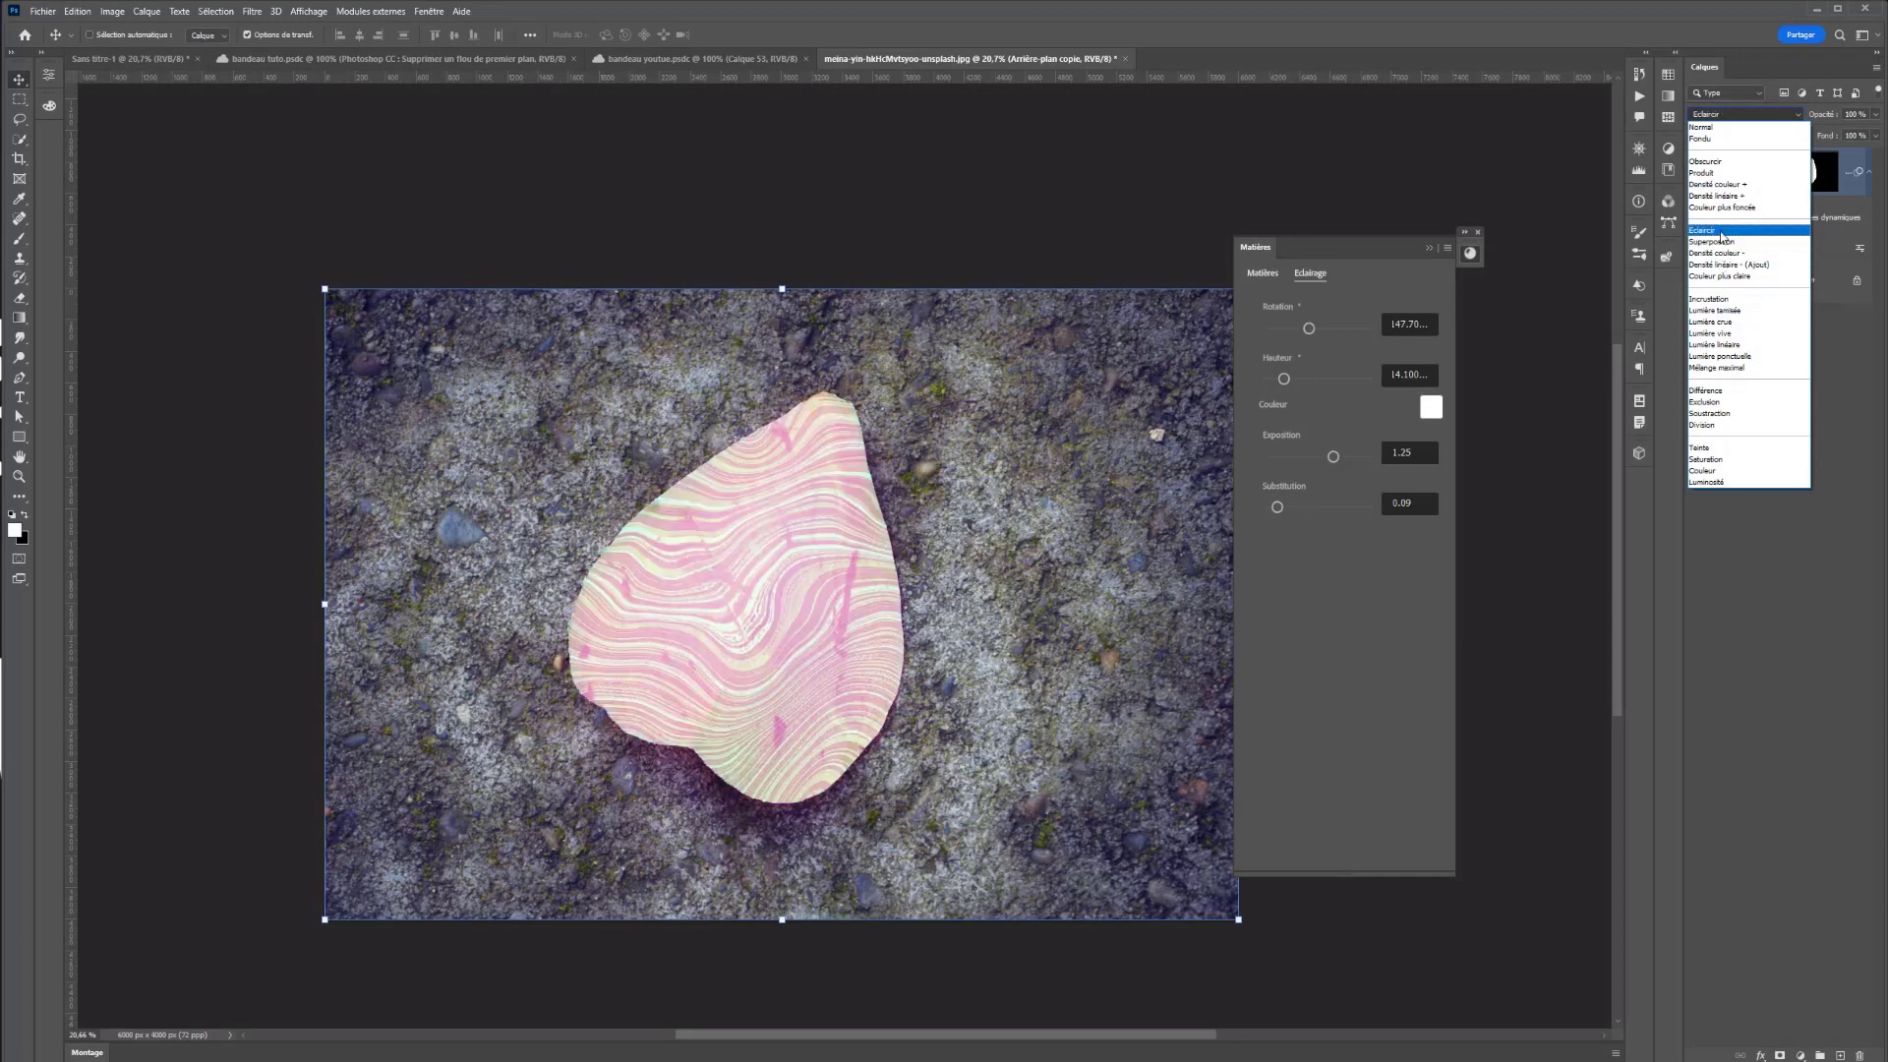
pyautogui.click(1721, 233)
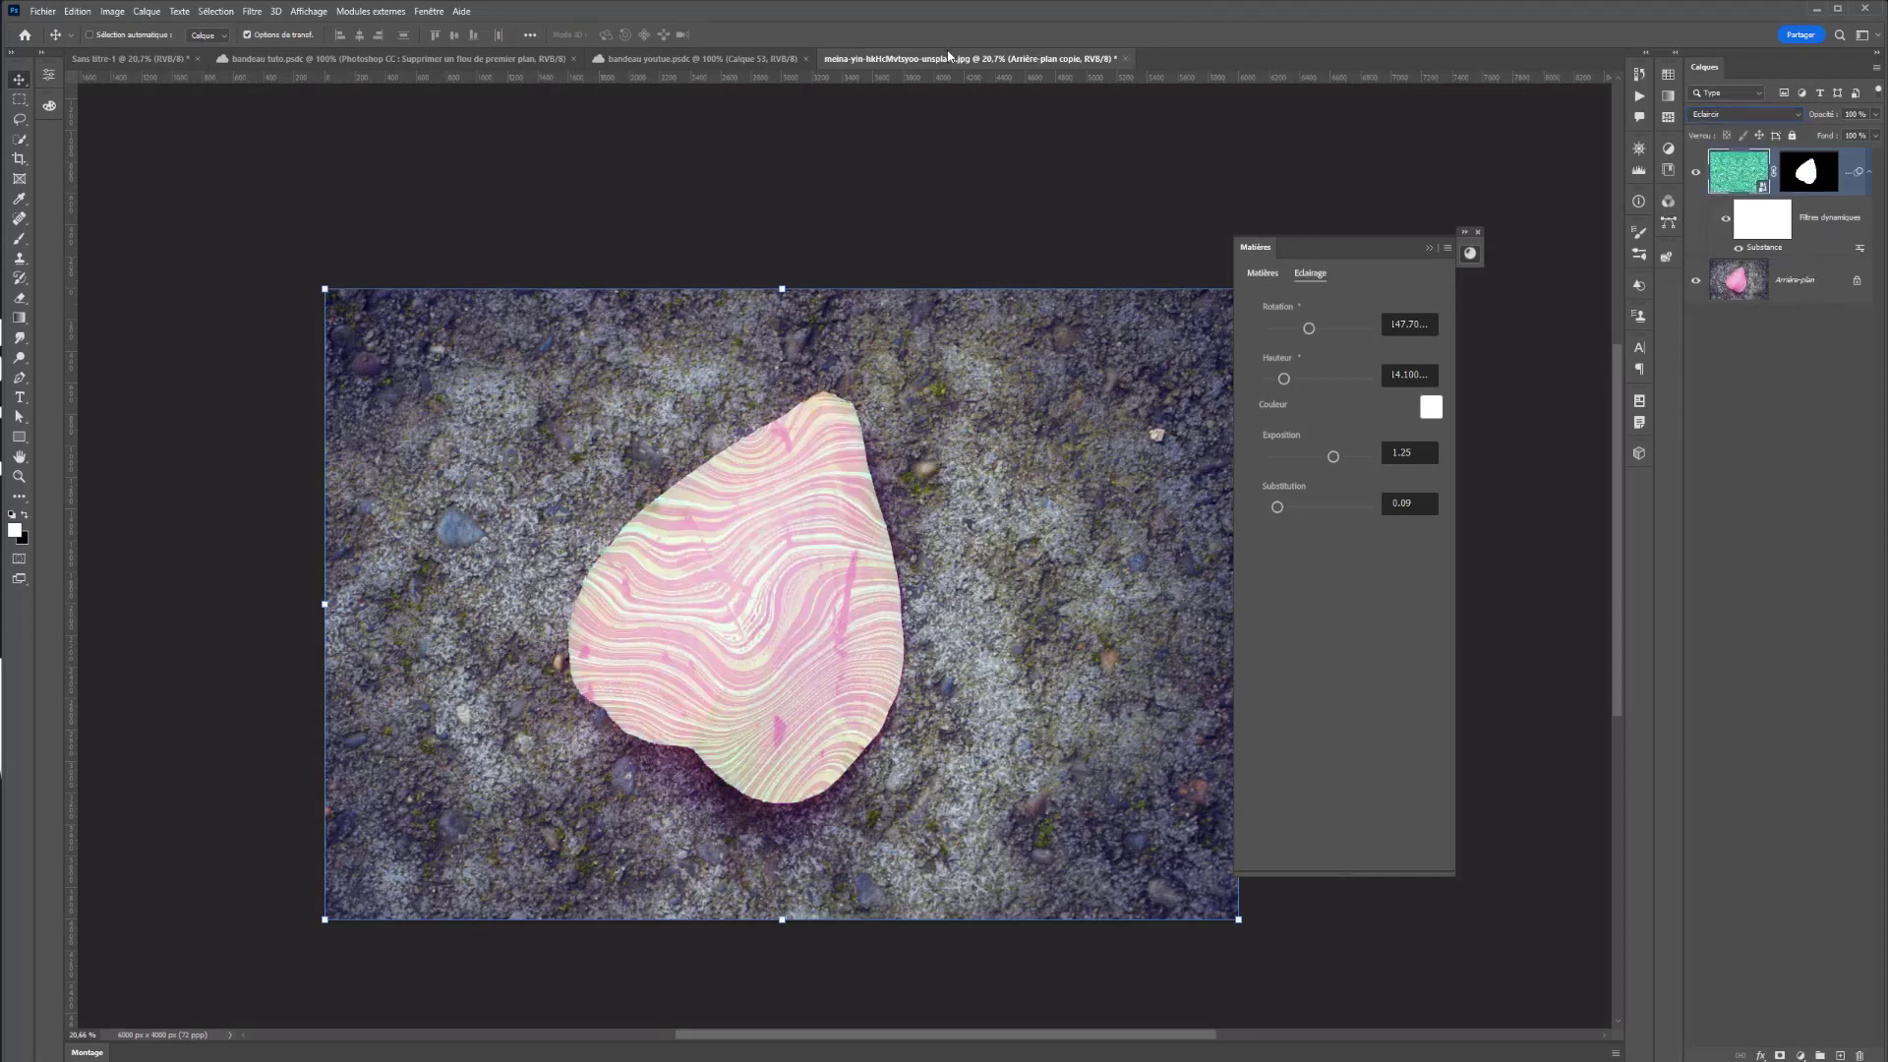
pyautogui.click(21, 103)
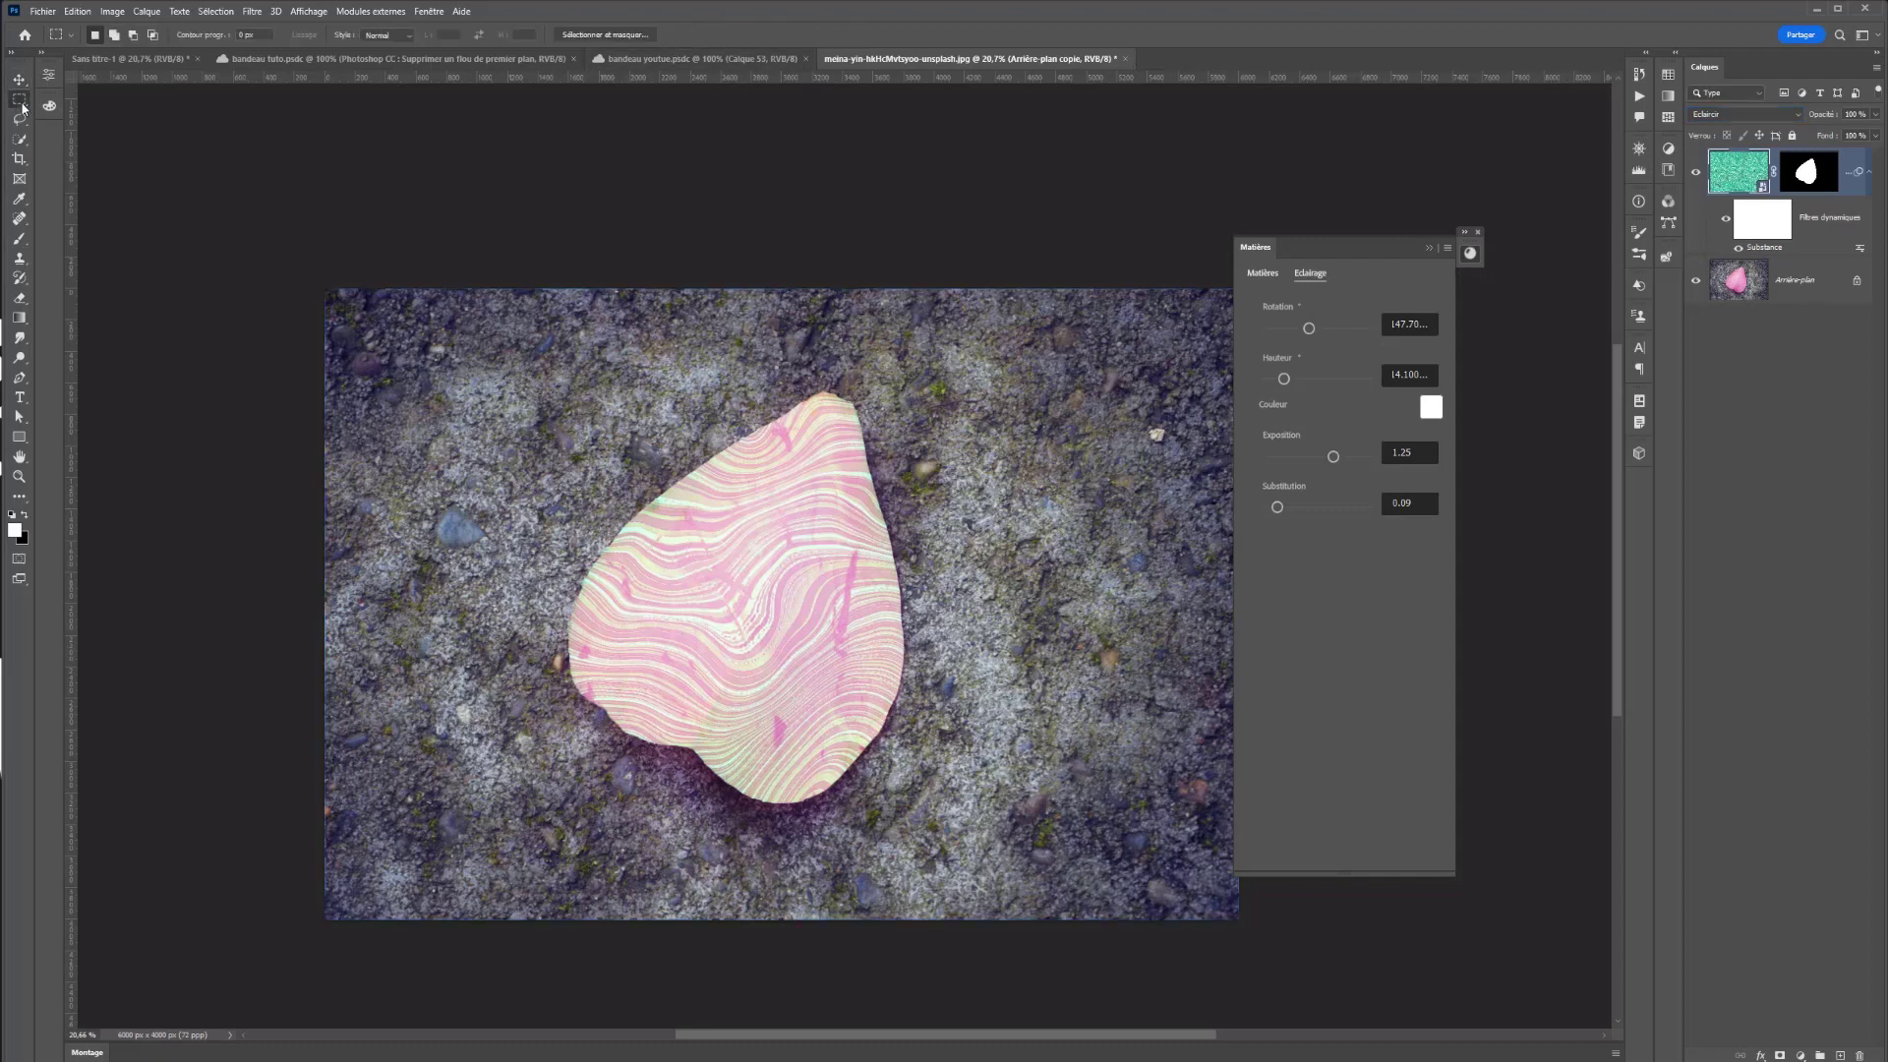
# - Marquee-select a full-height strip covering the petal's right half and set the malachite layer's blend mode to Normal
pyautogui.moveTo(1064, 270); pyautogui.dragTo(753, 957)
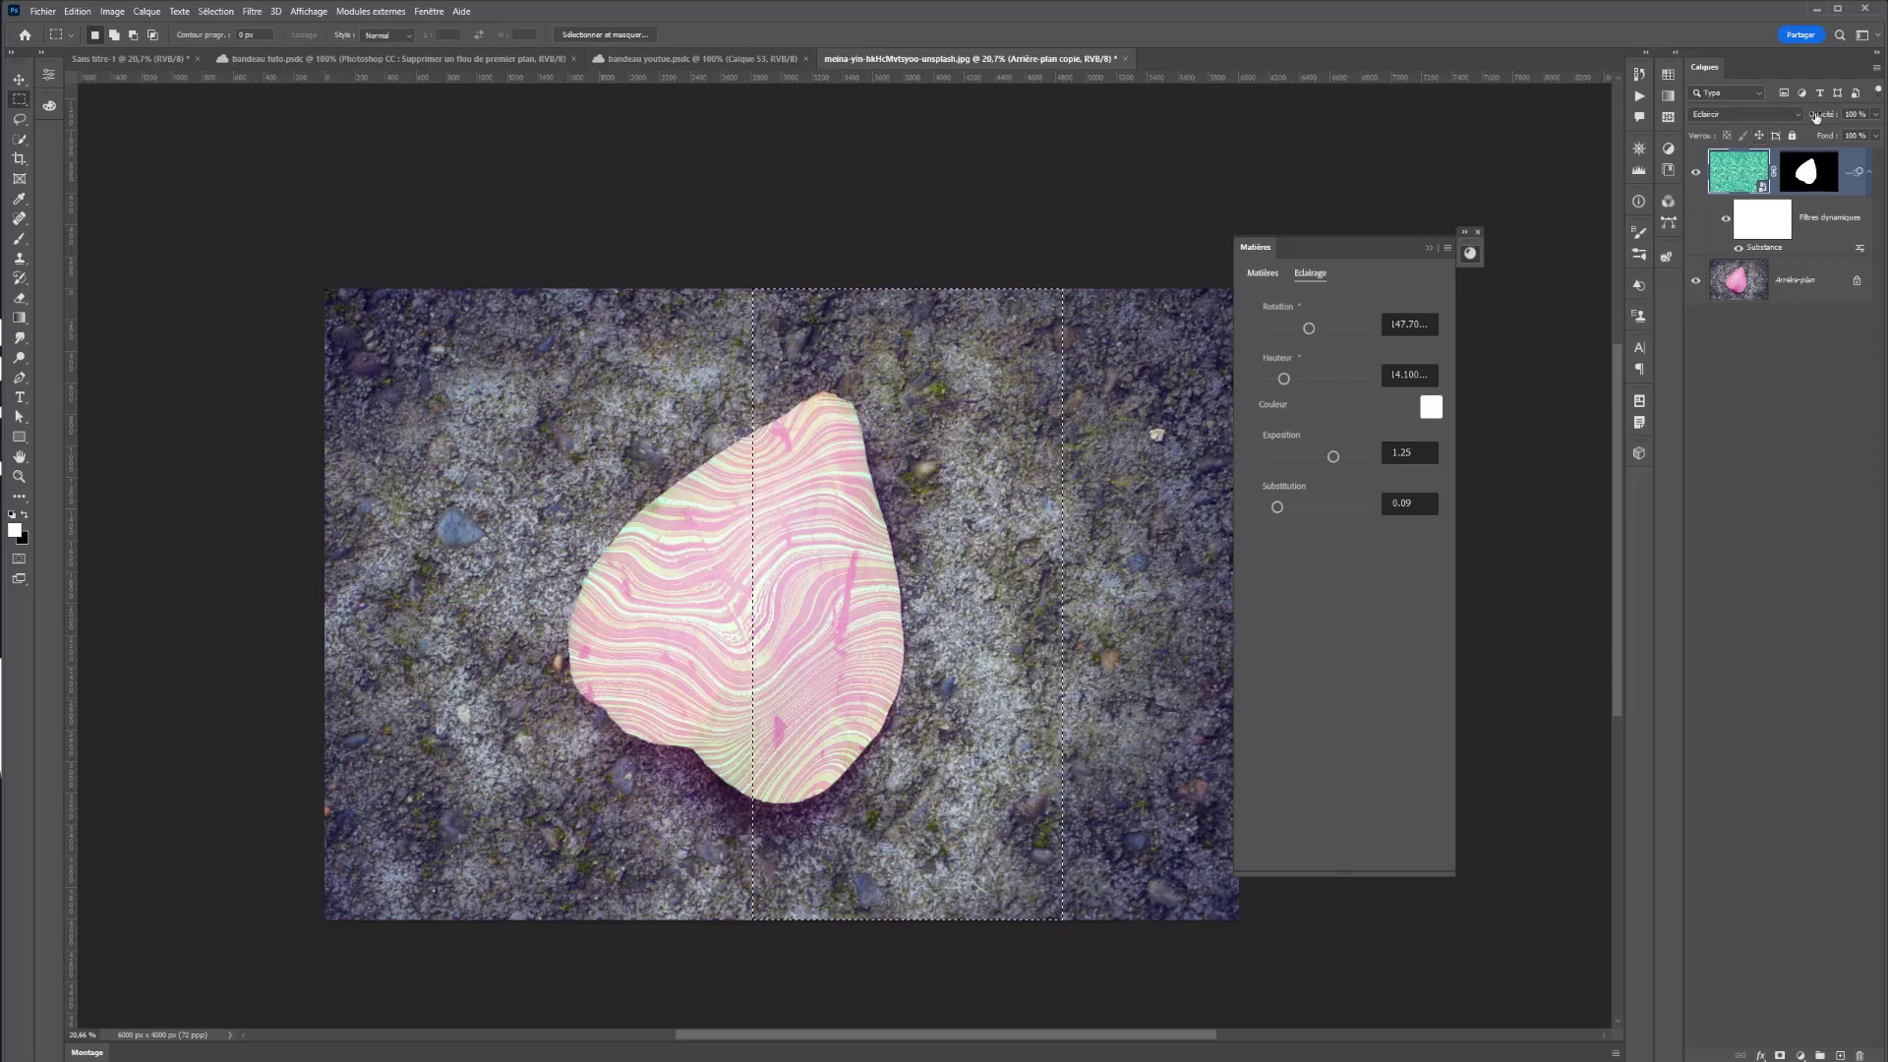
pyautogui.click(1745, 114)
pyautogui.click(1752, 129)
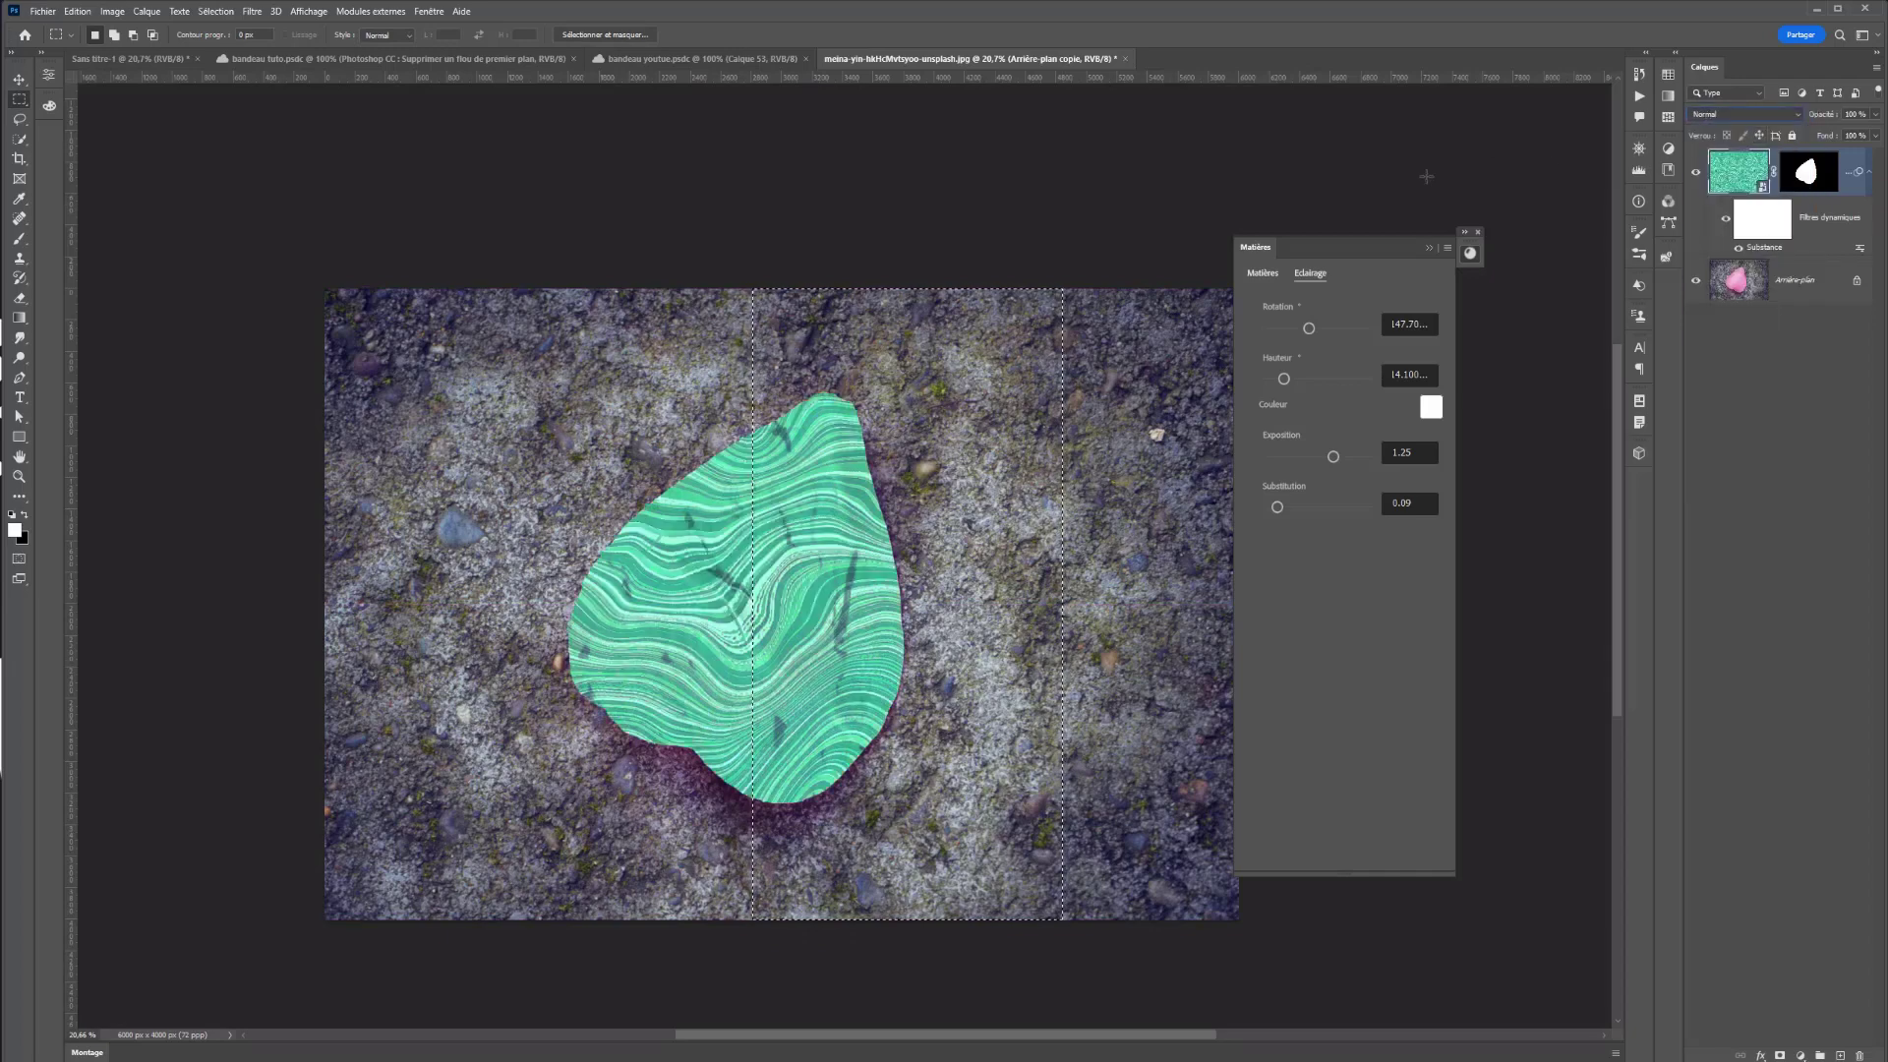
# - Paint black on the malachite layer's mask inside the selection to reveal the original petal's right half, and deselect
pyautogui.click(1807, 171)
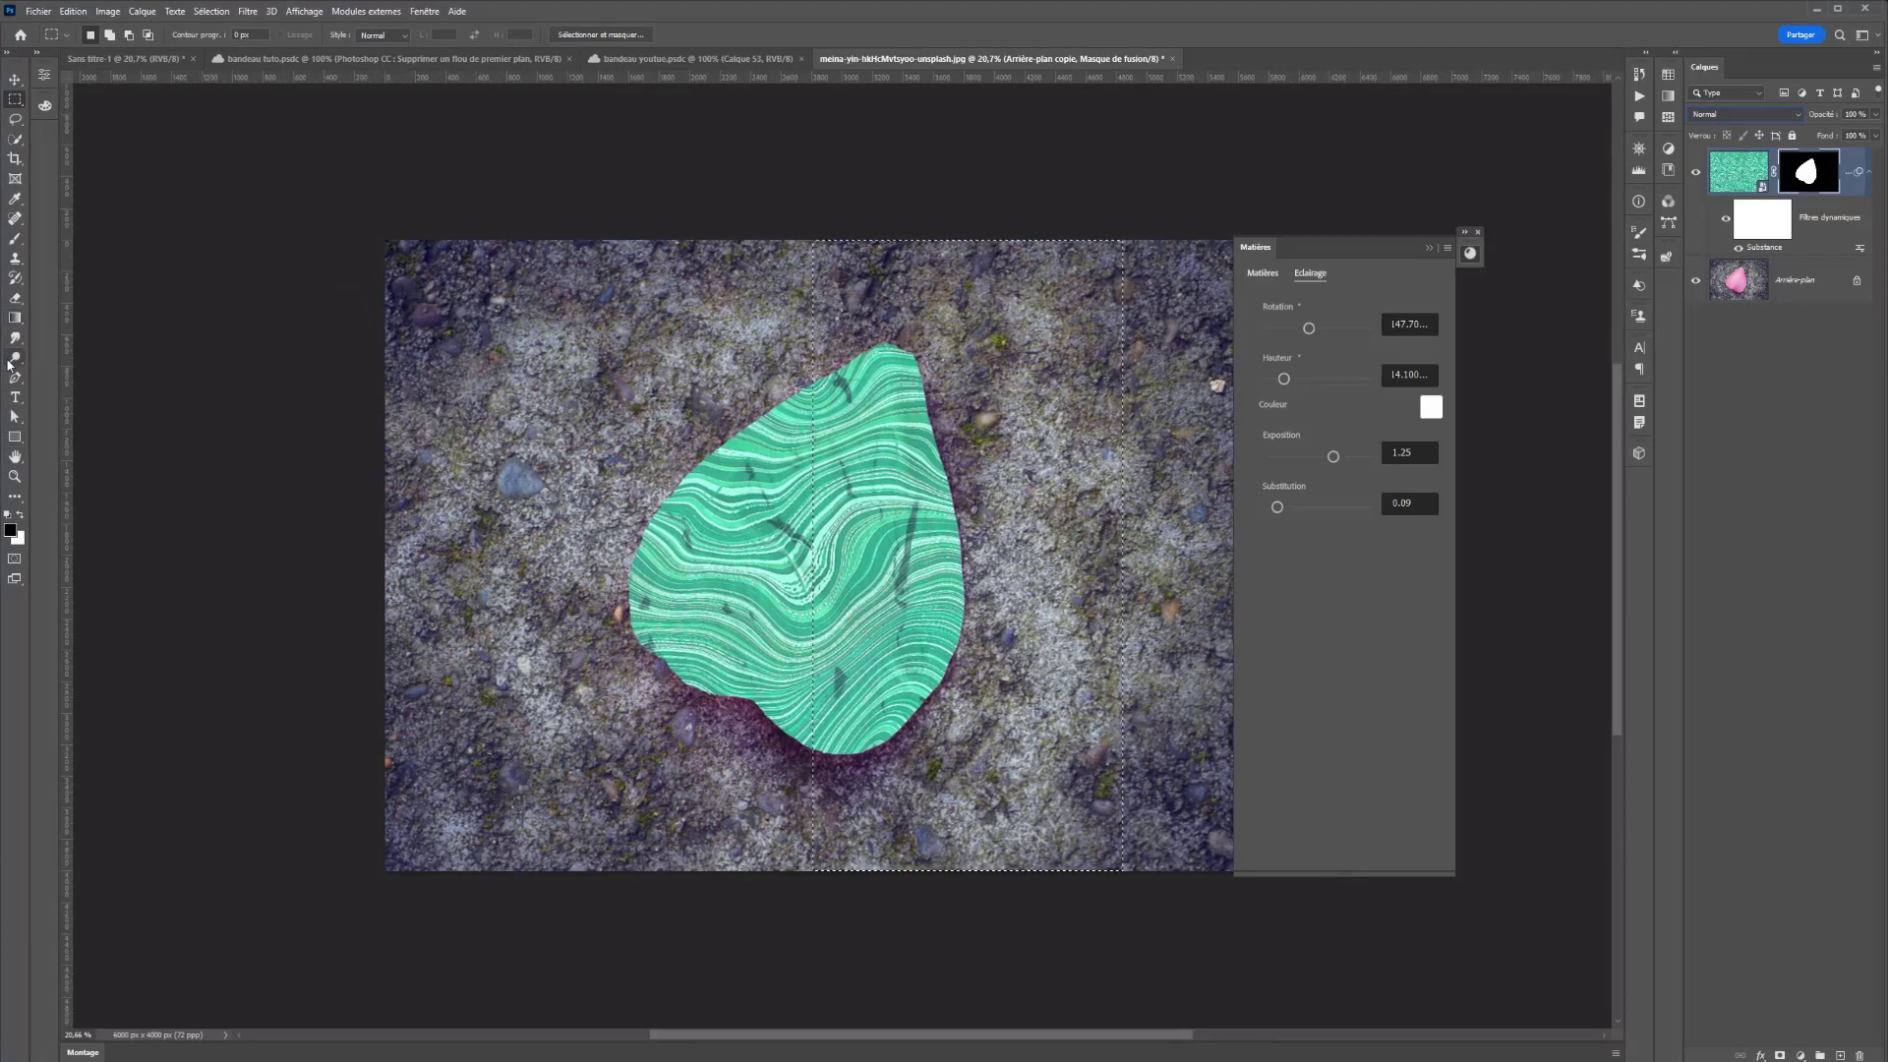
pyautogui.click(15, 242)
pyautogui.click(895, 386)
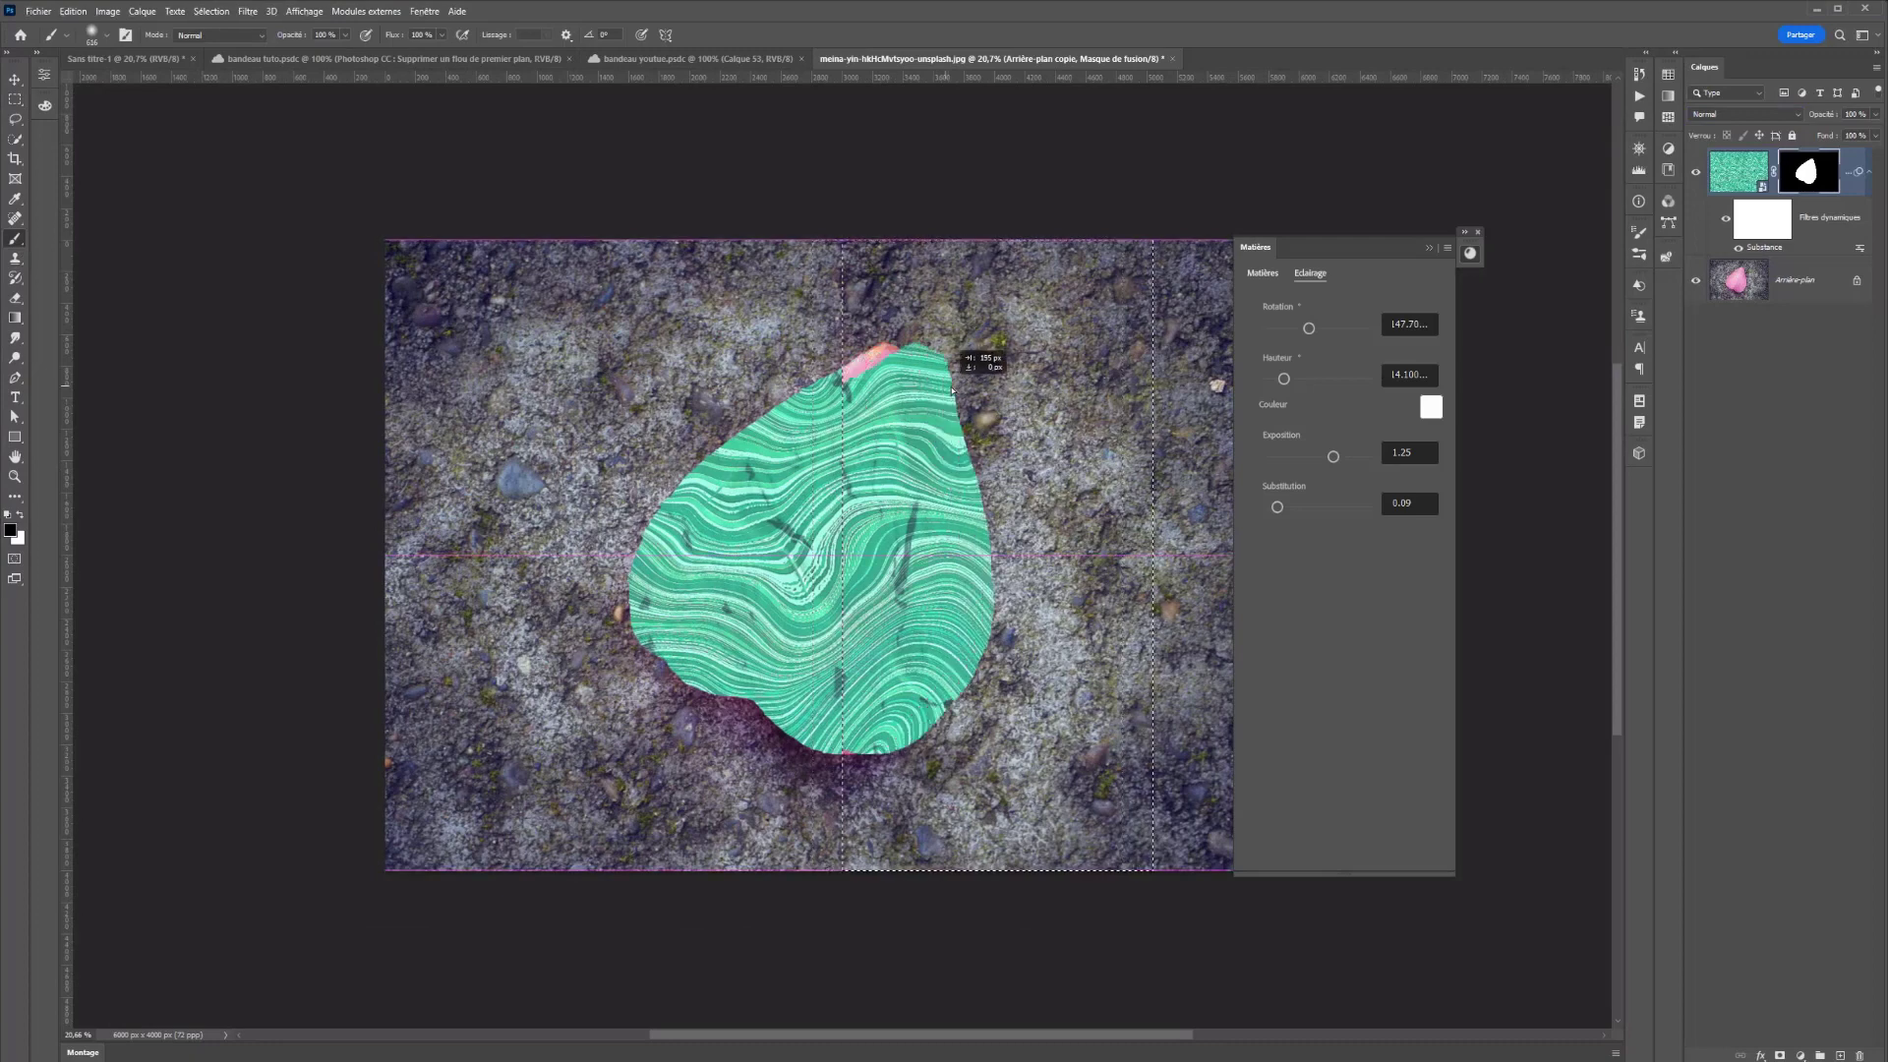
pyautogui.moveTo(915, 346)
pyautogui.mouseDown()
pyautogui.moveTo(873, 944)
pyautogui.moveTo(915, 924)
pyautogui.moveTo(835, 308)
pyautogui.mouseUp()
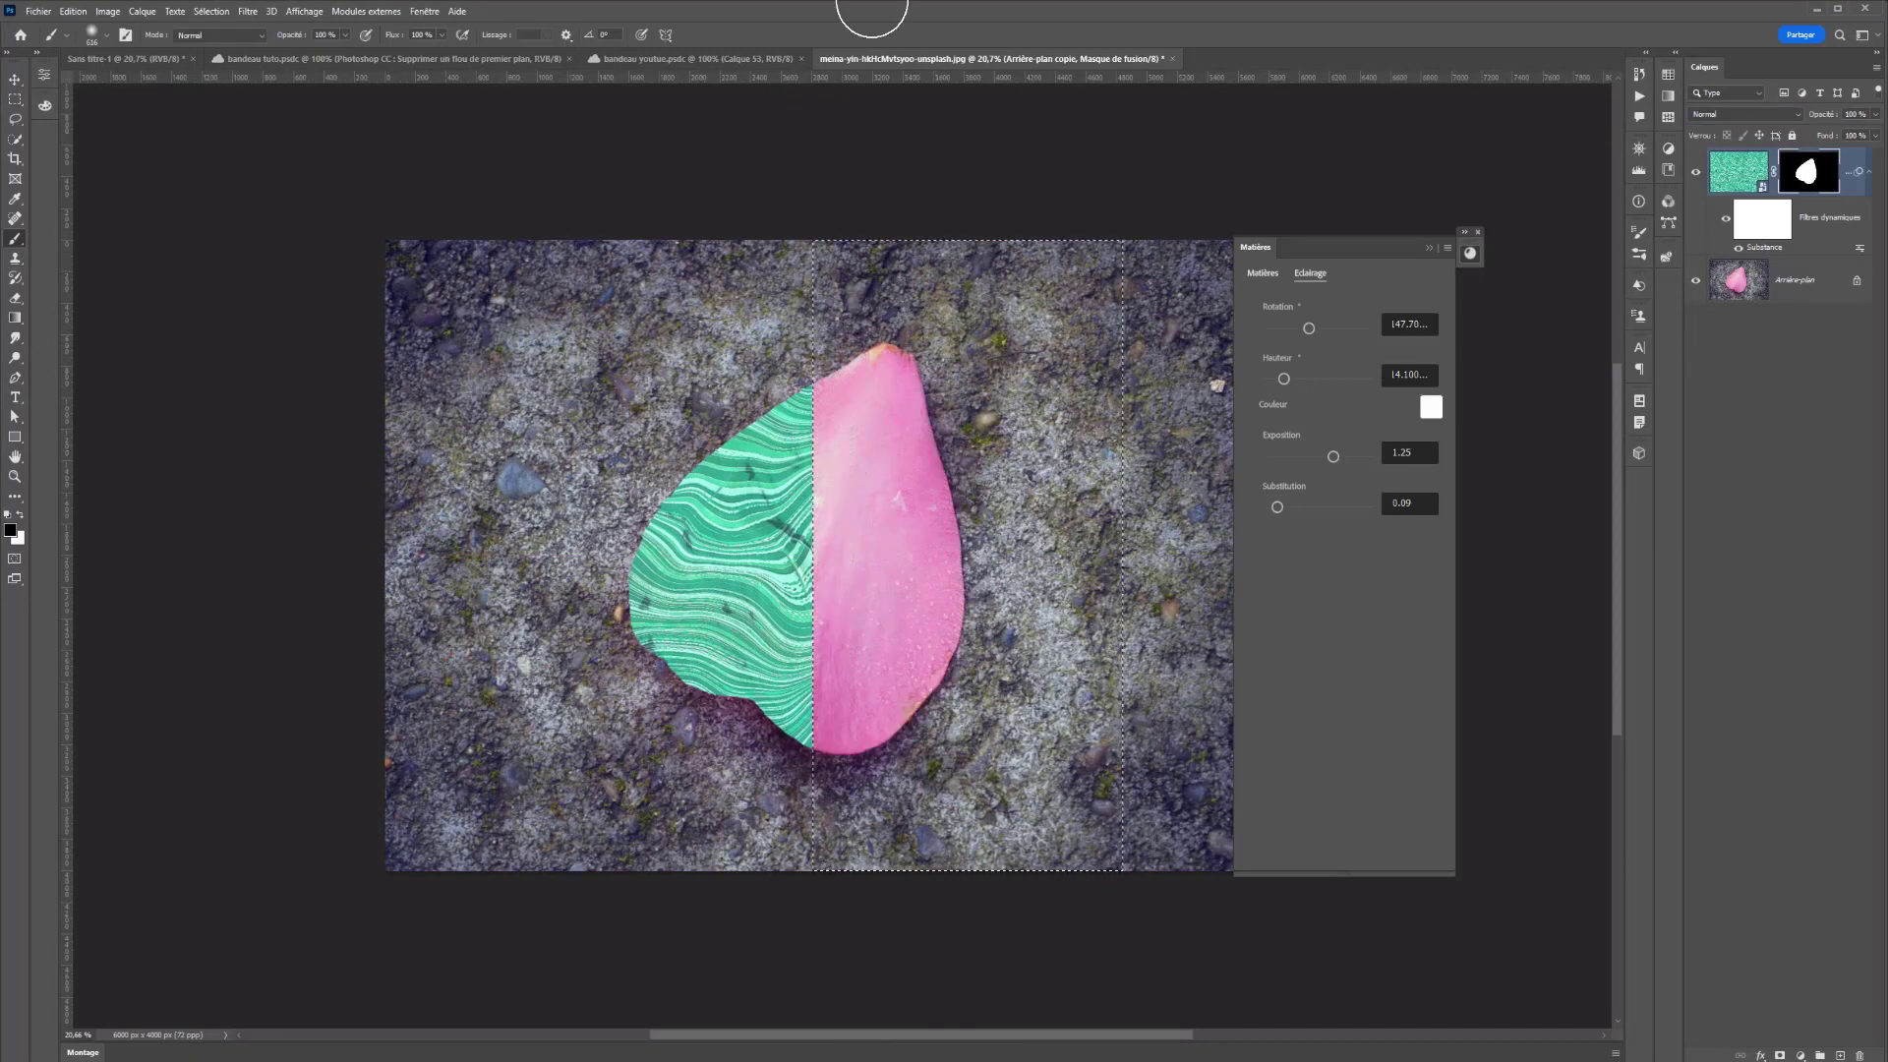
pyautogui.hotkey('ctrl', 'd')
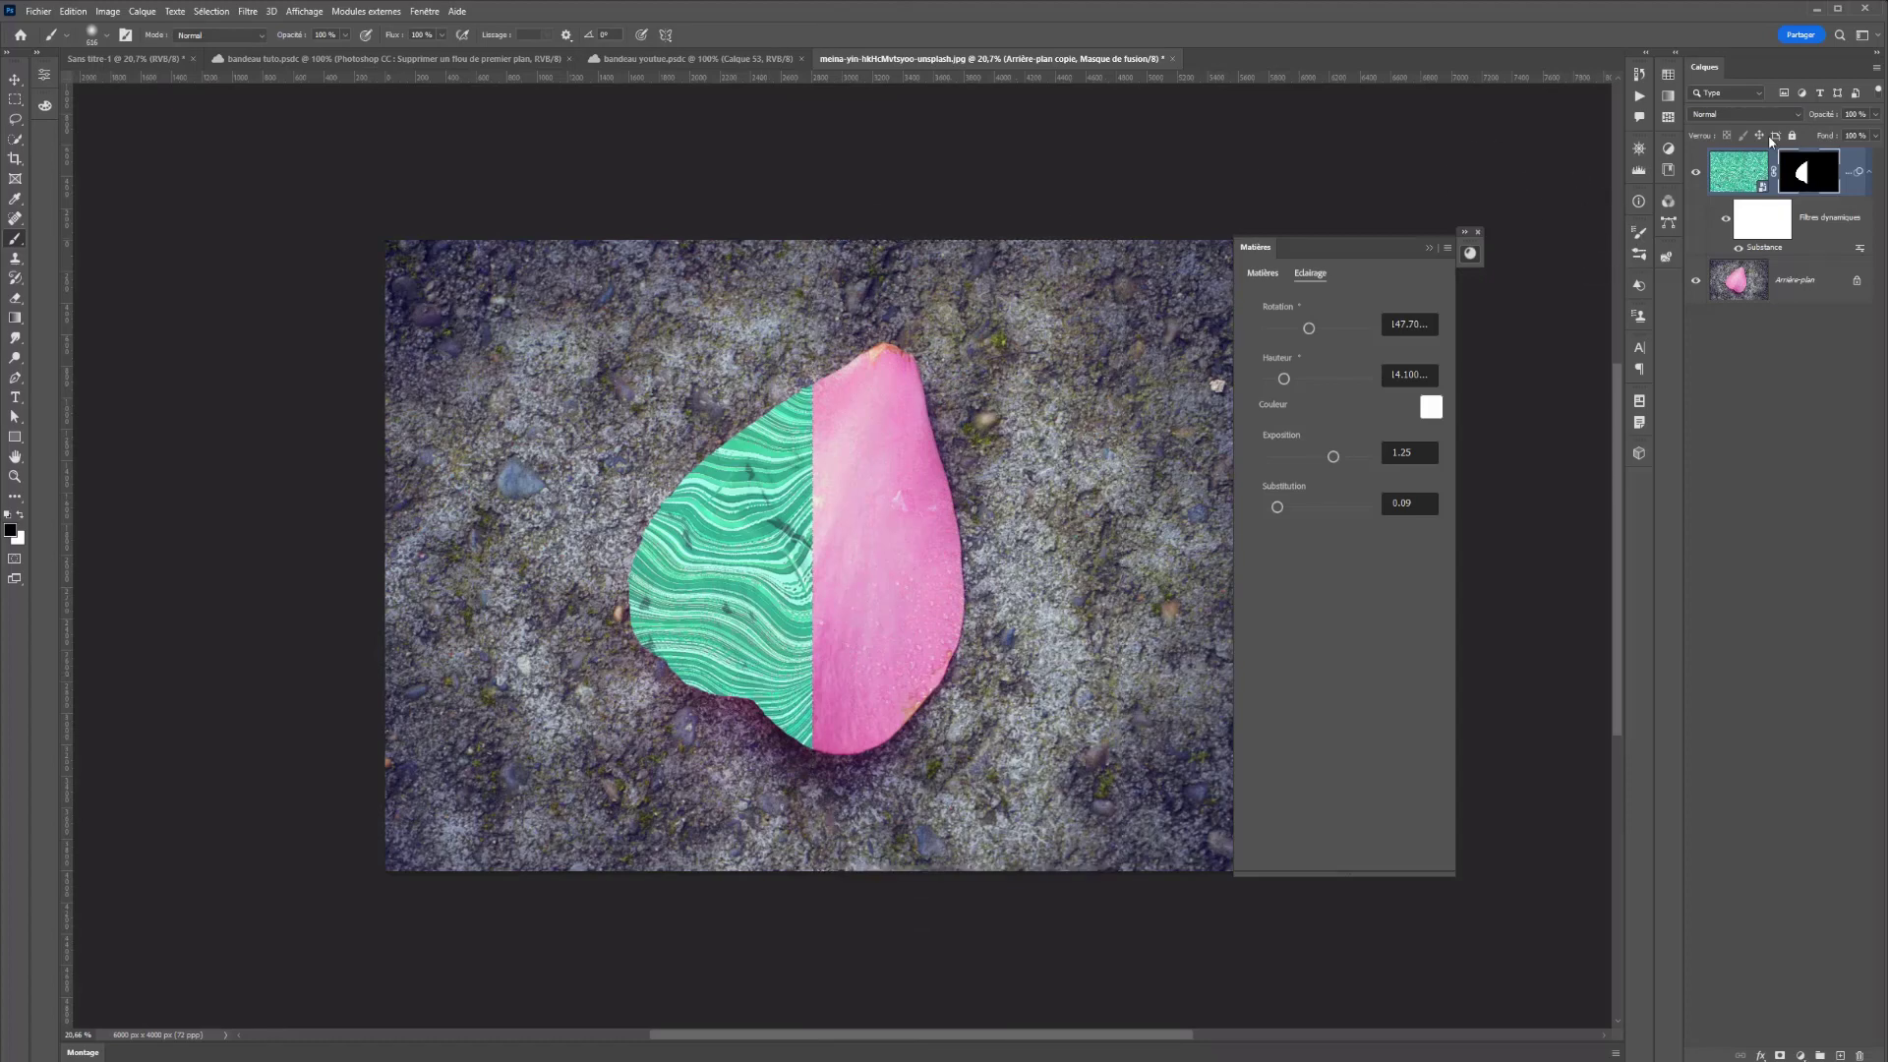
# - Target the malachite layer's image instead of its mask and browse the Substance material library around the stone materials
pyautogui.click(1755, 166)
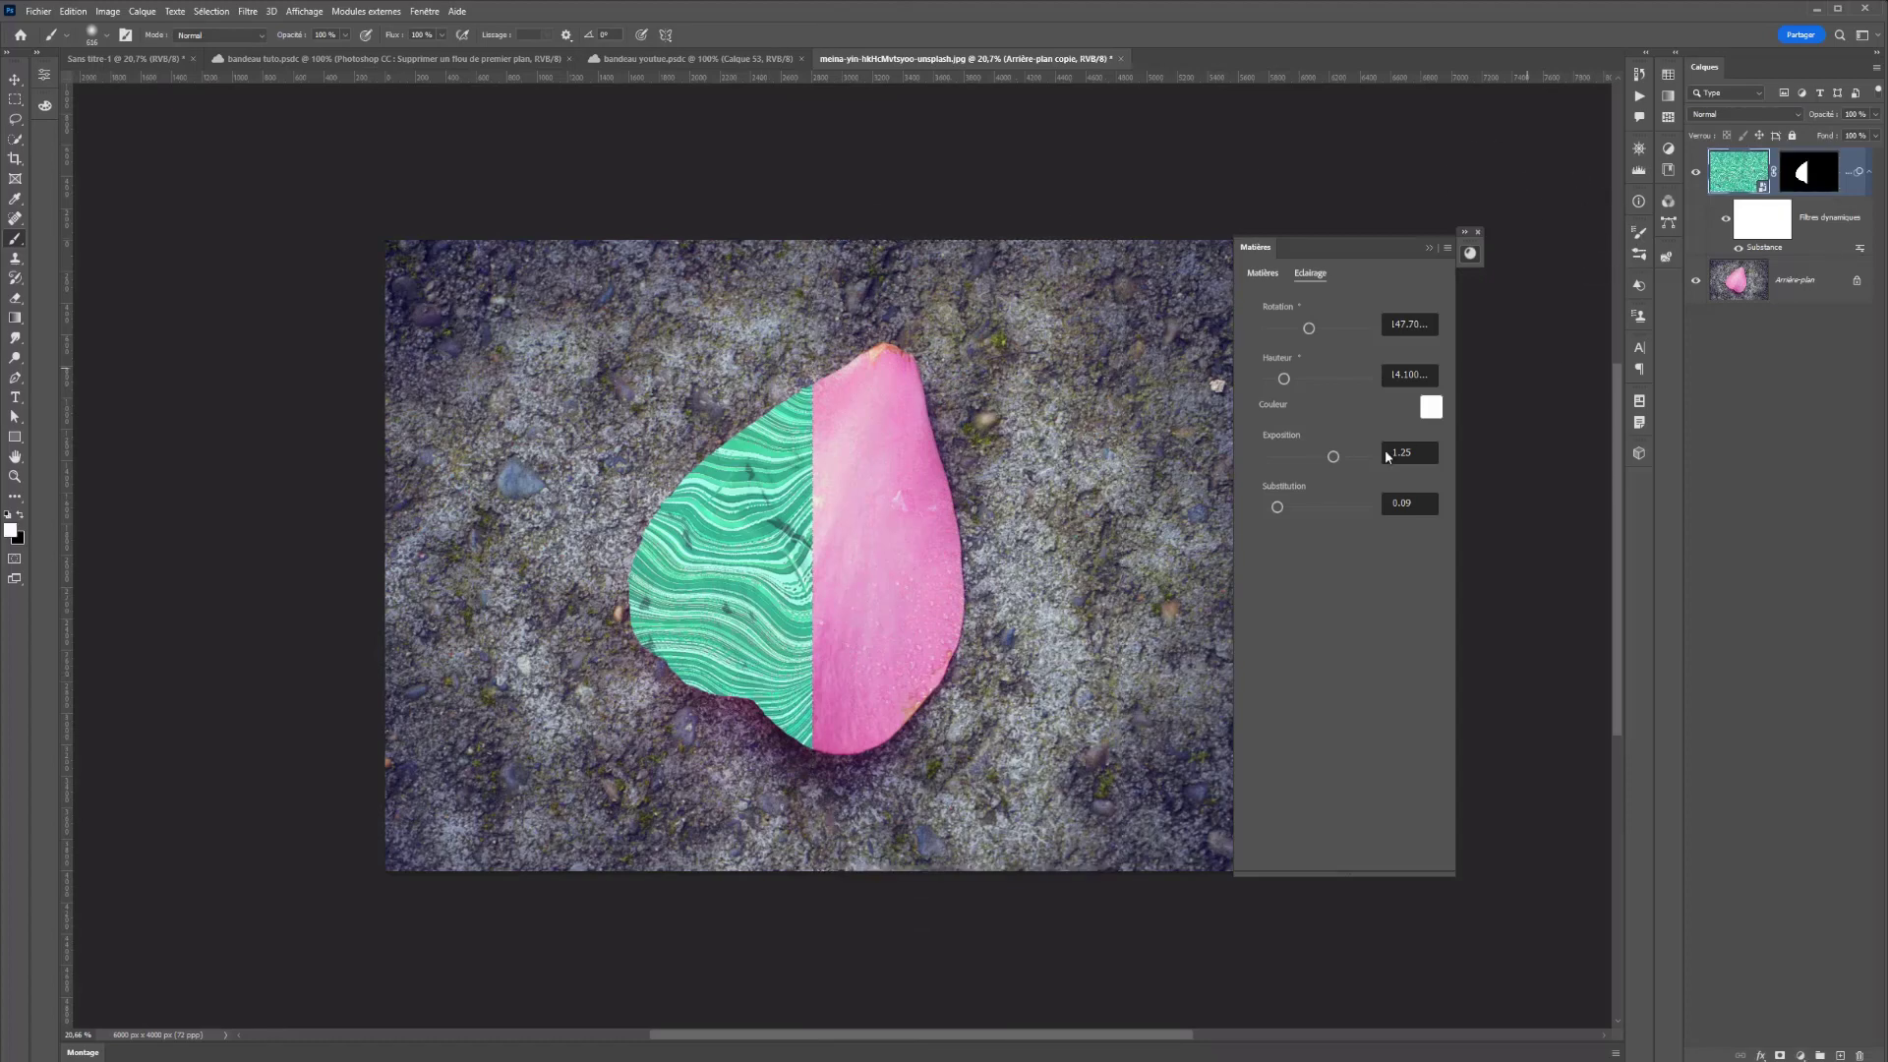
pyautogui.click(1262, 273)
pyautogui.scroll(-10, 1325, 448)
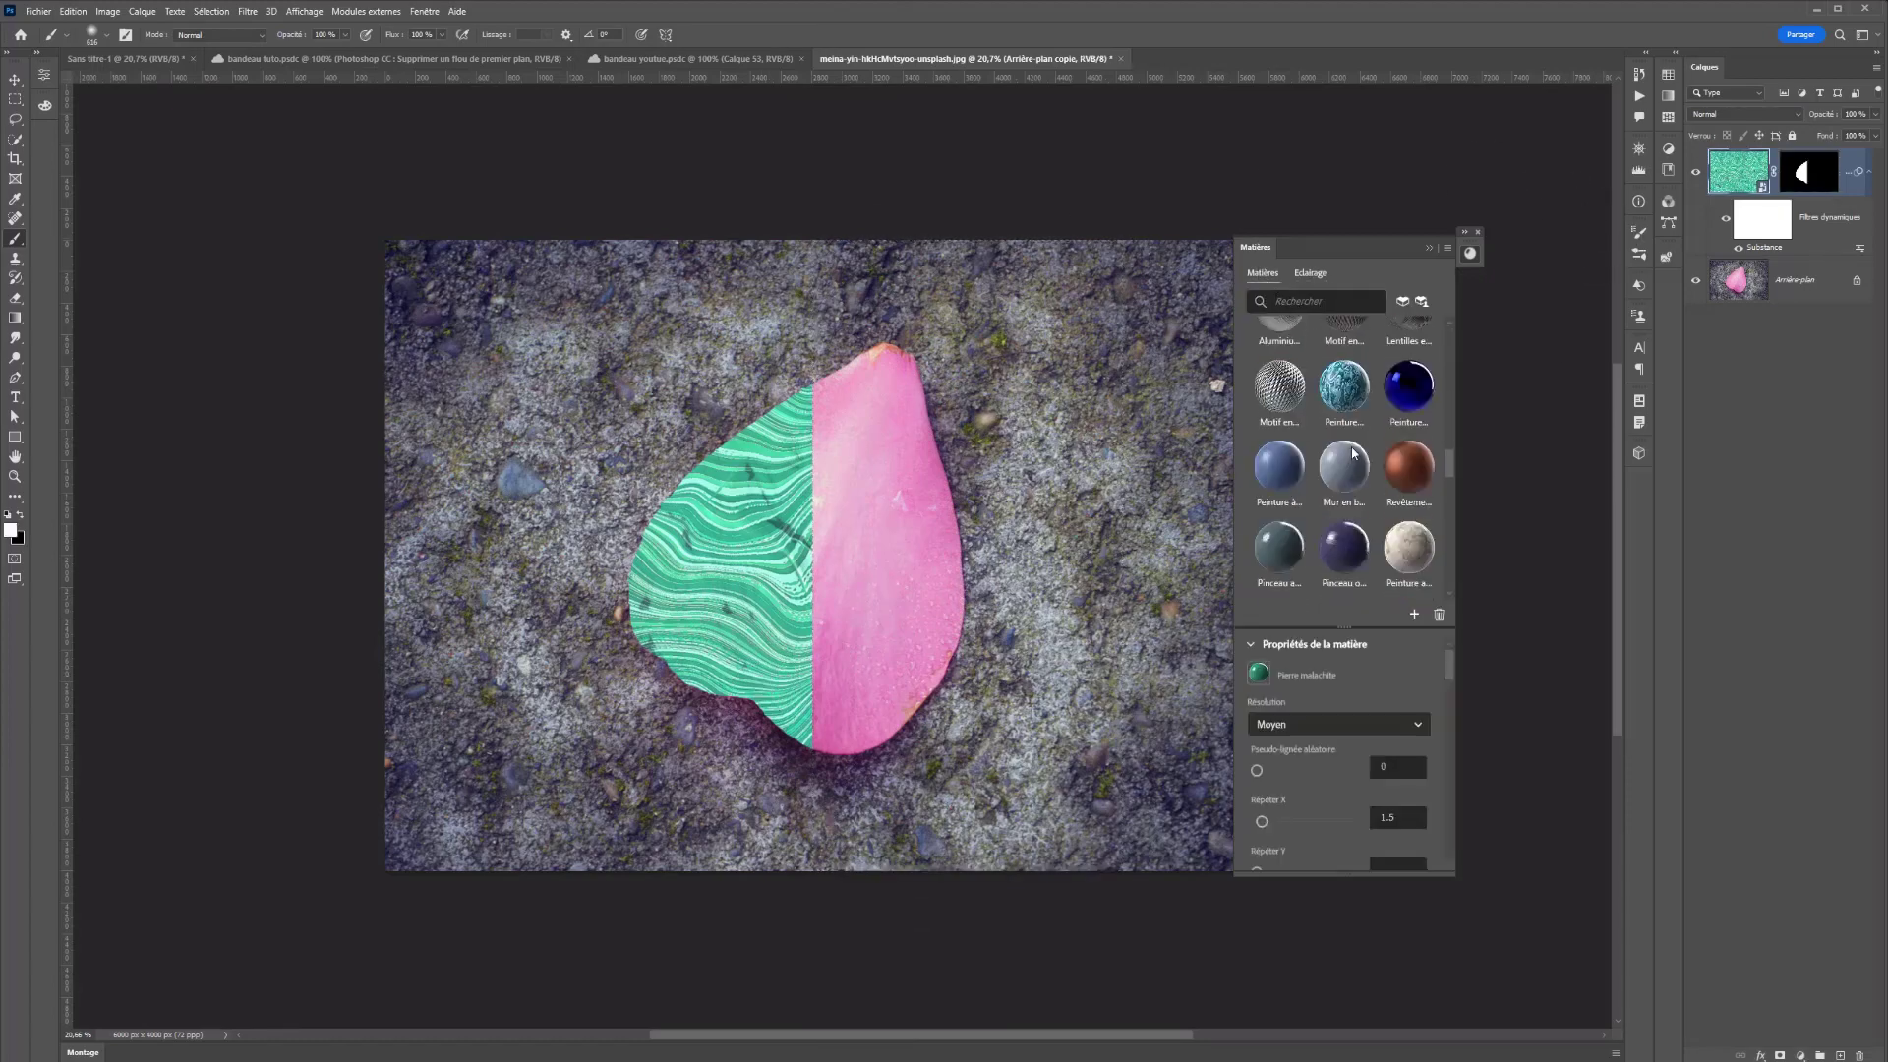
pyautogui.scroll(-10, 1337, 454)
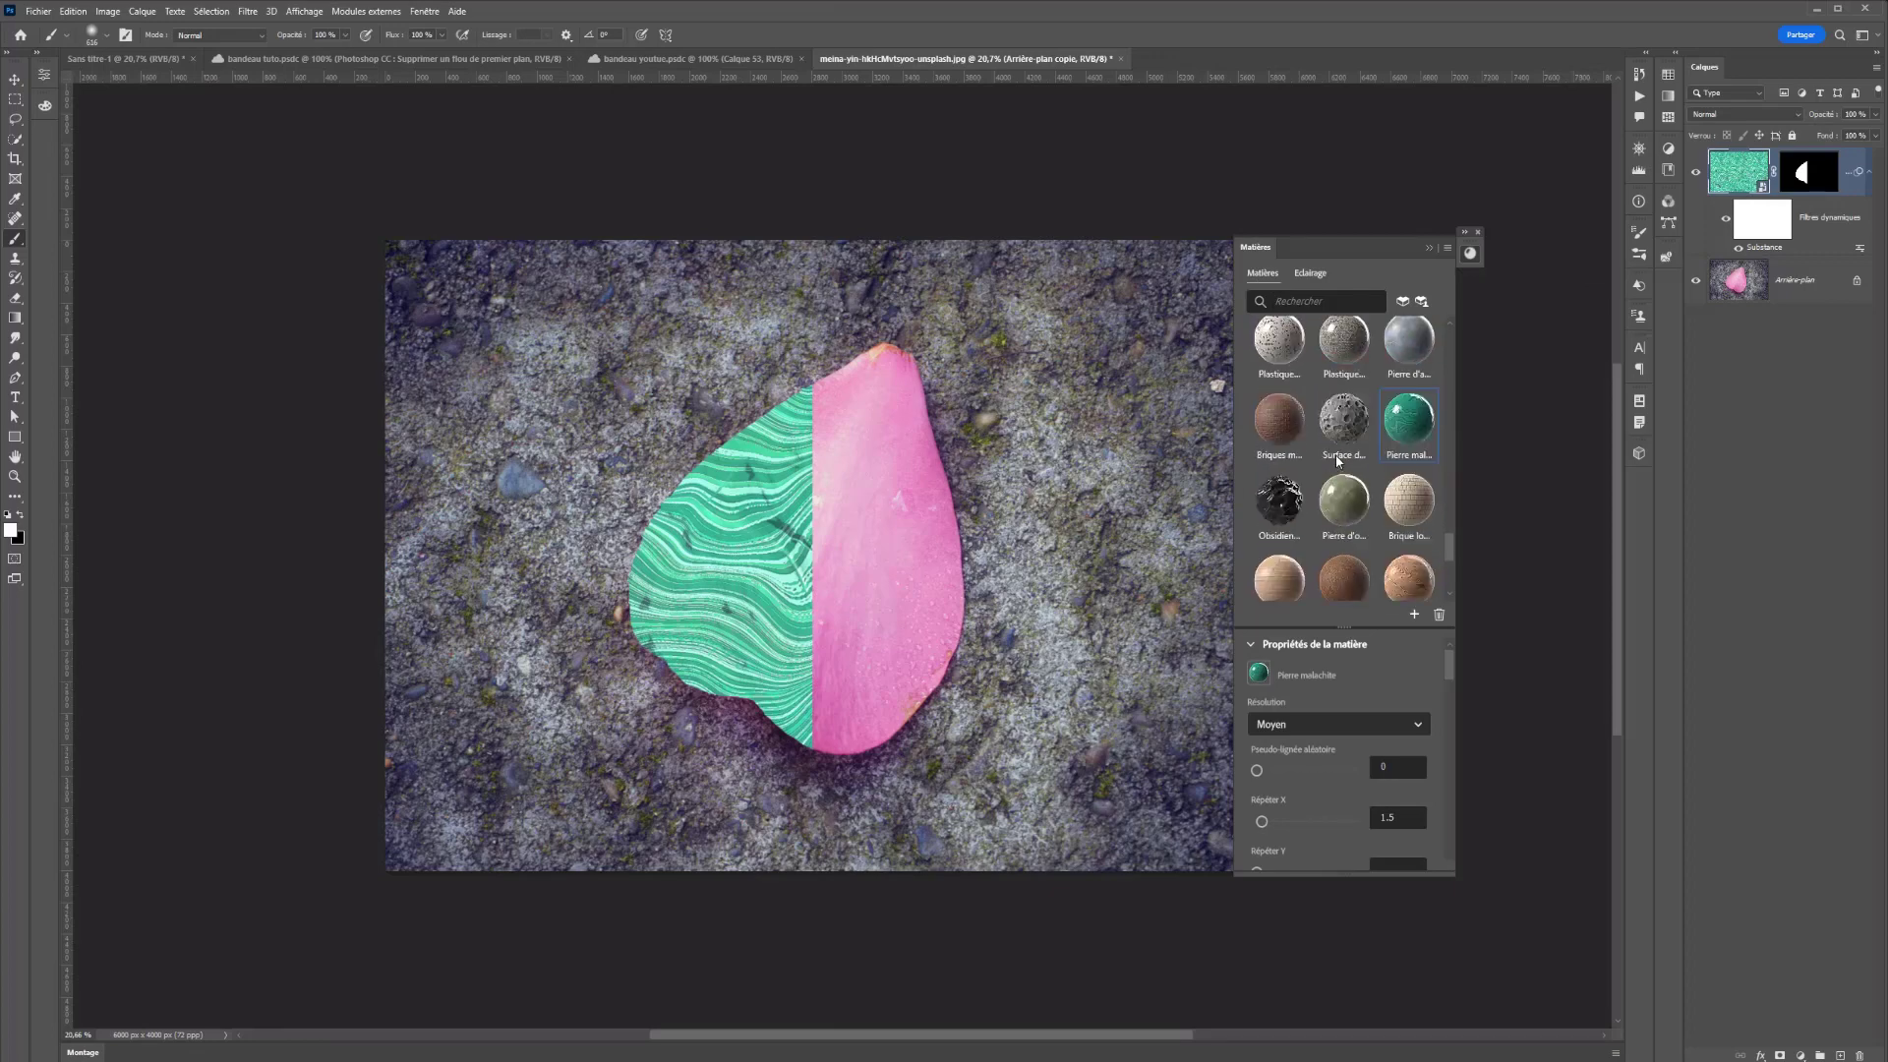